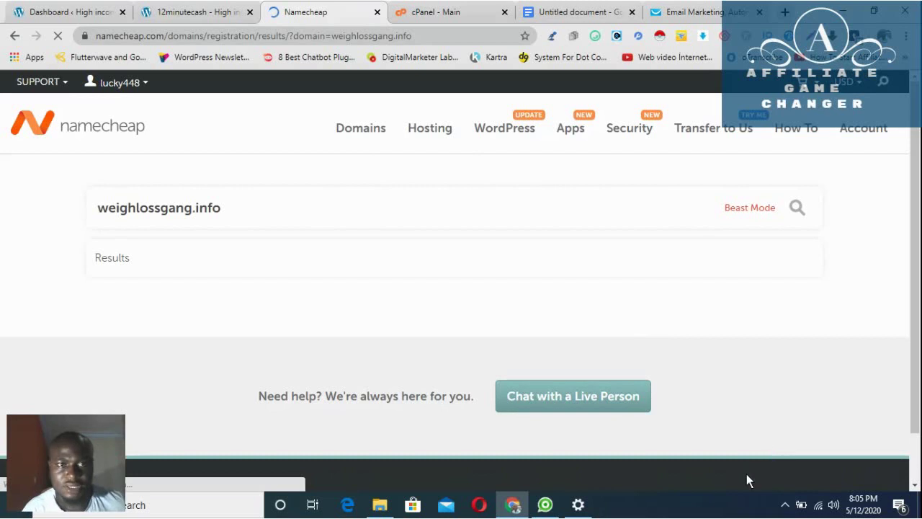
Step: Review the Namecheap results: weighlossgang.info available at $3.88/yr, with alternatives like weighlossgang.net
{"action": "left_click", "coordinate": [785, 505]}
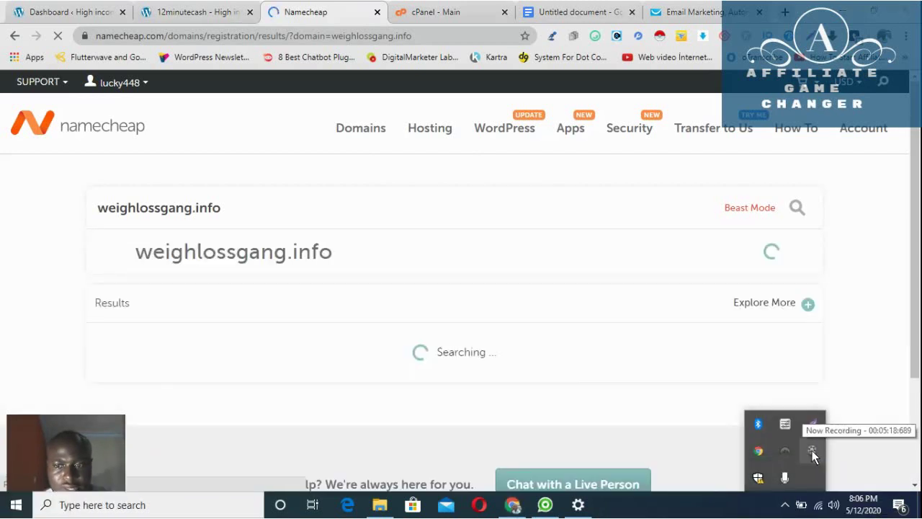
{"action": "left_click", "coordinate": [812, 450]}
{"action": "left_click", "coordinate": [783, 504]}
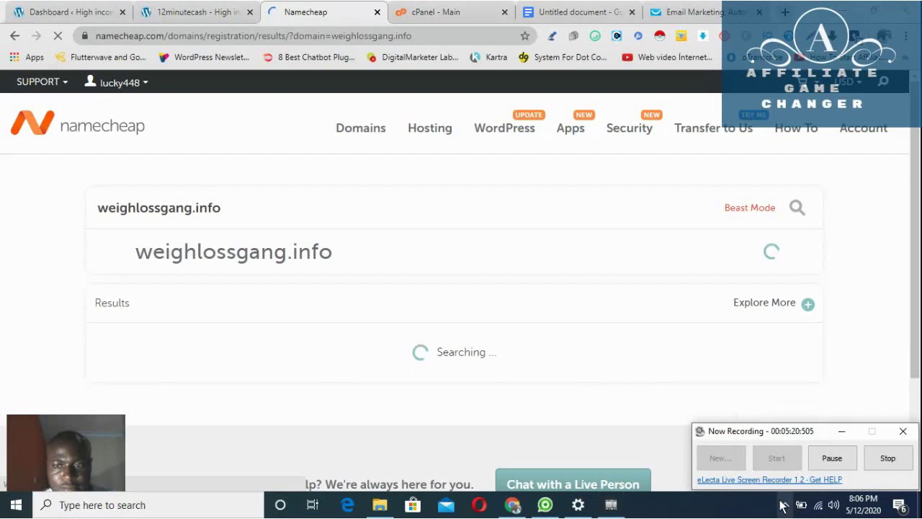
{"action": "left_click", "coordinate": [829, 461]}
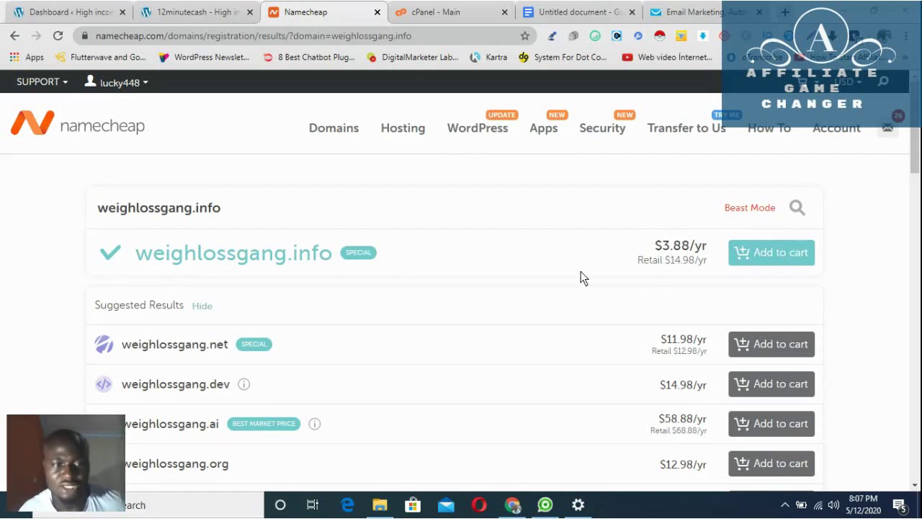
{"action": "mouse_move", "coordinate": [406, 133]}
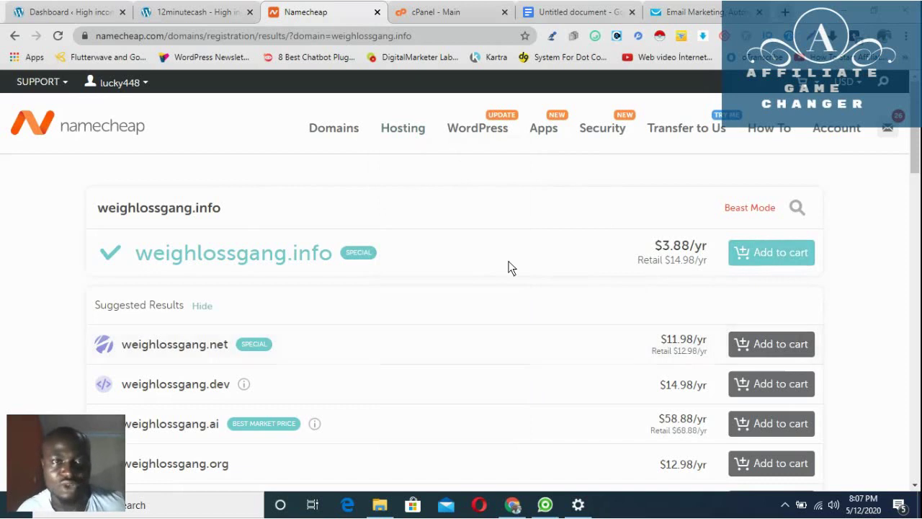
Step: In the cPanel tab, scroll to Softaculous Apps Installer and open its WordPress installer
{"action": "left_click", "coordinate": [431, 16]}
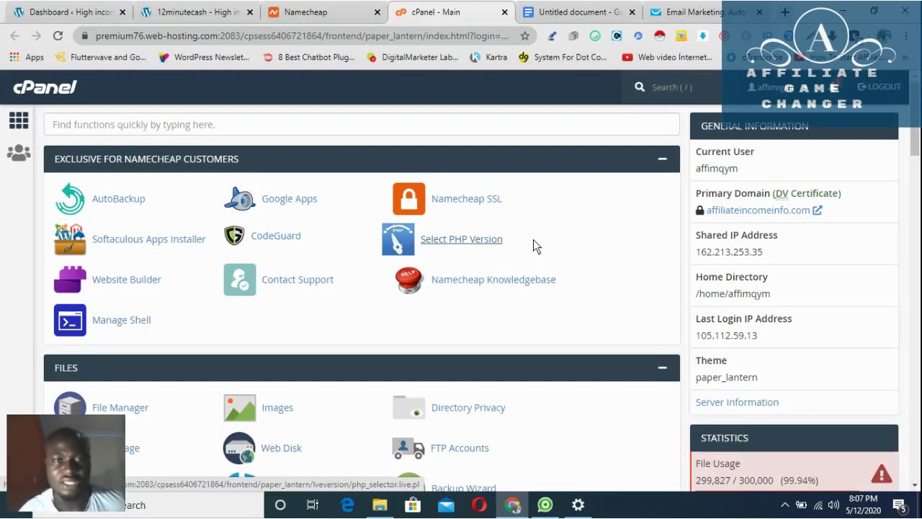
{"action": "scroll", "coordinate": [533, 240], "scroll_direction": "down", "scroll_amount": 2}
{"action": "scroll", "coordinate": [536, 242], "scroll_direction": "down", "scroll_amount": 12}
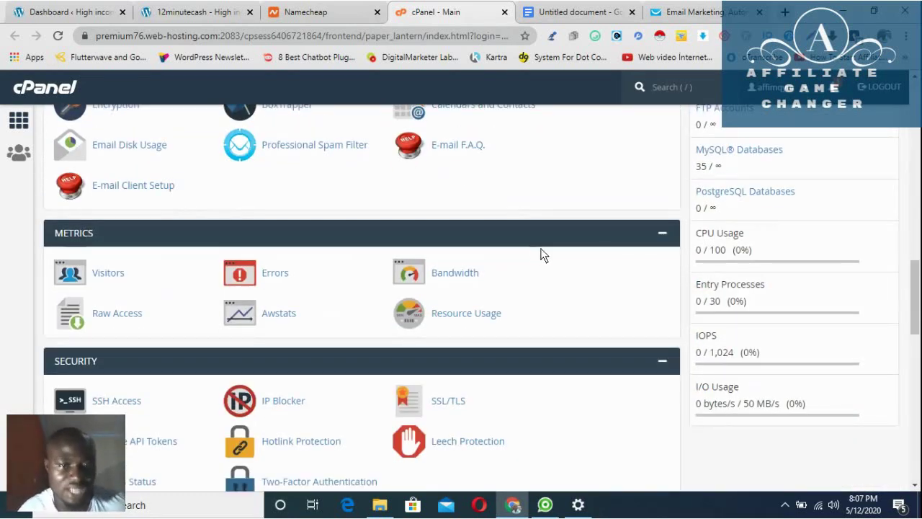
{"action": "scroll", "coordinate": [534, 266], "scroll_direction": "down", "scroll_amount": 6}
{"action": "scroll", "coordinate": [526, 284], "scroll_direction": "down", "scroll_amount": 2}
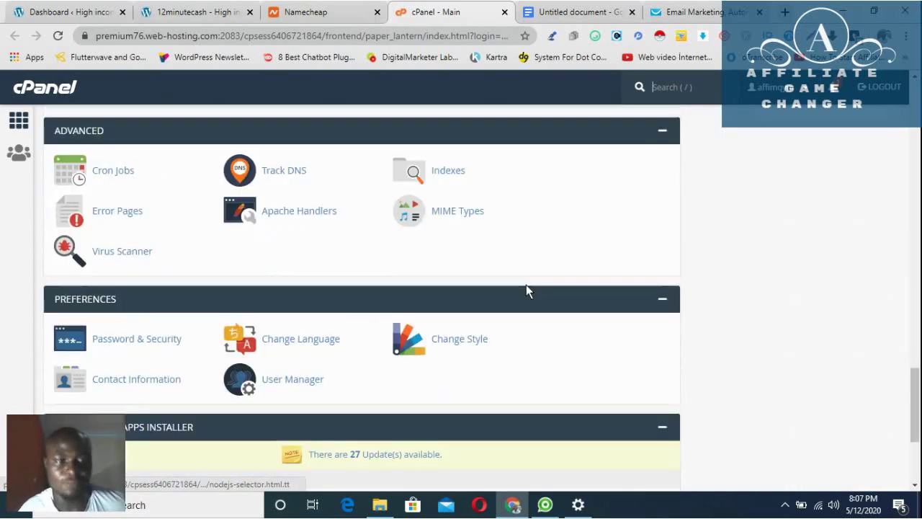
{"action": "scroll", "coordinate": [526, 284], "scroll_direction": "up", "scroll_amount": 15}
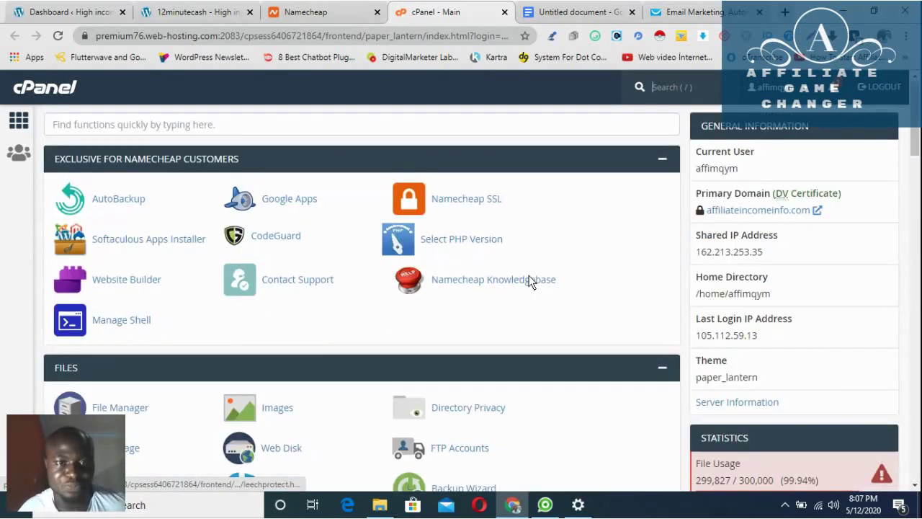
{"action": "scroll", "coordinate": [525, 274], "scroll_direction": "down", "scroll_amount": 12}
{"action": "scroll", "coordinate": [524, 270], "scroll_direction": "down", "scroll_amount": 10}
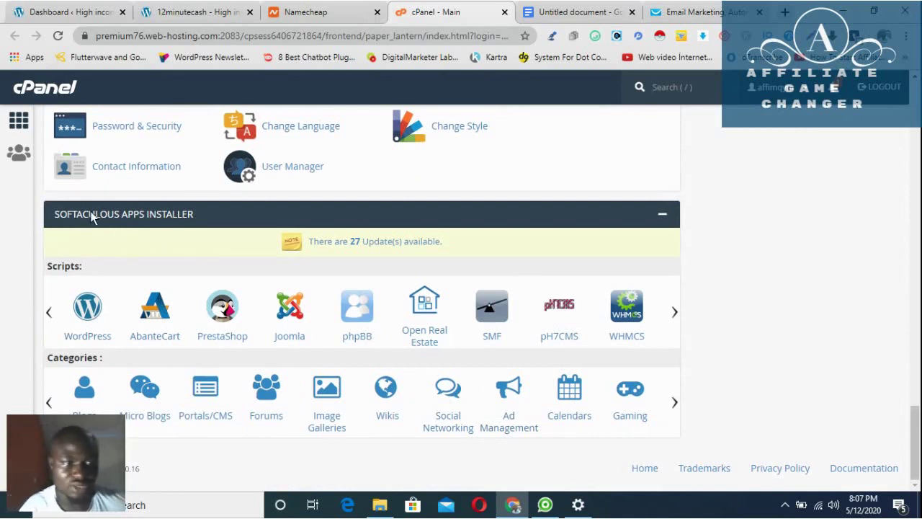
{"action": "left_click", "coordinate": [86, 317]}
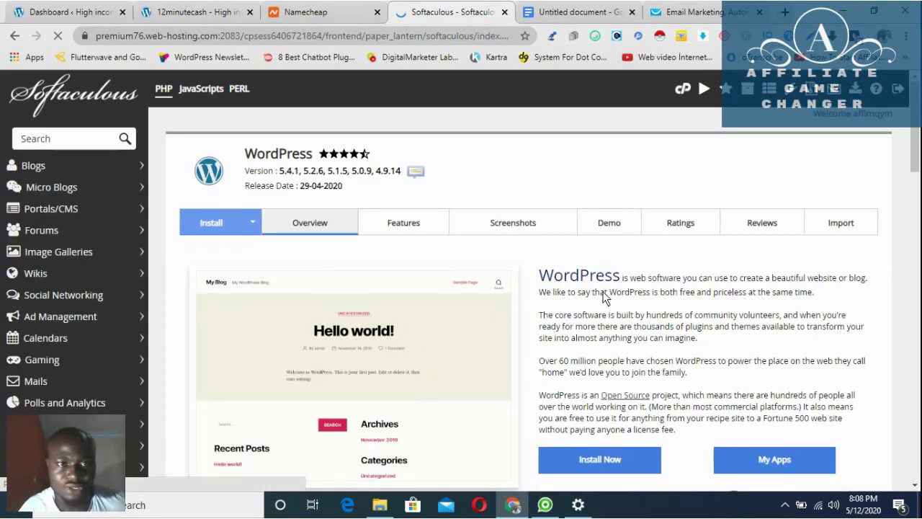
Step: Scroll through the Softaculous WordPress page showing 43.46 MB required and existing installations
{"action": "scroll", "coordinate": [604, 297], "scroll_direction": "down", "scroll_amount": 6}
{"action": "scroll", "coordinate": [621, 301], "scroll_direction": "up", "scroll_amount": 3}
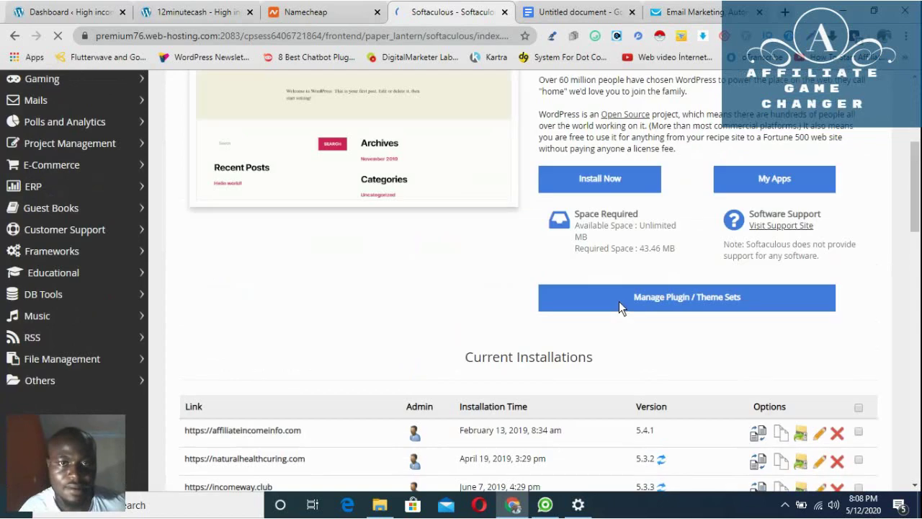
{"action": "scroll", "coordinate": [619, 306], "scroll_direction": "up", "scroll_amount": 4}
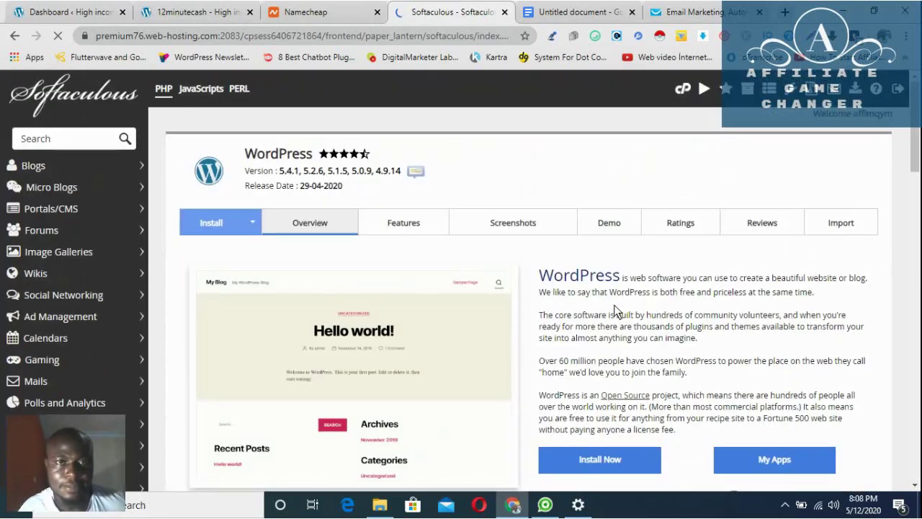
{"action": "scroll", "coordinate": [615, 310], "scroll_direction": "down", "scroll_amount": 2}
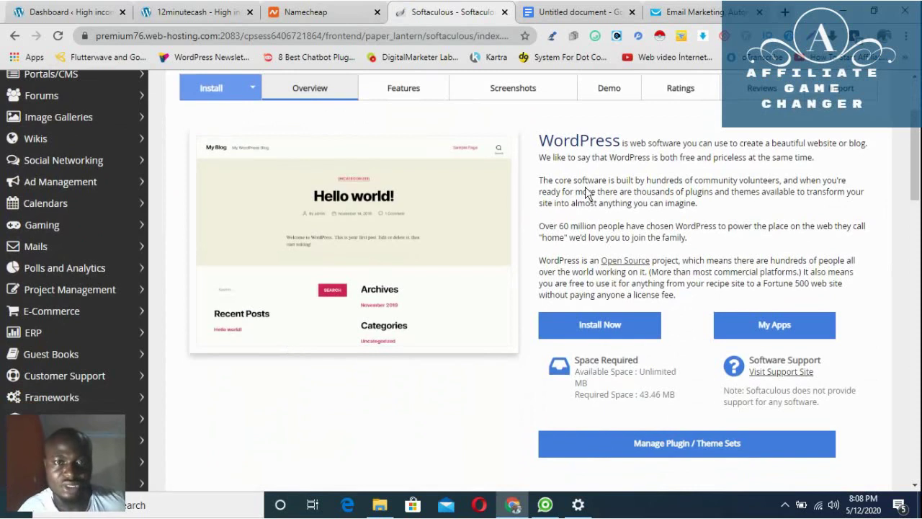
{"action": "scroll", "coordinate": [627, 232], "scroll_direction": "up", "scroll_amount": 1}
{"action": "scroll", "coordinate": [627, 225], "scroll_direction": "down", "scroll_amount": 2}
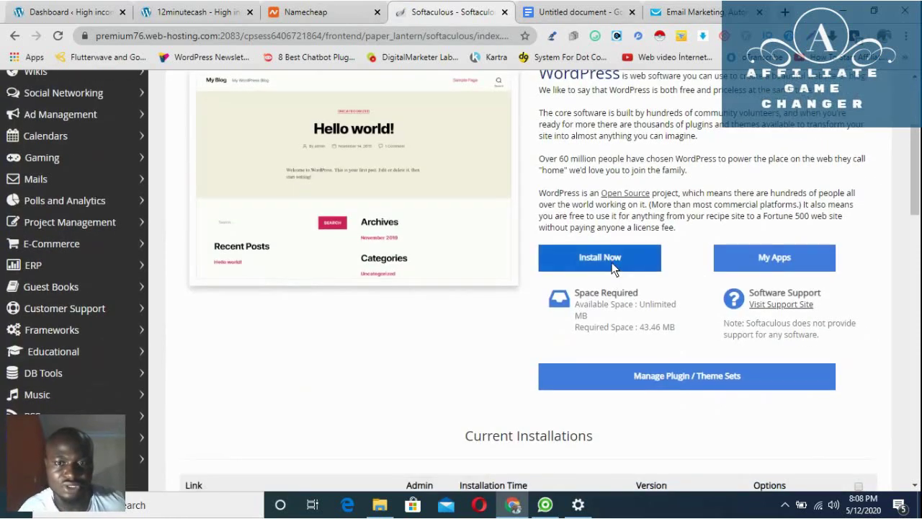
{"action": "left_click", "coordinate": [612, 263]}
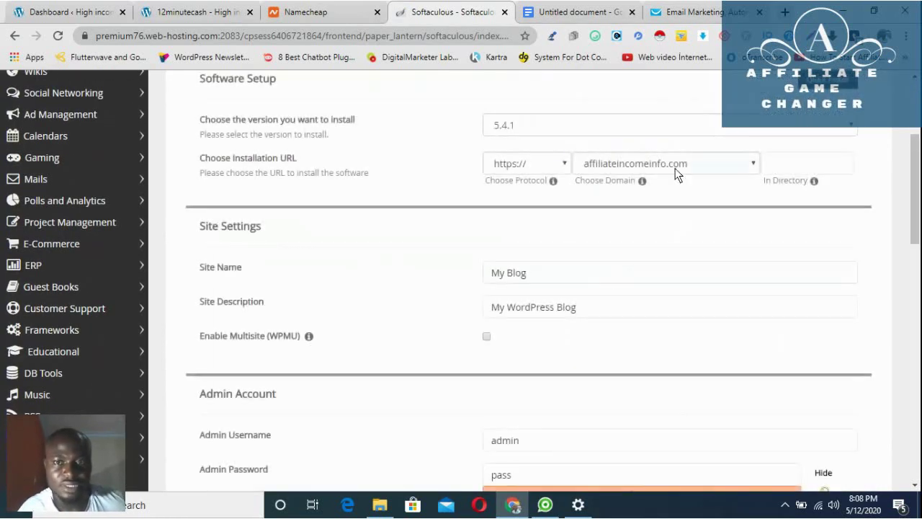
{"action": "left_click", "coordinate": [750, 169]}
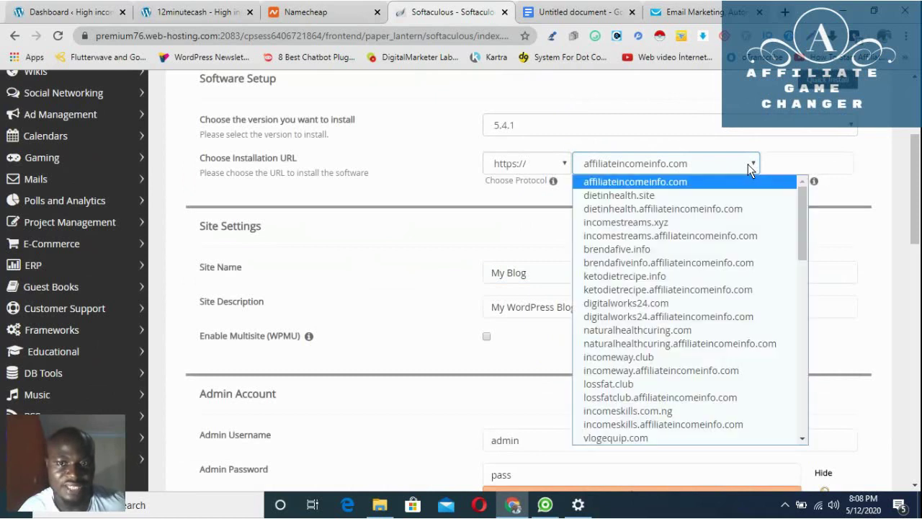
{"action": "scroll", "coordinate": [724, 265], "scroll_direction": "down", "scroll_amount": 10}
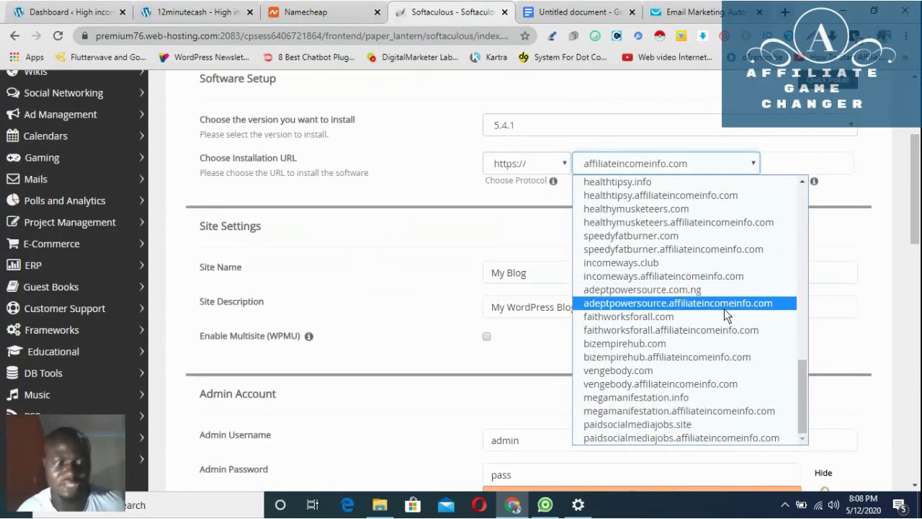
{"action": "scroll", "coordinate": [725, 315], "scroll_direction": "up", "scroll_amount": 10}
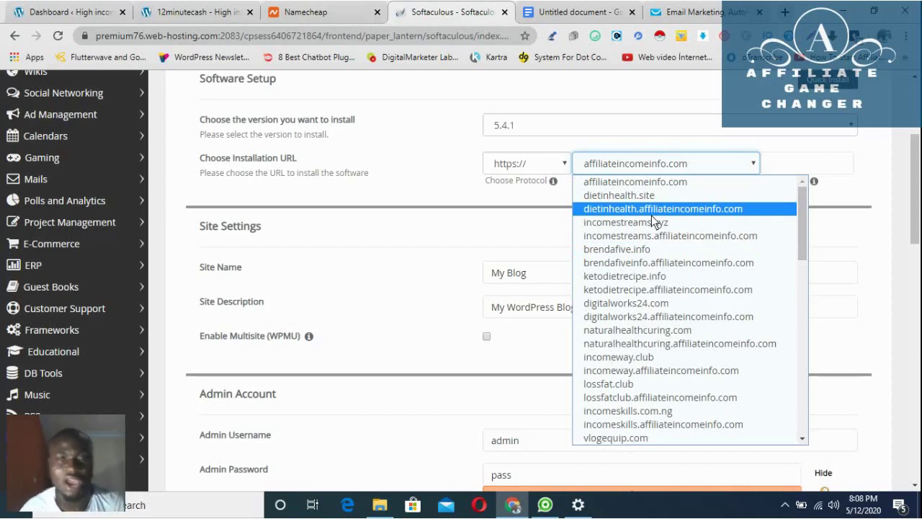
{"action": "left_click", "coordinate": [754, 163]}
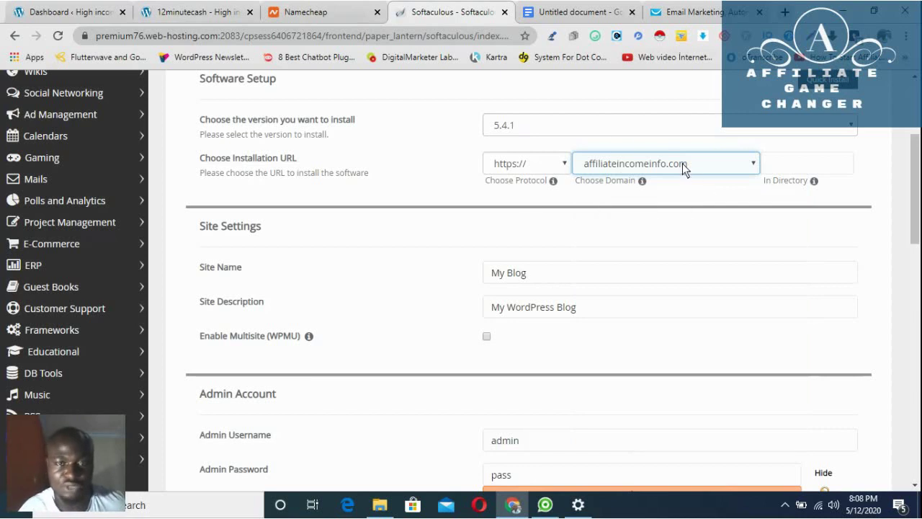
{"action": "left_click", "coordinate": [722, 164]}
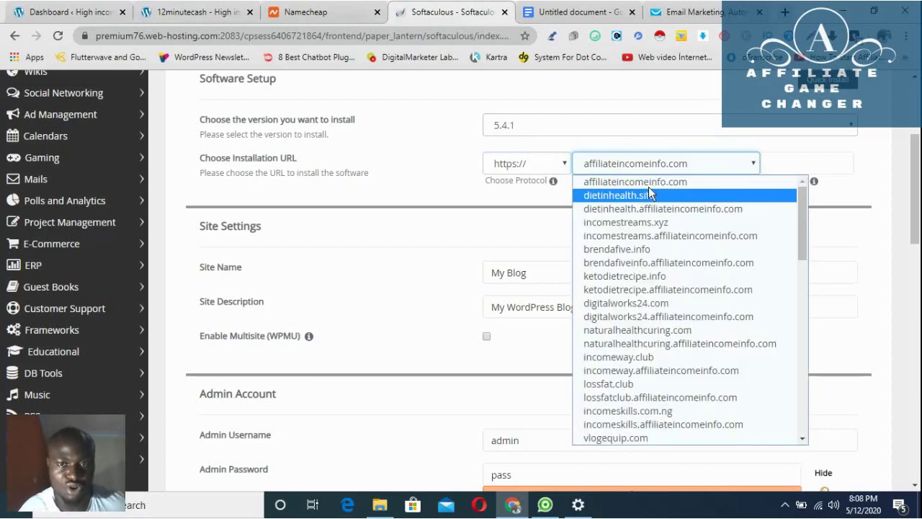
{"action": "left_click", "coordinate": [718, 165]}
{"action": "left_click", "coordinate": [561, 165]}
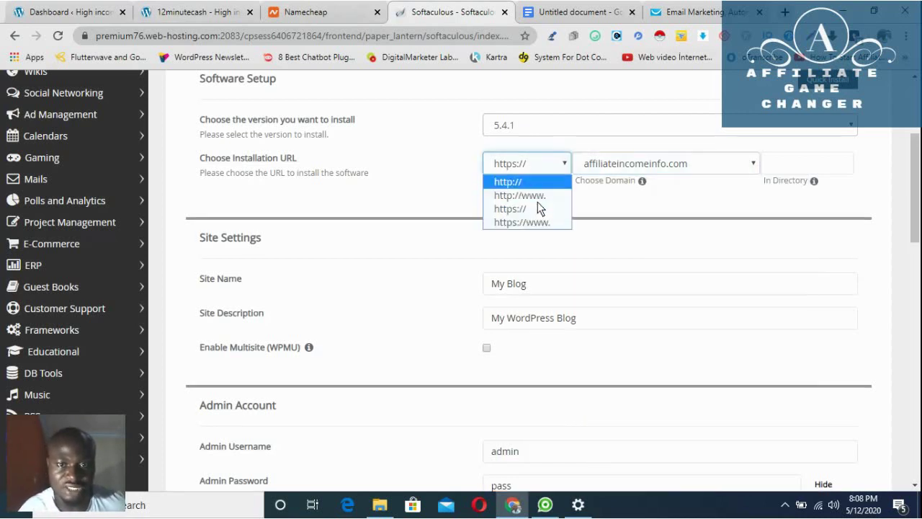
{"action": "left_click", "coordinate": [529, 195]}
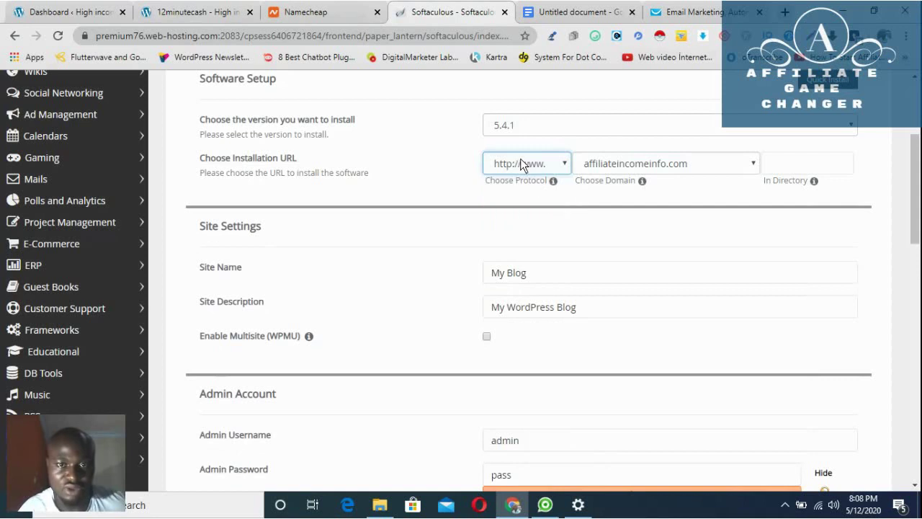
{"action": "left_click", "coordinate": [546, 161]}
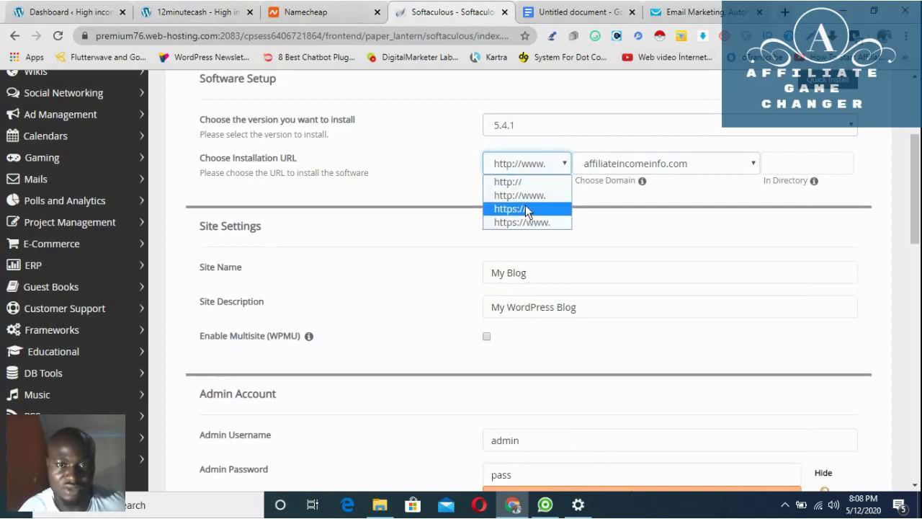
{"action": "left_click", "coordinate": [526, 209]}
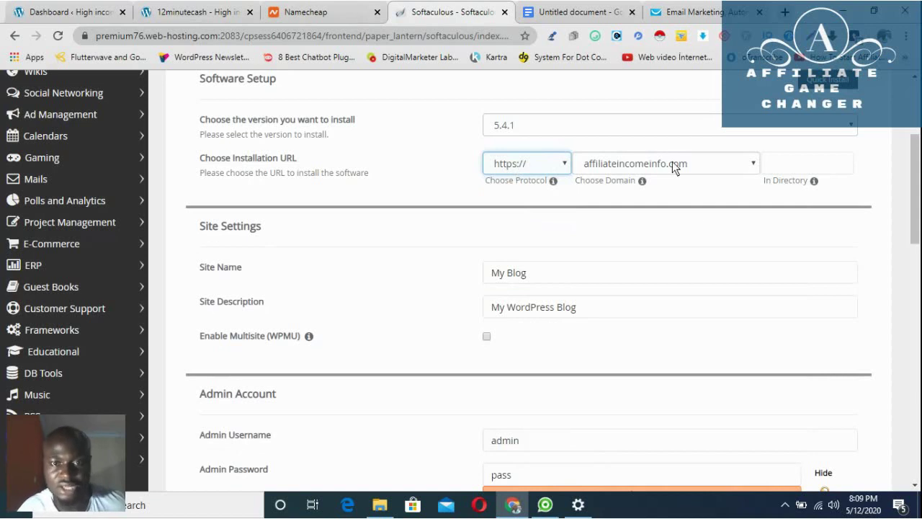
{"action": "scroll", "coordinate": [685, 208], "scroll_direction": "down", "scroll_amount": 1}
{"action": "left_click", "coordinate": [582, 211]}
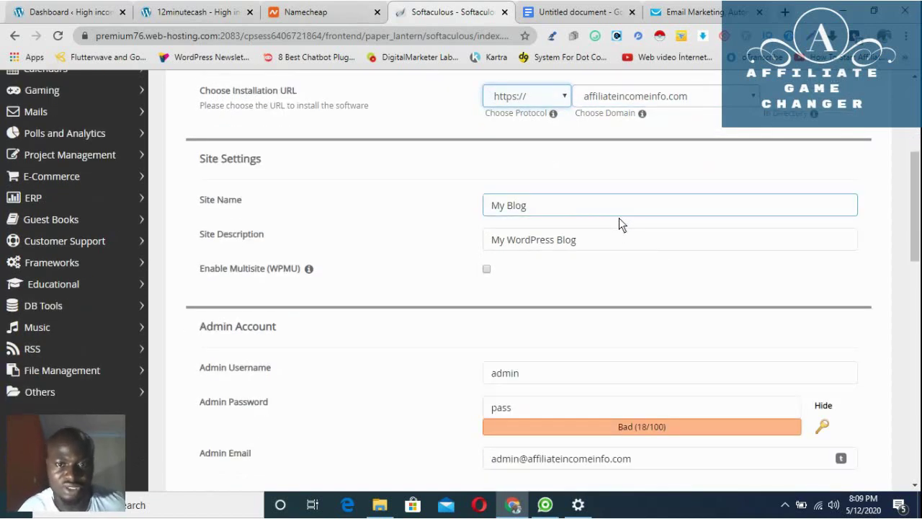
{"action": "left_click", "coordinate": [624, 244]}
{"action": "scroll", "coordinate": [634, 288], "scroll_direction": "down", "scroll_amount": 1}
{"action": "left_click", "coordinate": [594, 308]}
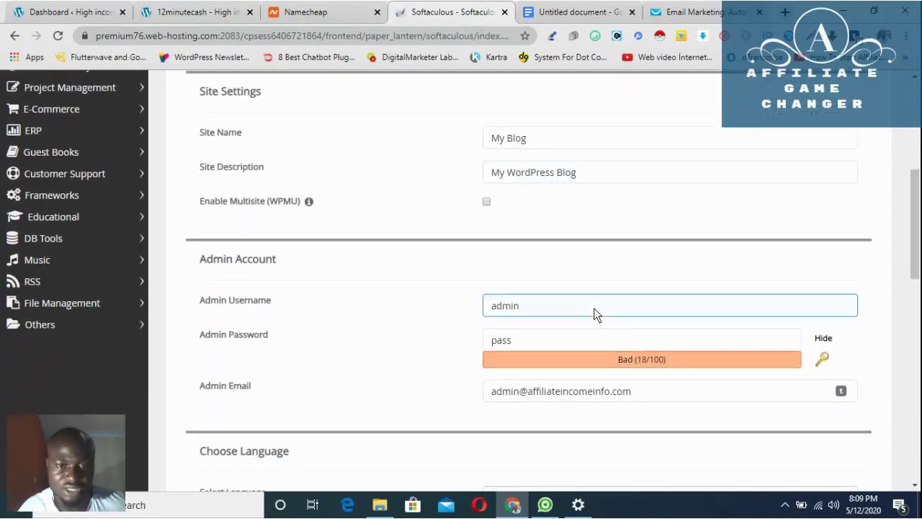
{"action": "scroll", "coordinate": [594, 310], "scroll_direction": "down", "scroll_amount": 1}
{"action": "left_click", "coordinate": [579, 274]}
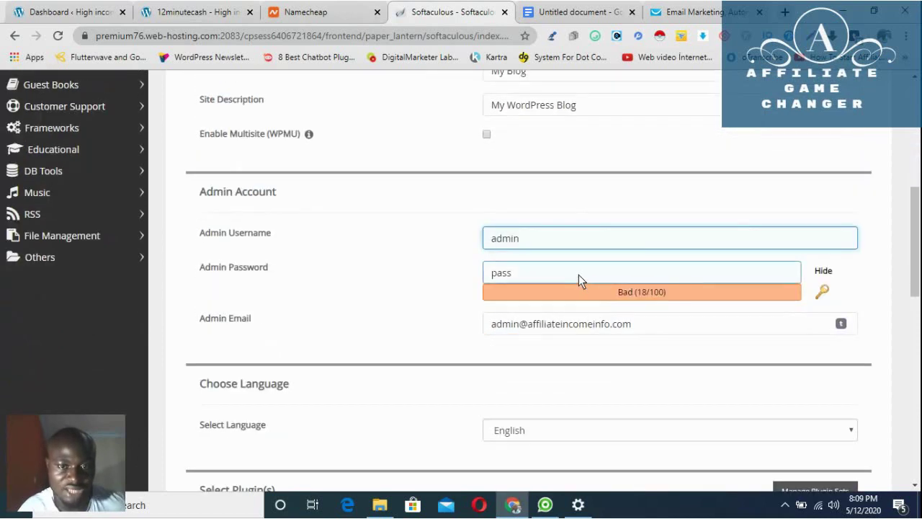
{"action": "left_click", "coordinate": [578, 275]}
{"action": "scroll", "coordinate": [579, 252], "scroll_direction": "down", "scroll_amount": 2}
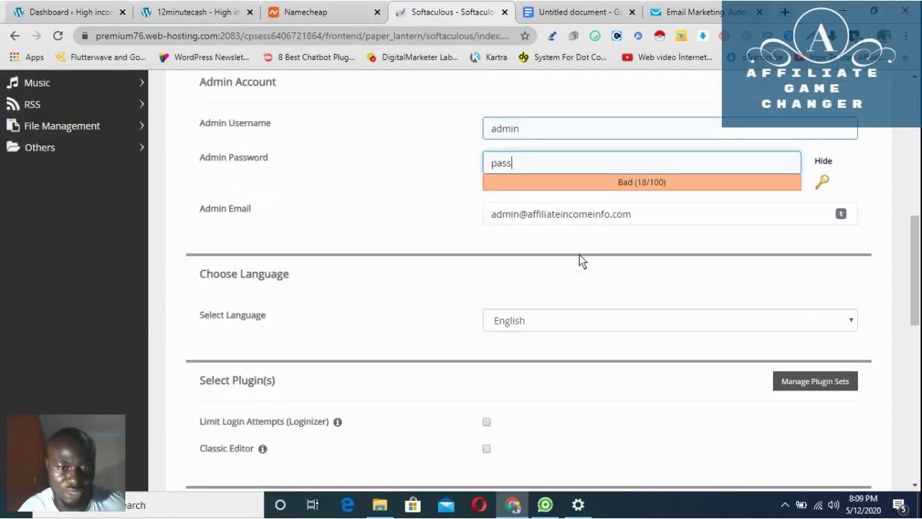
{"action": "scroll", "coordinate": [591, 270], "scroll_direction": "down", "scroll_amount": 5}
{"action": "scroll", "coordinate": [746, 260], "scroll_direction": "up", "scroll_amount": 1}
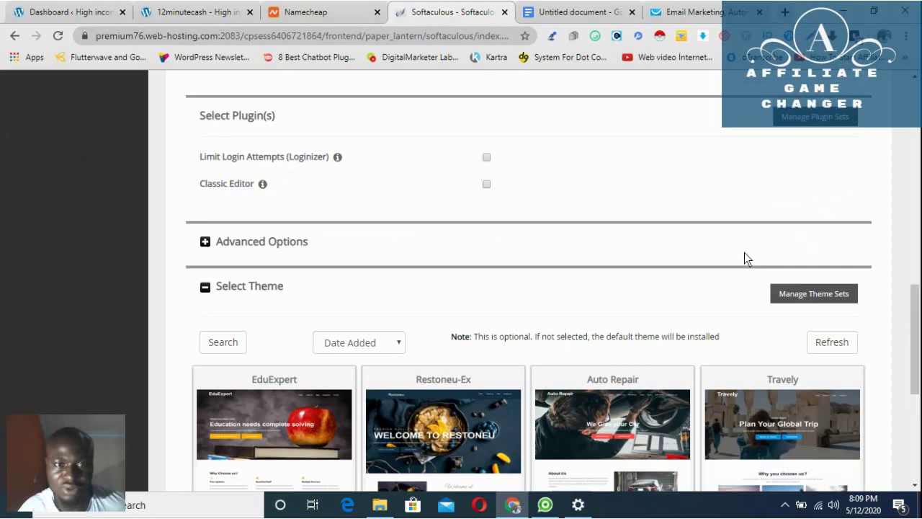
{"action": "scroll", "coordinate": [560, 234], "scroll_direction": "up", "scroll_amount": 3}
{"action": "scroll", "coordinate": [663, 220], "scroll_direction": "down", "scroll_amount": 8}
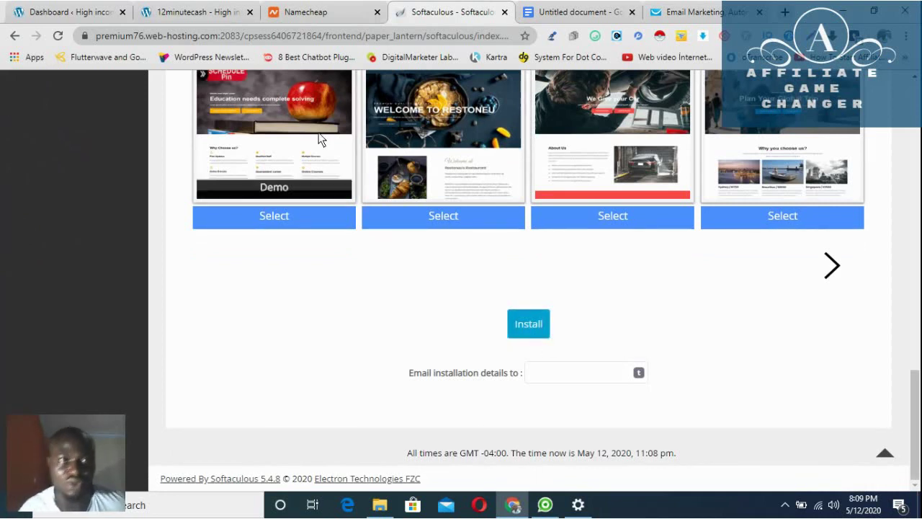
Step: Log out of the WordPress admin from the Dashboard tab's Howdy menu
{"action": "left_click", "coordinate": [103, 14]}
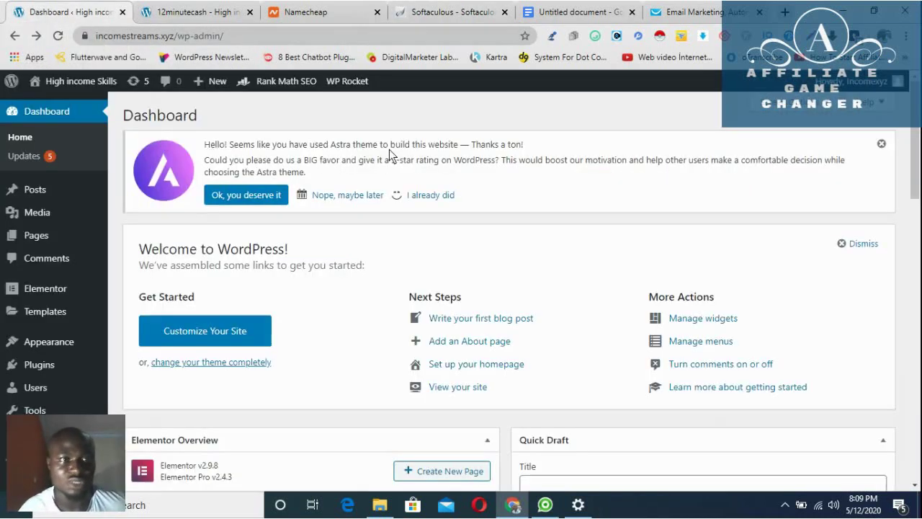
{"action": "left_click", "coordinate": [238, 32]}
{"action": "left_click", "coordinate": [239, 33]}
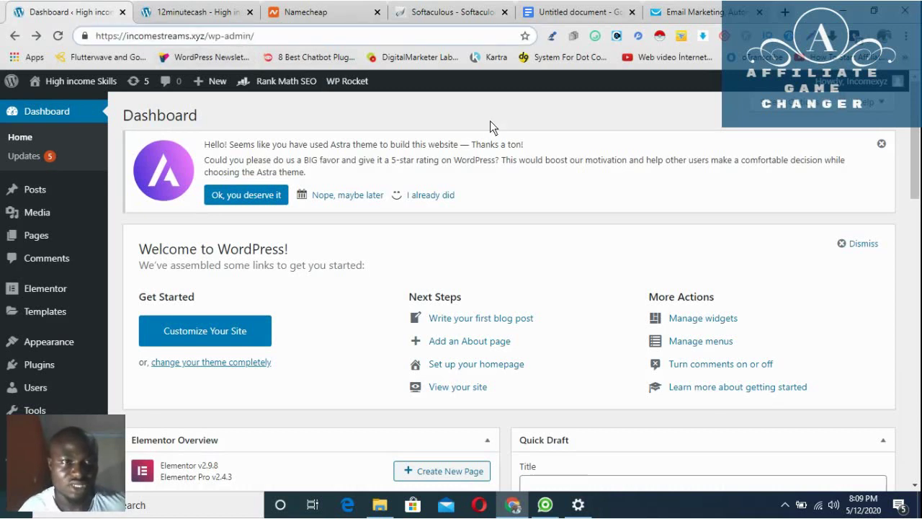
{"action": "mouse_move", "coordinate": [865, 82]}
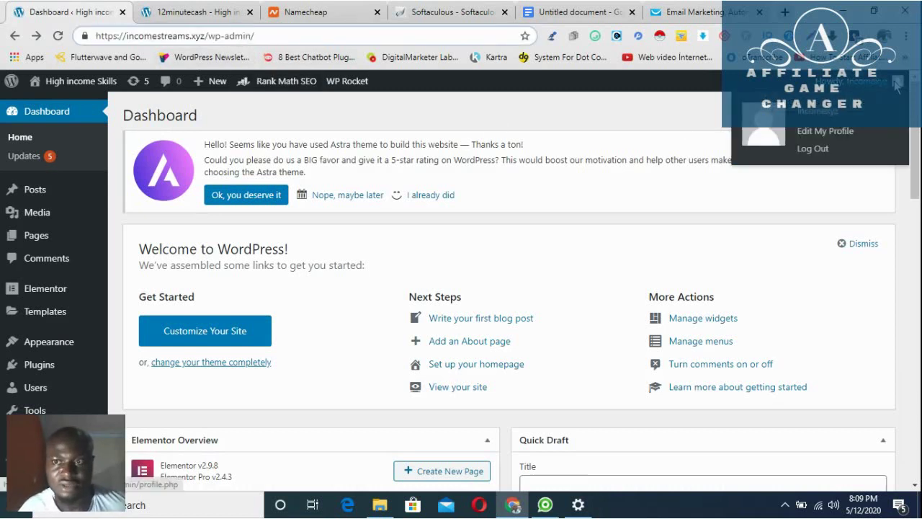
{"action": "left_click", "coordinate": [805, 150]}
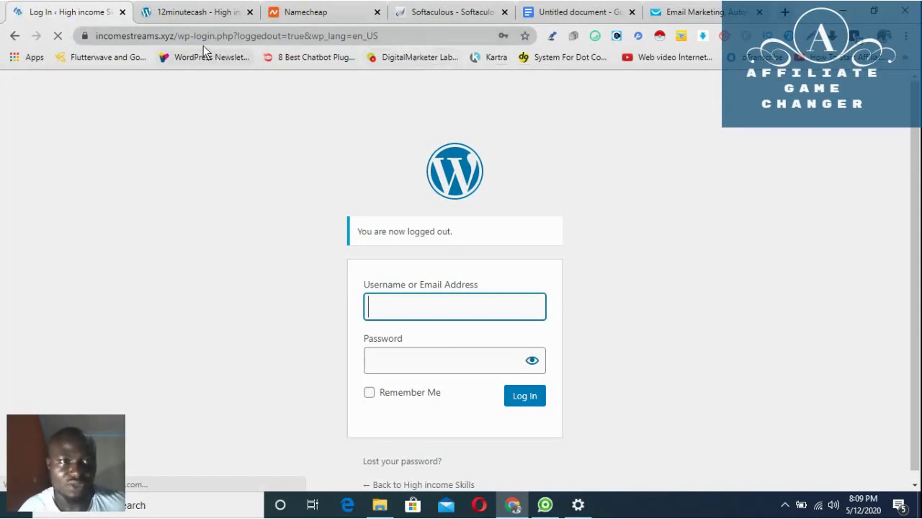
Step: Change the login address to the site's /wp-admin and log back in with the saved details
{"action": "left_click", "coordinate": [386, 32]}
{"action": "key", "text": "End"}
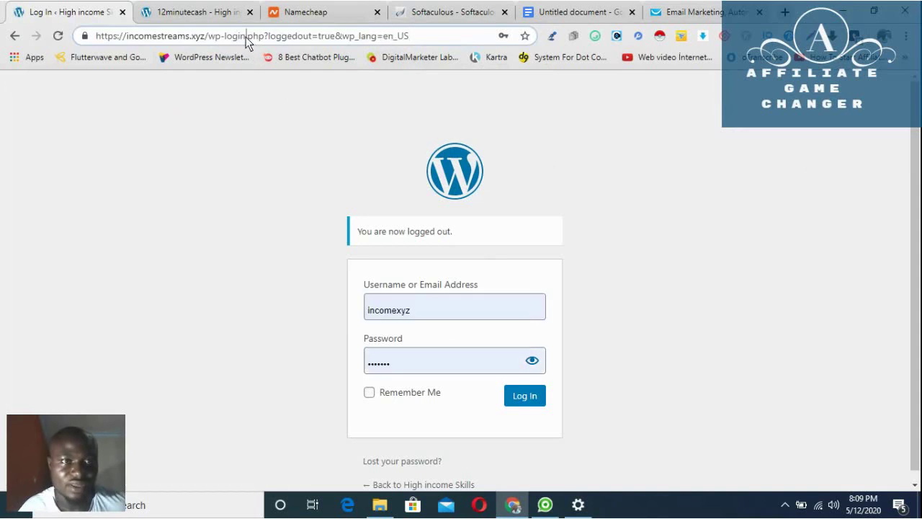
{"action": "left_click_drag", "start_coordinate": [246, 37], "coordinate": [375, 40]}
{"action": "key", "text": "BackSpace"}
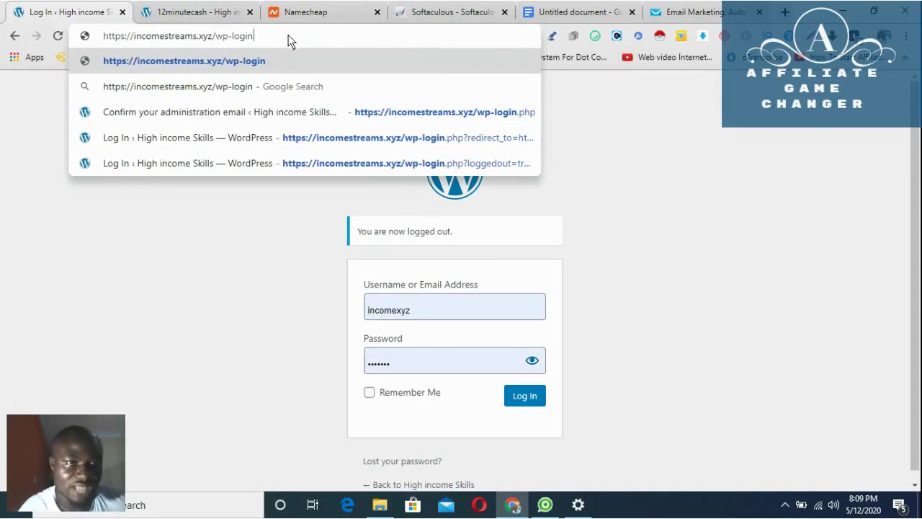
{"action": "key", "text": "BackSpace"}
{"action": "key", "text": "BackSpace"}
{"action": "key", "text": "BackSpace"}
{"action": "key", "text": "BackSpace"}
{"action": "key", "text": "BackSpace"}
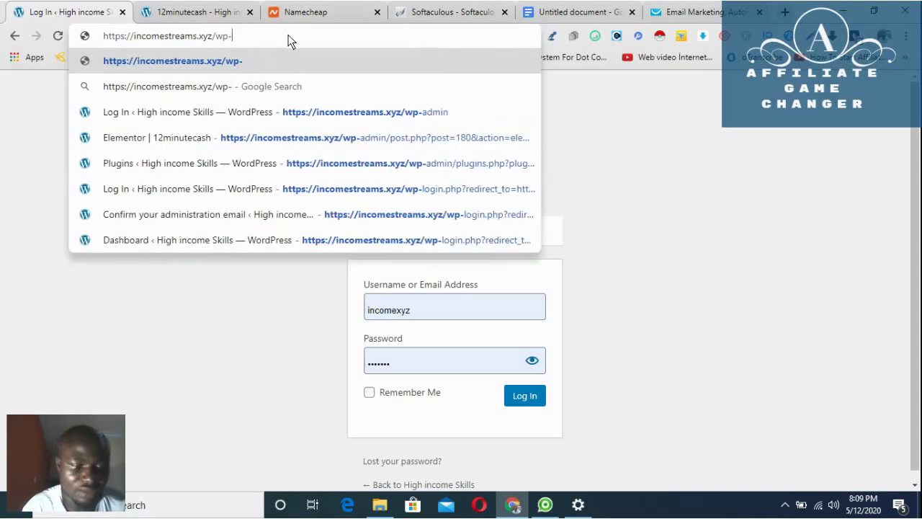
{"action": "type", "text": "ad"}
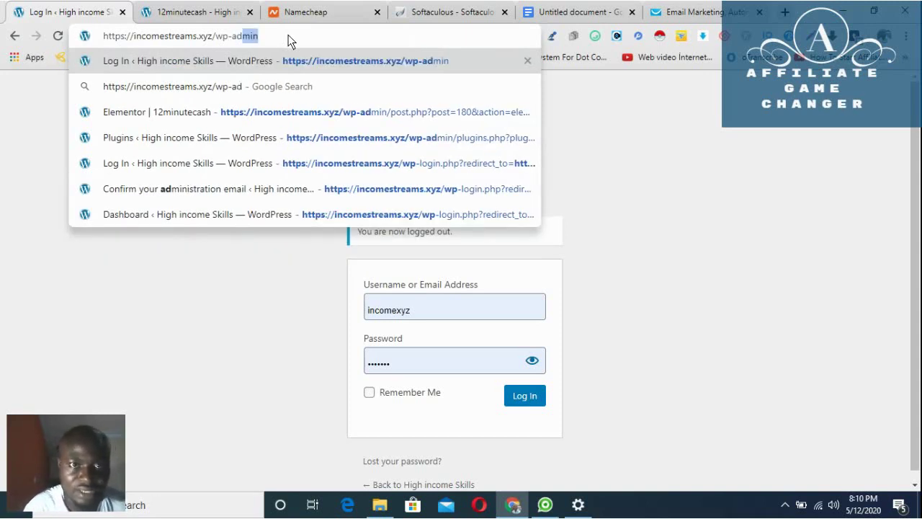
{"action": "type", "text": "min"}
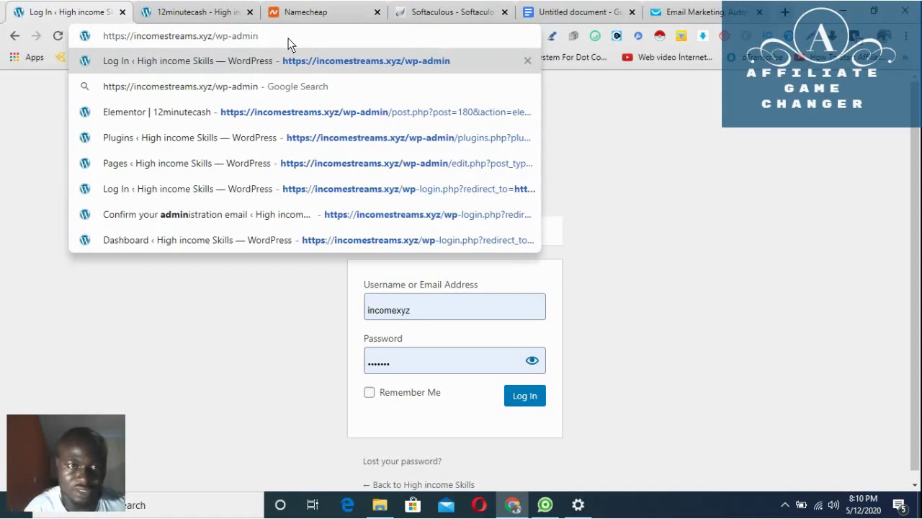
{"action": "key", "text": "Return"}
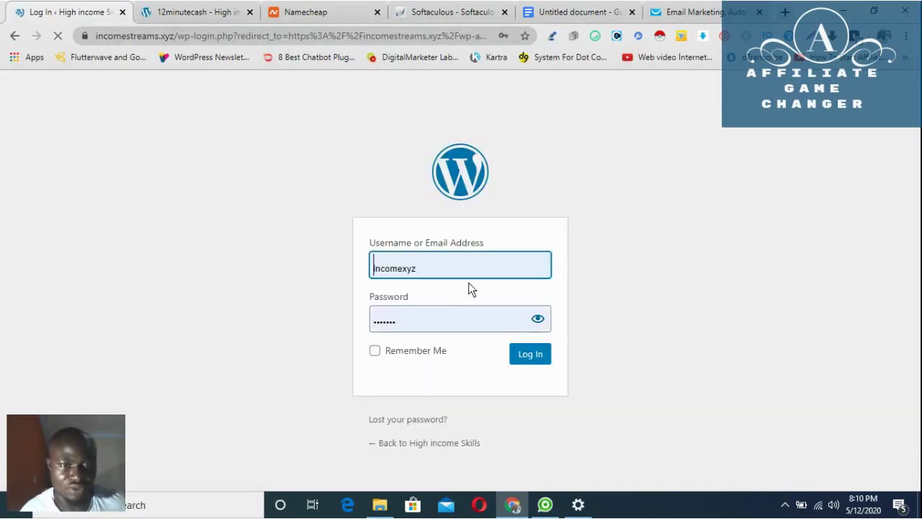
{"action": "left_click", "coordinate": [530, 362]}
{"action": "left_click", "coordinate": [530, 363]}
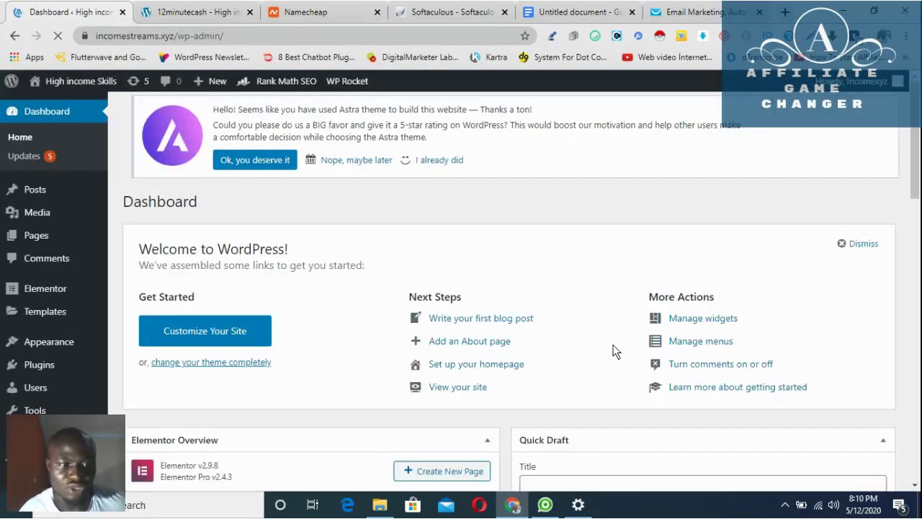
Step: Scroll the High income Skills dashboard to review the welcome panel and Elementor overview
{"action": "scroll", "coordinate": [611, 350], "scroll_direction": "down", "scroll_amount": 4}
{"action": "scroll", "coordinate": [609, 346], "scroll_direction": "down", "scroll_amount": 3}
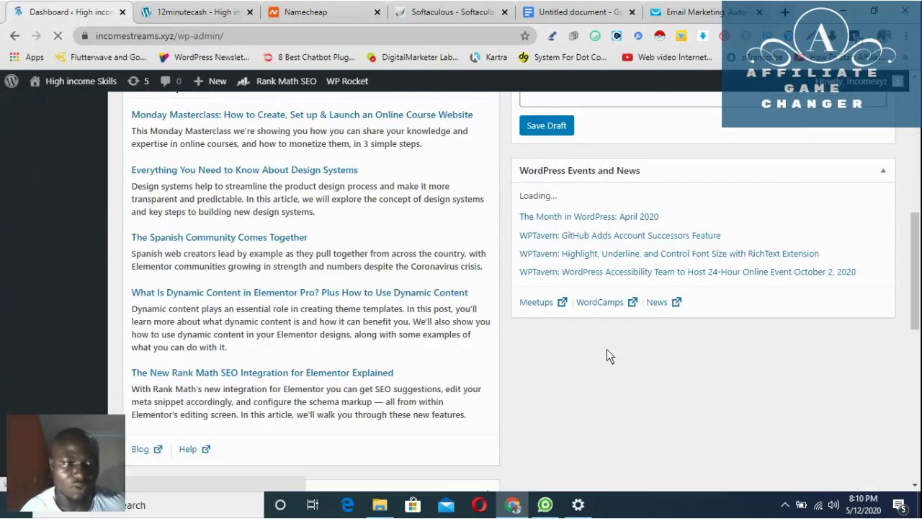
{"action": "scroll", "coordinate": [606, 349], "scroll_direction": "up", "scroll_amount": 5}
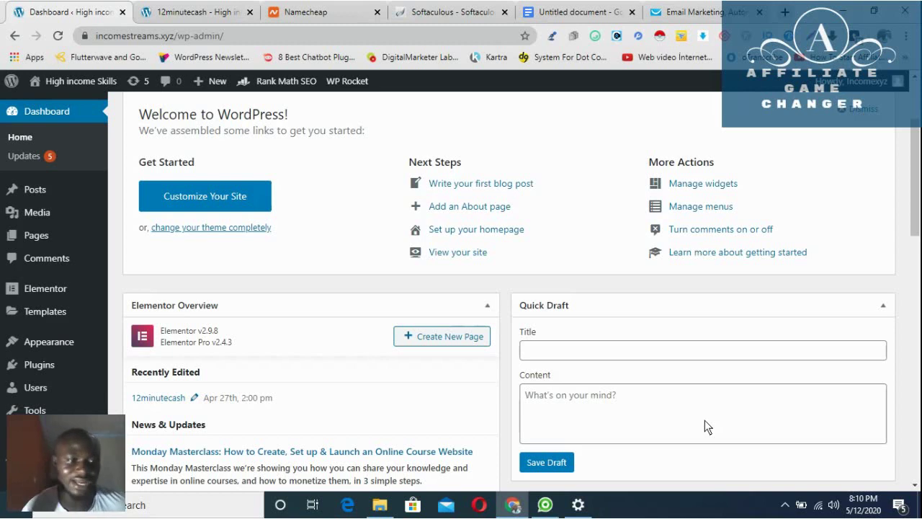
{"action": "scroll", "coordinate": [705, 425], "scroll_direction": "down", "scroll_amount": 3}
{"action": "scroll", "coordinate": [713, 447], "scroll_direction": "up", "scroll_amount": 2}
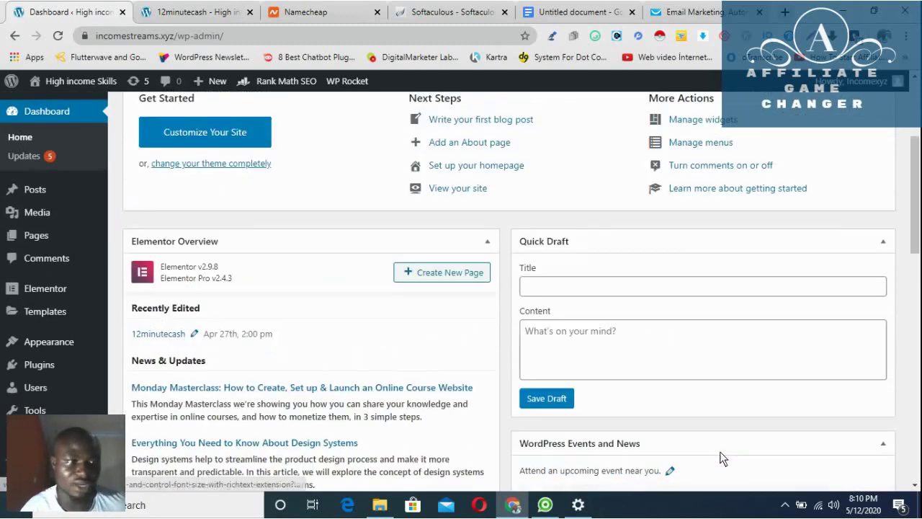
{"action": "scroll", "coordinate": [724, 458], "scroll_direction": "up", "scroll_amount": 3}
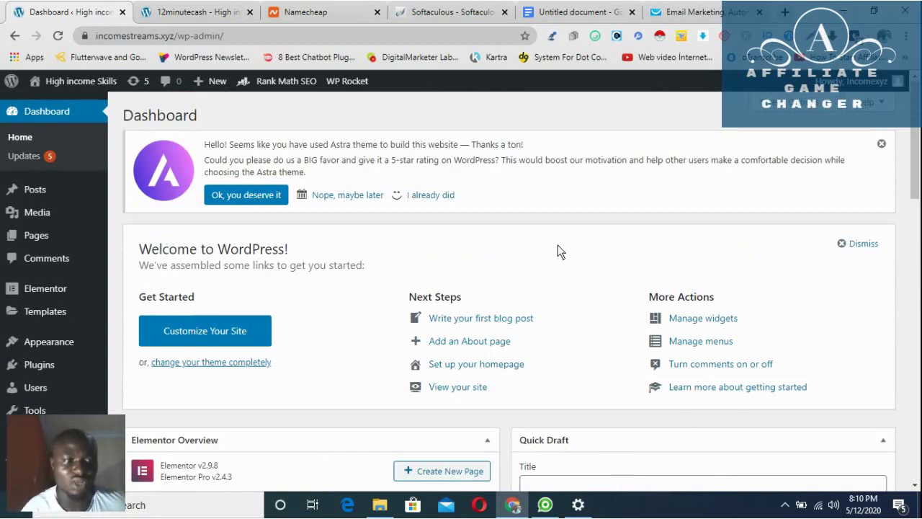
{"action": "scroll", "coordinate": [558, 245], "scroll_direction": "down", "scroll_amount": 2}
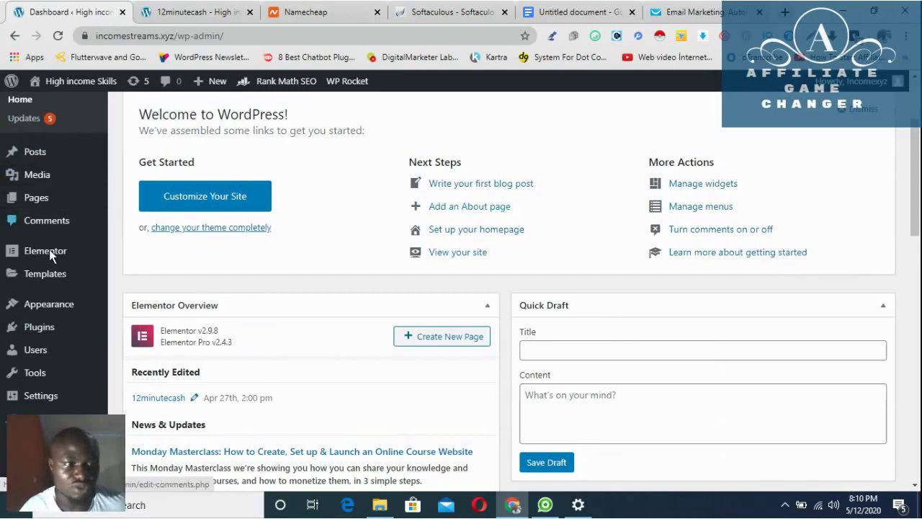
{"action": "mouse_move", "coordinate": [63, 305]}
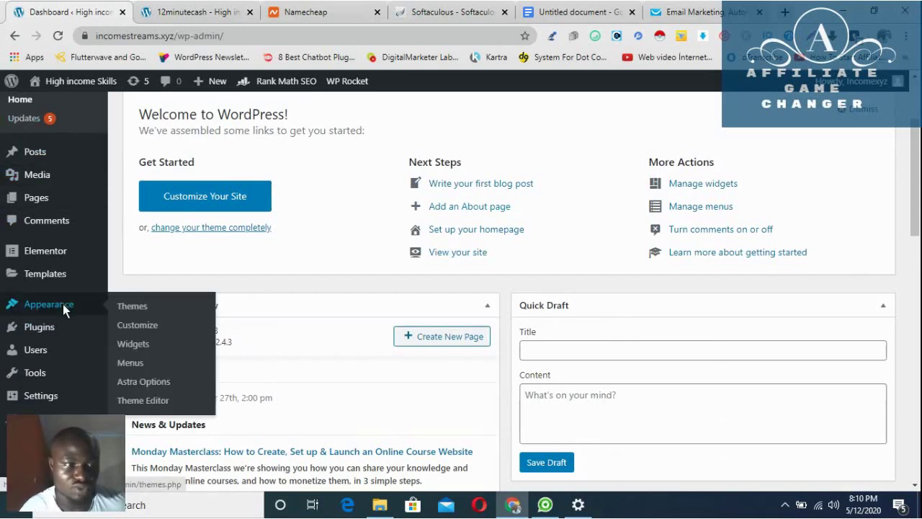
Step: Go to Appearance > Themes and open Add New to browse featured themes
{"action": "left_click", "coordinate": [142, 312]}
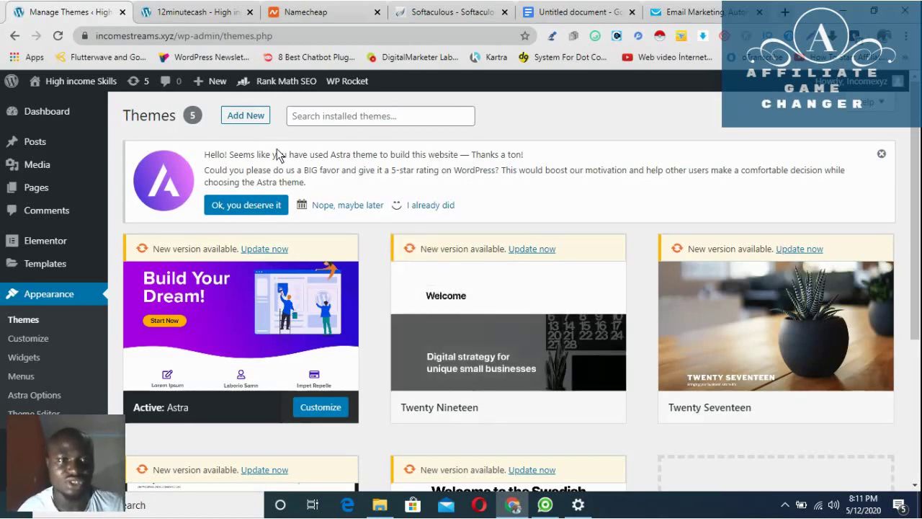
{"action": "left_click", "coordinate": [255, 119]}
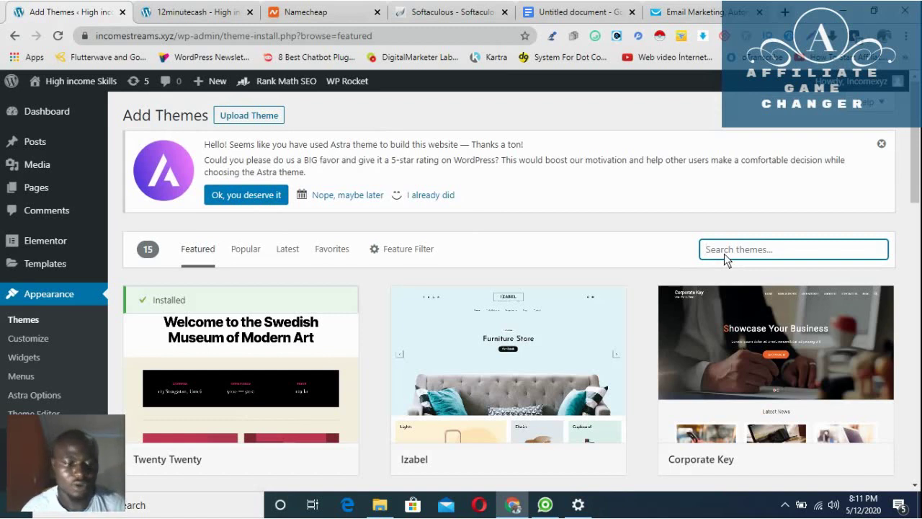
Step: Search for 'astra theme', activate Astra, and return to the installed Themes page
{"action": "type", "text": "astra"}
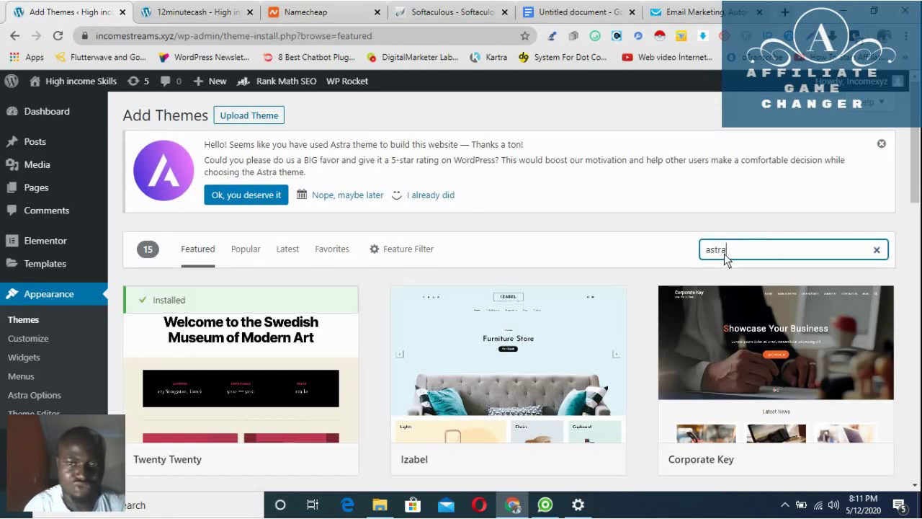
{"action": "type", "text": " theme"}
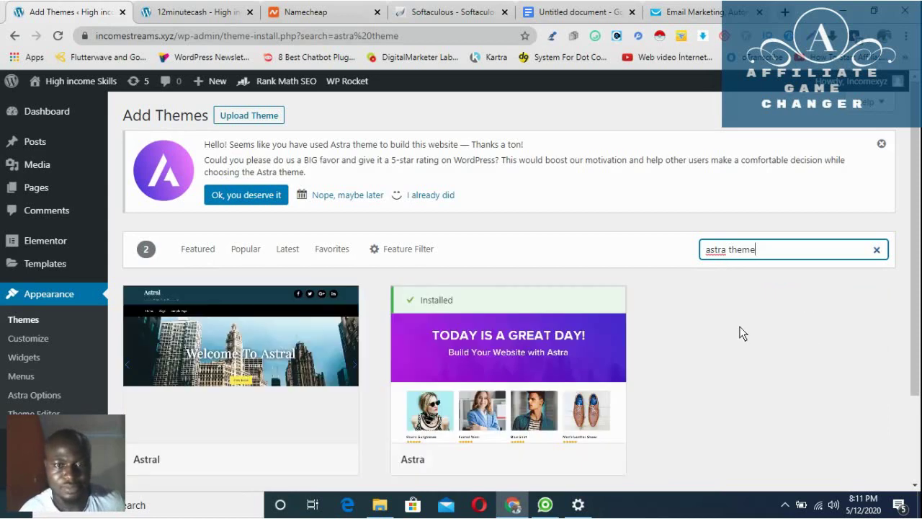
{"action": "scroll", "coordinate": [721, 330], "scroll_direction": "down", "scroll_amount": 2}
{"action": "mouse_move", "coordinate": [502, 308]}
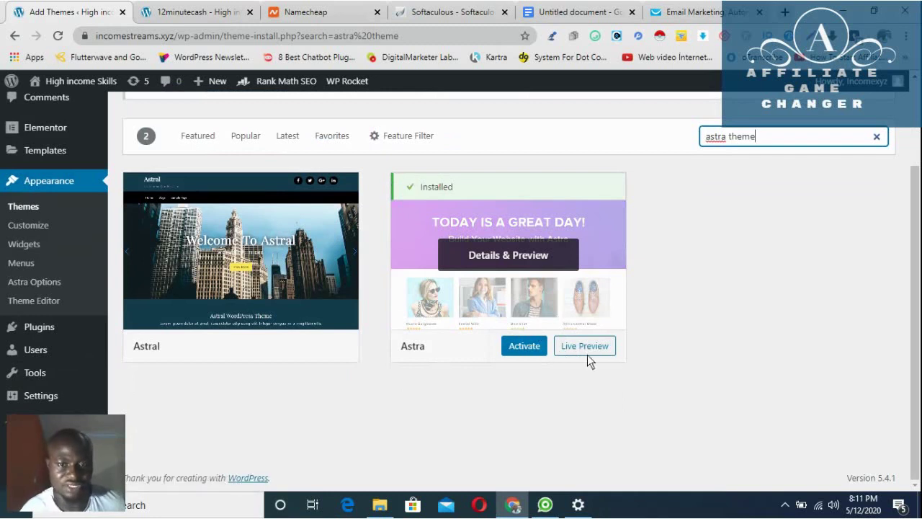
{"action": "left_click", "coordinate": [526, 348]}
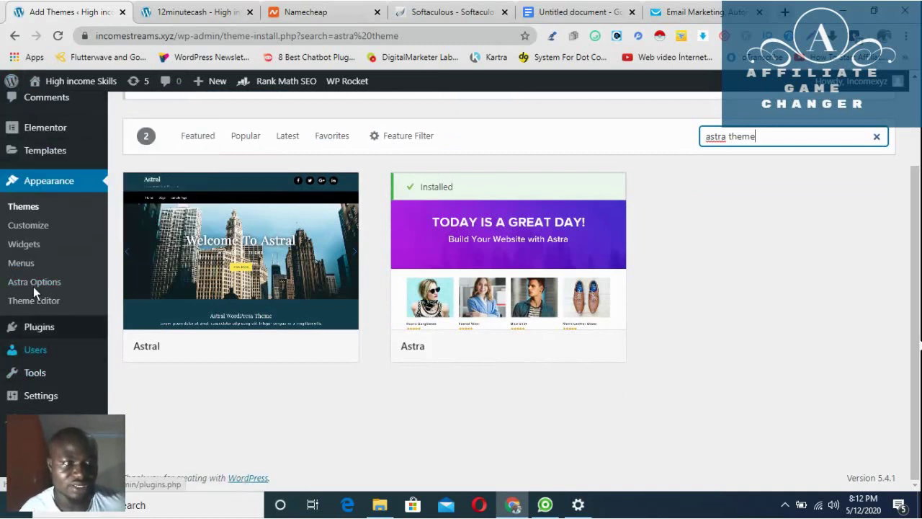
{"action": "left_click", "coordinate": [15, 38]}
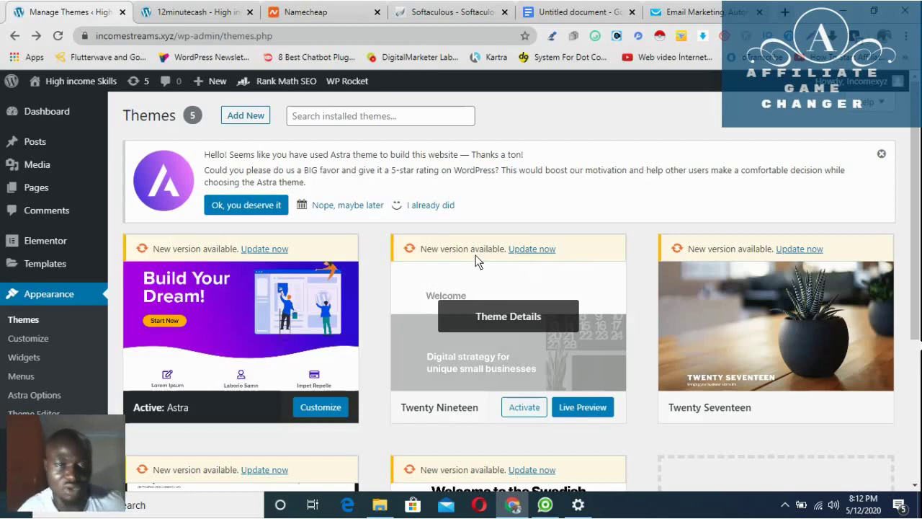
Step: Go to Plugins > Installed Plugins and open Add New
{"action": "scroll", "coordinate": [489, 256], "scroll_direction": "down", "scroll_amount": 2}
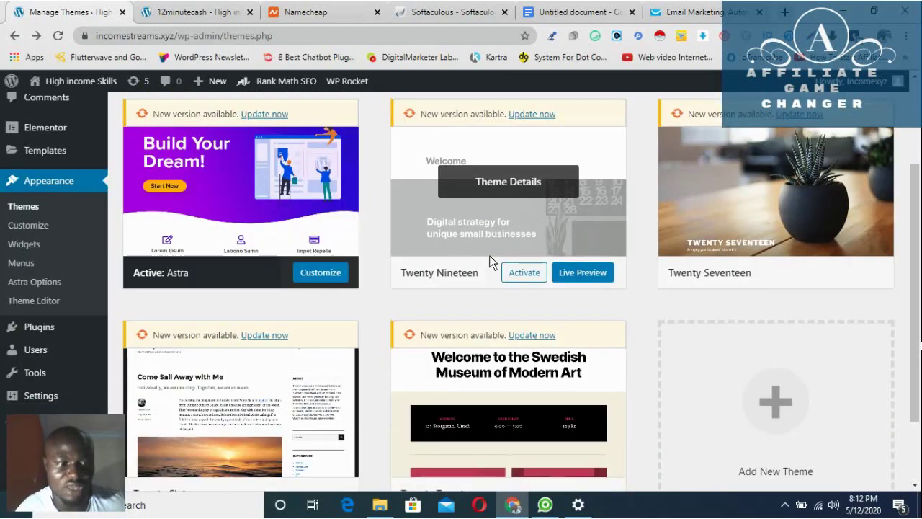
{"action": "scroll", "coordinate": [491, 256], "scroll_direction": "down", "scroll_amount": 2}
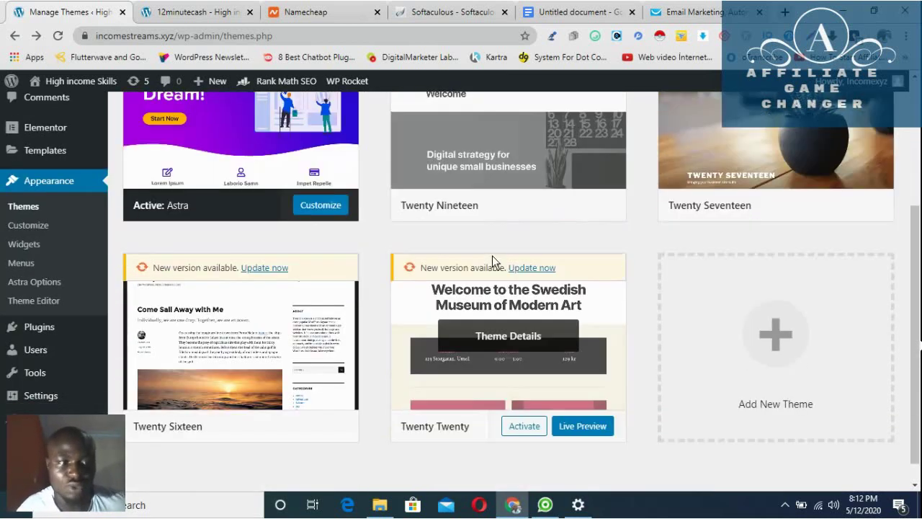
{"action": "mouse_move", "coordinate": [49, 328]}
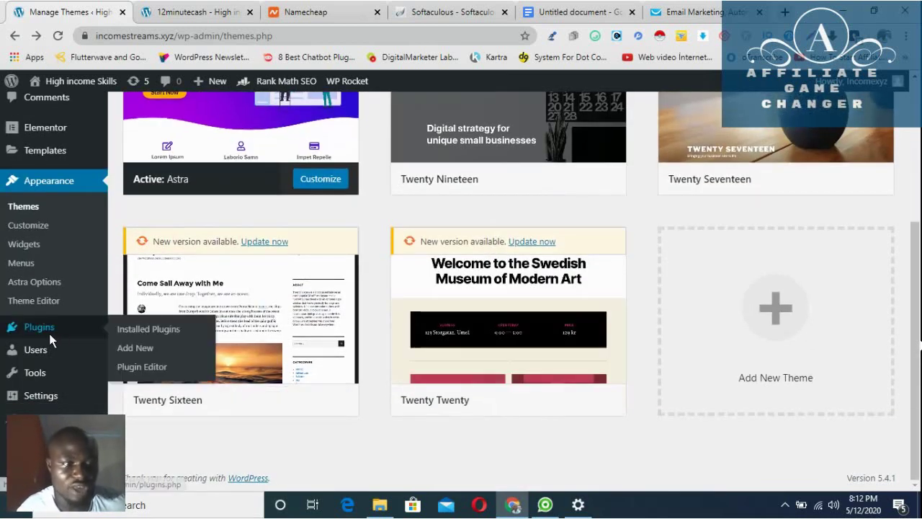
{"action": "left_click", "coordinate": [171, 330]}
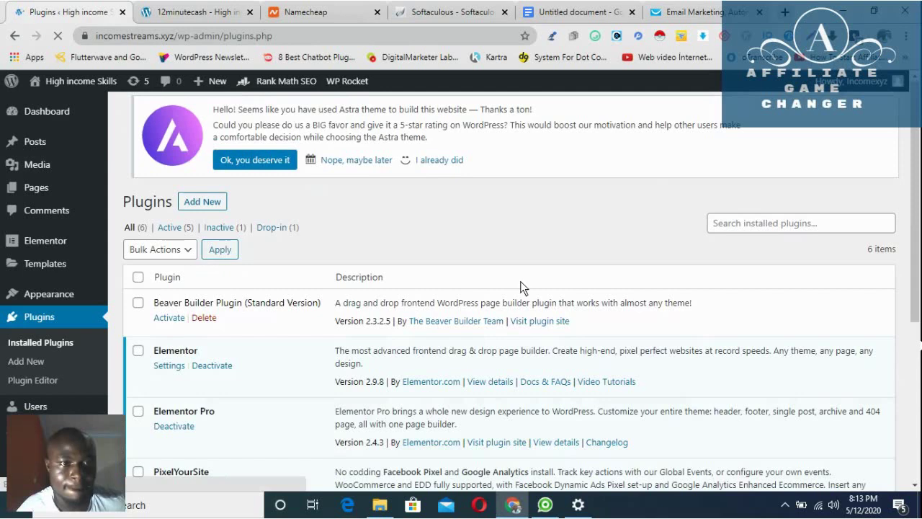
{"action": "scroll", "coordinate": [509, 310], "scroll_direction": "down", "scroll_amount": 2}
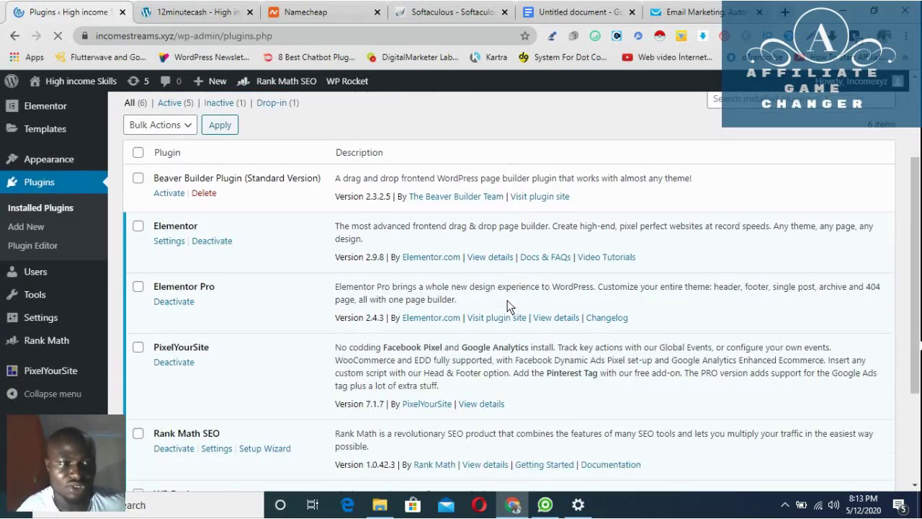
{"action": "scroll", "coordinate": [504, 303], "scroll_direction": "up", "scroll_amount": 2}
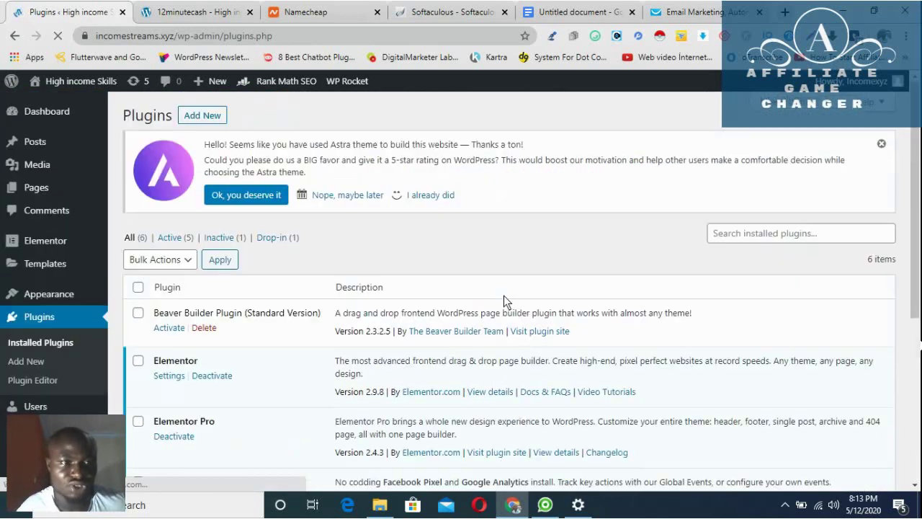
{"action": "left_click", "coordinate": [213, 121]}
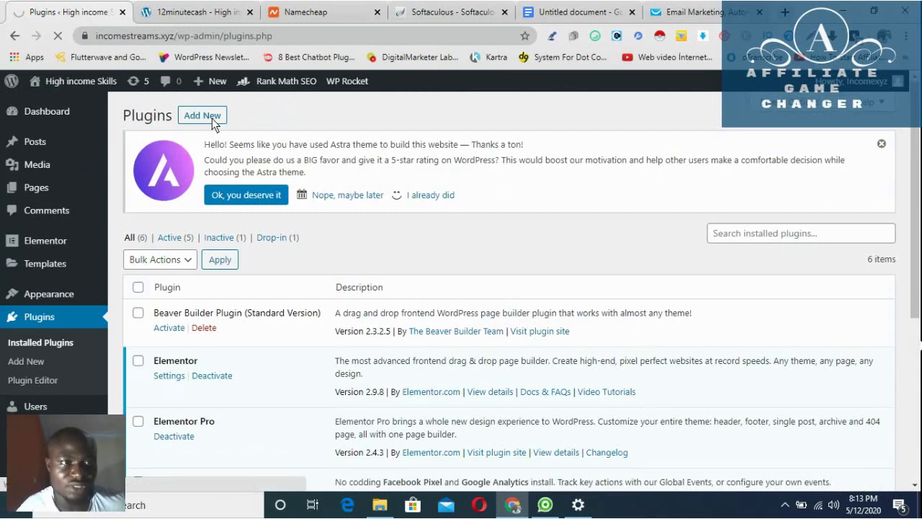
{"action": "left_click", "coordinate": [213, 120]}
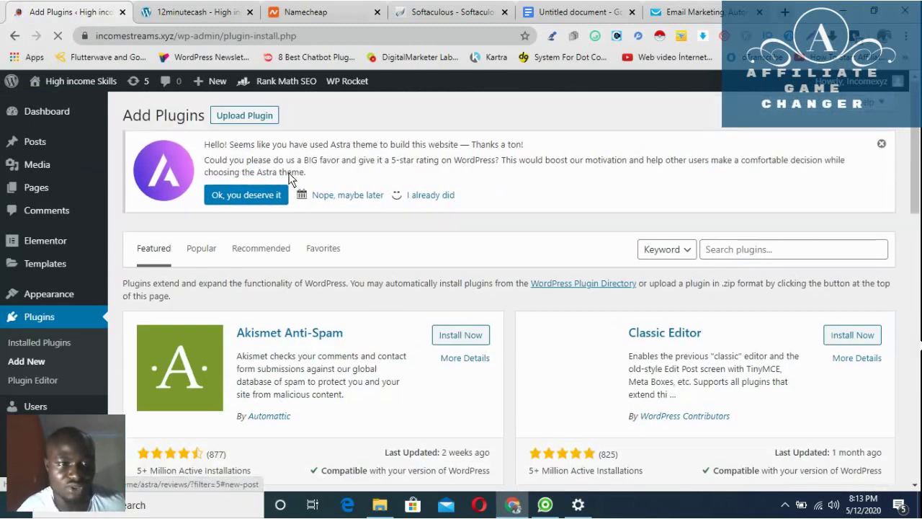
Step: Under Upload Plugin, choose elementor-pro.zip from the Downloads folder as the plugin file
{"action": "left_click", "coordinate": [256, 118]}
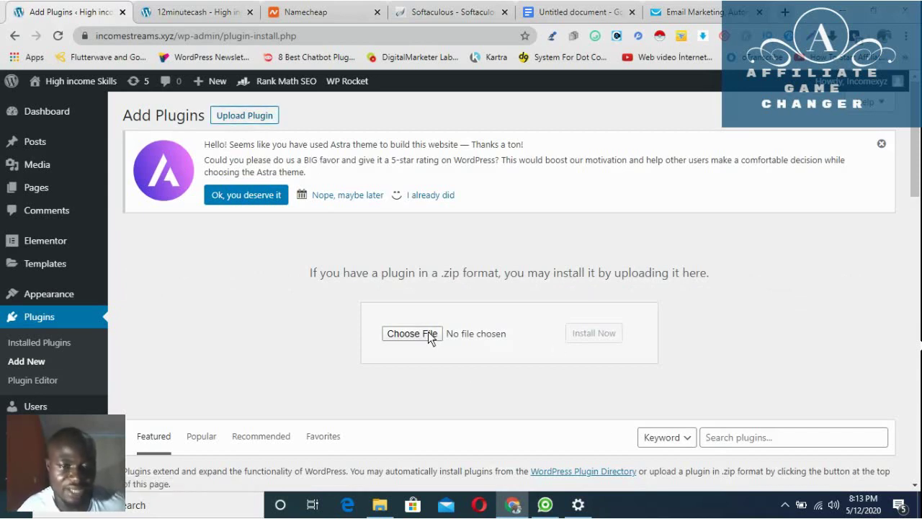
{"action": "left_click", "coordinate": [428, 332]}
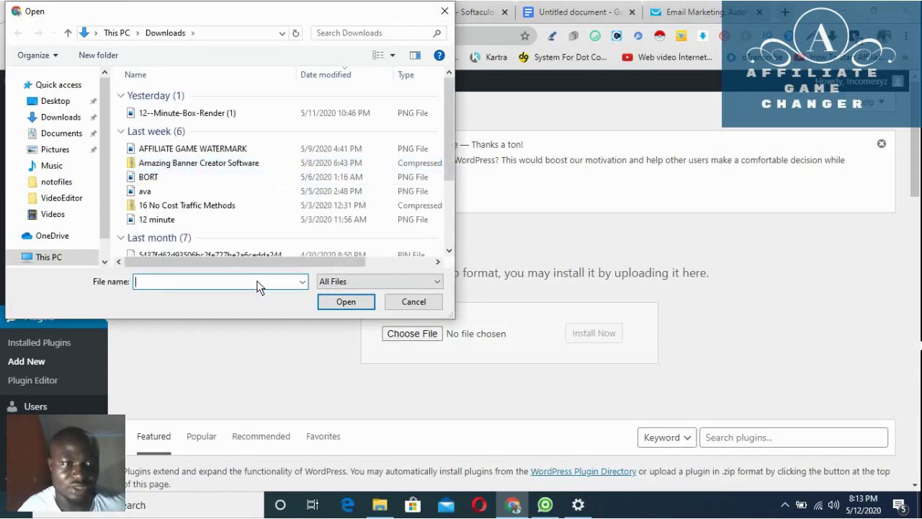
{"action": "type", "text": "ele"}
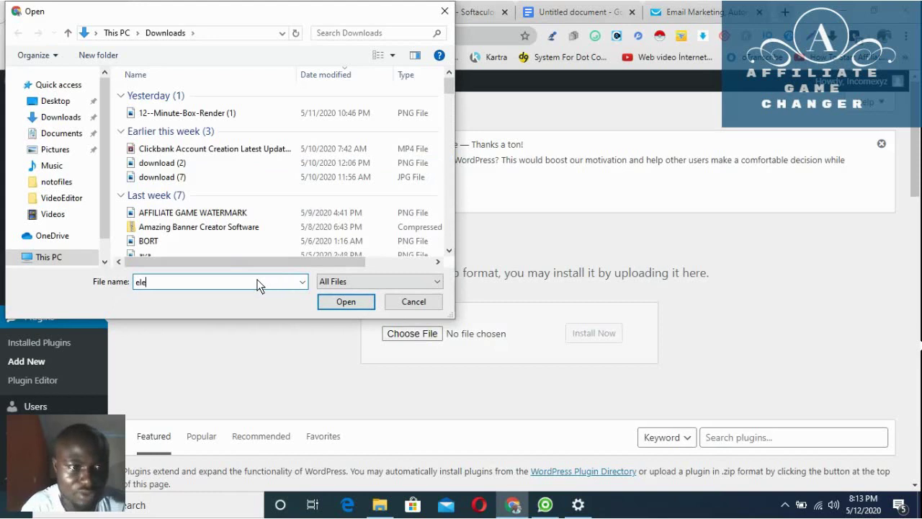
{"action": "type", "text": "m"}
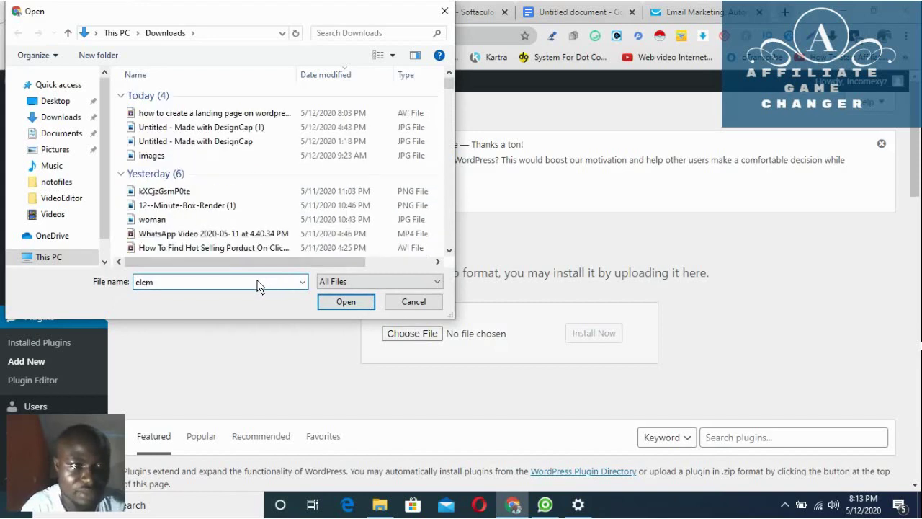
{"action": "type", "text": "em"}
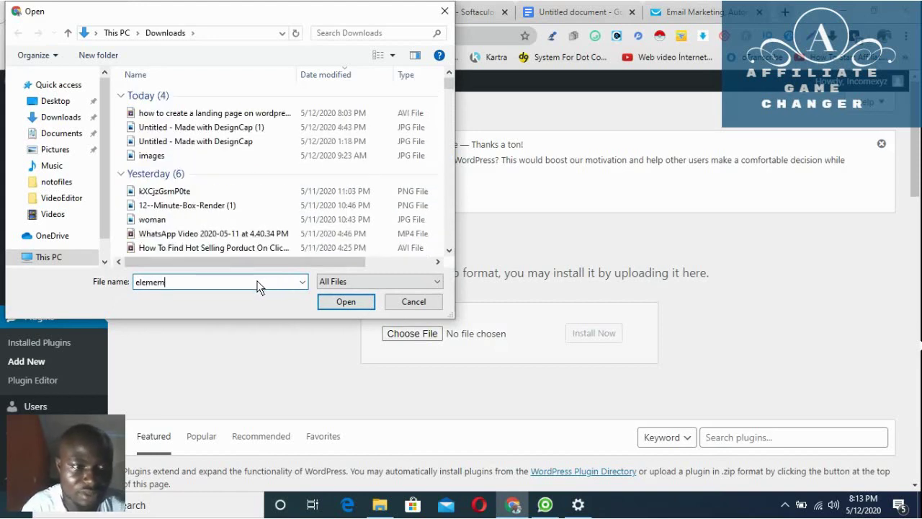
{"action": "key", "text": "BackSpace"}
{"action": "type", "text": "ntor"}
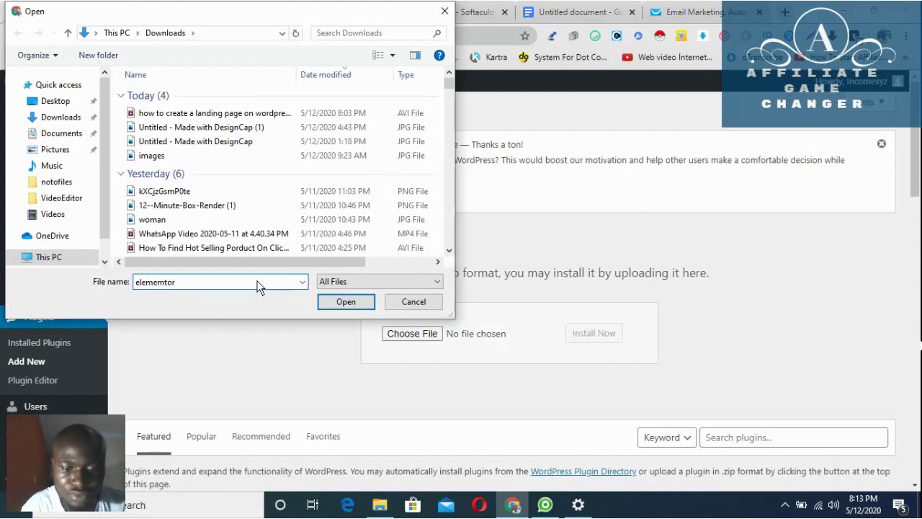
{"action": "type", "text": "pro"}
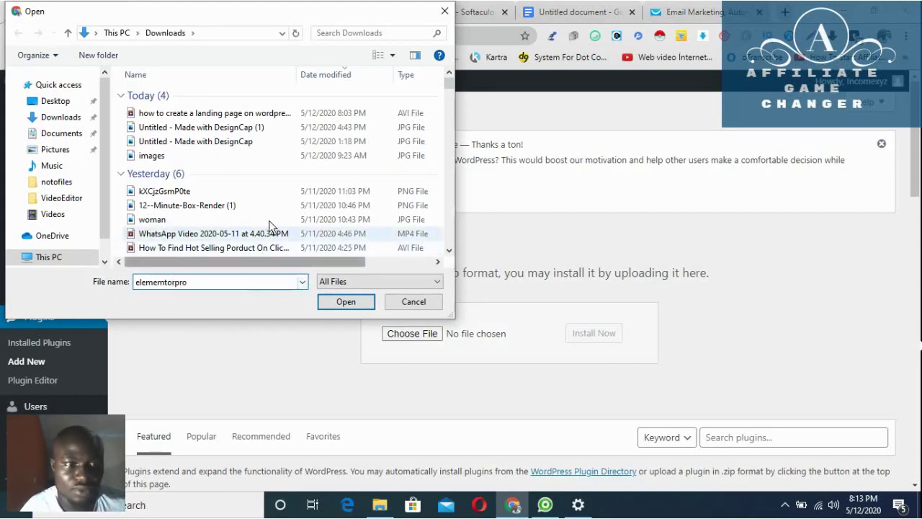
{"action": "scroll", "coordinate": [245, 184], "scroll_direction": "down", "scroll_amount": 4}
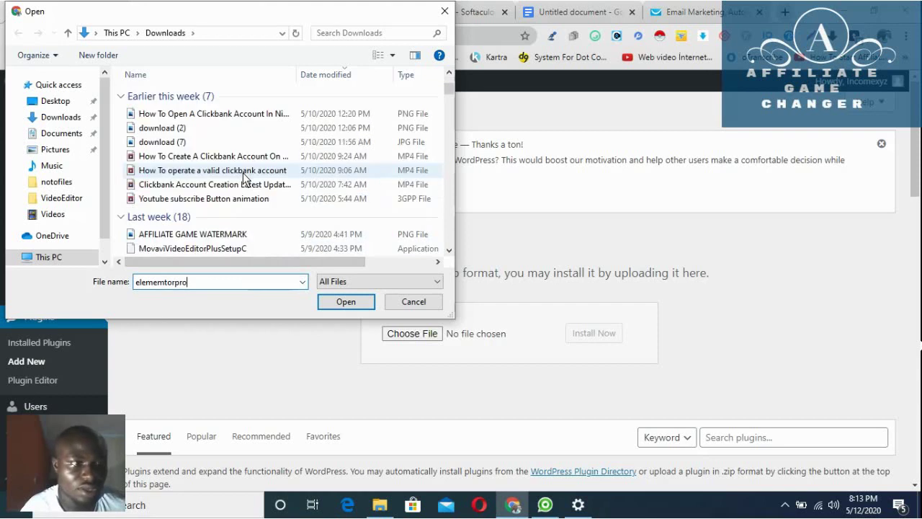
{"action": "left_click", "coordinate": [57, 120]}
{"action": "double_click", "coordinate": [222, 286]}
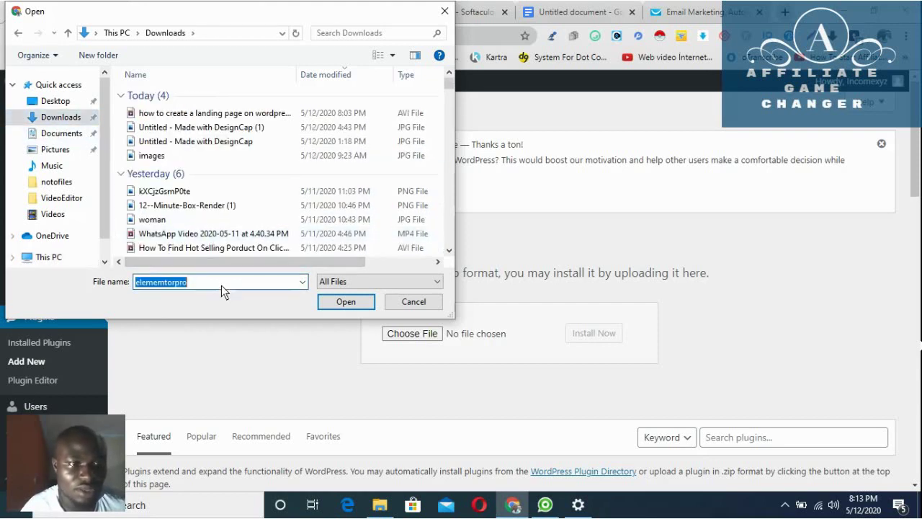
{"action": "key", "text": "BackSpace"}
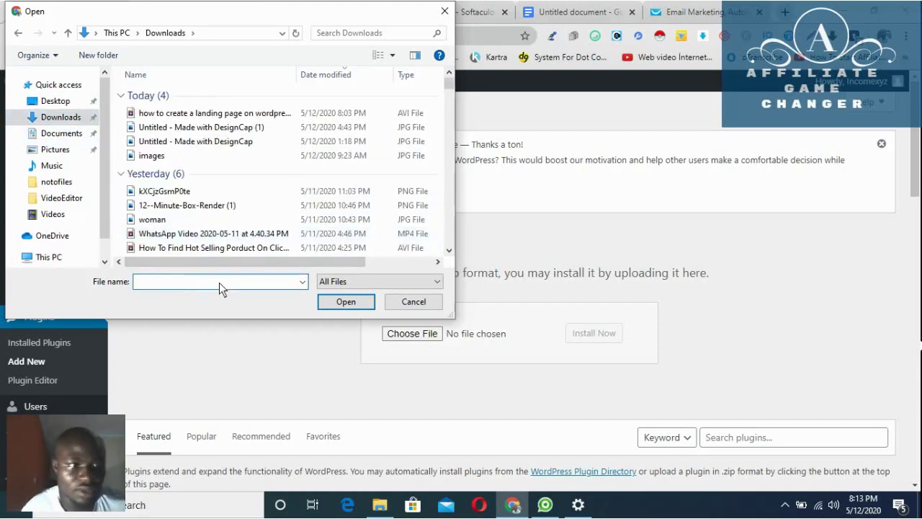
{"action": "type", "text": "ele"}
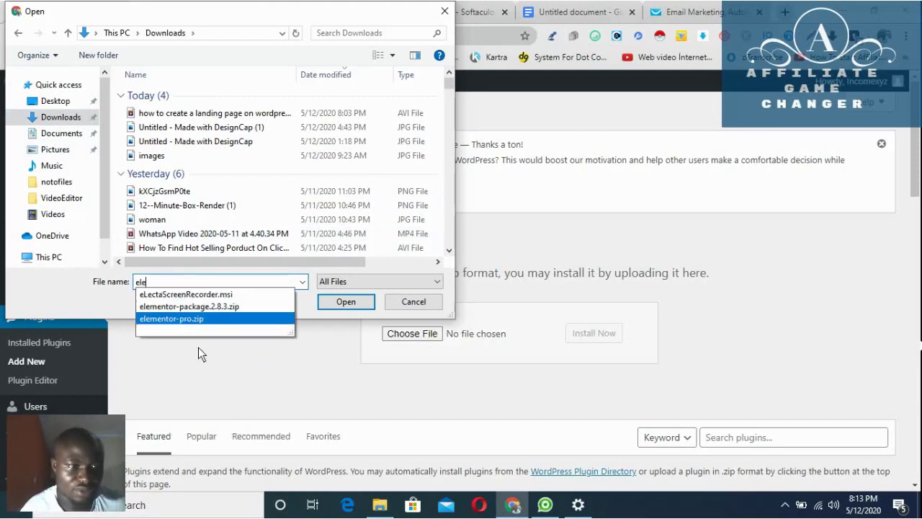
{"action": "key", "text": "Return"}
{"action": "left_click", "coordinate": [355, 306]}
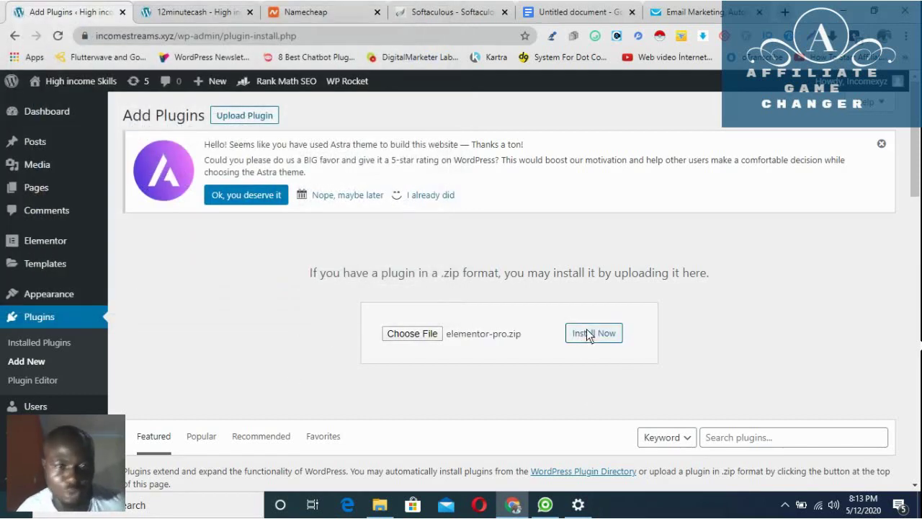
Step: Go back to Installed Plugins and check Elementor Pro 2.4.3 is active beside Elementor 2.9.8
{"action": "scroll", "coordinate": [371, 268], "scroll_direction": "down", "scroll_amount": 1}
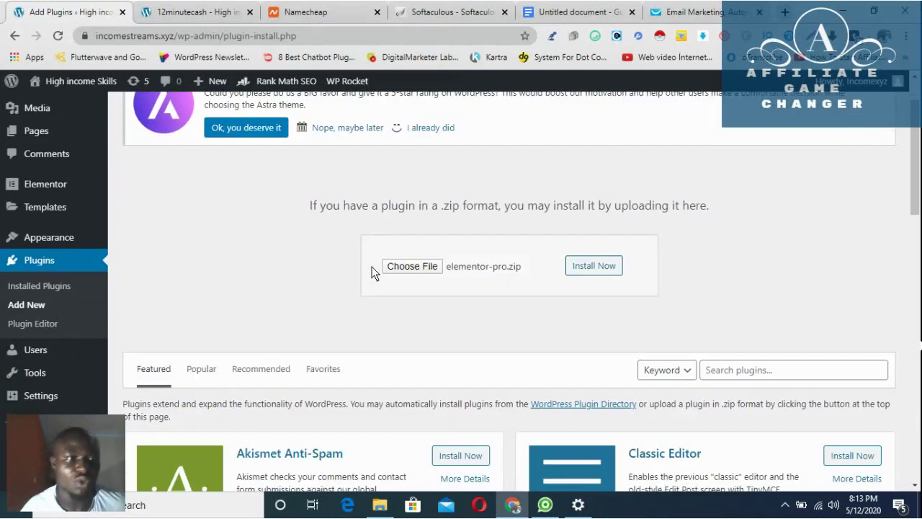
{"action": "scroll", "coordinate": [373, 270], "scroll_direction": "up", "scroll_amount": 1}
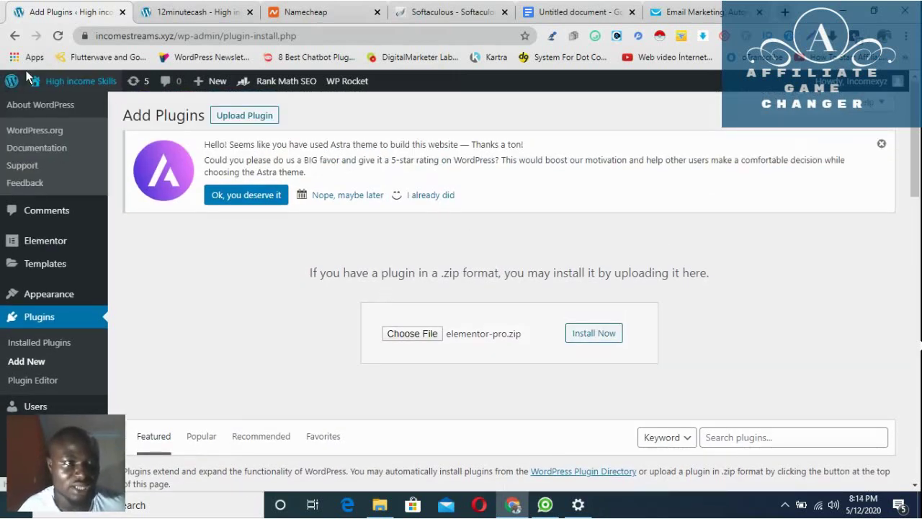
{"action": "left_click", "coordinate": [15, 36]}
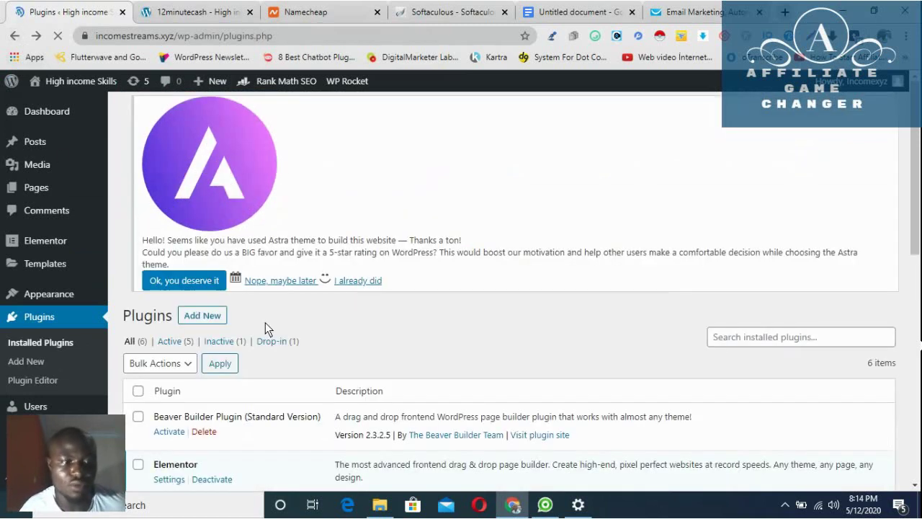
{"action": "scroll", "coordinate": [460, 298], "scroll_direction": "down", "scroll_amount": 4}
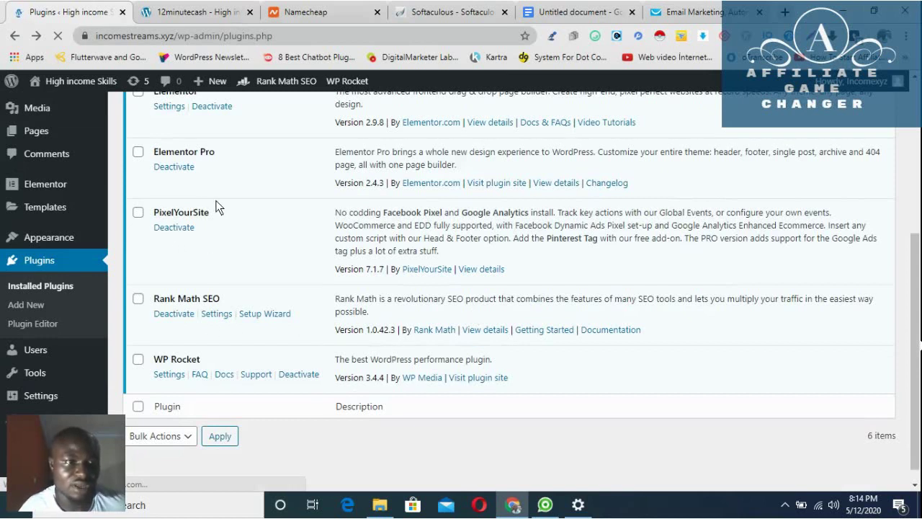
{"action": "scroll", "coordinate": [216, 206], "scroll_direction": "up", "scroll_amount": 1}
{"action": "scroll", "coordinate": [262, 302], "scroll_direction": "down", "scroll_amount": 1}
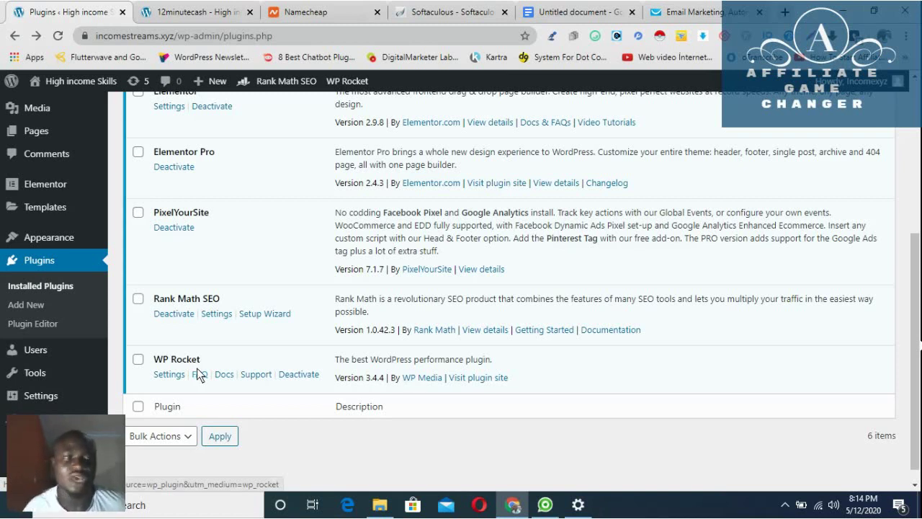
{"action": "scroll", "coordinate": [249, 362], "scroll_direction": "up", "scroll_amount": 4}
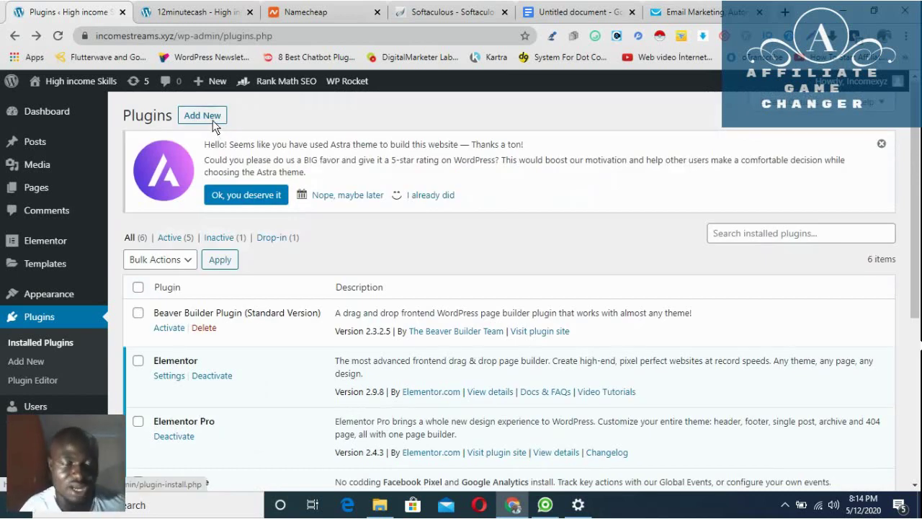
{"action": "scroll", "coordinate": [263, 209], "scroll_direction": "down", "scroll_amount": 5}
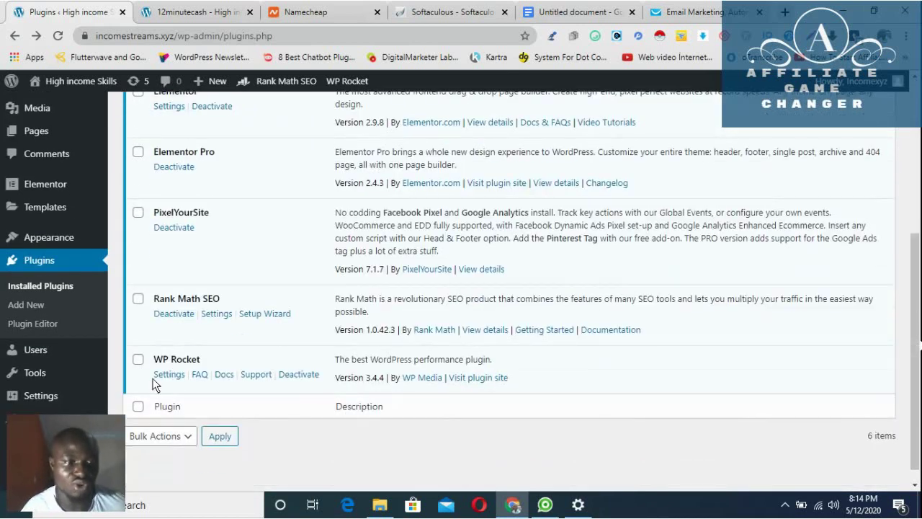
{"action": "scroll", "coordinate": [244, 211], "scroll_direction": "up", "scroll_amount": 2}
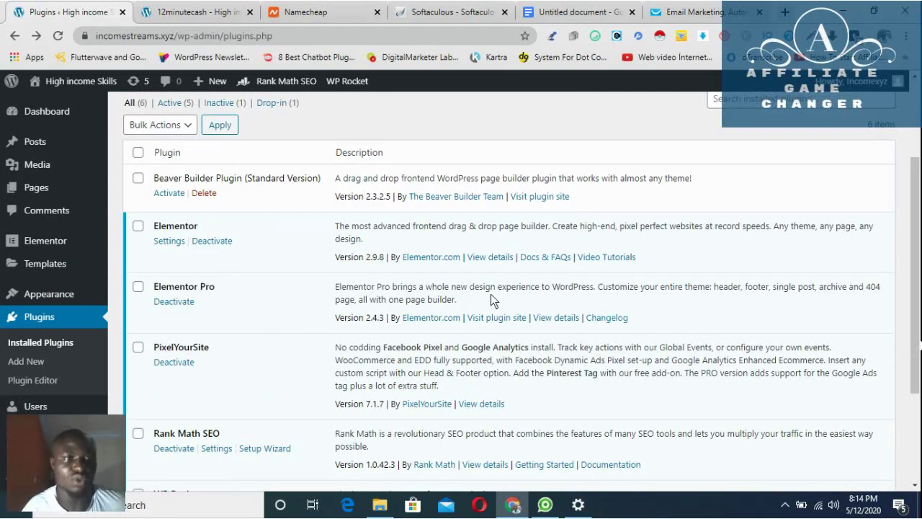
{"action": "scroll", "coordinate": [490, 293], "scroll_direction": "up", "scroll_amount": 2}
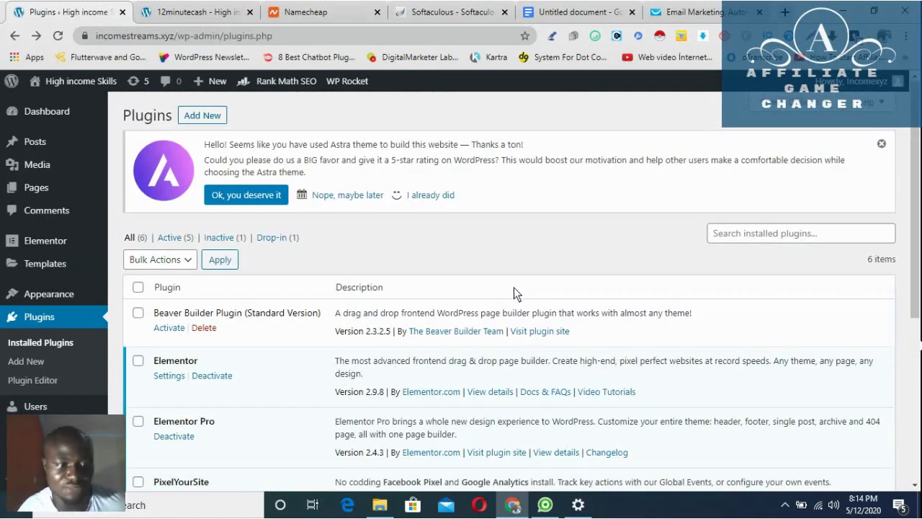
{"action": "scroll", "coordinate": [514, 286], "scroll_direction": "down", "scroll_amount": 1}
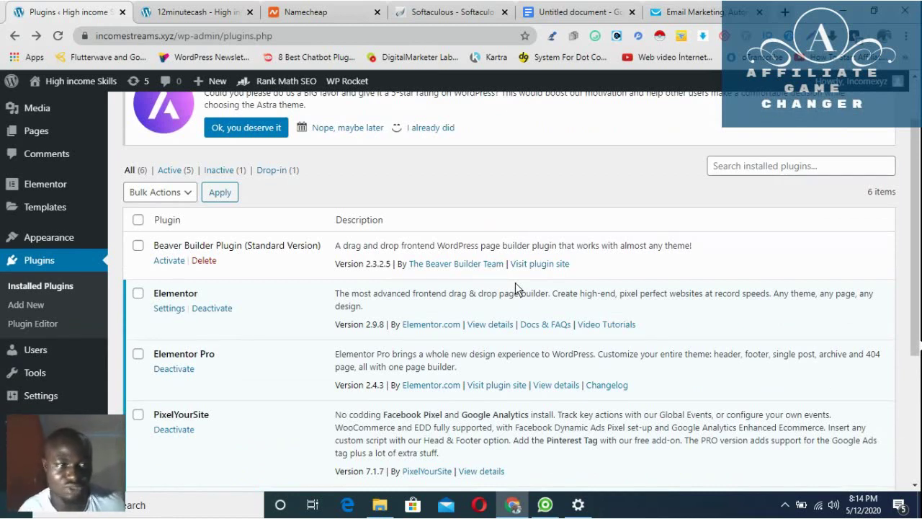
{"action": "scroll", "coordinate": [515, 282], "scroll_direction": "up", "scroll_amount": 1}
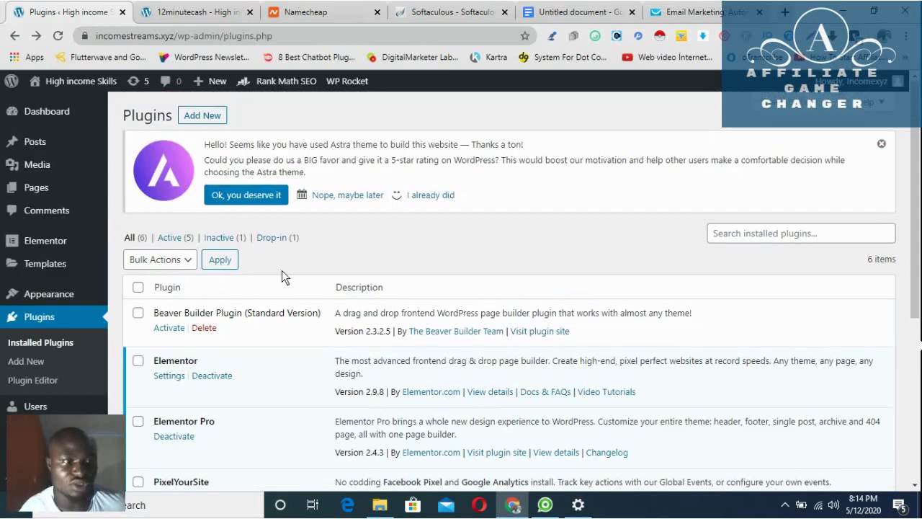
{"action": "mouse_move", "coordinate": [33, 195]}
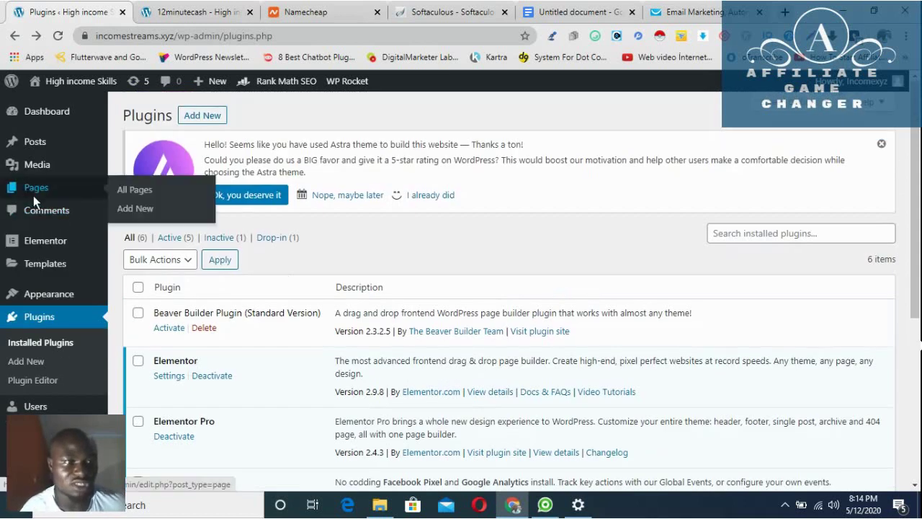
{"action": "left_click", "coordinate": [147, 195]}
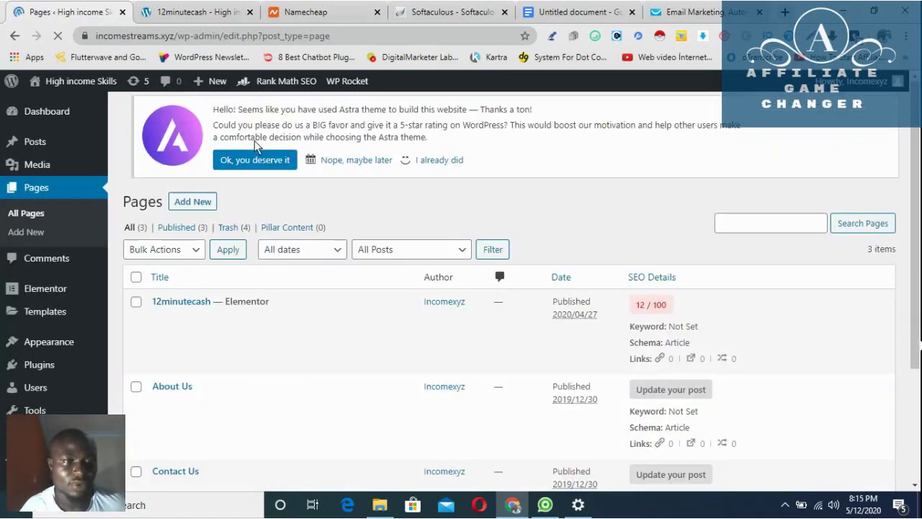
{"action": "left_click", "coordinate": [181, 12]}
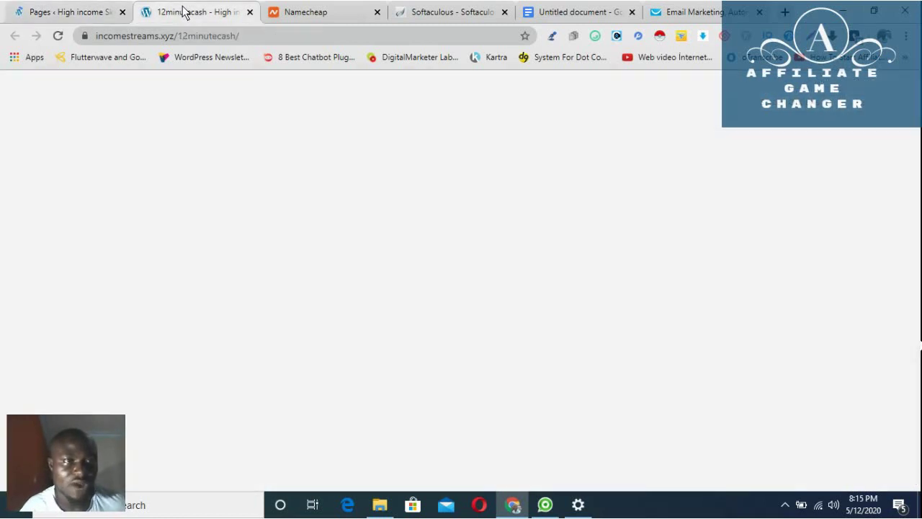
{"action": "scroll", "coordinate": [498, 247], "scroll_direction": "up", "scroll_amount": 10}
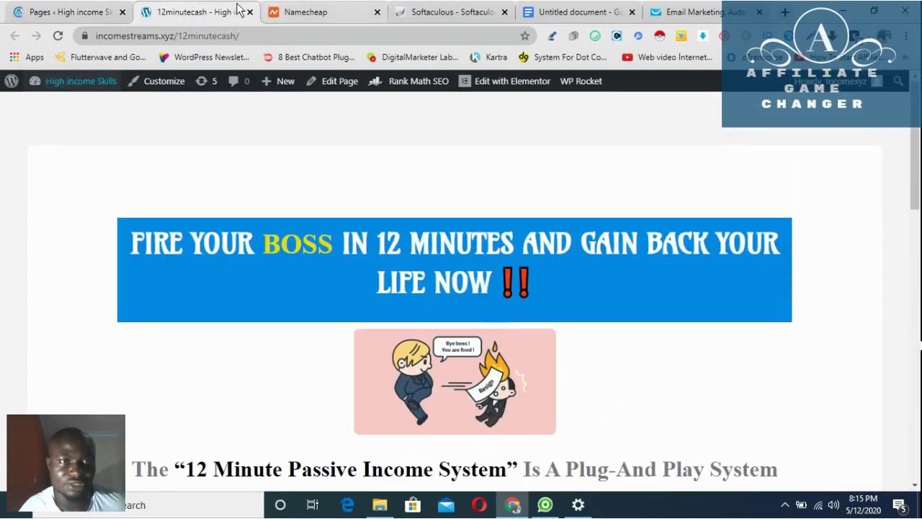
{"action": "left_click", "coordinate": [66, 11]}
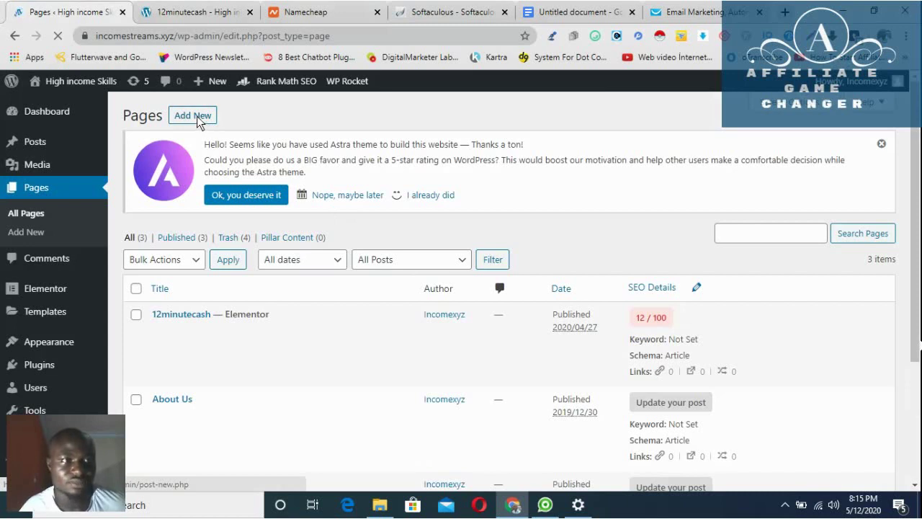
Step: From the Pages list, start a new page and wait for the empty Add New Page editor
{"action": "left_click", "coordinate": [198, 122]}
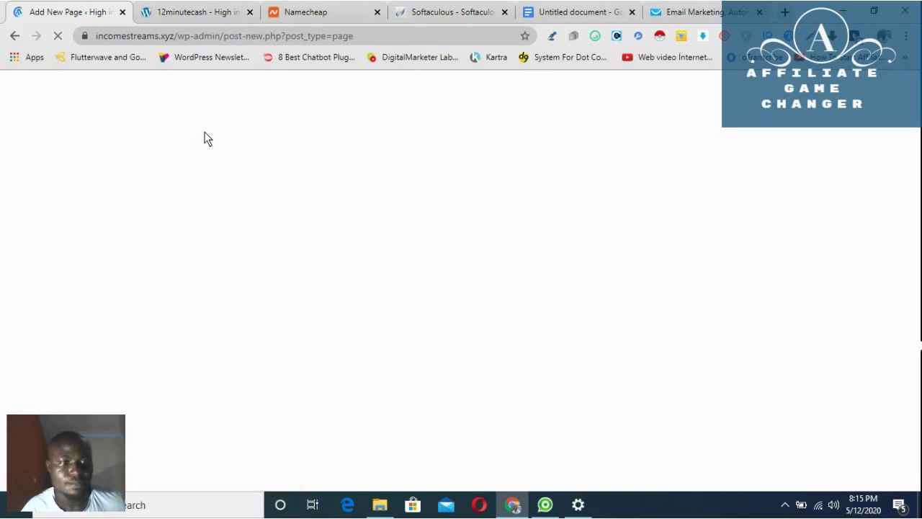
{"action": "left_click", "coordinate": [785, 508]}
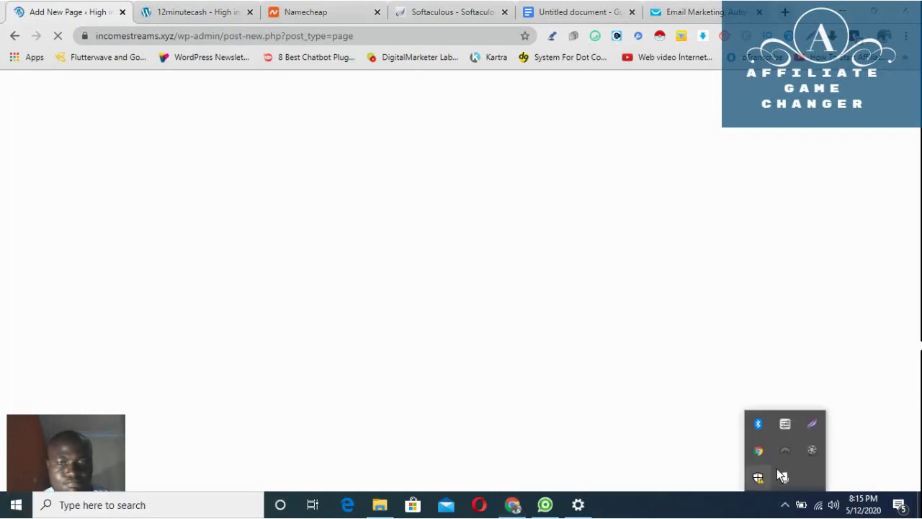
{"action": "left_click", "coordinate": [813, 451]}
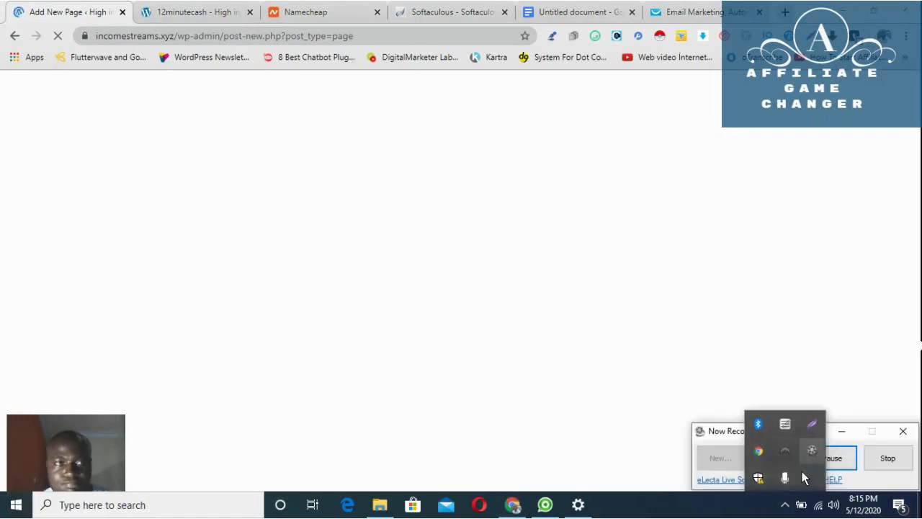
{"action": "left_click", "coordinate": [784, 513]}
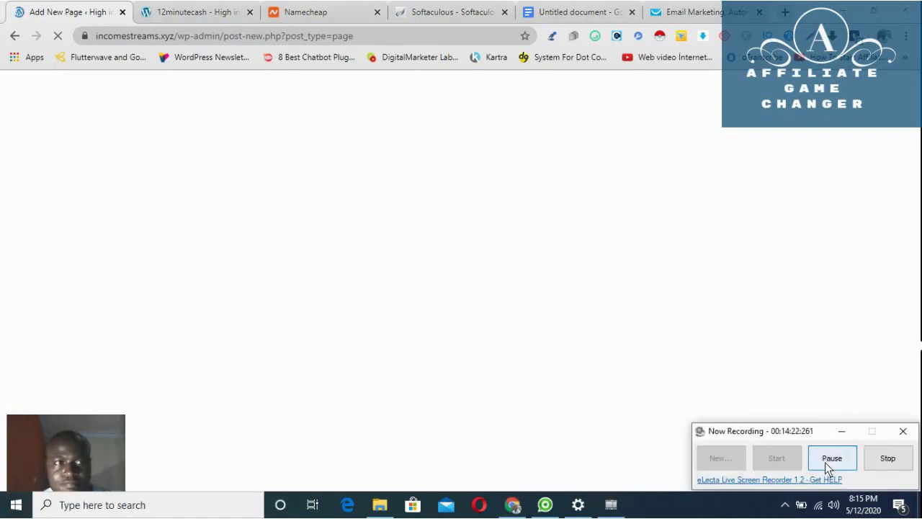
{"action": "left_click", "coordinate": [830, 462]}
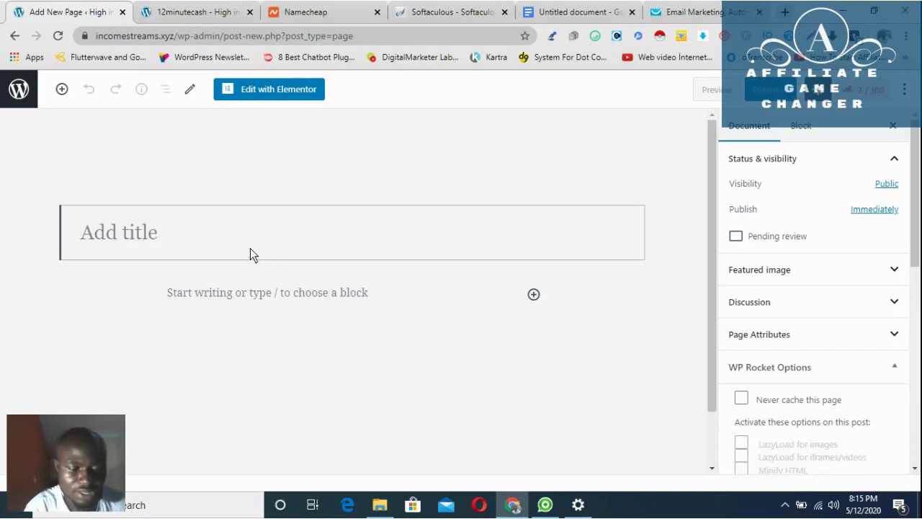
Step: Enter 'Test page' as the new page's title
{"action": "type", "text": "Test "}
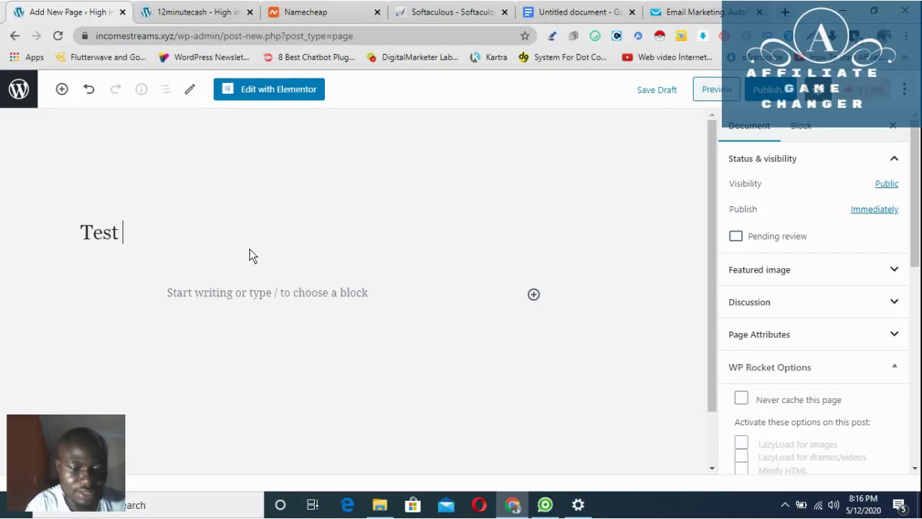
{"action": "type", "text": "page"}
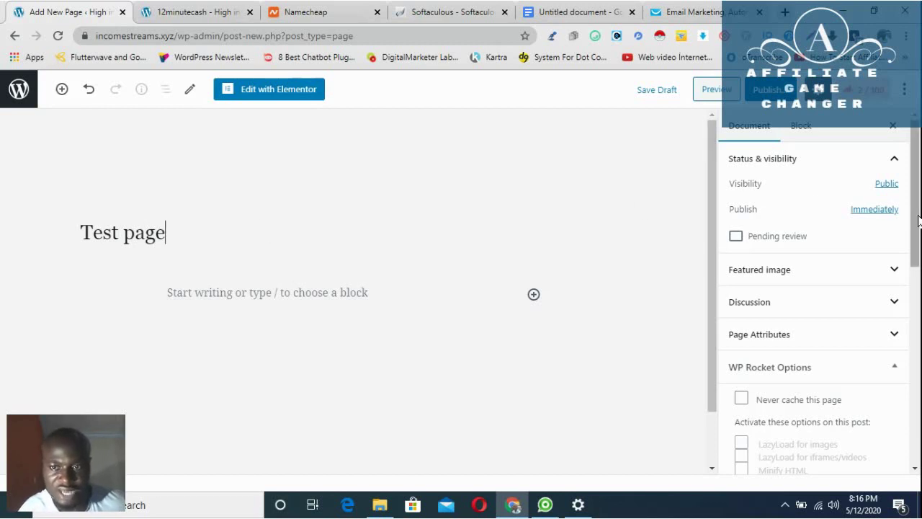
{"action": "scroll", "coordinate": [918, 220], "scroll_direction": "down", "scroll_amount": 2}
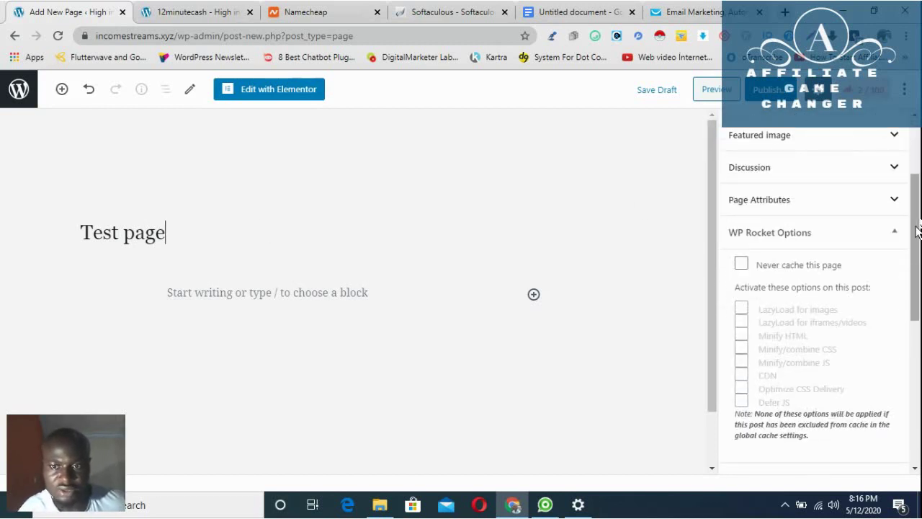
{"action": "scroll", "coordinate": [918, 231], "scroll_direction": "up", "scroll_amount": 2}
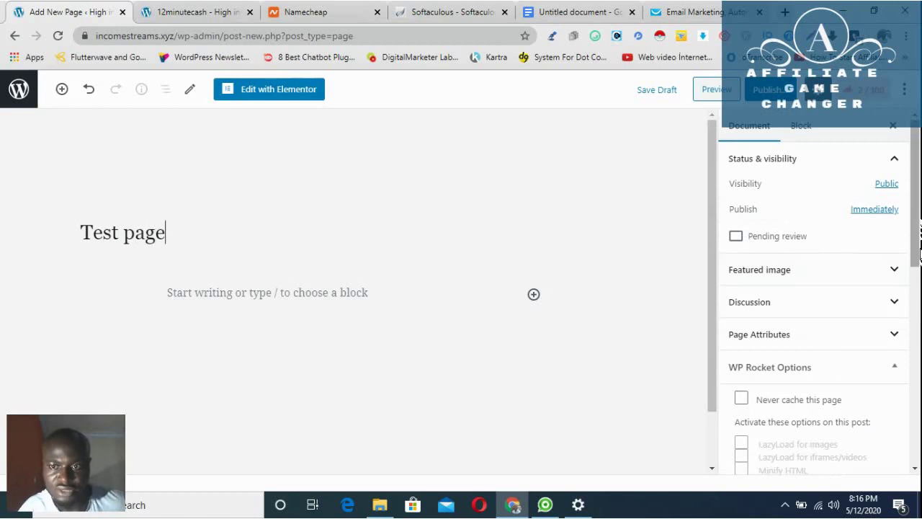
Step: Expand and collapse the Featured image panel, then scroll down the Document sidebar
{"action": "left_click", "coordinate": [897, 272]}
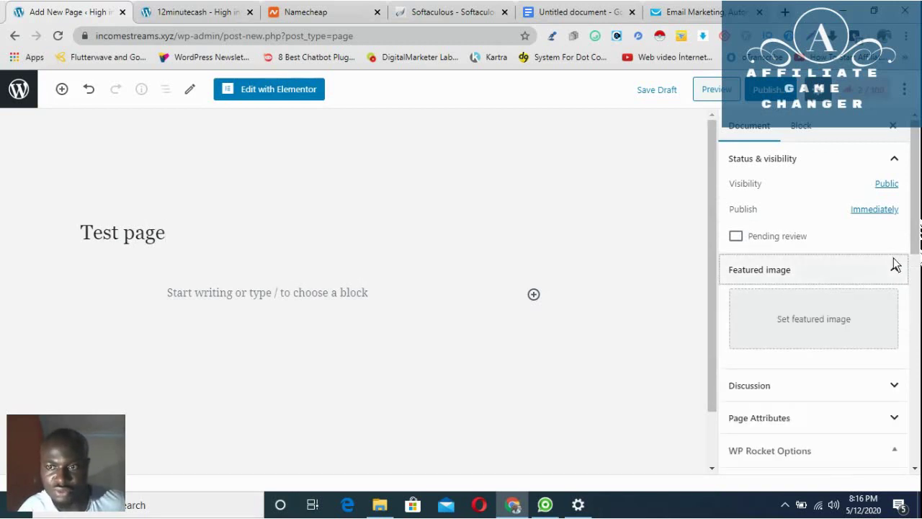
{"action": "left_click", "coordinate": [896, 267]}
{"action": "scroll", "coordinate": [918, 229], "scroll_direction": "down", "scroll_amount": 3}
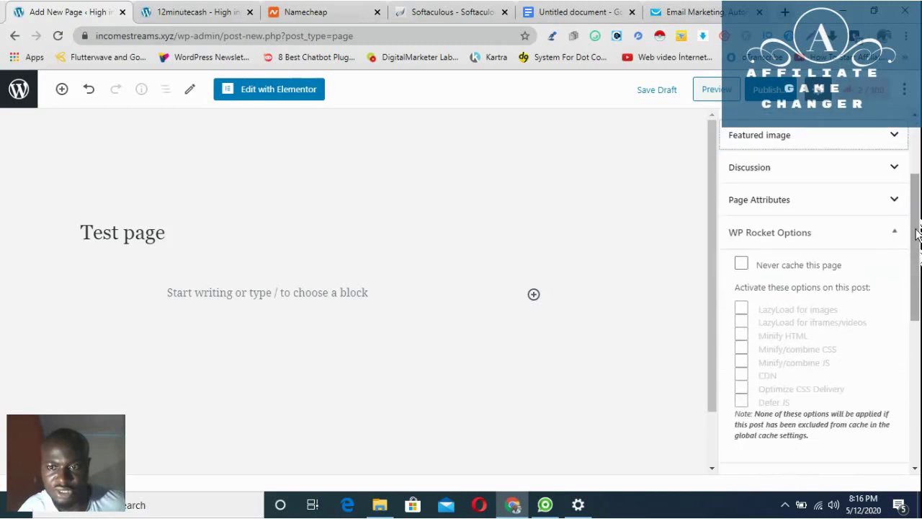
{"action": "scroll", "coordinate": [918, 235], "scroll_direction": "down", "scroll_amount": 5}
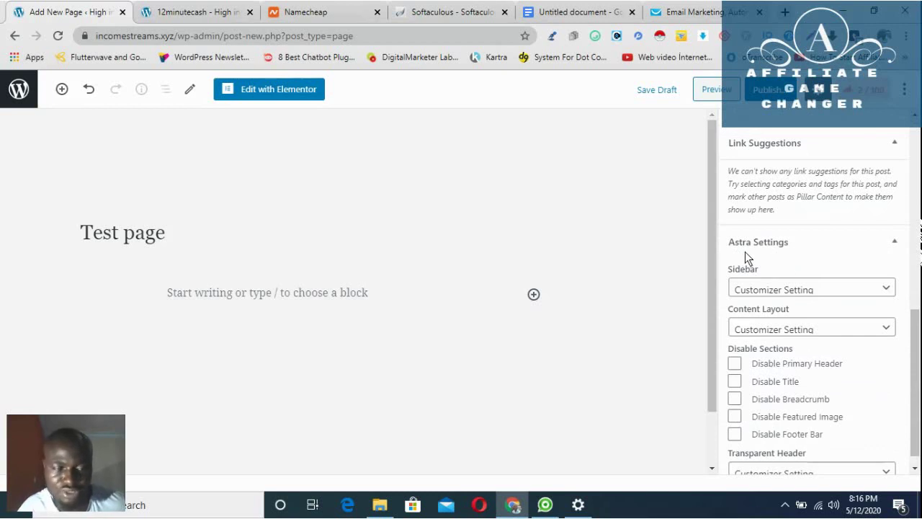
Step: Set the Astra sidebar layout to No Sidebar and the content layout to Content Boxed
{"action": "scroll", "coordinate": [749, 263], "scroll_direction": "down", "scroll_amount": 1}
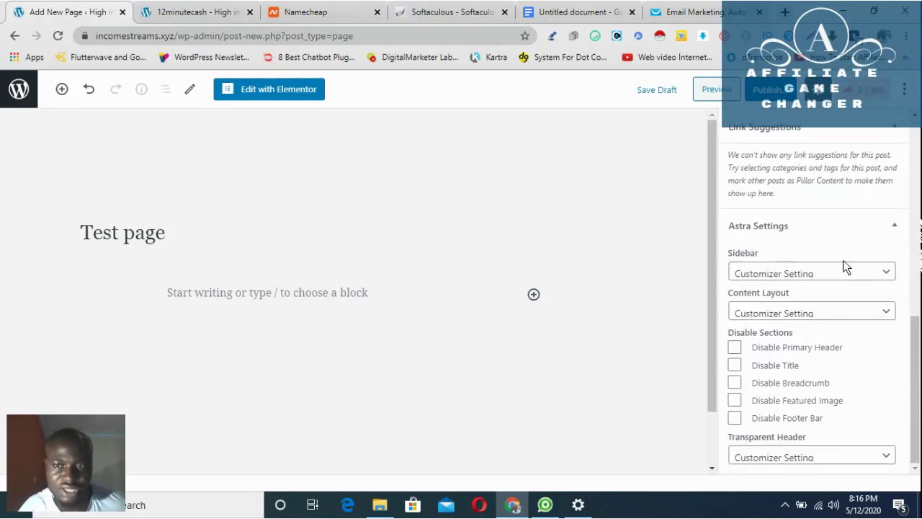
{"action": "left_click", "coordinate": [886, 274]}
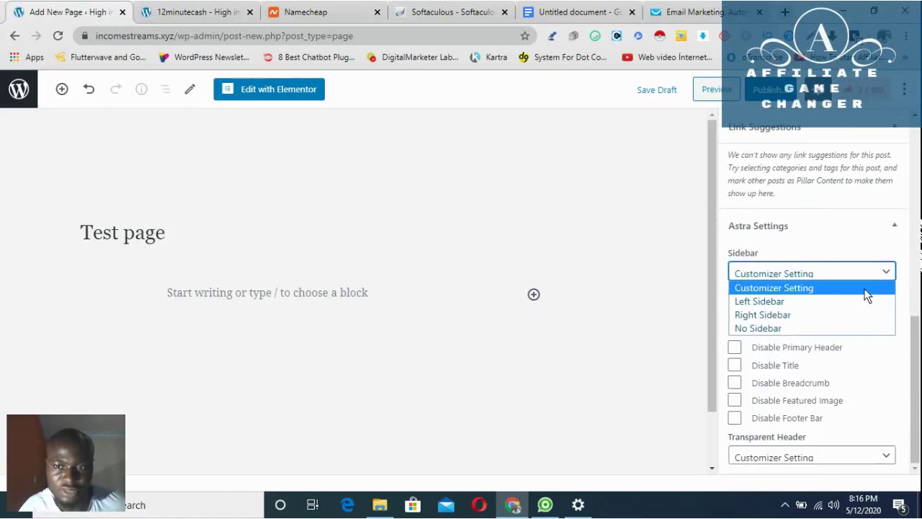
{"action": "left_click", "coordinate": [792, 328]}
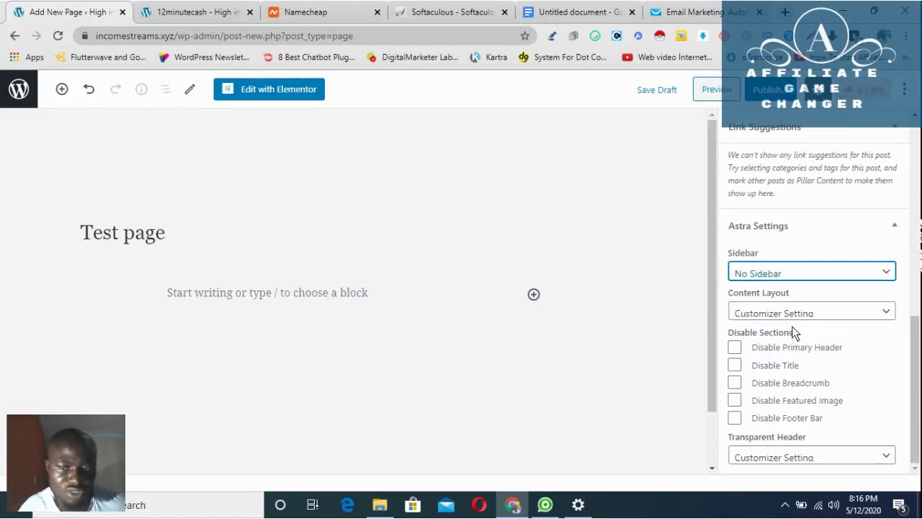
{"action": "left_click", "coordinate": [868, 311]}
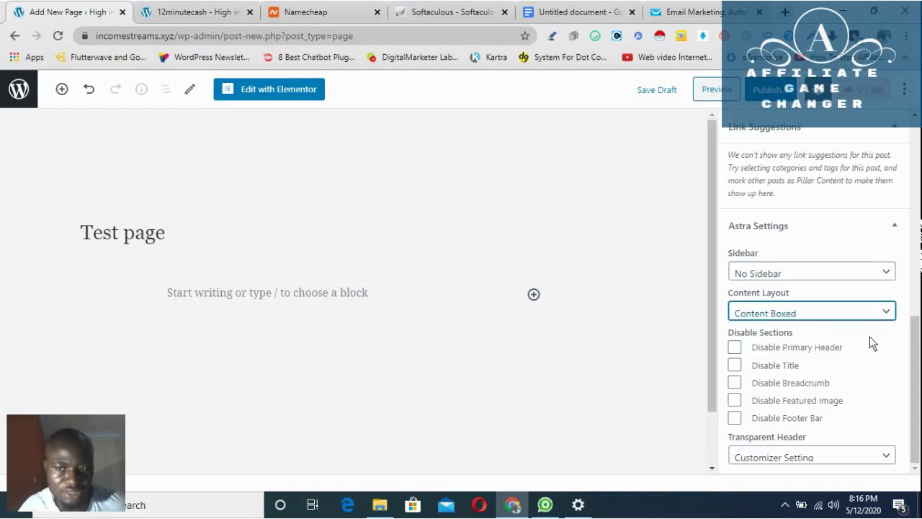
Step: Disable the header, title, breadcrumb and remaining Astra sections, then start publishing
{"action": "left_click", "coordinate": [734, 347]}
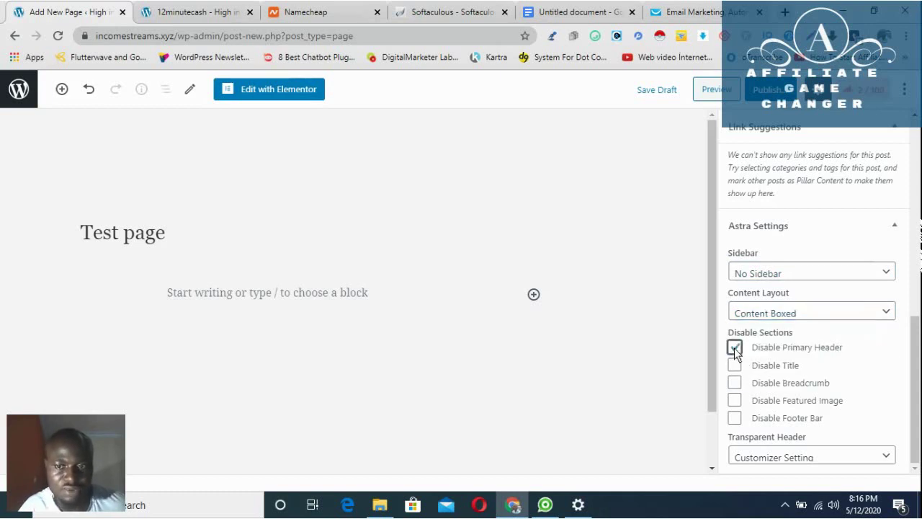
{"action": "left_click", "coordinate": [734, 366]}
{"action": "left_click", "coordinate": [734, 382]}
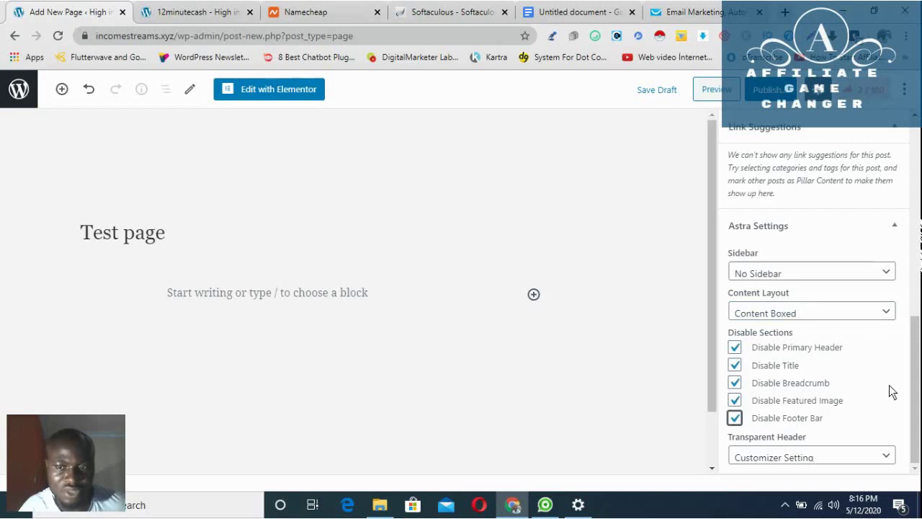
{"action": "scroll", "coordinate": [892, 391], "scroll_direction": "up", "scroll_amount": 2}
{"action": "left_click", "coordinate": [768, 90]}
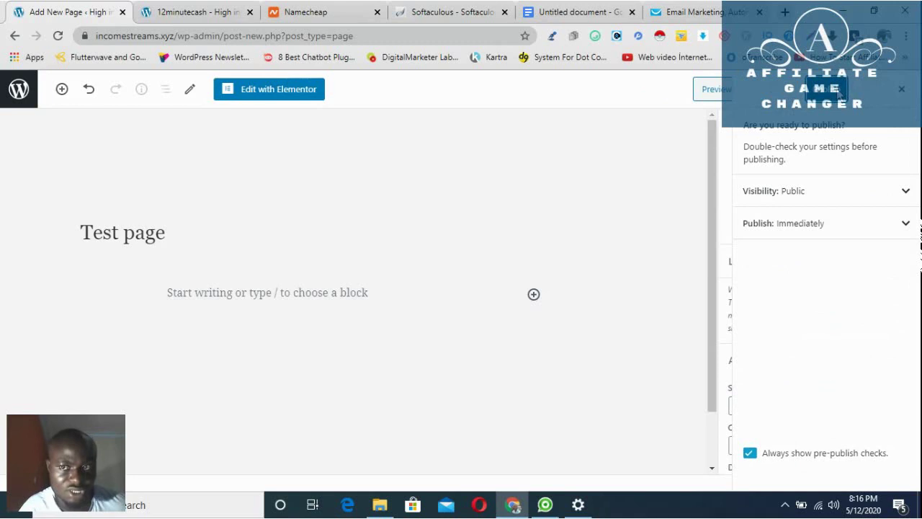
Step: Confirm publishing Test page and launch it in the Elementor editor
{"action": "left_click", "coordinate": [839, 95]}
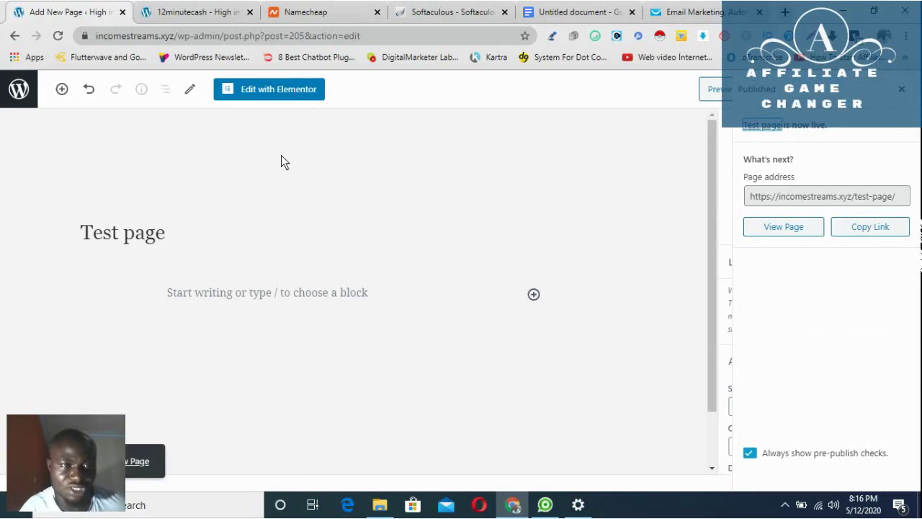
{"action": "left_click", "coordinate": [271, 91]}
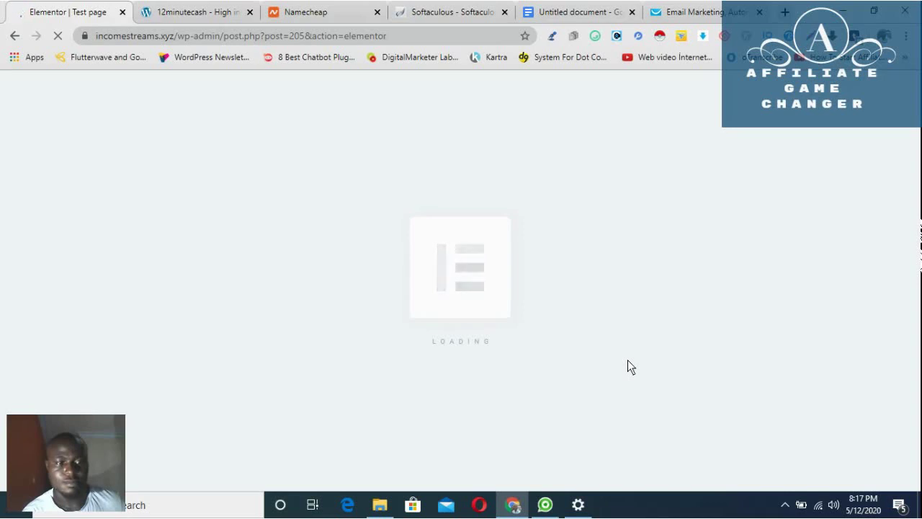
{"action": "left_click", "coordinate": [792, 510]}
{"action": "left_click", "coordinate": [810, 449]}
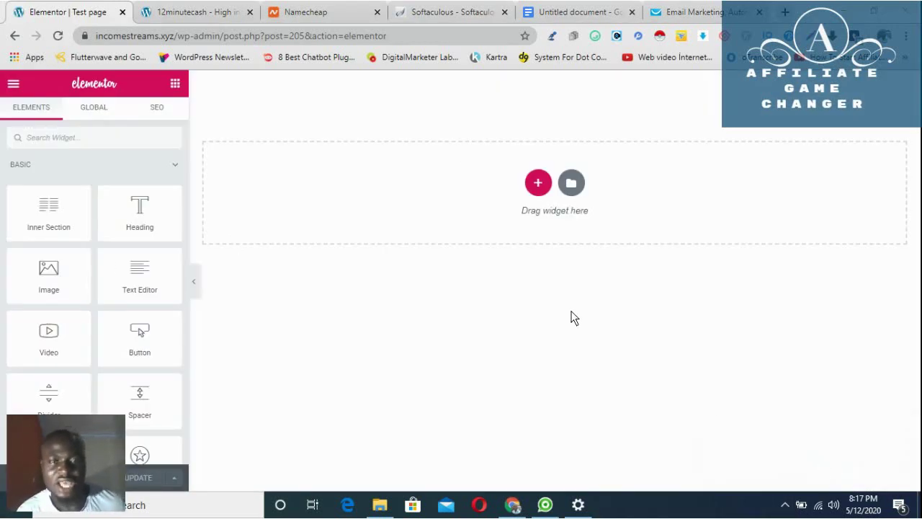
{"action": "scroll", "coordinate": [90, 251], "scroll_direction": "down", "scroll_amount": 2}
{"action": "scroll", "coordinate": [124, 279], "scroll_direction": "down", "scroll_amount": 4}
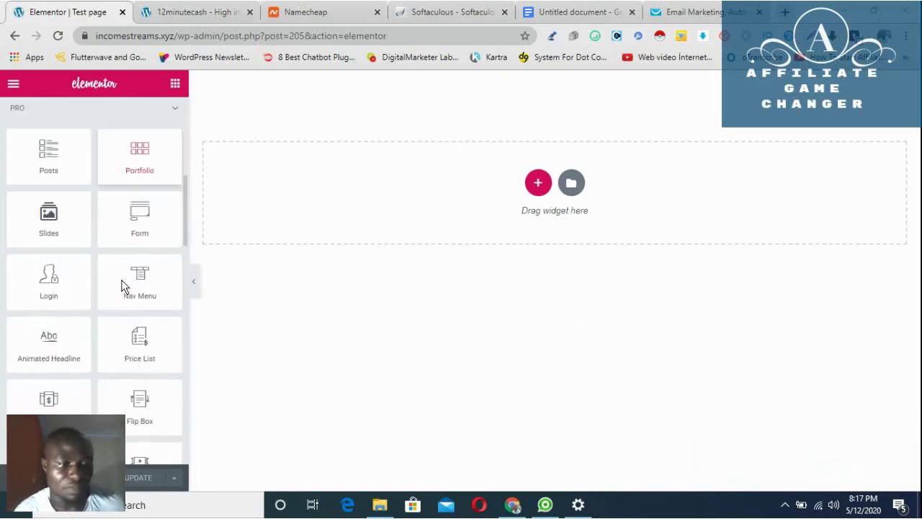
{"action": "scroll", "coordinate": [119, 294], "scroll_direction": "down", "scroll_amount": 6}
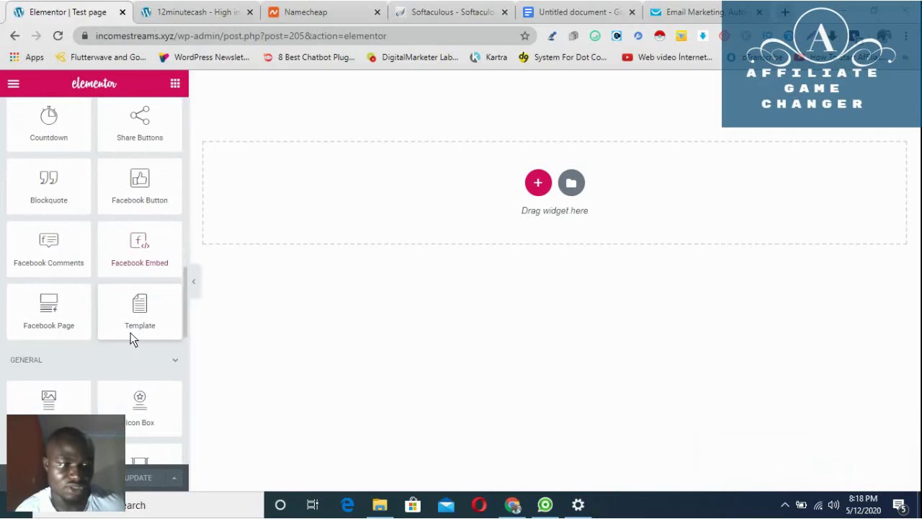
{"action": "scroll", "coordinate": [126, 342], "scroll_direction": "up", "scroll_amount": 4}
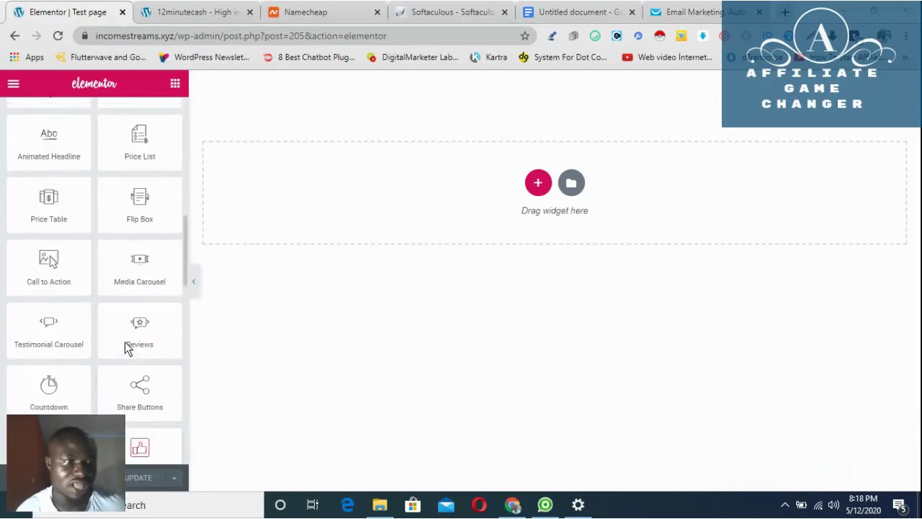
{"action": "scroll", "coordinate": [125, 344], "scroll_direction": "up", "scroll_amount": 12}
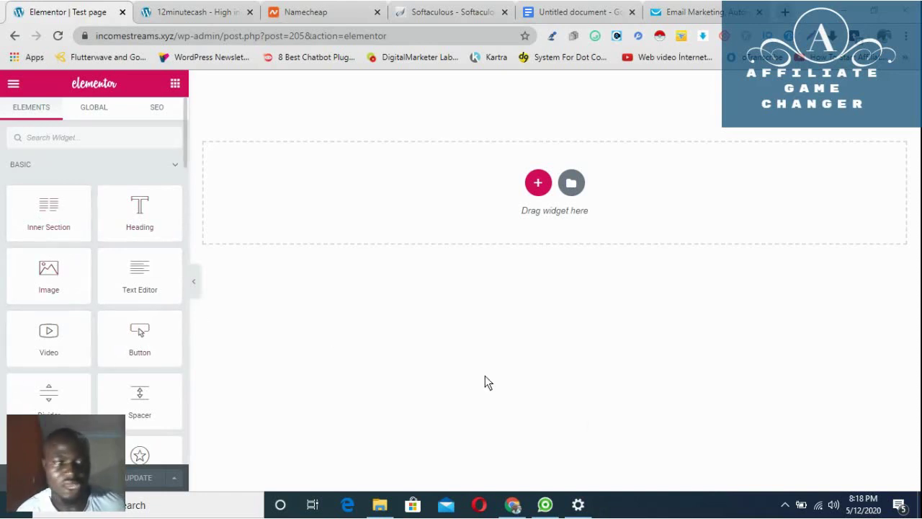
{"action": "left_click", "coordinate": [215, 11]}
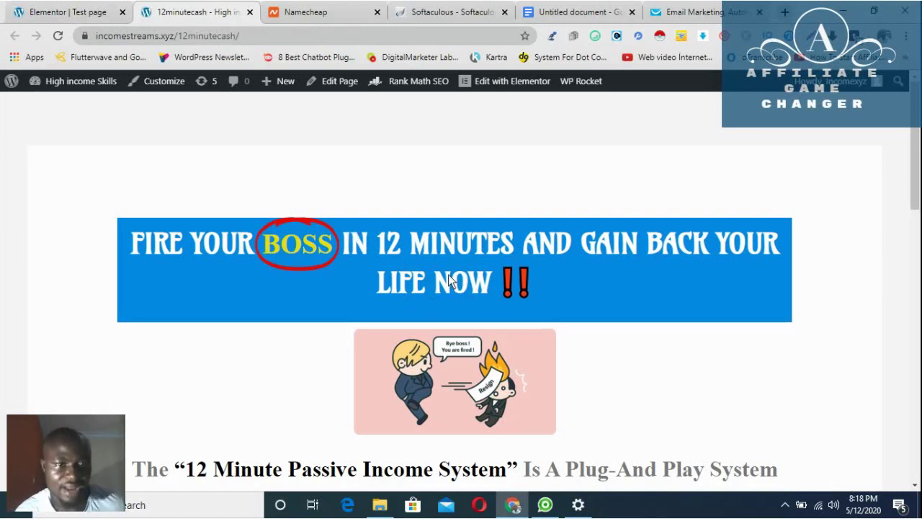
{"action": "left_click", "coordinate": [97, 10]}
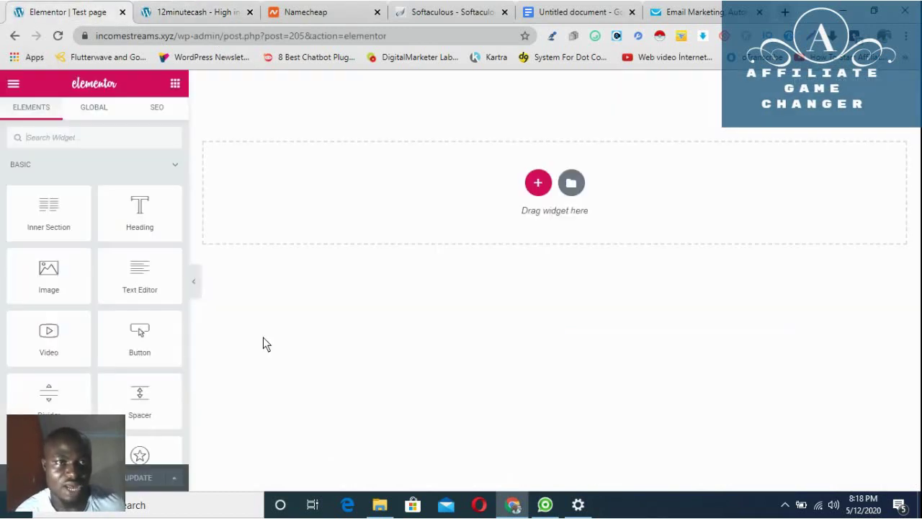
Step: Add a one-column section at the top of Test page and browse the Elements widget list
{"action": "left_click", "coordinate": [539, 183]}
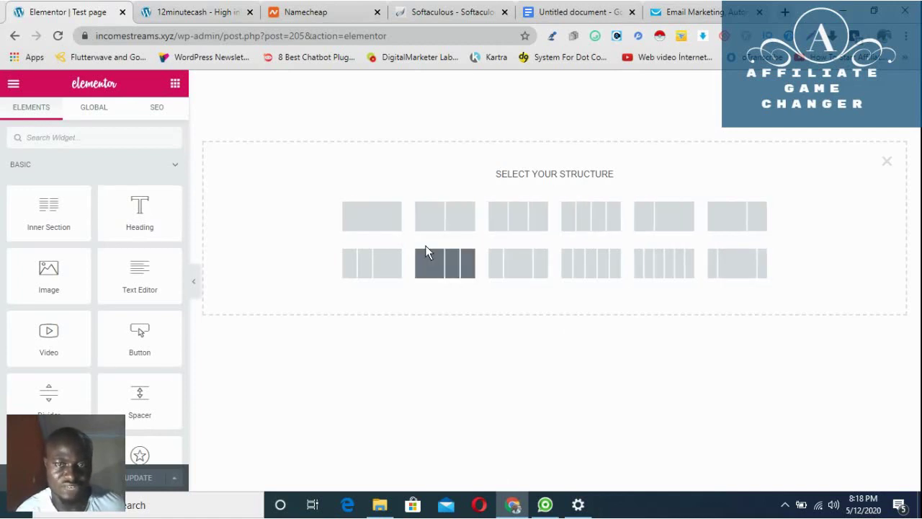
{"action": "left_click", "coordinate": [358, 217]}
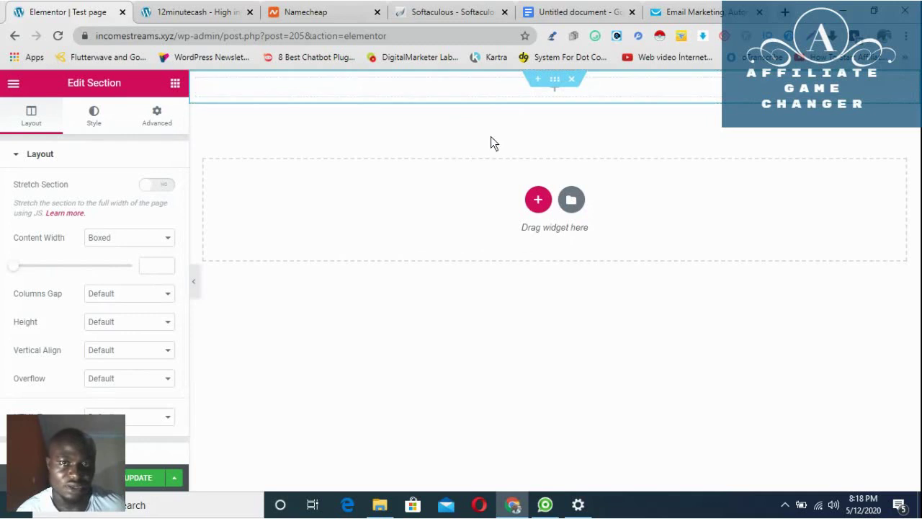
{"action": "left_click", "coordinate": [476, 88]}
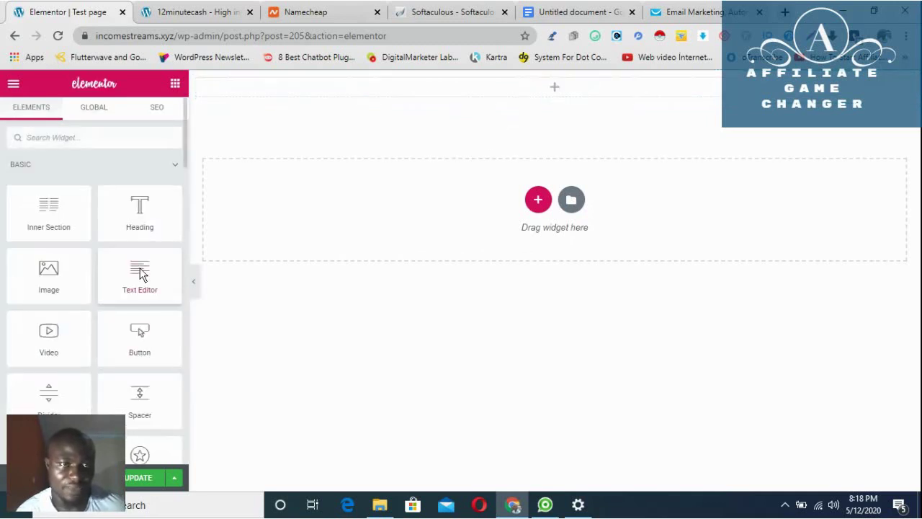
{"action": "scroll", "coordinate": [140, 273], "scroll_direction": "down", "scroll_amount": 5}
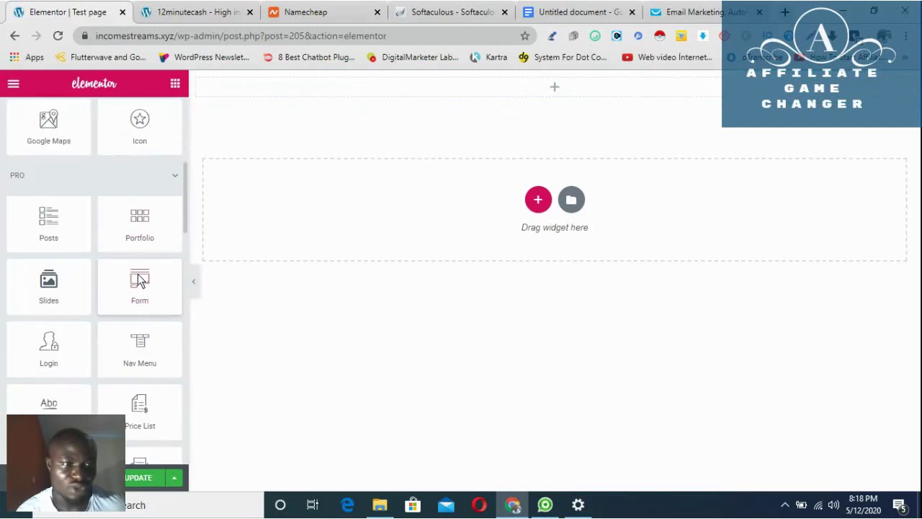
{"action": "scroll", "coordinate": [137, 274], "scroll_direction": "down", "scroll_amount": 4}
{"action": "scroll", "coordinate": [138, 278], "scroll_direction": "up", "scroll_amount": 1}
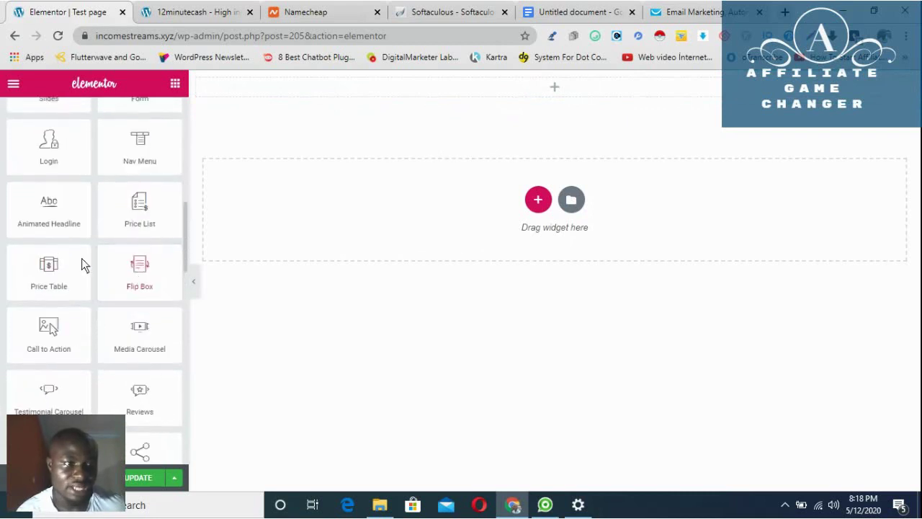
Step: Drop an Animated Headline widget into the section and delete its 'This page is' before text
{"action": "left_click_drag", "start_coordinate": [39, 227], "coordinate": [552, 95]}
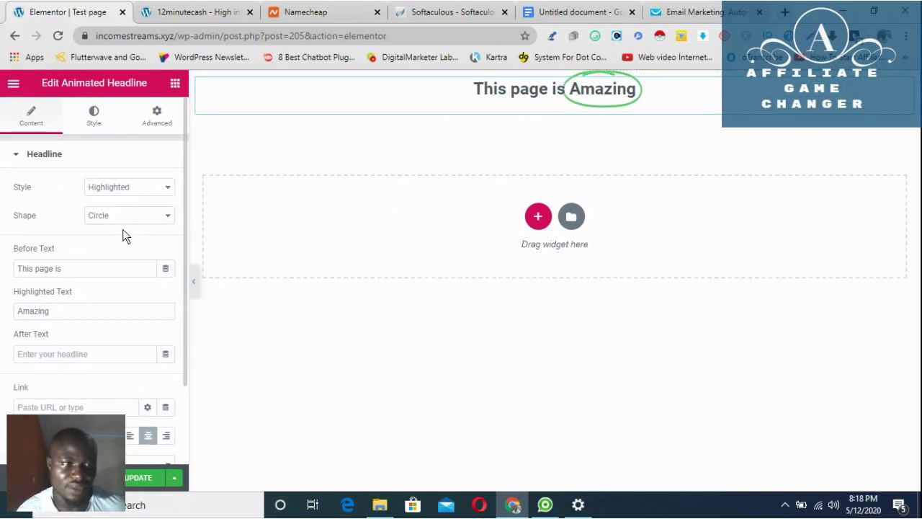
{"action": "left_click", "coordinate": [80, 270]}
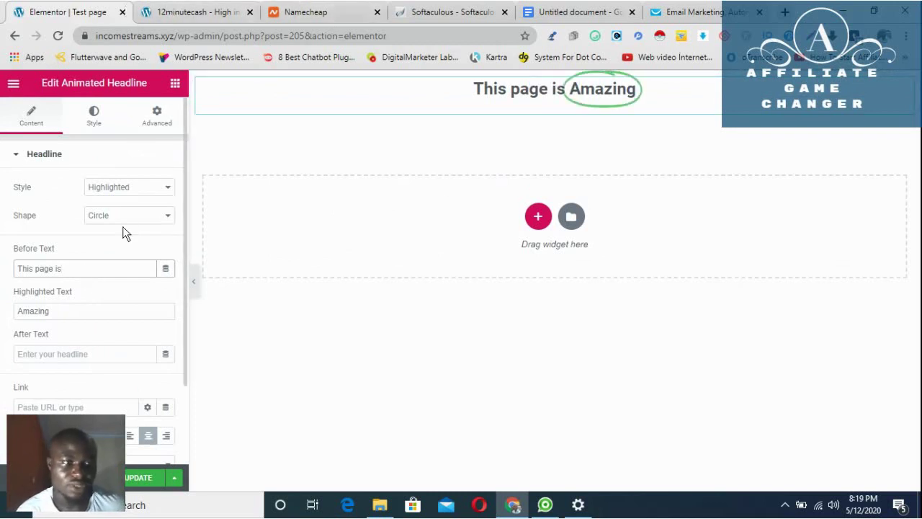
{"action": "left_click", "coordinate": [203, 12]}
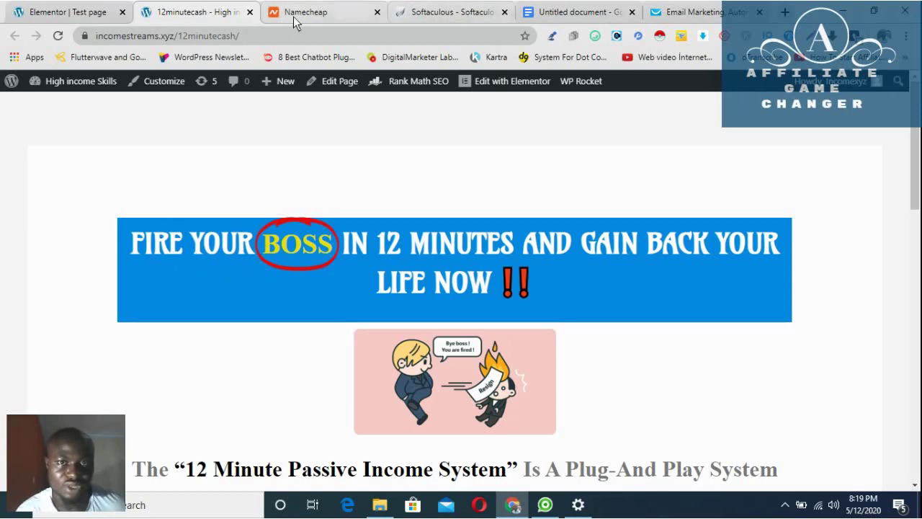
{"action": "left_click", "coordinate": [81, 16]}
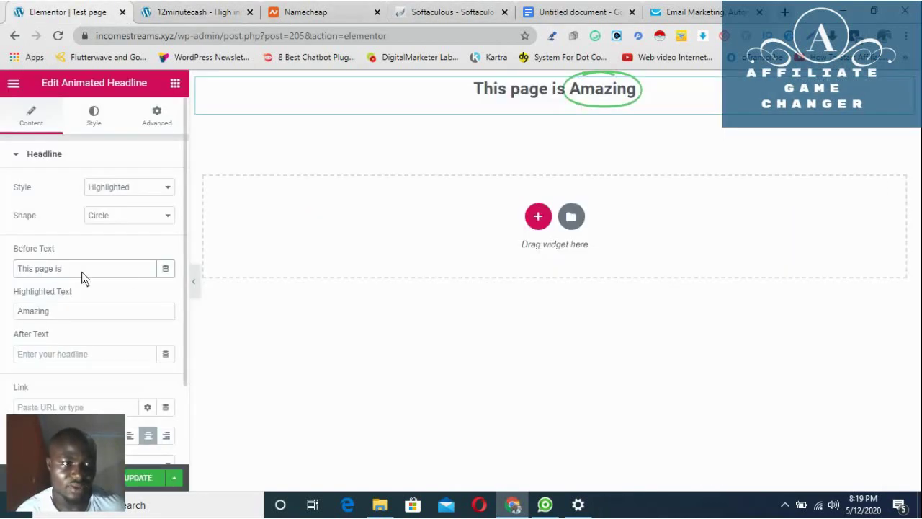
{"action": "key", "text": "BackSpace"}
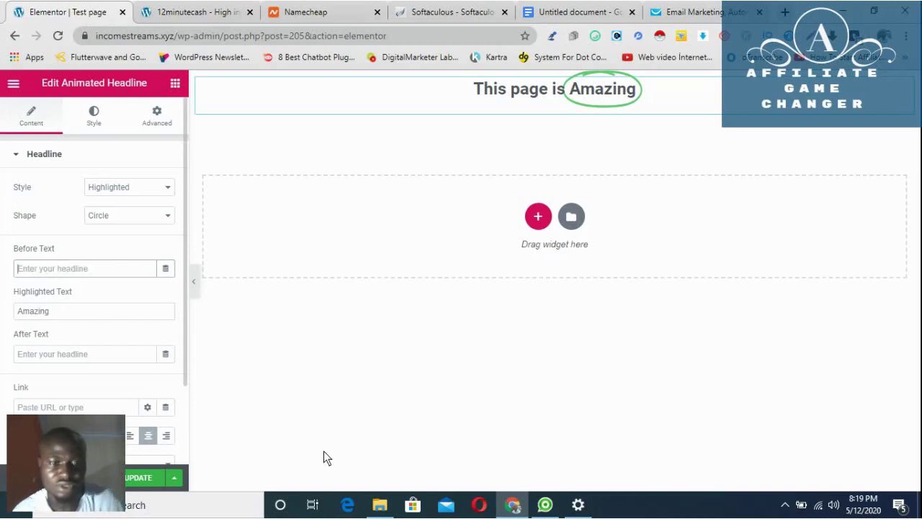
{"action": "left_click", "coordinate": [565, 12]}
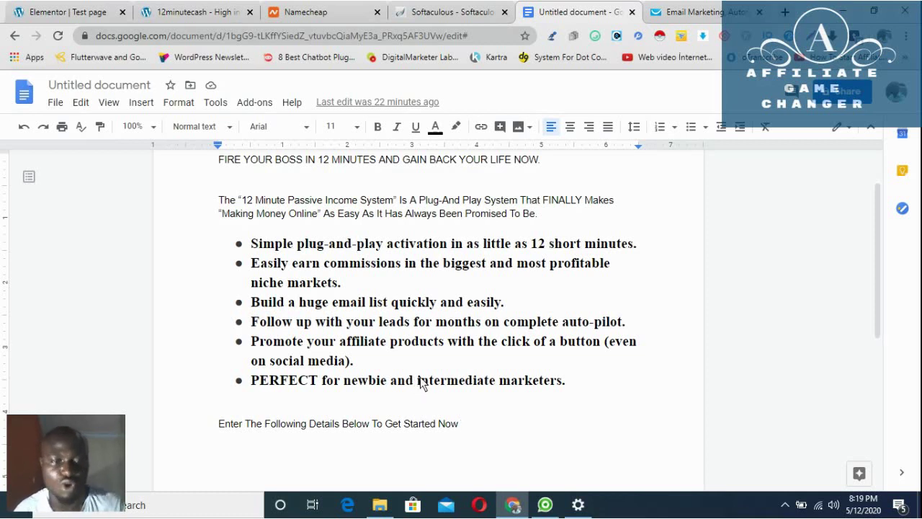
Step: Copy 'FIRE YOUR' from the Docs heading and paste it as the headline's Before Text
{"action": "scroll", "coordinate": [422, 384], "scroll_direction": "up", "scroll_amount": 1}
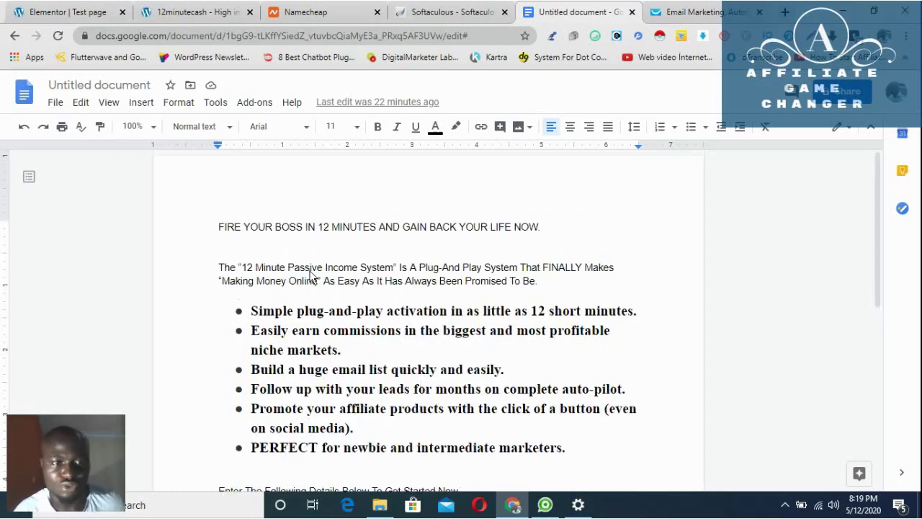
{"action": "left_click_drag", "start_coordinate": [218, 230], "coordinate": [271, 232]}
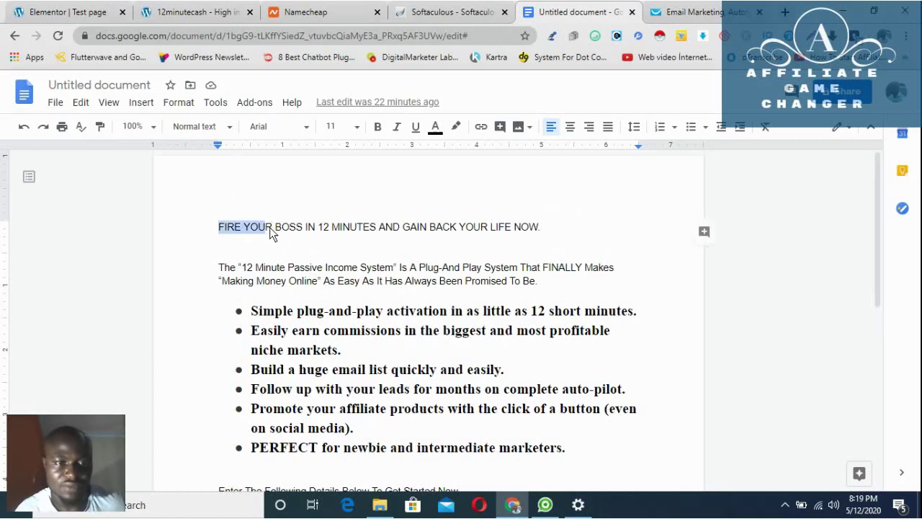
{"action": "right_click", "coordinate": [267, 230]}
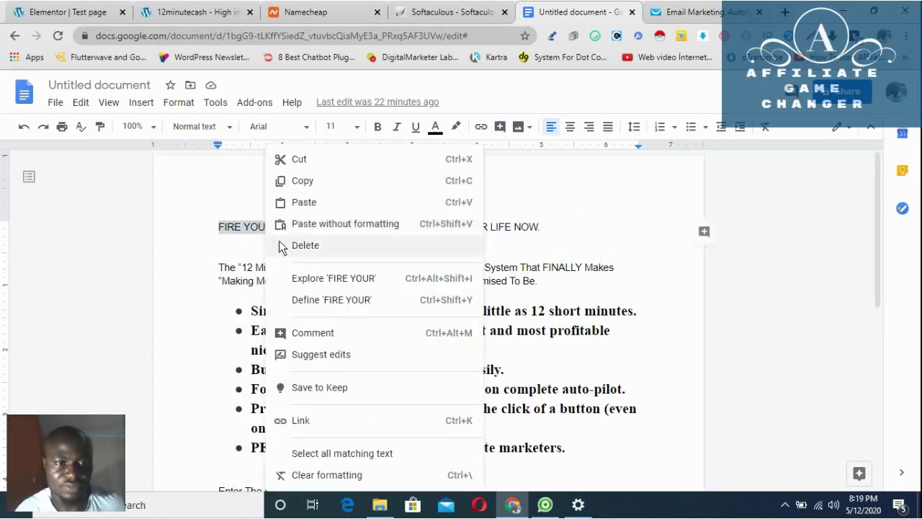
{"action": "left_click", "coordinate": [305, 179]}
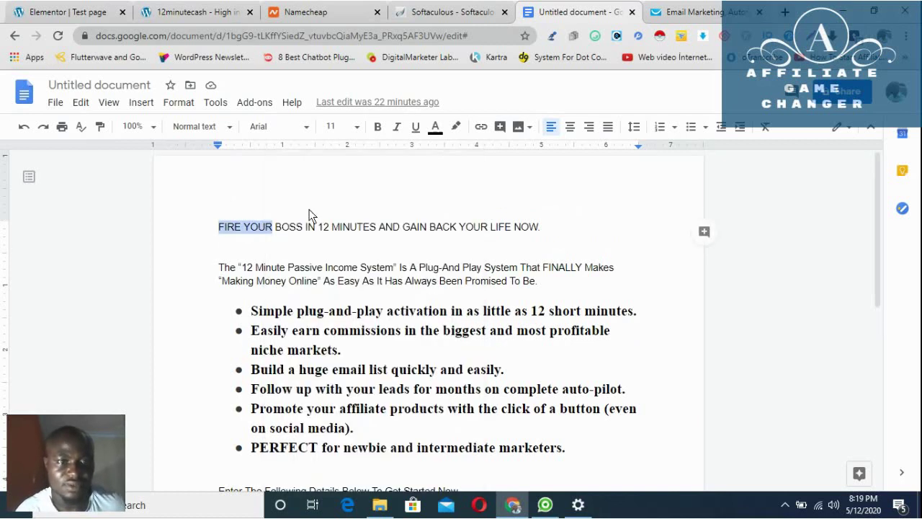
{"action": "left_click", "coordinate": [70, 10]}
{"action": "left_click", "coordinate": [82, 269]}
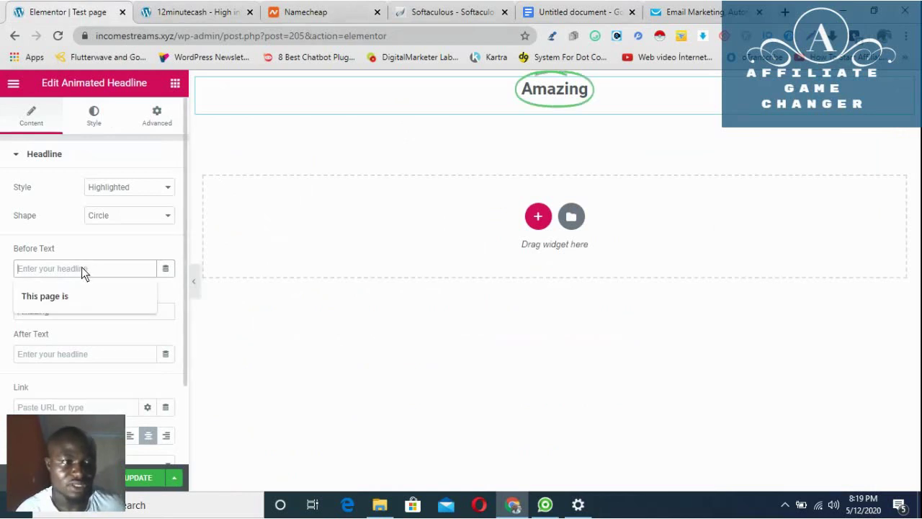
{"action": "key", "text": "ctrl+v"}
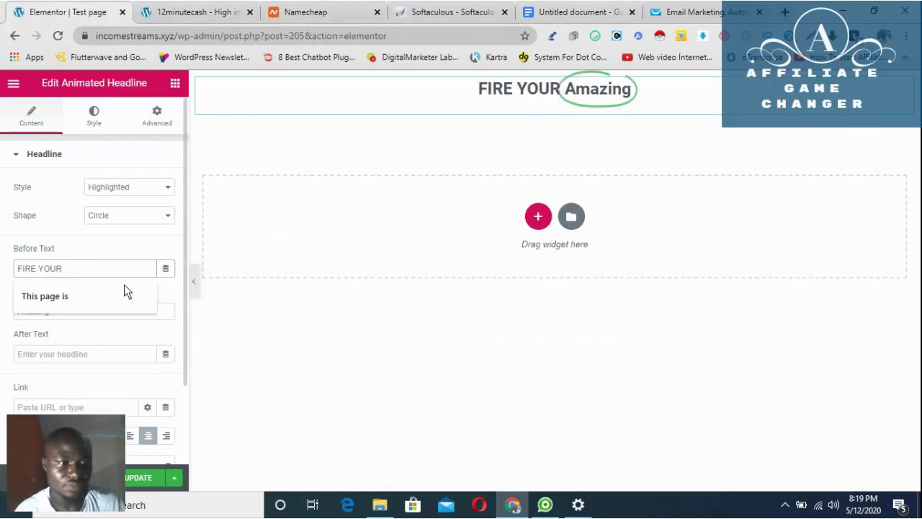
{"action": "left_click", "coordinate": [117, 247]}
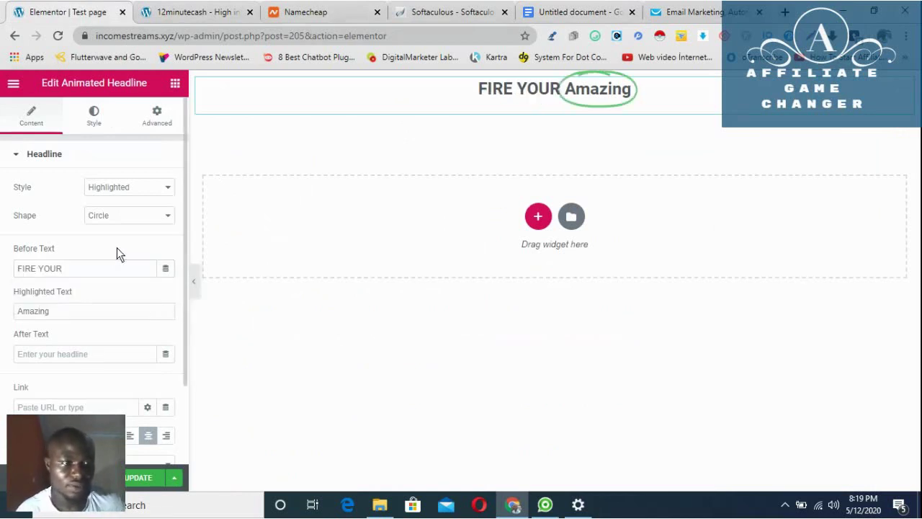
Step: Erase the default highlighted word 'Amazing' from the headline
{"action": "left_click", "coordinate": [79, 312]}
{"action": "key", "text": "BackSpace"}
{"action": "key", "text": "BackSpace"}
{"action": "key", "text": "BackSpace"}
{"action": "key", "text": "BackSpace"}
{"action": "key", "text": "BackSpace"}
{"action": "key", "text": "BackSpace"}
{"action": "key", "text": "BackSpace"}
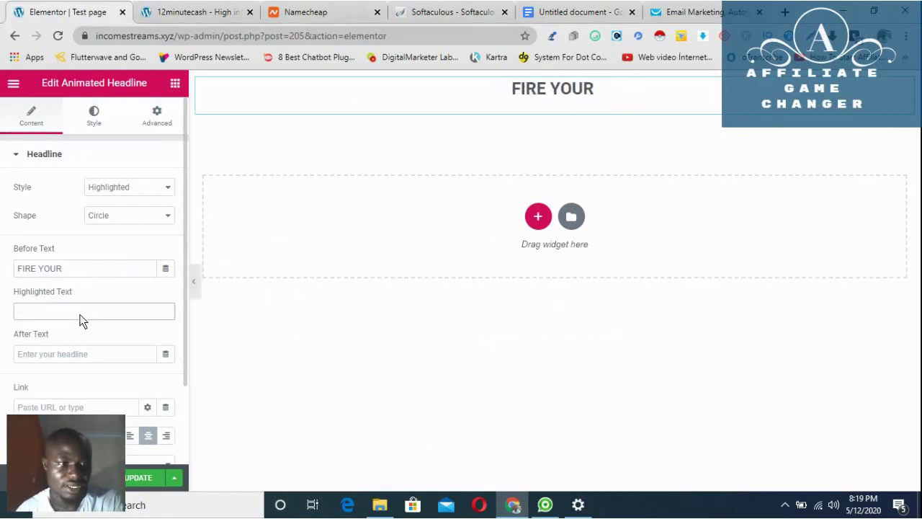
{"action": "left_click", "coordinate": [200, 7]}
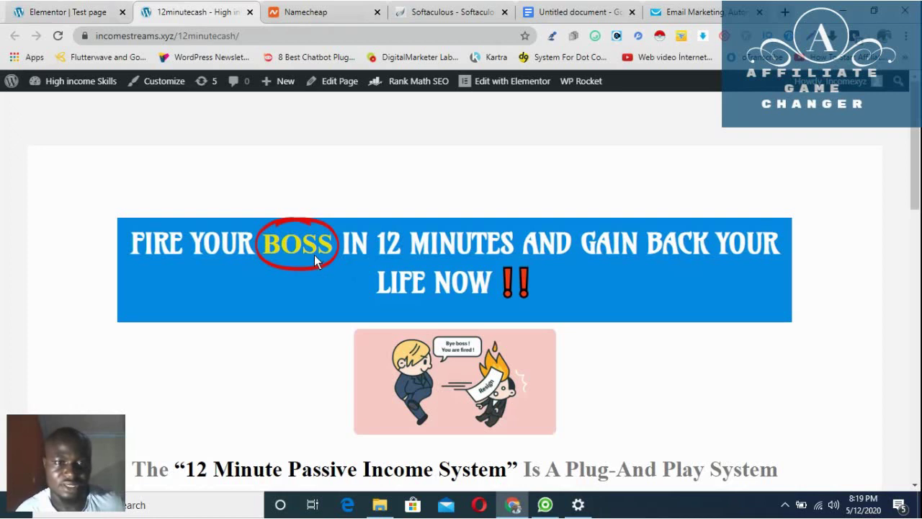
{"action": "left_click", "coordinate": [588, 15]}
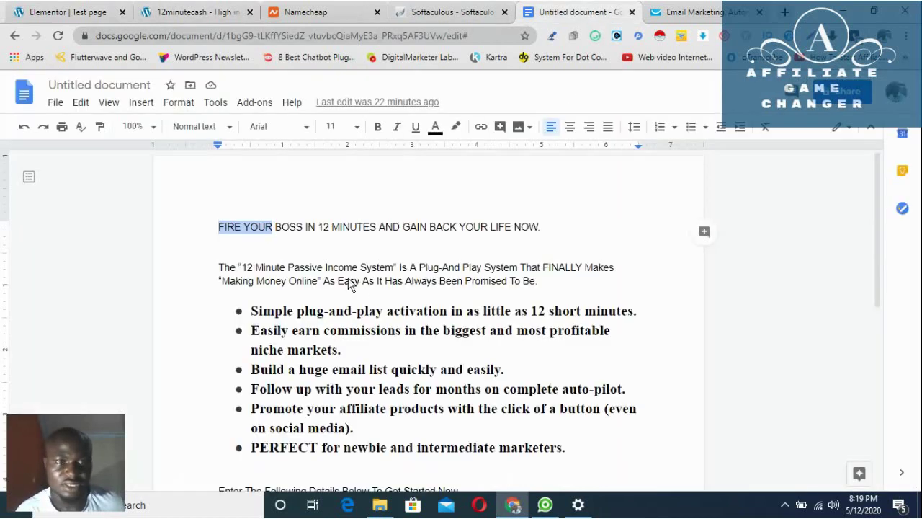
Step: Copy 'BOSS' from the Docs heading into the headline's circled Highlighted Text
{"action": "left_click", "coordinate": [279, 228]}
{"action": "left_click_drag", "start_coordinate": [279, 229], "coordinate": [304, 230]}
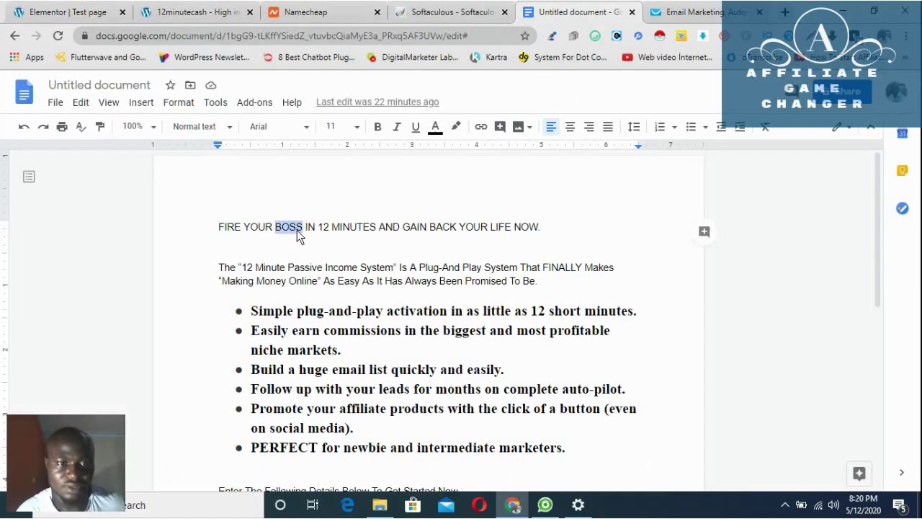
{"action": "right_click", "coordinate": [302, 242]}
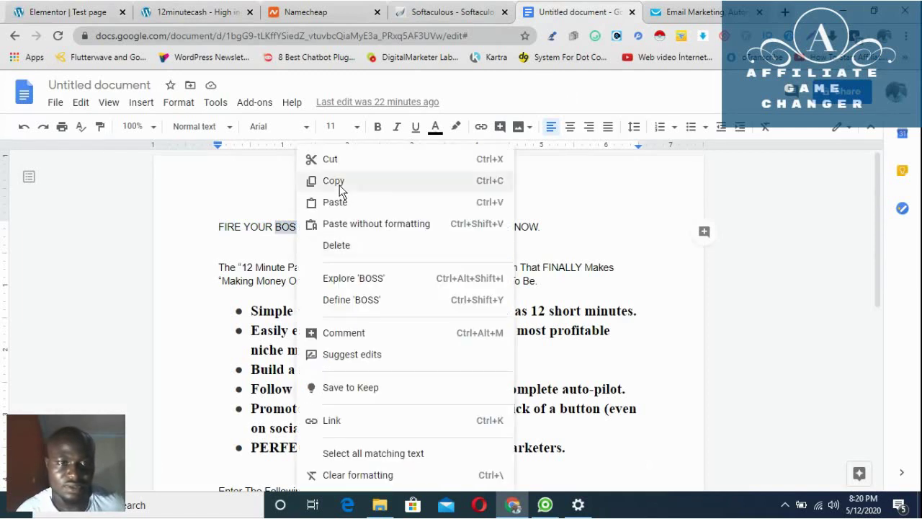
{"action": "left_click", "coordinate": [71, 13]}
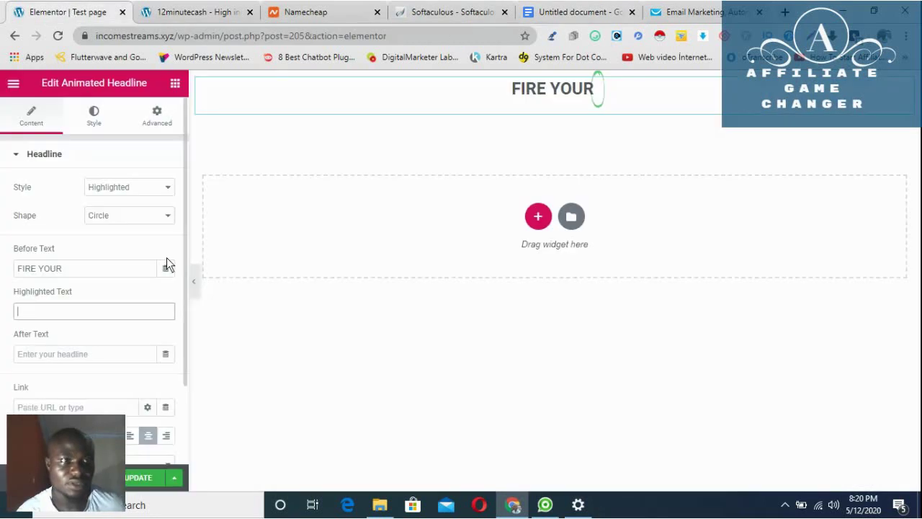
{"action": "left_click", "coordinate": [83, 310]}
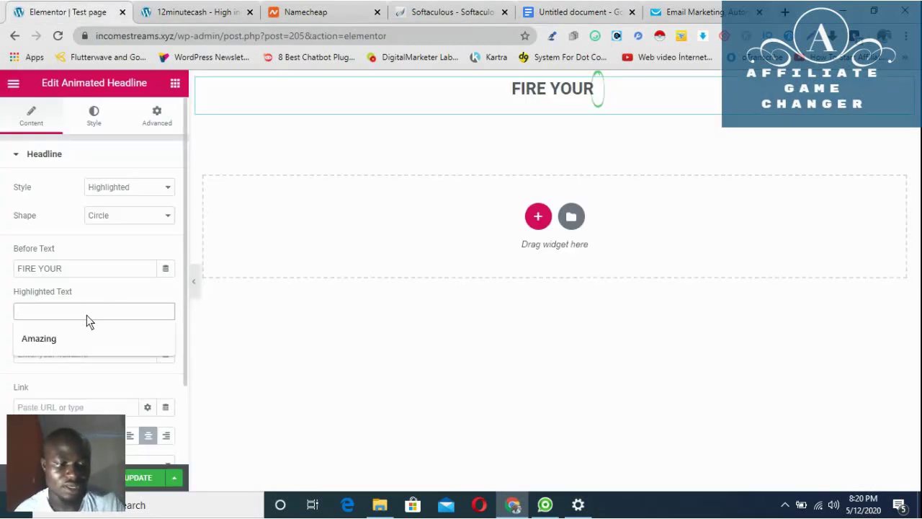
{"action": "key", "text": "ctrl+v"}
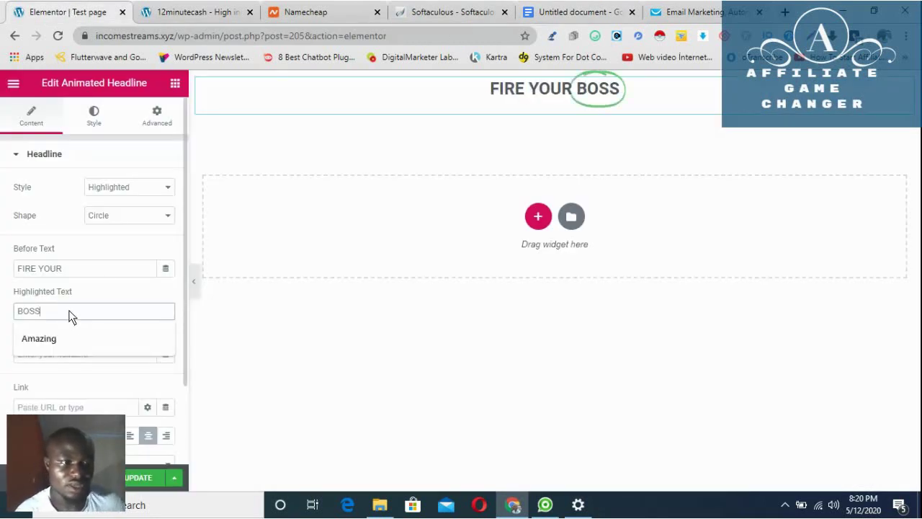
{"action": "left_click", "coordinate": [112, 289]}
Step: Paste 'IN 12 MINUTES AND GAIN BACK YOUR LIFE NOW' from Docs as the After Text
{"action": "left_click", "coordinate": [89, 356]}
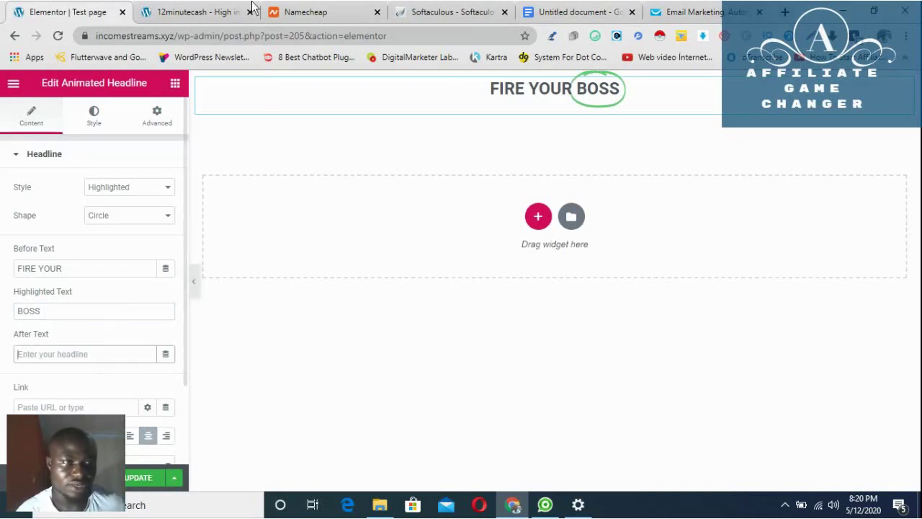
{"action": "left_click", "coordinate": [573, 16]}
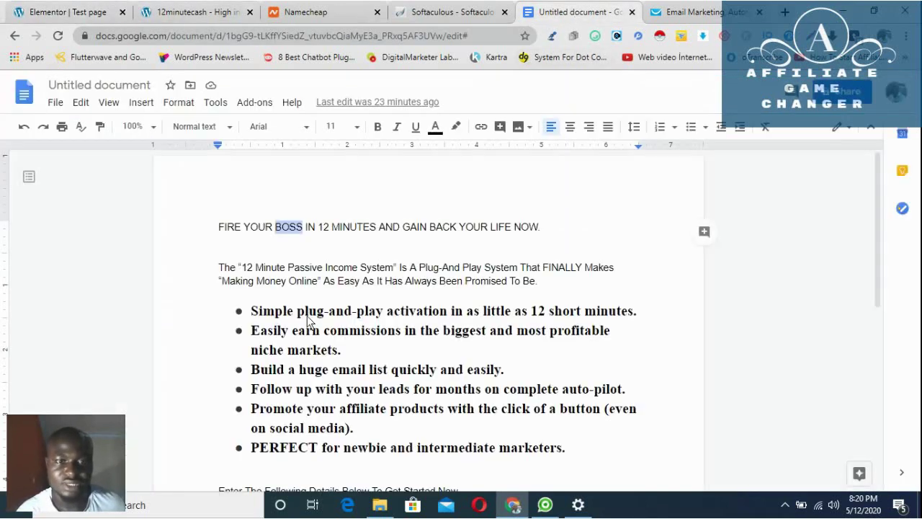
{"action": "left_click", "coordinate": [307, 228]}
{"action": "left_click_drag", "start_coordinate": [305, 228], "coordinate": [487, 241]}
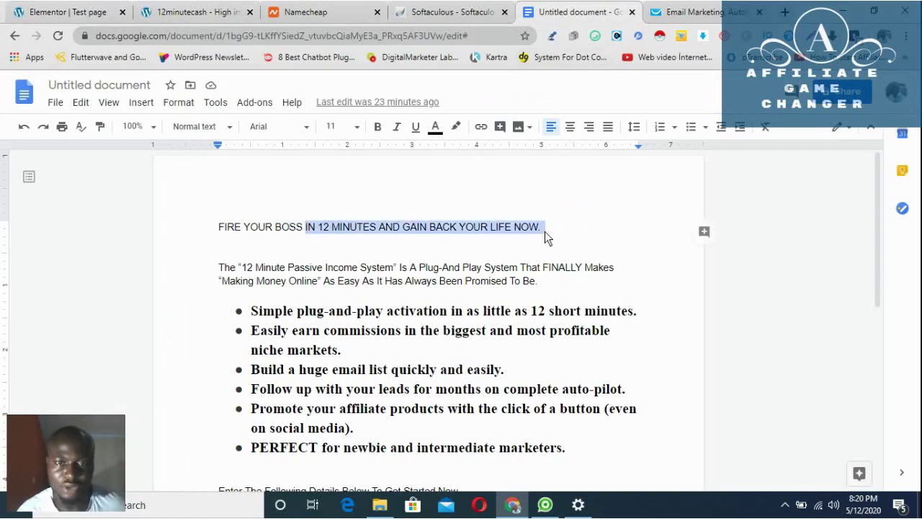
{"action": "right_click", "coordinate": [496, 229]}
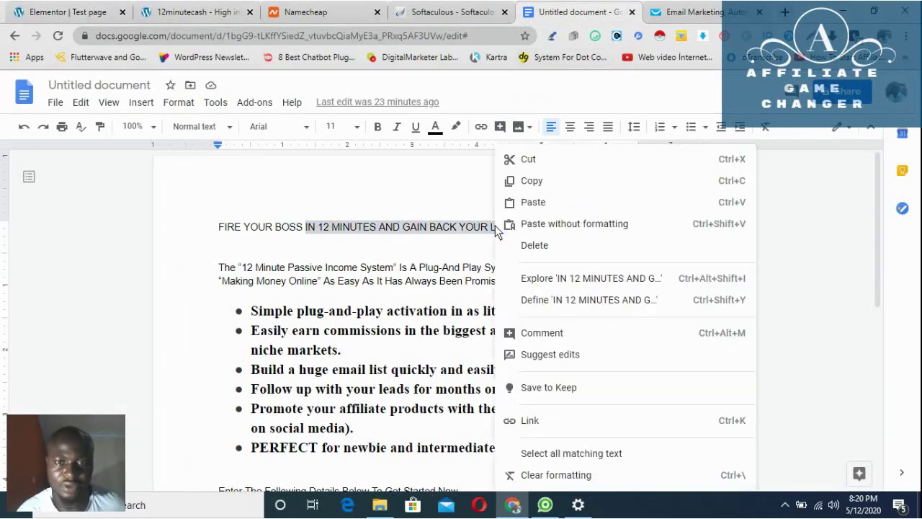
{"action": "left_click", "coordinate": [532, 181]}
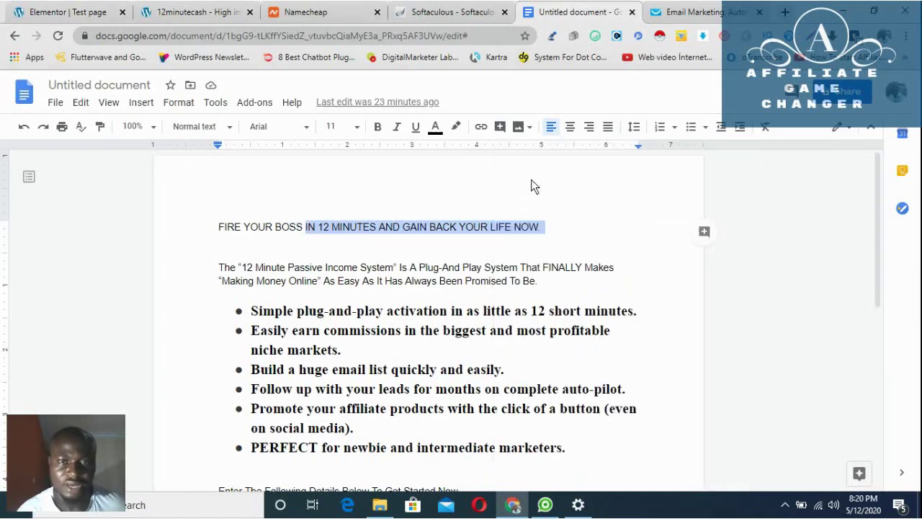
{"action": "left_click", "coordinate": [86, 12]}
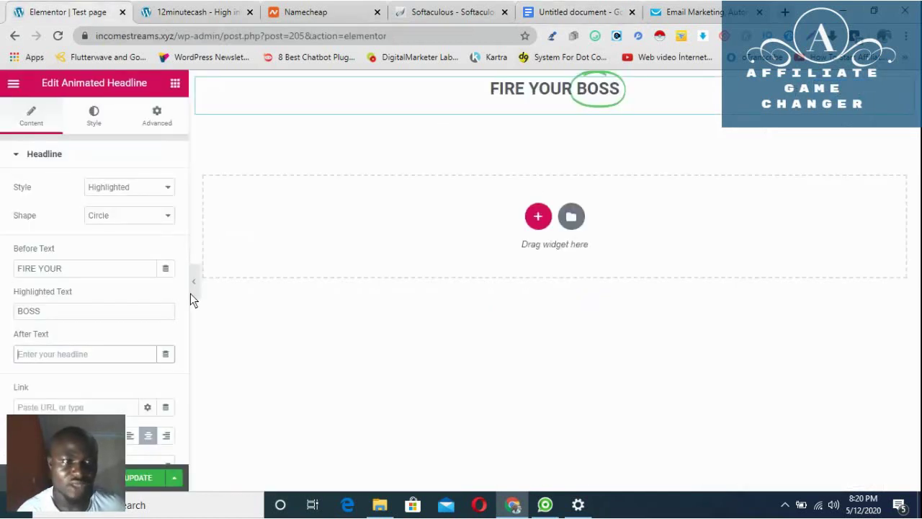
{"action": "left_click", "coordinate": [103, 352]}
{"action": "key", "text": "ctrl+v"}
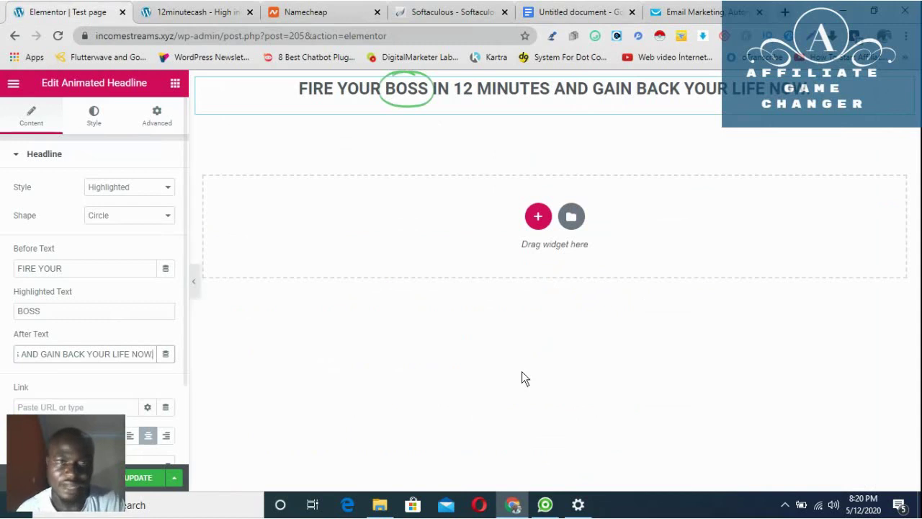
{"action": "scroll", "coordinate": [87, 245], "scroll_direction": "down", "scroll_amount": 1}
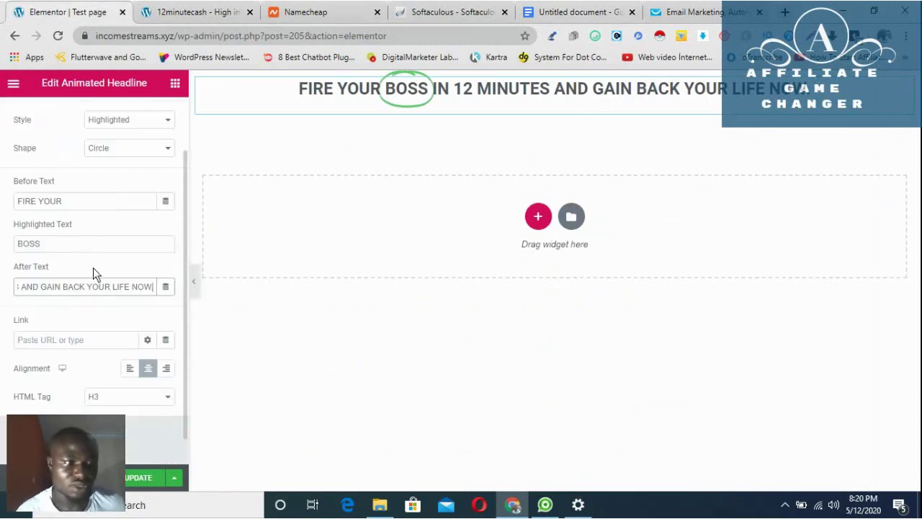
{"action": "scroll", "coordinate": [111, 281], "scroll_direction": "up", "scroll_amount": 1}
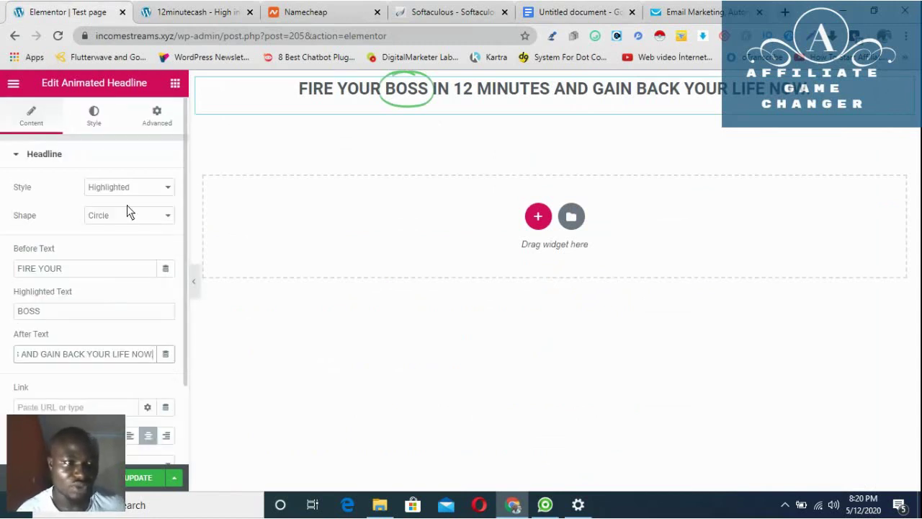
Step: Give the BOSS circle a red #E30909 stroke of width 9, brought to front with rounded edges
{"action": "left_click", "coordinate": [171, 218]}
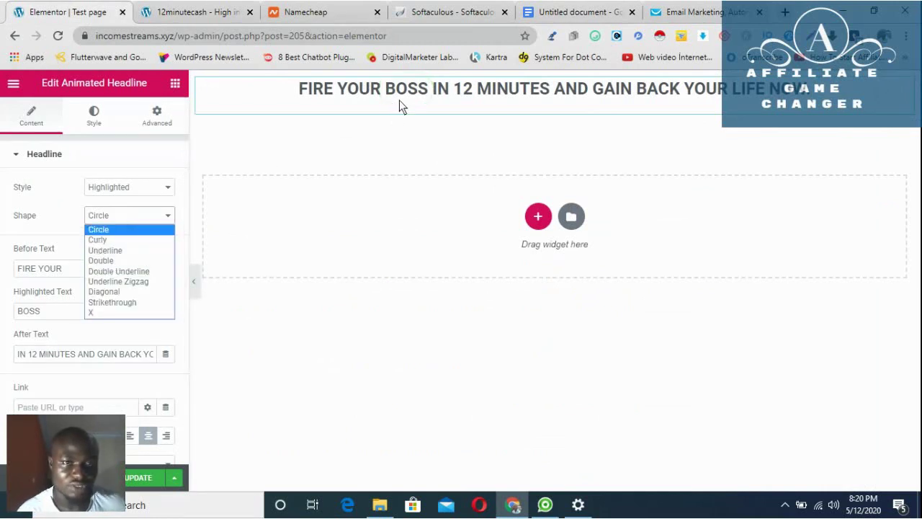
{"action": "left_click", "coordinate": [167, 190]}
{"action": "left_click", "coordinate": [167, 191]}
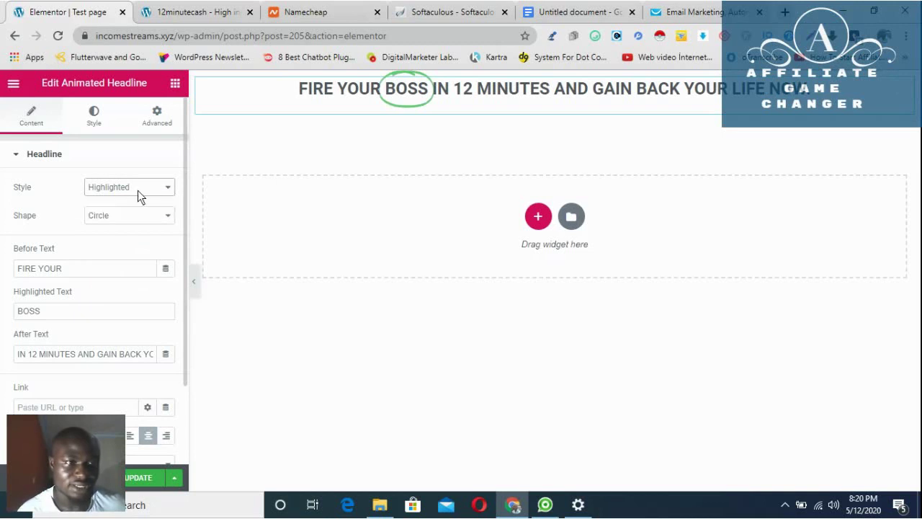
{"action": "left_click", "coordinate": [95, 118]}
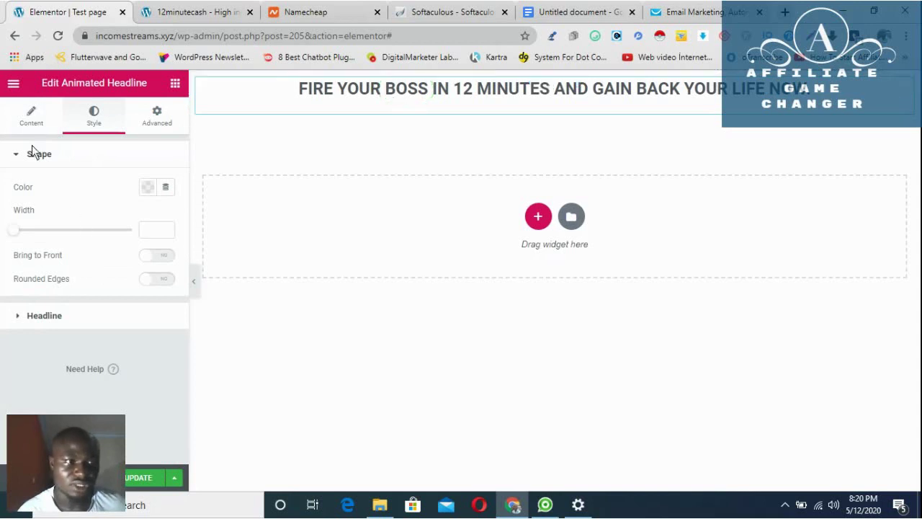
{"action": "left_click", "coordinate": [147, 188]}
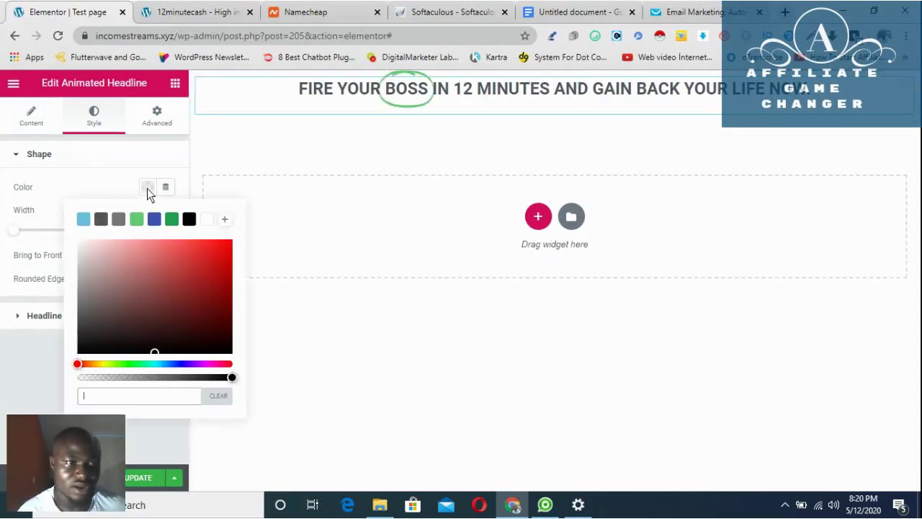
{"action": "left_click", "coordinate": [226, 254]}
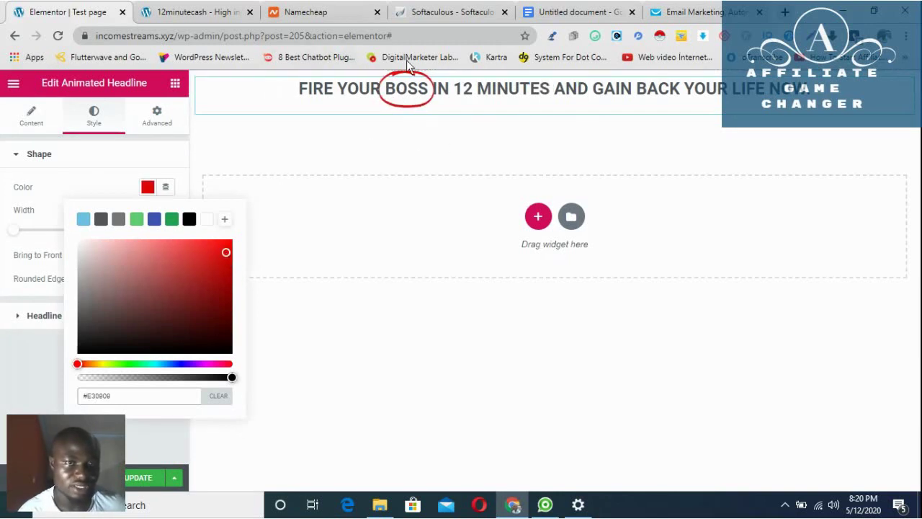
{"action": "left_click", "coordinate": [148, 155]}
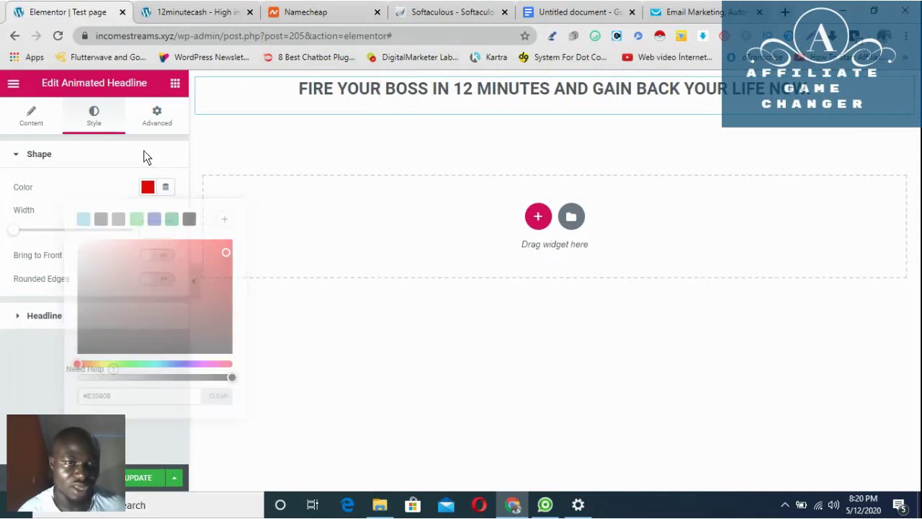
{"action": "left_click", "coordinate": [87, 152]}
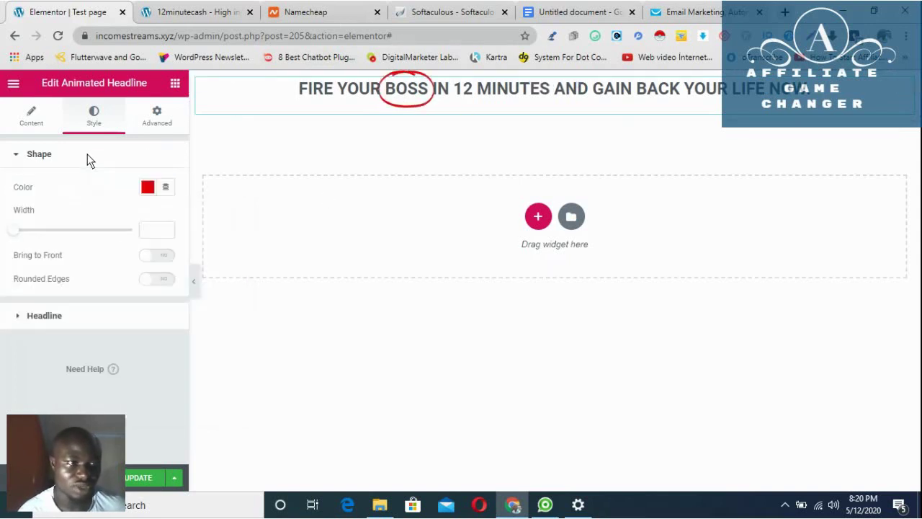
{"action": "left_click", "coordinate": [21, 232]}
{"action": "left_click_drag", "start_coordinate": [21, 232], "coordinate": [63, 230]}
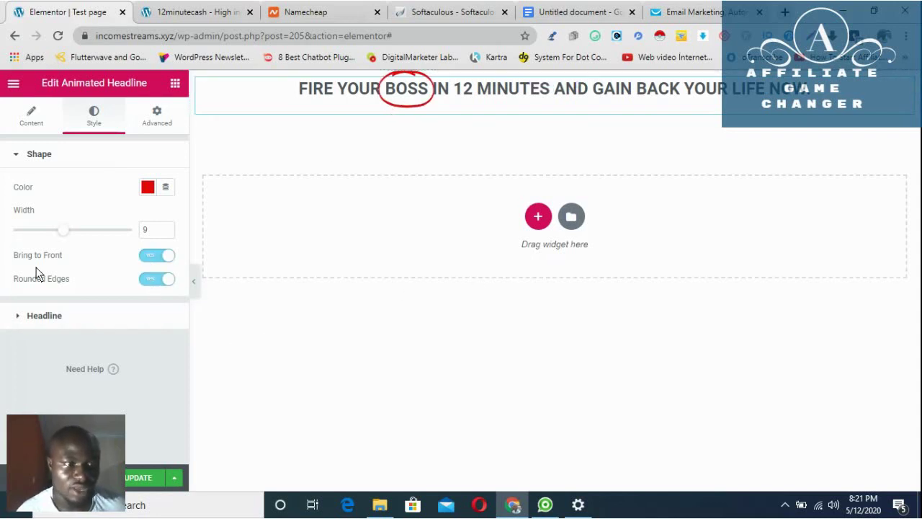
{"action": "left_click", "coordinate": [19, 155]}
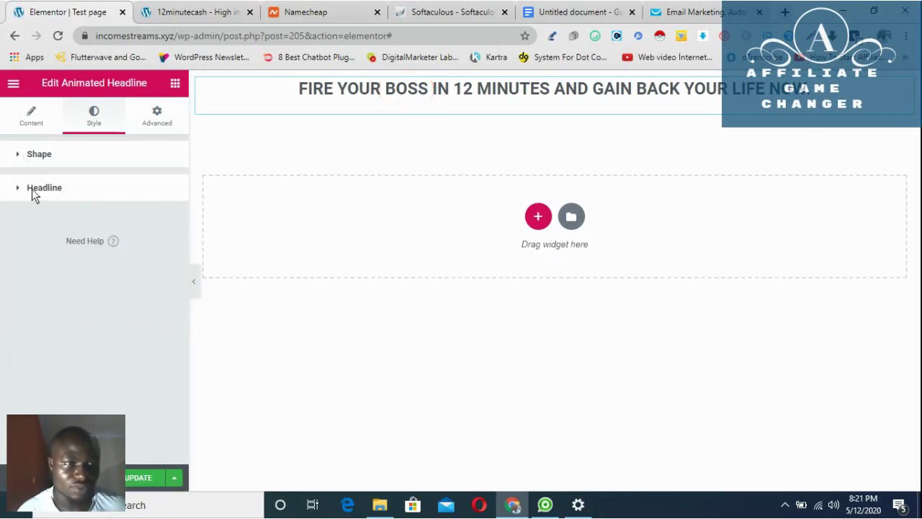
Step: Make the headline text colour dark blue
{"action": "left_click", "coordinate": [29, 192]}
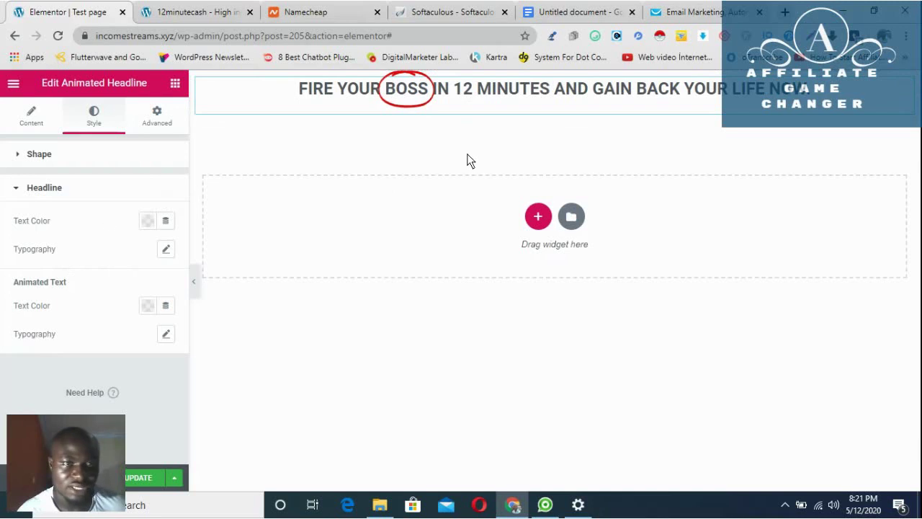
{"action": "left_click", "coordinate": [147, 222]}
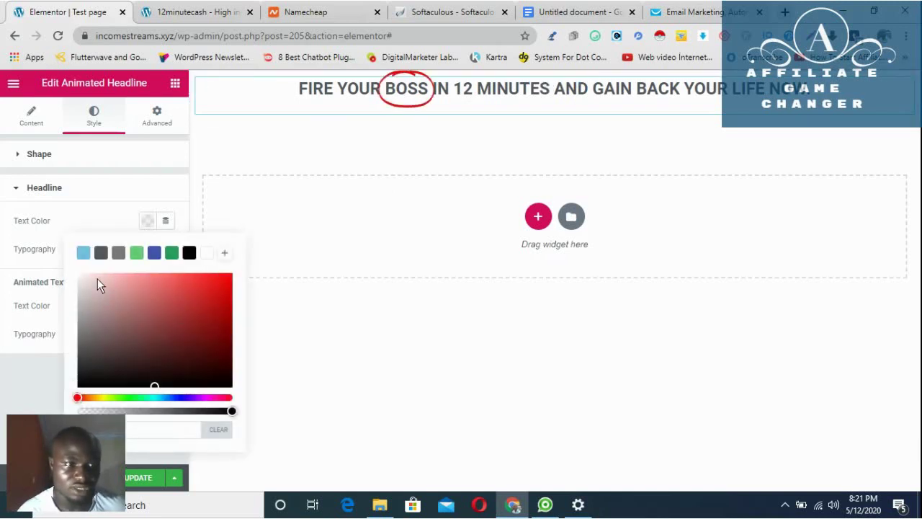
{"action": "left_click", "coordinate": [84, 254]}
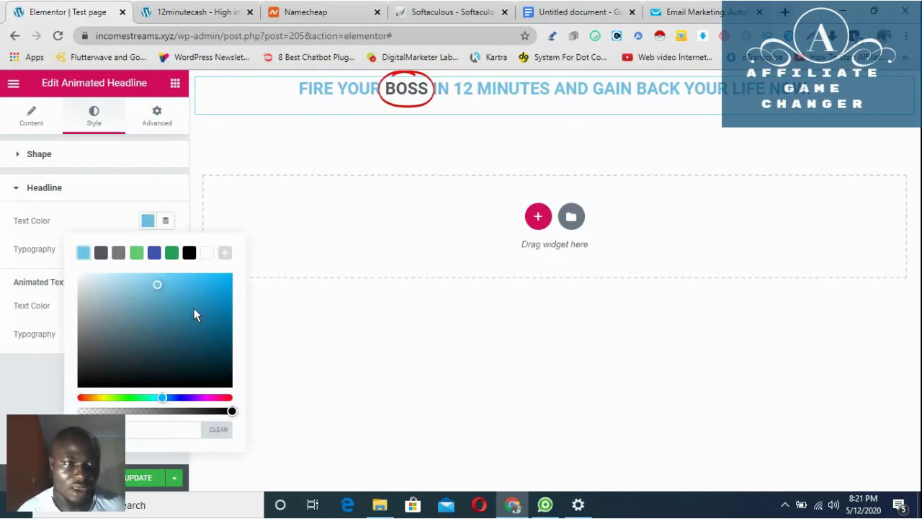
{"action": "left_click", "coordinate": [155, 254]}
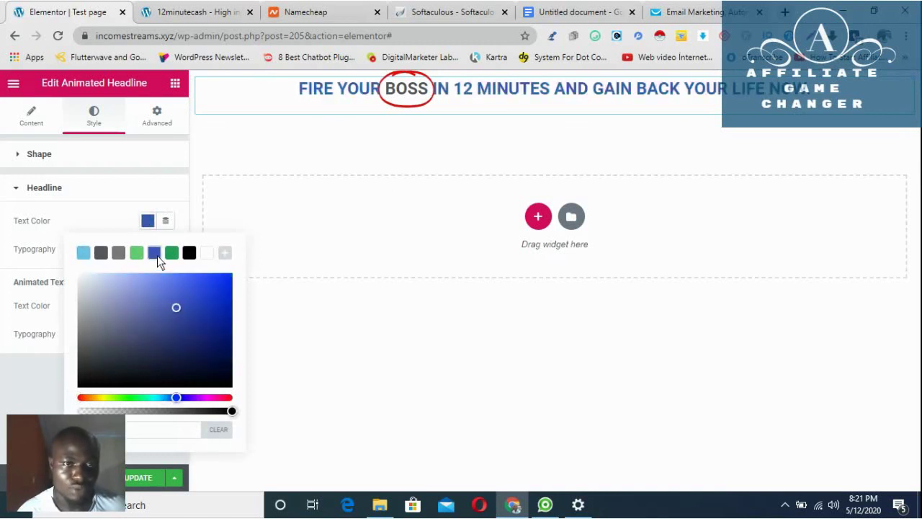
{"action": "left_click", "coordinate": [193, 202]}
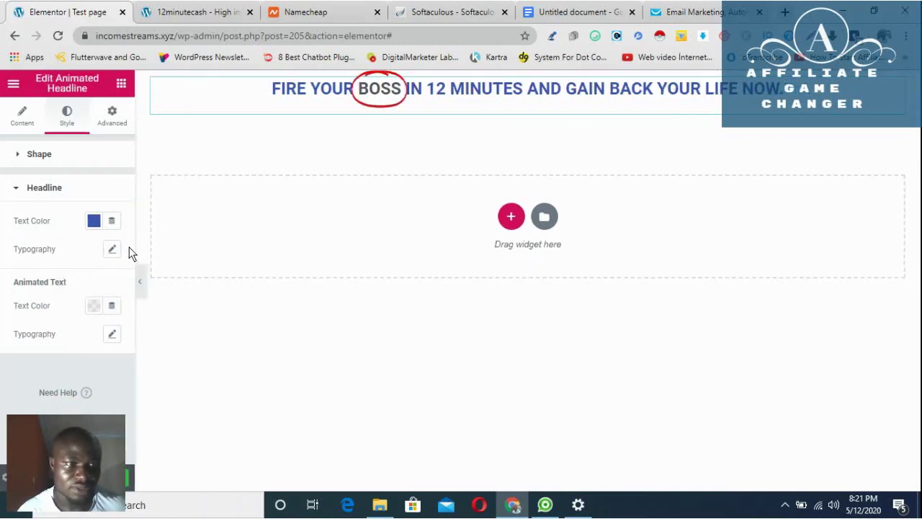
Step: Set the headline typography to Georgia Bold at 45 px
{"action": "left_click_drag", "start_coordinate": [136, 251], "coordinate": [160, 253]}
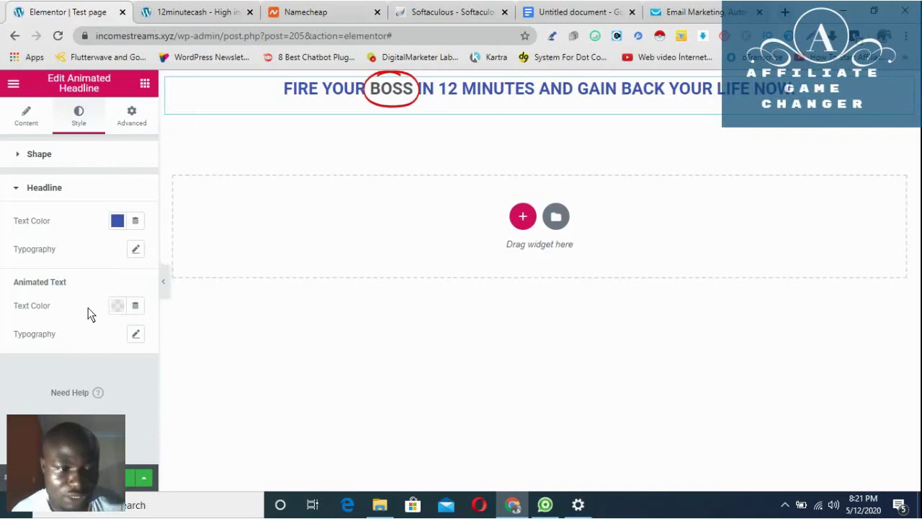
{"action": "left_click", "coordinate": [135, 248]}
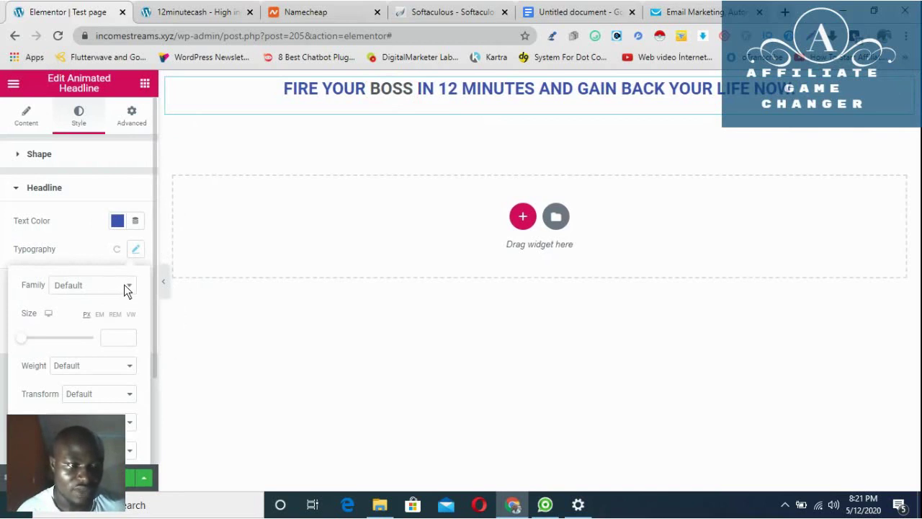
{"action": "left_click", "coordinate": [128, 287]}
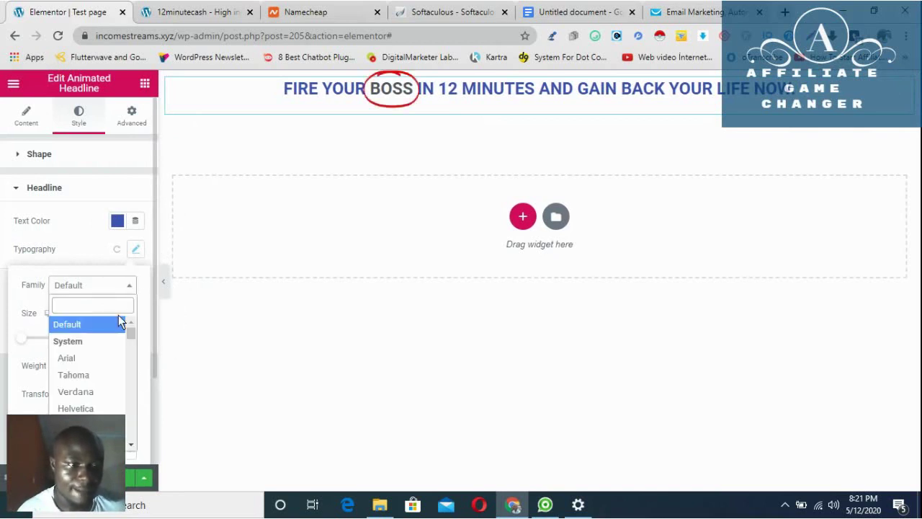
{"action": "scroll", "coordinate": [107, 389], "scroll_direction": "down", "scroll_amount": 1}
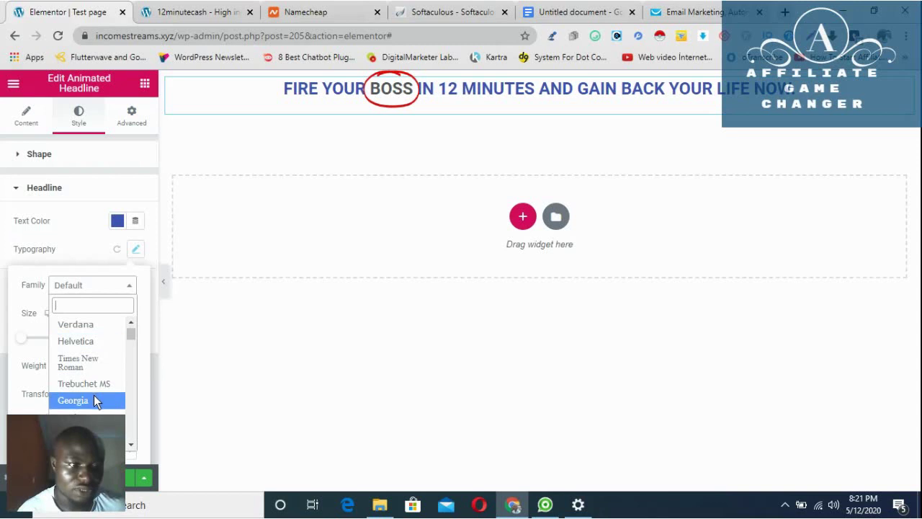
{"action": "left_click", "coordinate": [93, 400]}
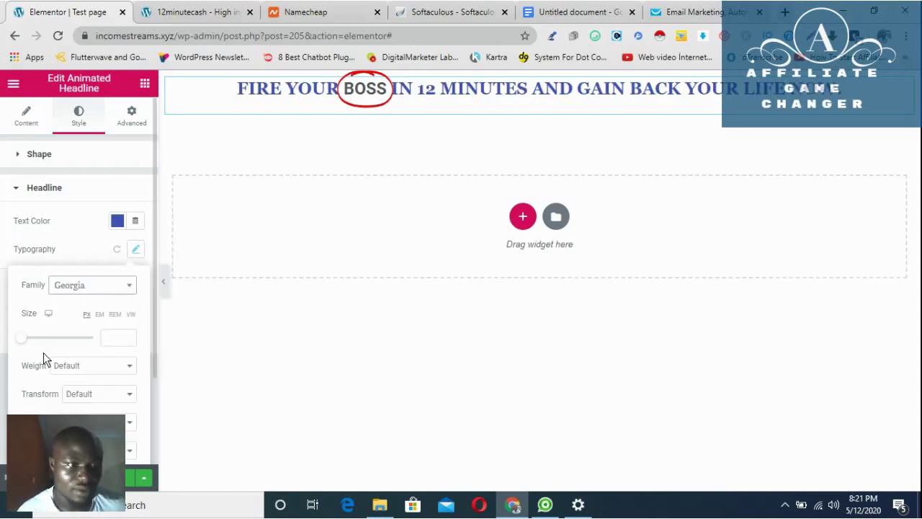
{"action": "left_click", "coordinate": [85, 366]}
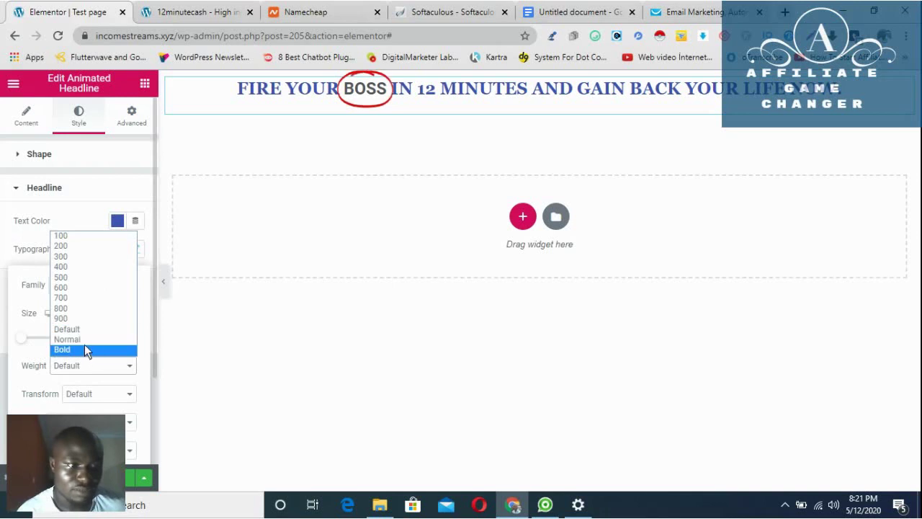
{"action": "left_click", "coordinate": [86, 350]}
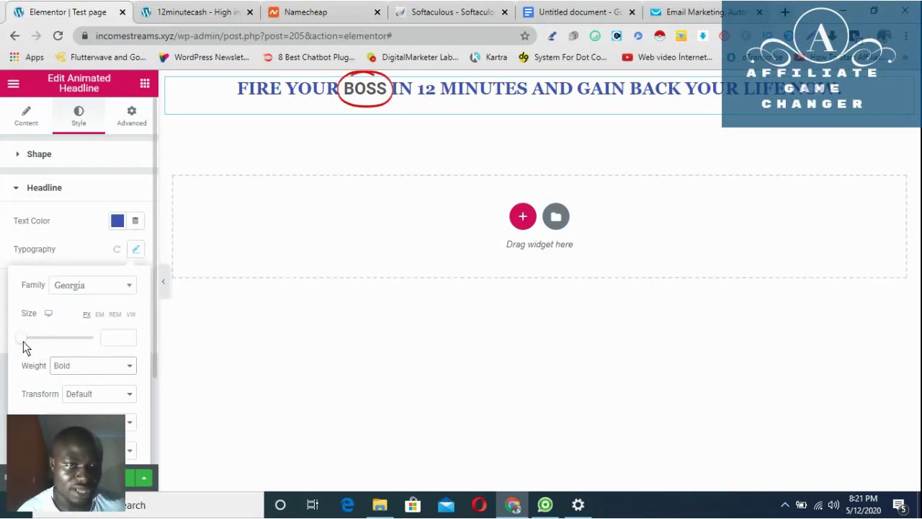
{"action": "left_click_drag", "start_coordinate": [23, 341], "coordinate": [46, 339]}
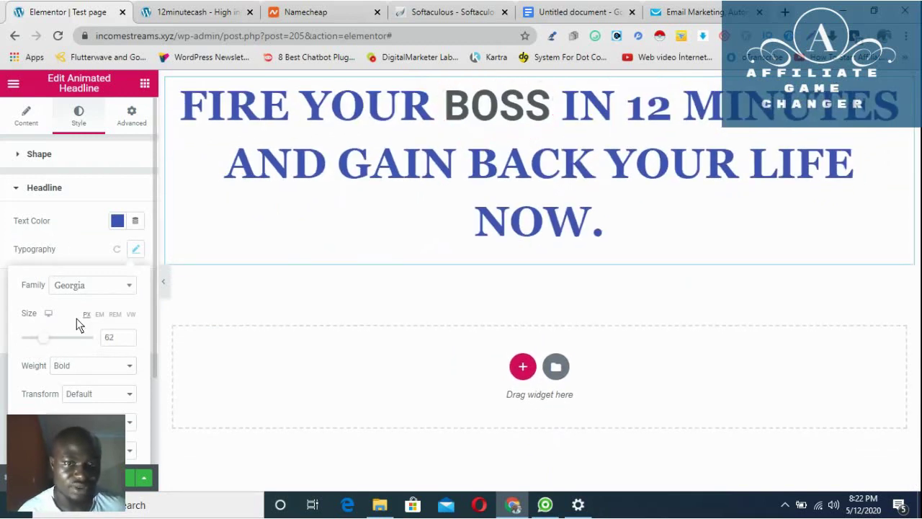
{"action": "left_click_drag", "start_coordinate": [43, 340], "coordinate": [38, 338]}
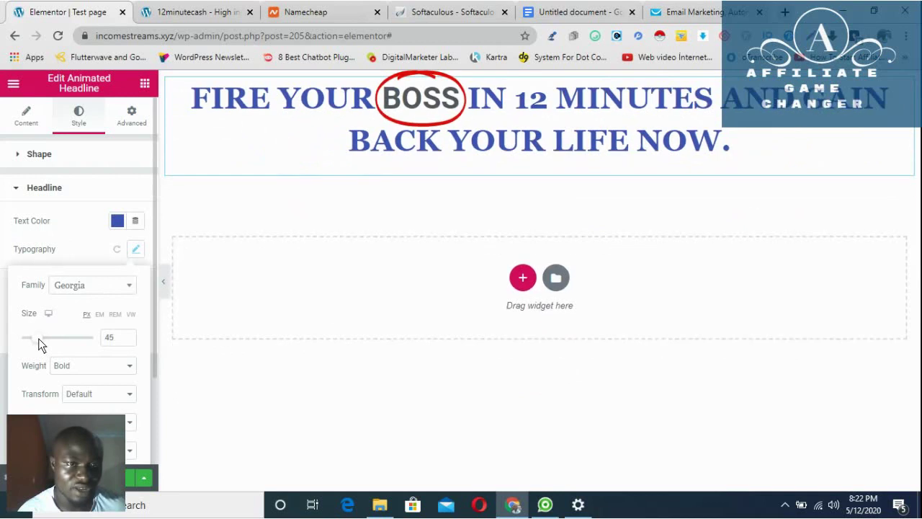
{"action": "left_click", "coordinate": [77, 230]}
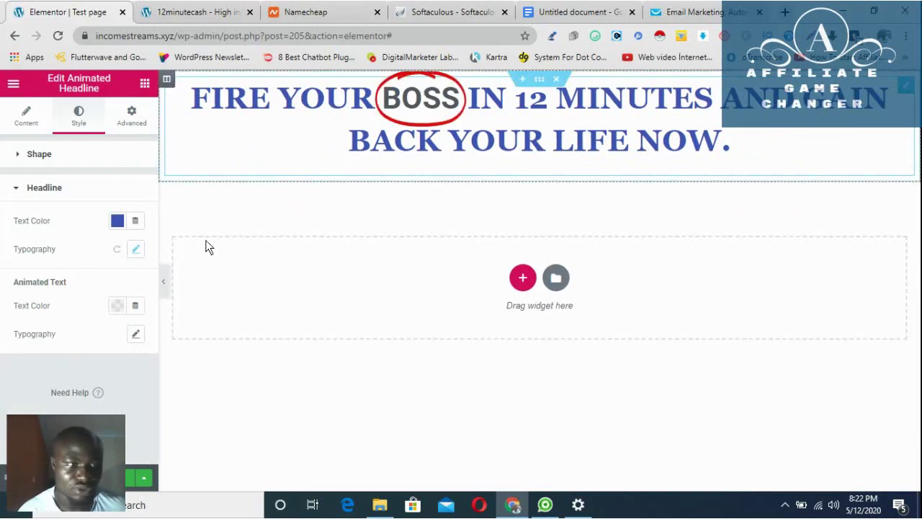
Step: Colour the animated word BOSS magenta #E505C9, leaving its font family unchanged
{"action": "left_click", "coordinate": [121, 307]}
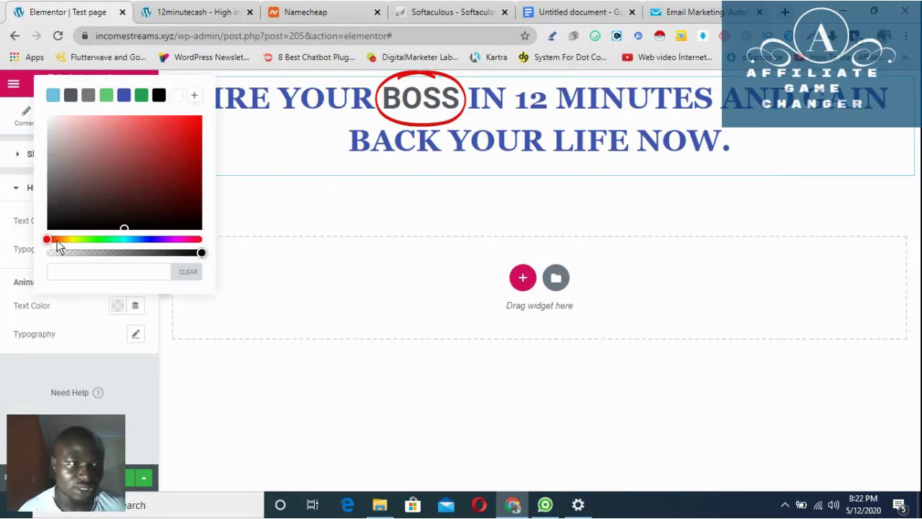
{"action": "left_click", "coordinate": [180, 239]}
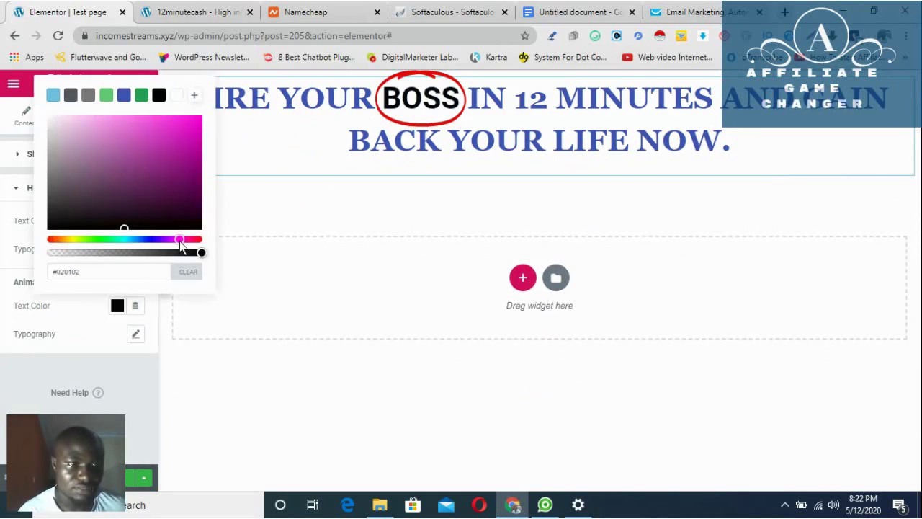
{"action": "left_click", "coordinate": [198, 128]}
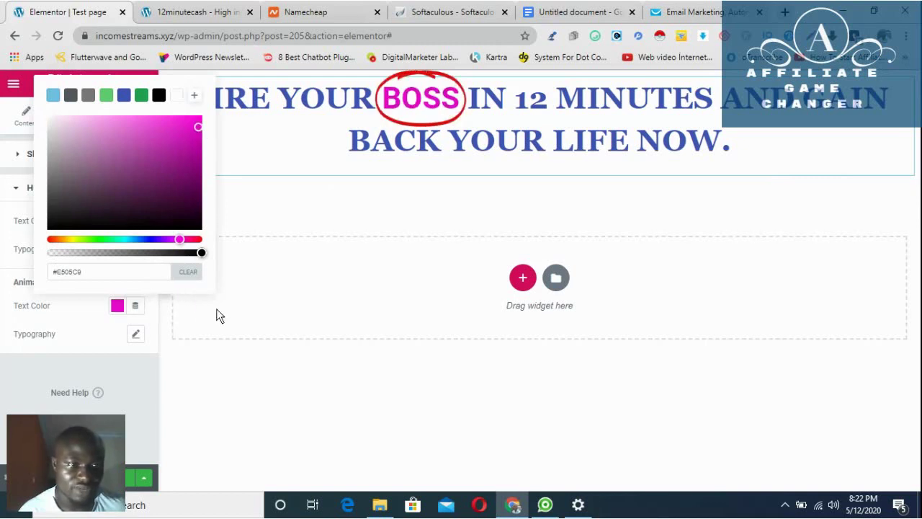
{"action": "left_click", "coordinate": [139, 336]}
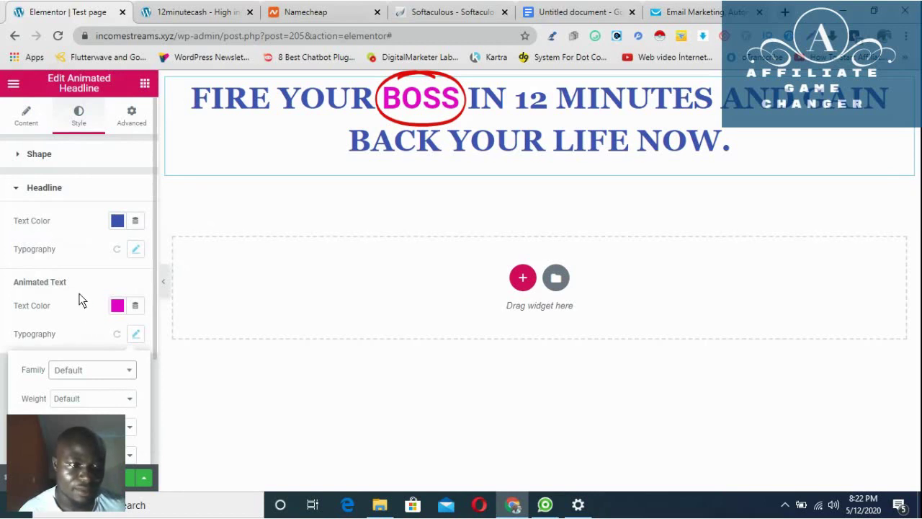
{"action": "left_click", "coordinate": [128, 370]}
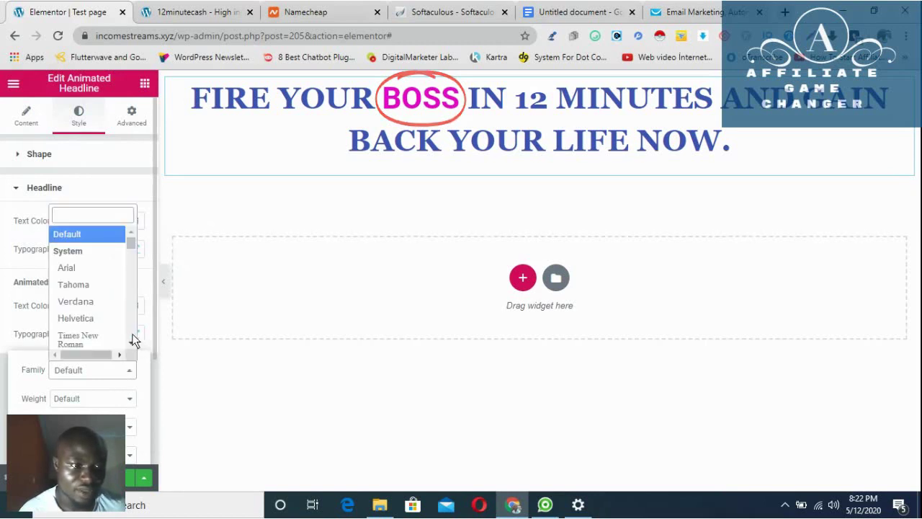
{"action": "left_click", "coordinate": [90, 318]}
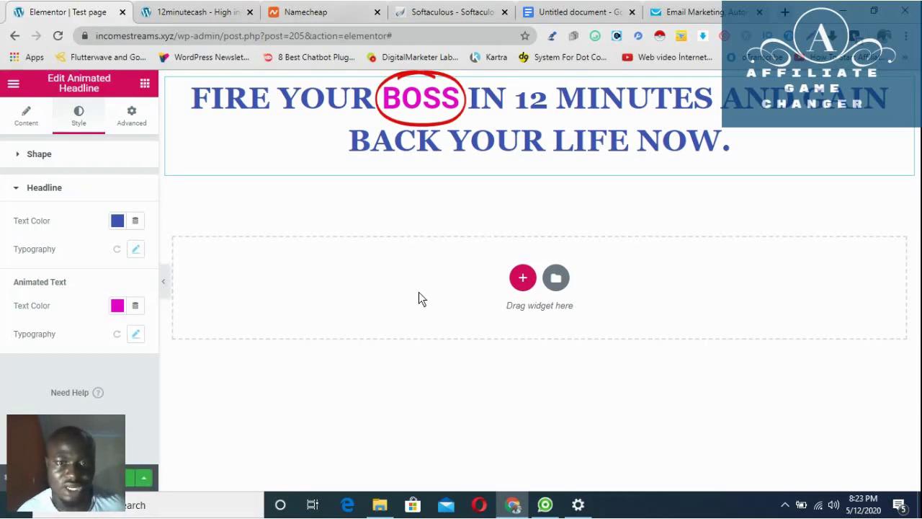
{"action": "left_click", "coordinate": [190, 9]}
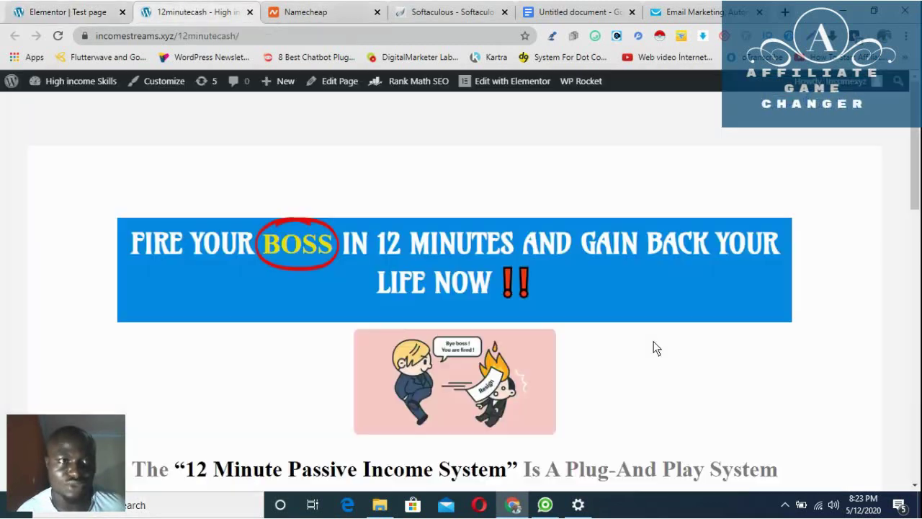
Step: Add a single-column section beneath the headline containing a placeholder Image widget
{"action": "scroll", "coordinate": [548, 325], "scroll_direction": "down", "scroll_amount": 2}
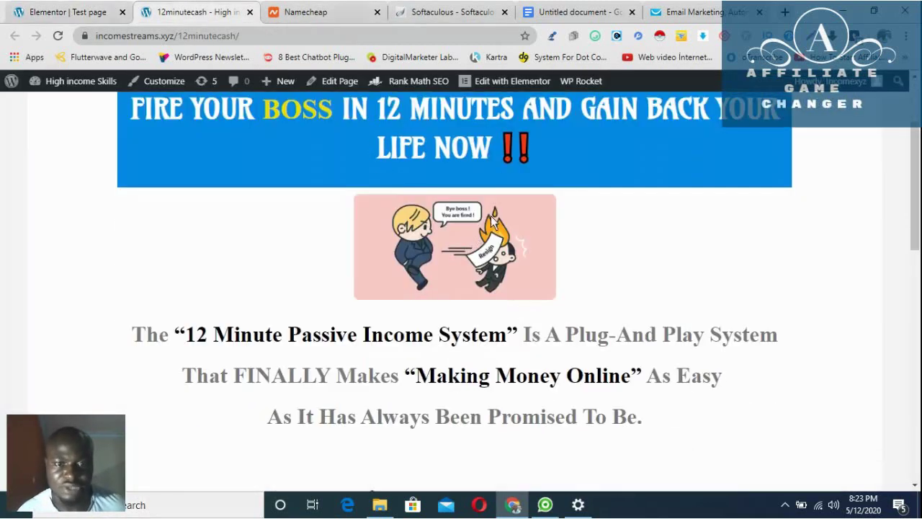
{"action": "left_click", "coordinate": [105, 12]}
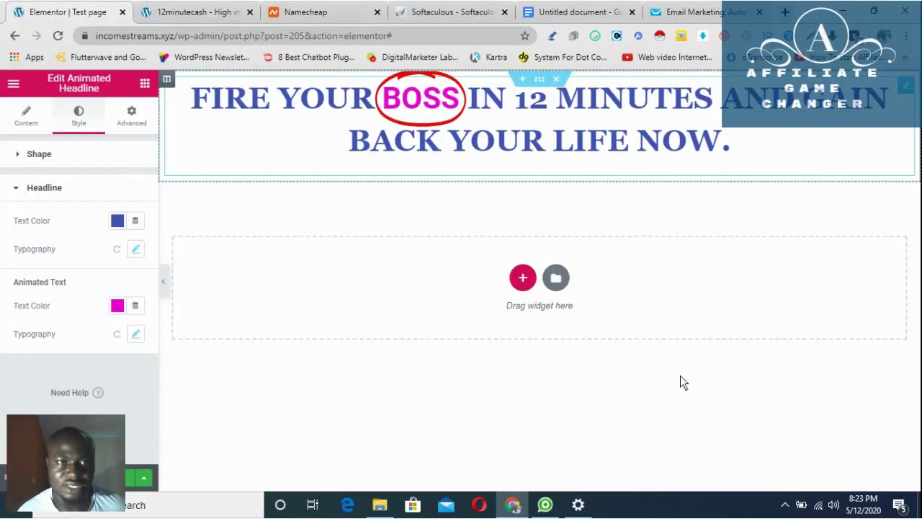
{"action": "left_click", "coordinate": [524, 278]}
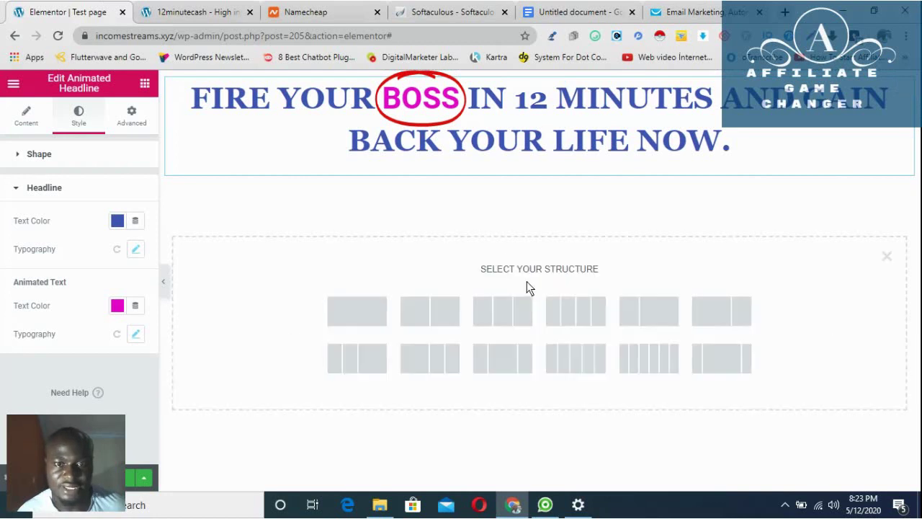
{"action": "left_click", "coordinate": [360, 312]}
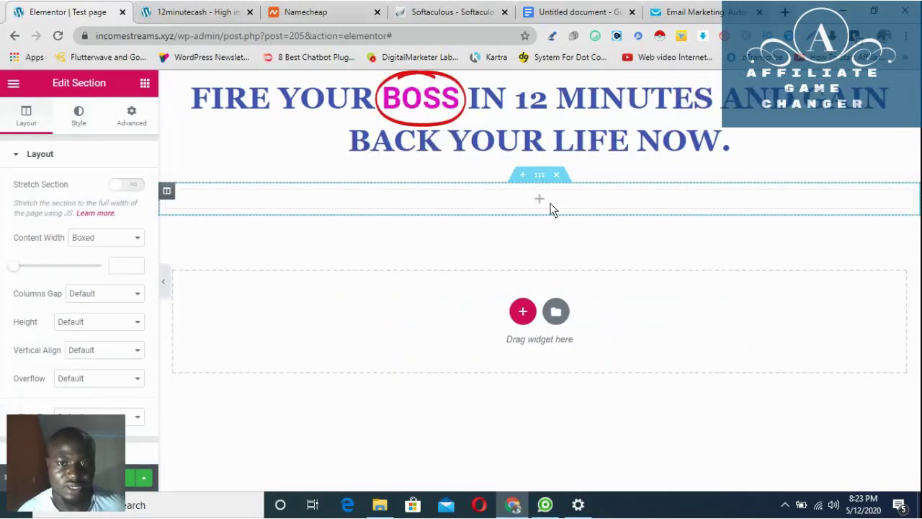
{"action": "left_click", "coordinate": [523, 200]}
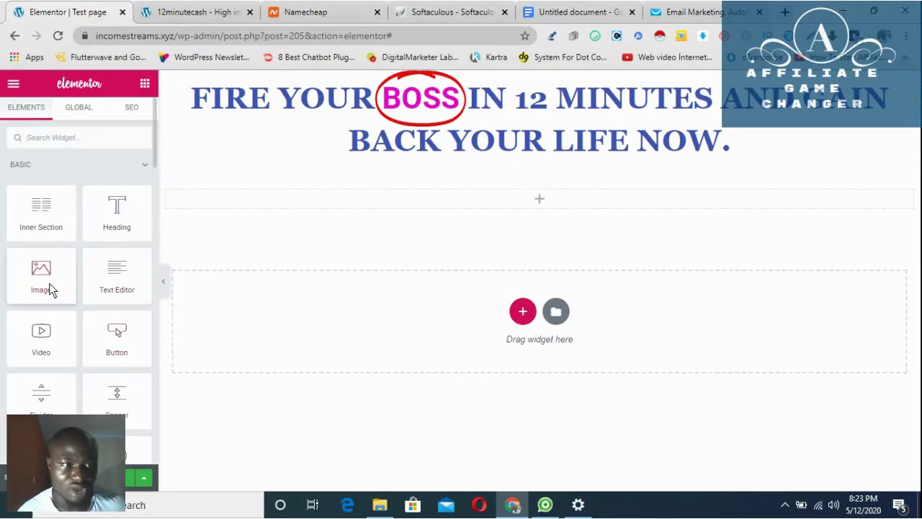
{"action": "left_click_drag", "start_coordinate": [49, 283], "coordinate": [544, 206]}
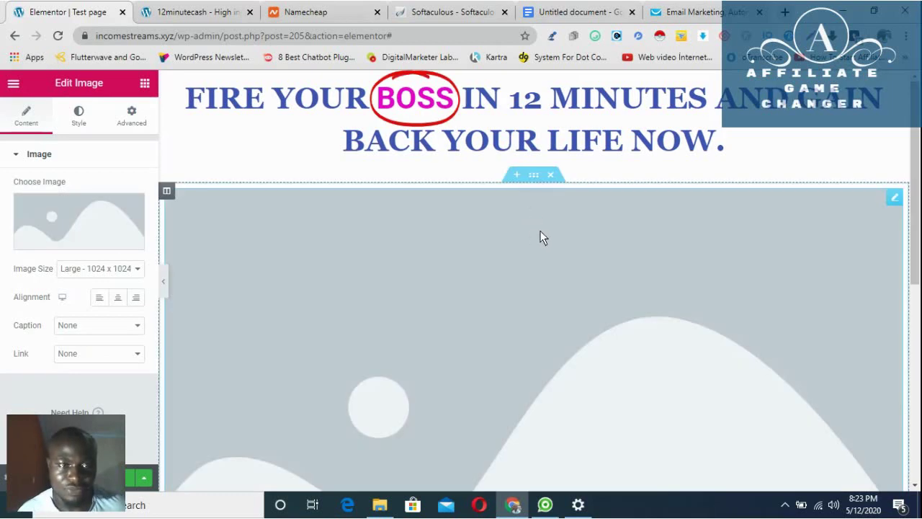
{"action": "mouse_move", "coordinate": [88, 229]}
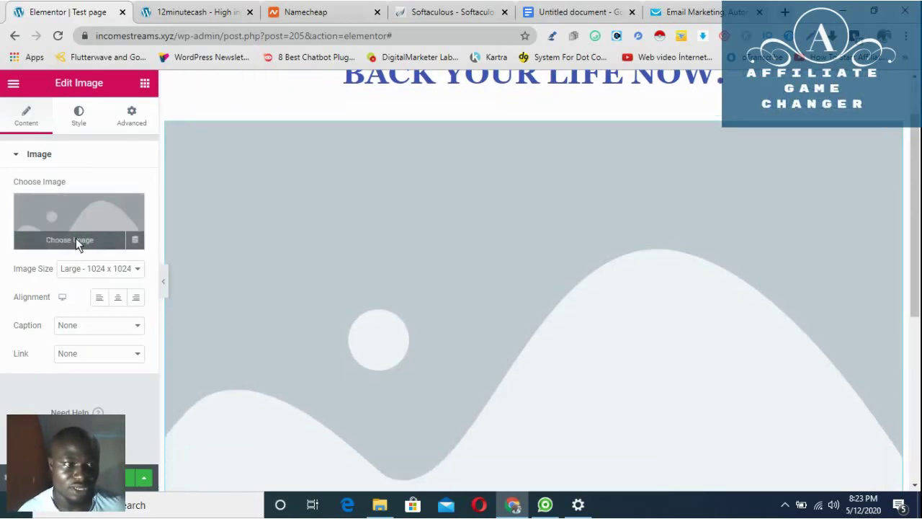
Step: Insert the boss-being-fired cartoon GIF from the Media Library into the Image widget
{"action": "left_click", "coordinate": [74, 240]}
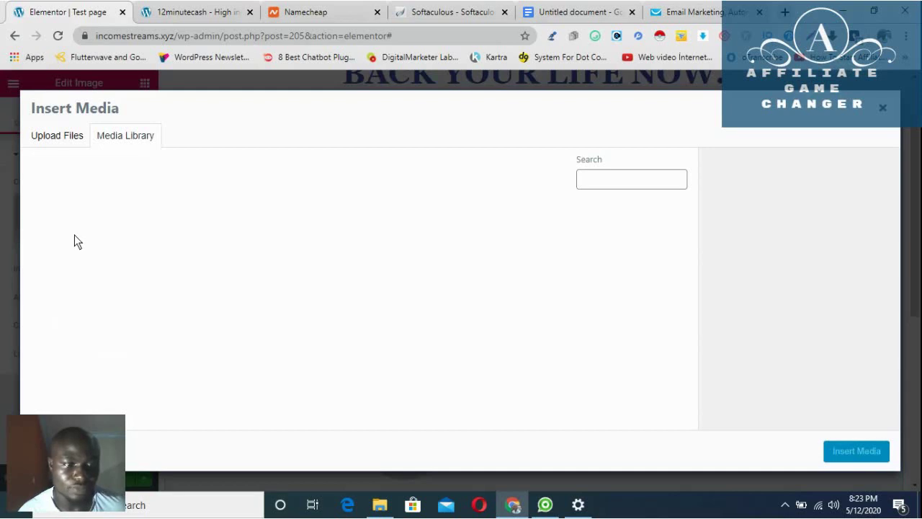
{"action": "left_click", "coordinate": [60, 144]}
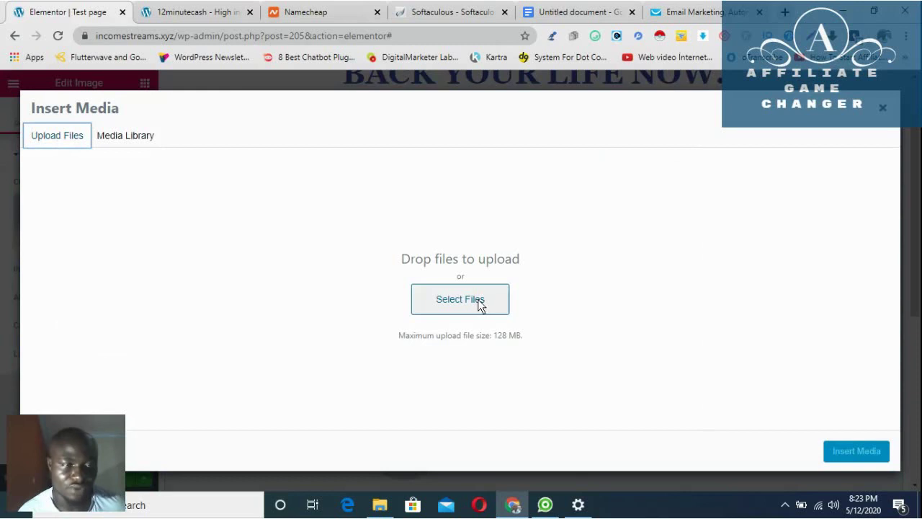
{"action": "left_click", "coordinate": [144, 133]}
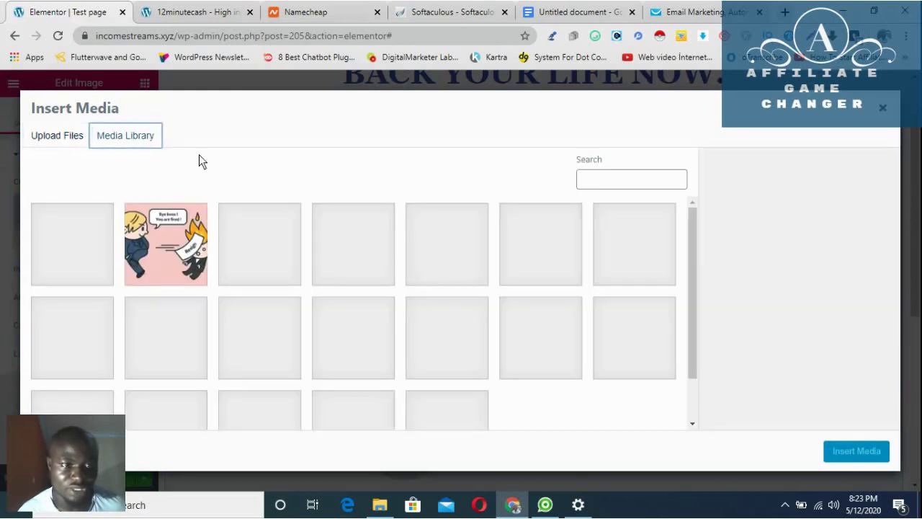
{"action": "left_click", "coordinate": [179, 256]}
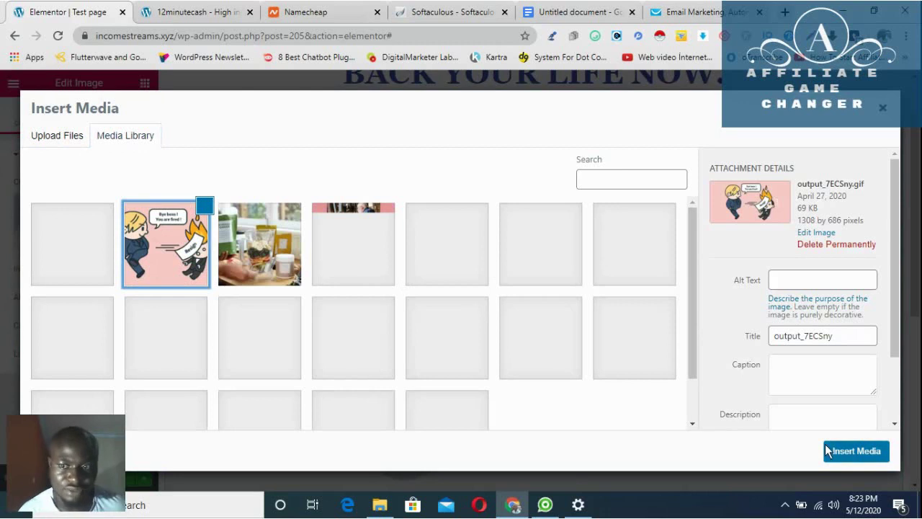
{"action": "left_click", "coordinate": [840, 452]}
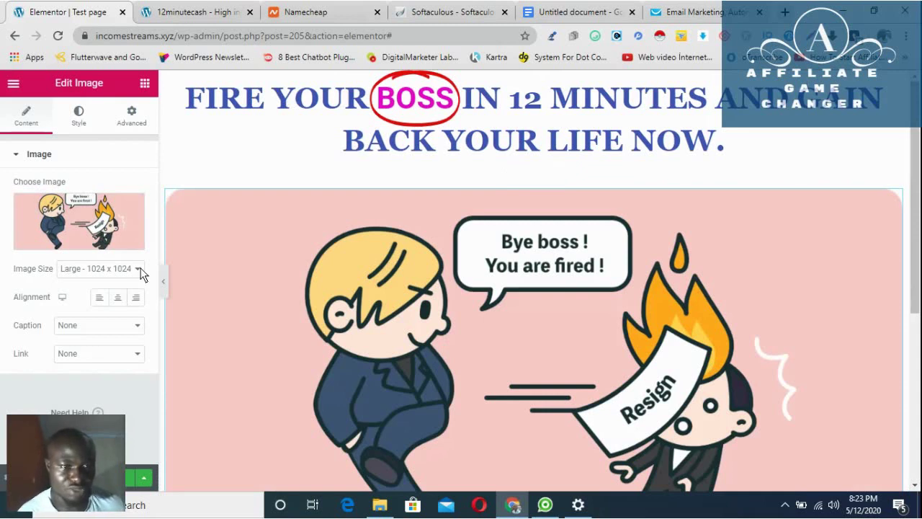
{"action": "left_click", "coordinate": [139, 270]}
Step: Change the cartoon's image size from Thumbnail to Medium - 300 x 300
{"action": "left_click", "coordinate": [113, 284]}
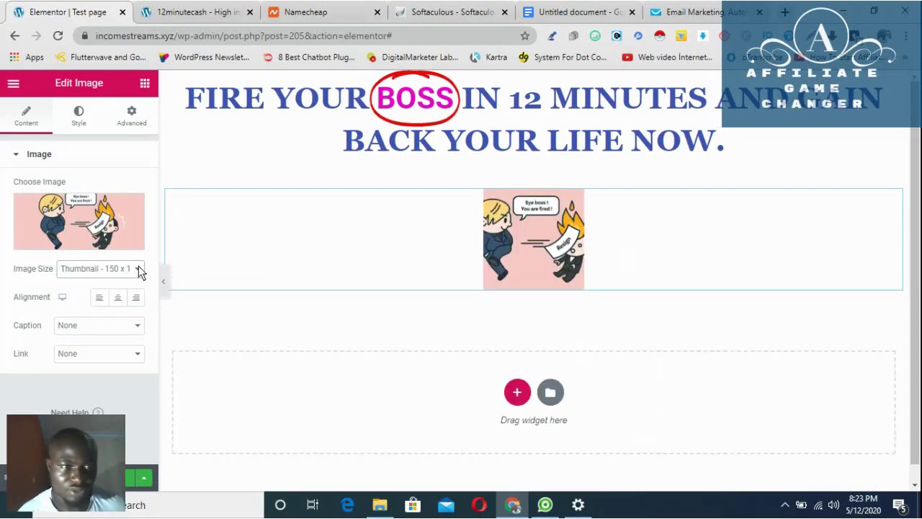
{"action": "left_click", "coordinate": [138, 270]}
{"action": "left_click", "coordinate": [115, 294]}
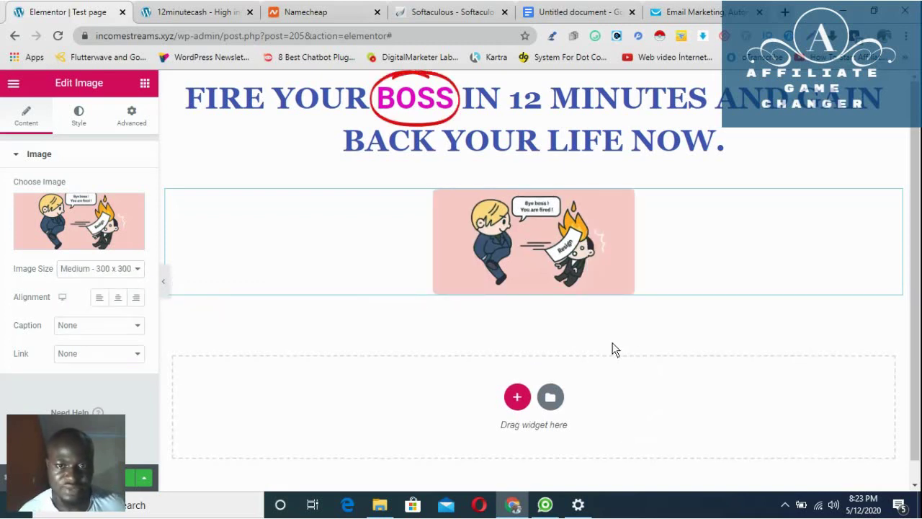
Step: Compare against the 12minutecash reference page's three-line heading, then return to the editor
{"action": "left_click", "coordinate": [220, 15]}
{"action": "scroll", "coordinate": [432, 245], "scroll_direction": "down", "scroll_amount": 2}
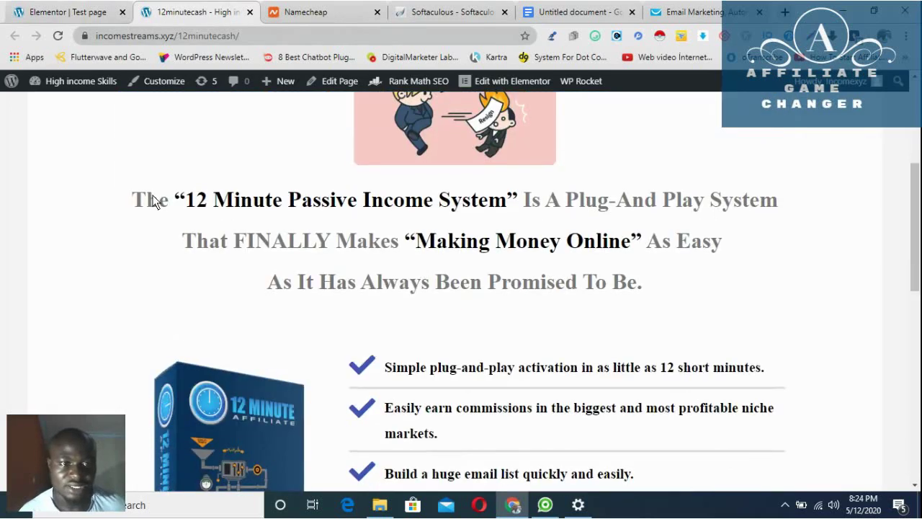
{"action": "left_click_drag", "start_coordinate": [134, 197], "coordinate": [371, 200]}
{"action": "left_click_drag", "start_coordinate": [520, 254], "coordinate": [685, 284]}
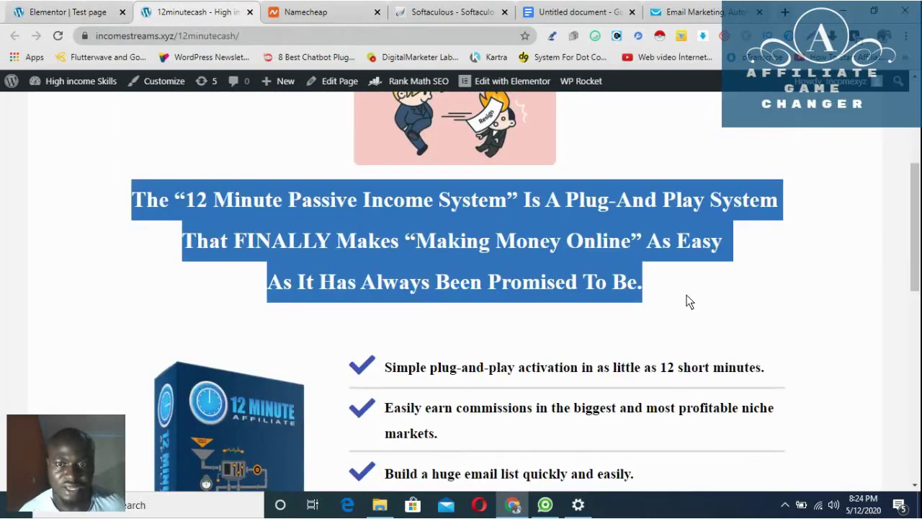
{"action": "left_click", "coordinate": [686, 295]}
{"action": "left_click", "coordinate": [66, 12]}
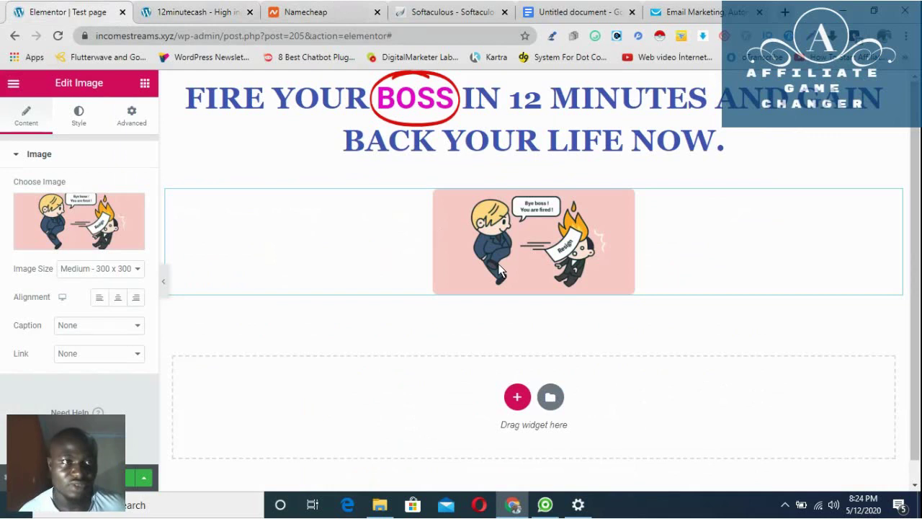
Step: Add another single-column section below the cartoon holding a 50 px Spacer widget
{"action": "left_click", "coordinate": [517, 397]}
{"action": "scroll", "coordinate": [568, 377], "scroll_direction": "down", "scroll_amount": 1}
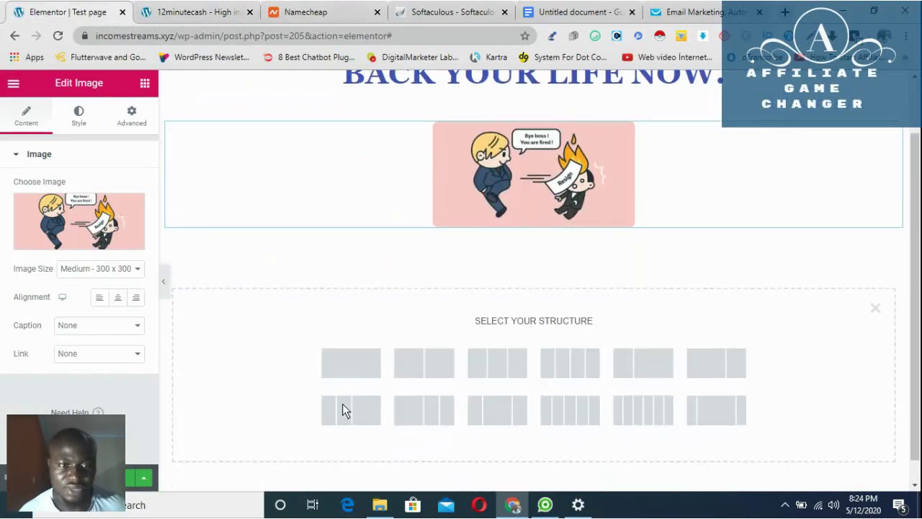
{"action": "left_click", "coordinate": [357, 369]}
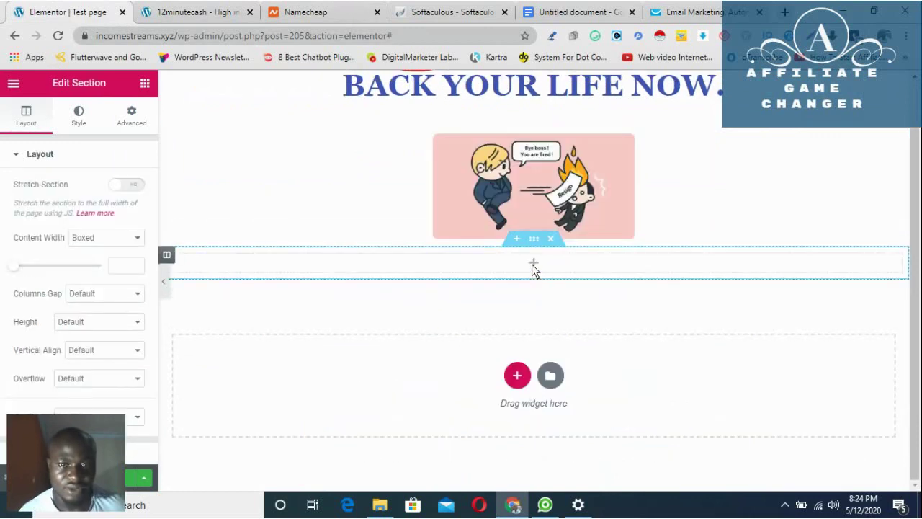
{"action": "left_click", "coordinate": [442, 264]}
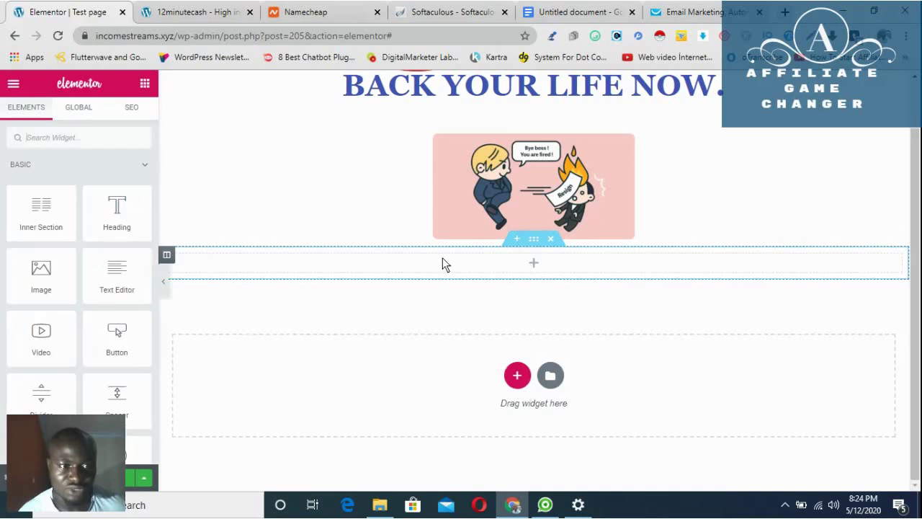
{"action": "scroll", "coordinate": [72, 272], "scroll_direction": "down", "scroll_amount": 1}
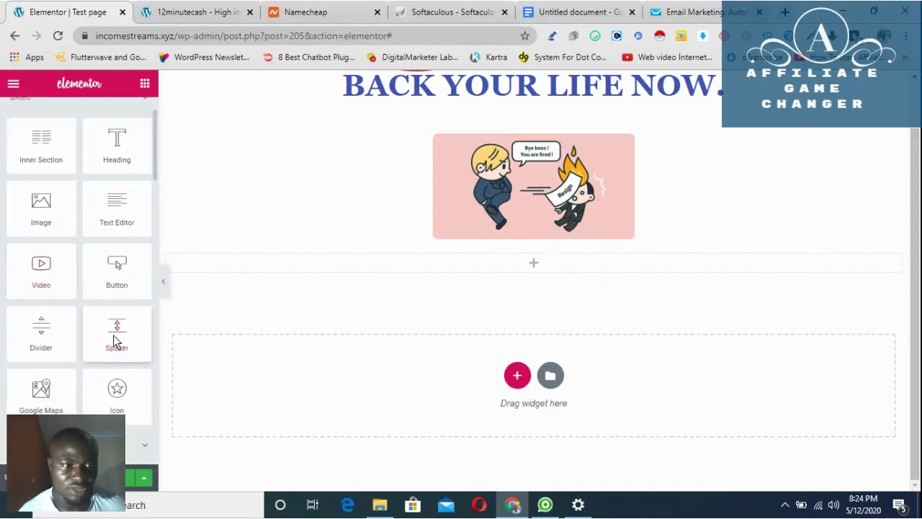
{"action": "left_click_drag", "start_coordinate": [113, 335], "coordinate": [543, 260]}
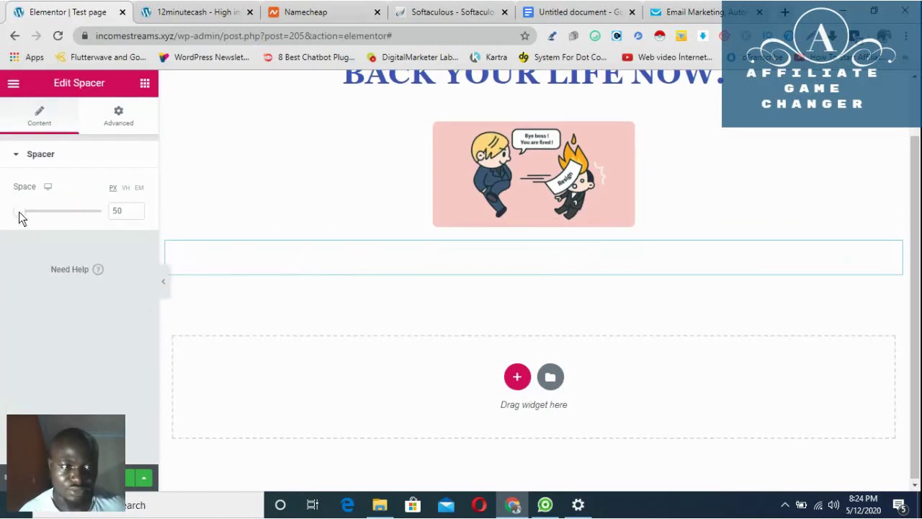
{"action": "left_click_drag", "start_coordinate": [19, 212], "coordinate": [19, 210]}
Step: Add a one-column section with a Text Editor widget under the cartoon and delete its Lorem ipsum text
{"action": "left_click", "coordinate": [517, 387]}
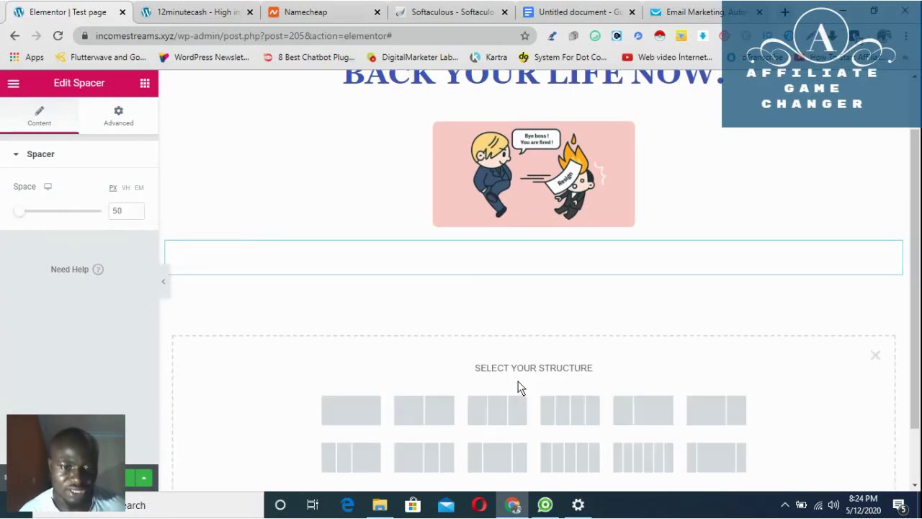
{"action": "left_click", "coordinate": [345, 400]}
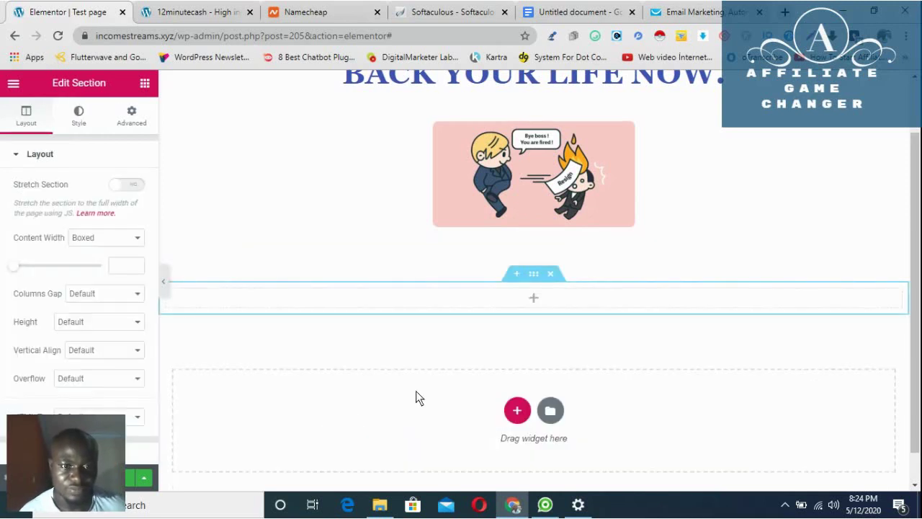
{"action": "left_click", "coordinate": [457, 313]}
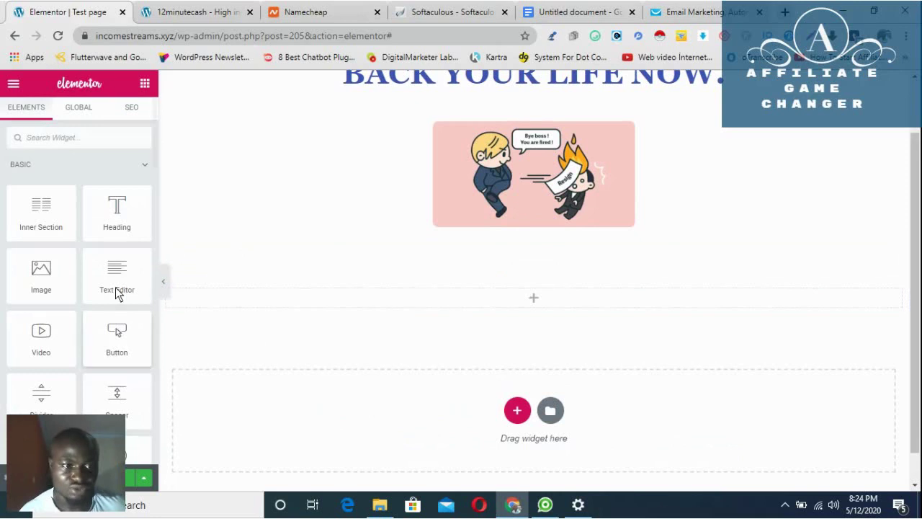
{"action": "left_click_drag", "start_coordinate": [117, 288], "coordinate": [527, 312]}
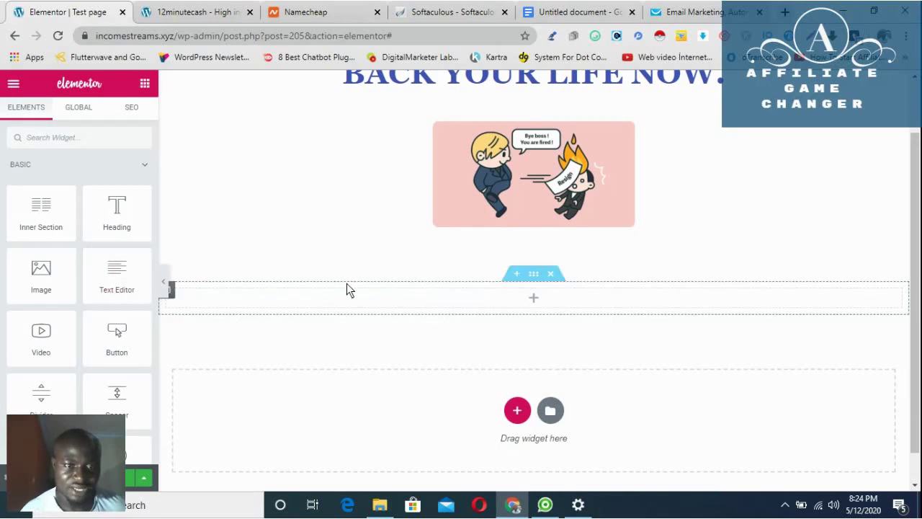
{"action": "left_click_drag", "start_coordinate": [107, 270], "coordinate": [515, 298]}
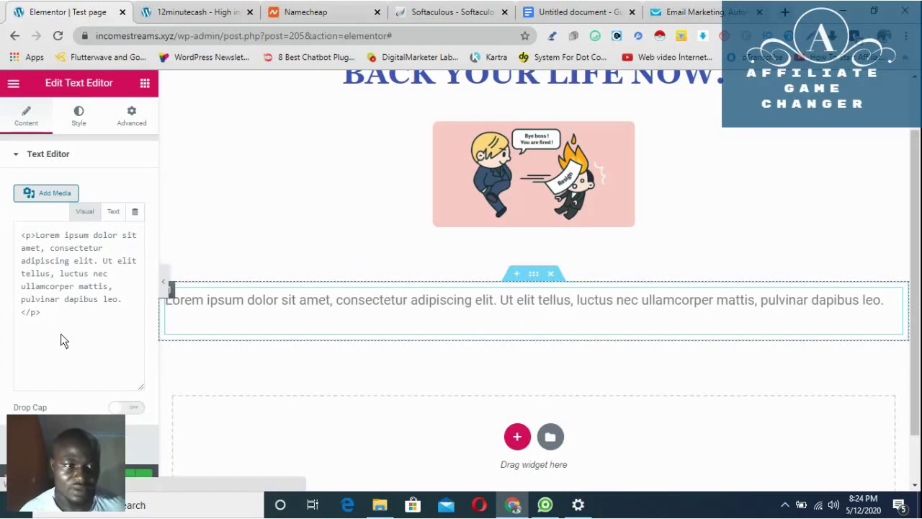
{"action": "scroll", "coordinate": [139, 312], "scroll_direction": "down", "scroll_amount": 1}
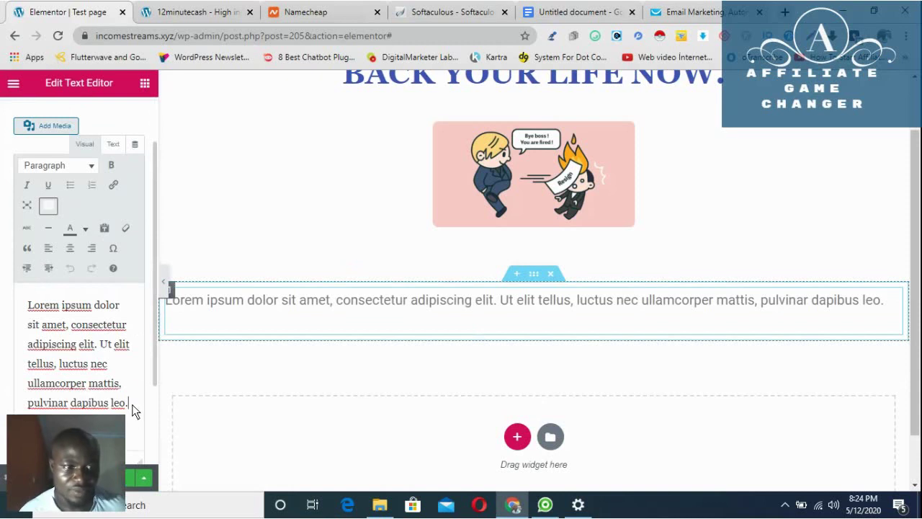
{"action": "key", "text": "ctrl+a"}
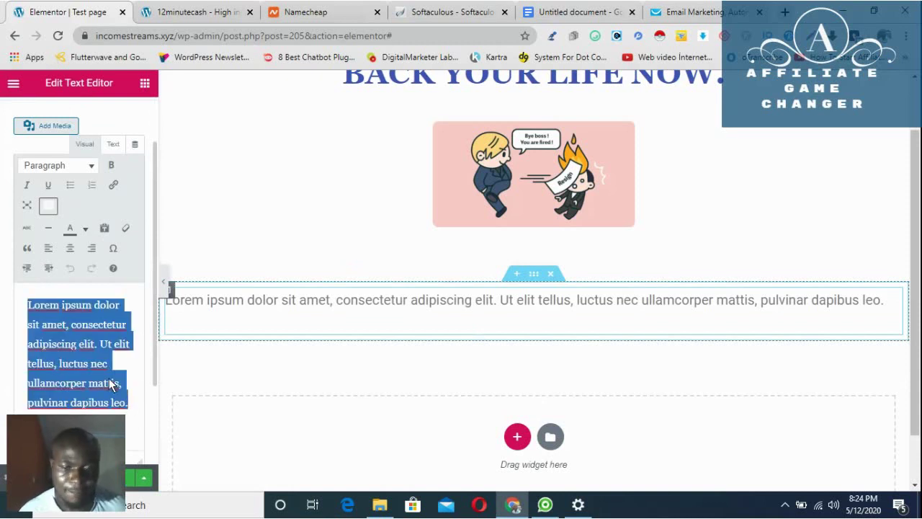
{"action": "key", "text": "BackSpace"}
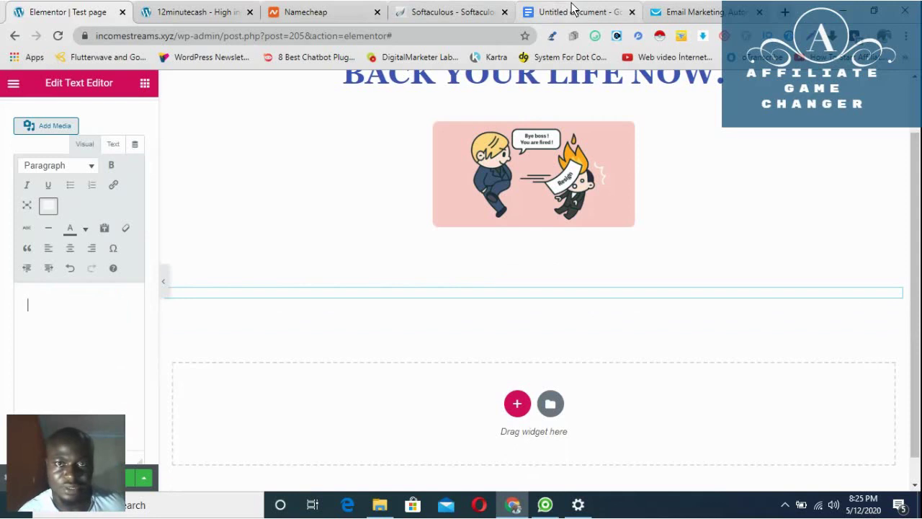
Step: Copy the '12 Minute Passive Income System' paragraph from the Google Docs draft
{"action": "left_click", "coordinate": [573, 9]}
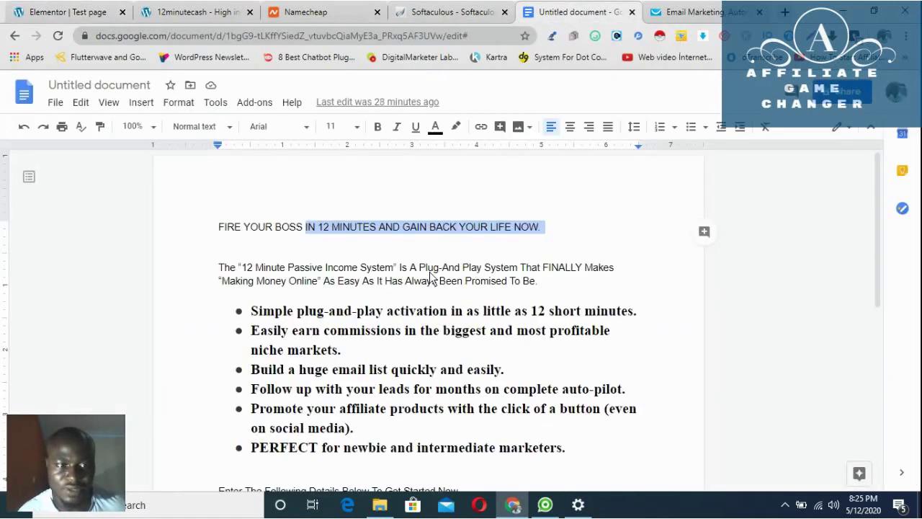
{"action": "left_click_drag", "start_coordinate": [358, 272], "coordinate": [540, 298]}
{"action": "left_click", "coordinate": [222, 271]}
{"action": "right_click", "coordinate": [474, 283]}
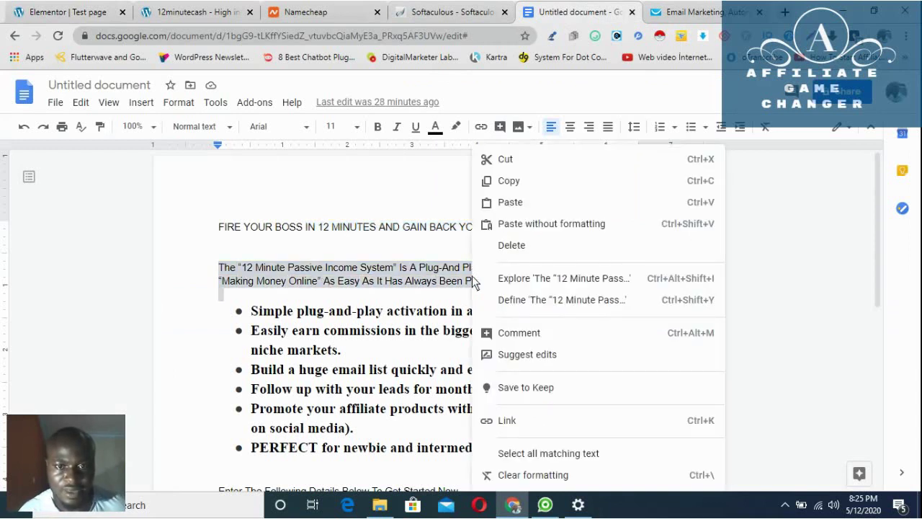
{"action": "left_click", "coordinate": [509, 181]}
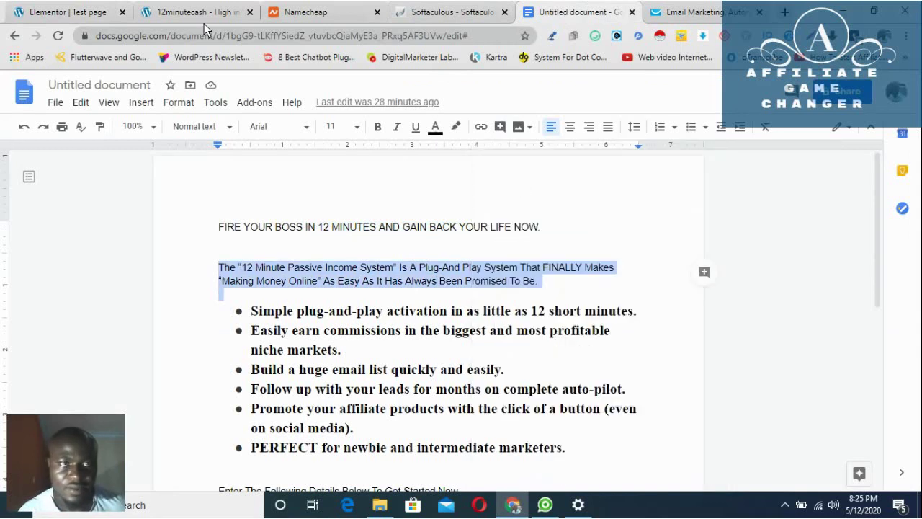
{"action": "left_click", "coordinate": [68, 12]}
Step: Paste the copied paragraph into the empty Text Editor widget
{"action": "left_click", "coordinate": [61, 344]}
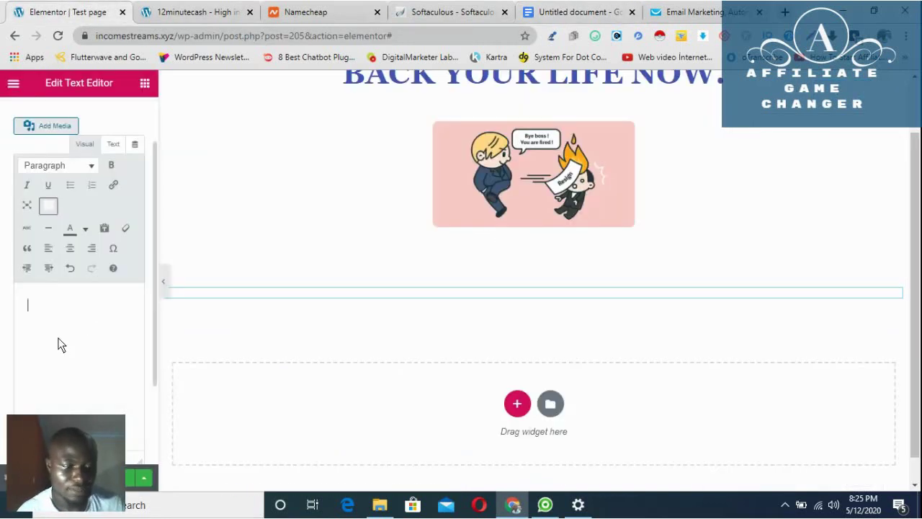
{"action": "key", "text": "ctrl+v"}
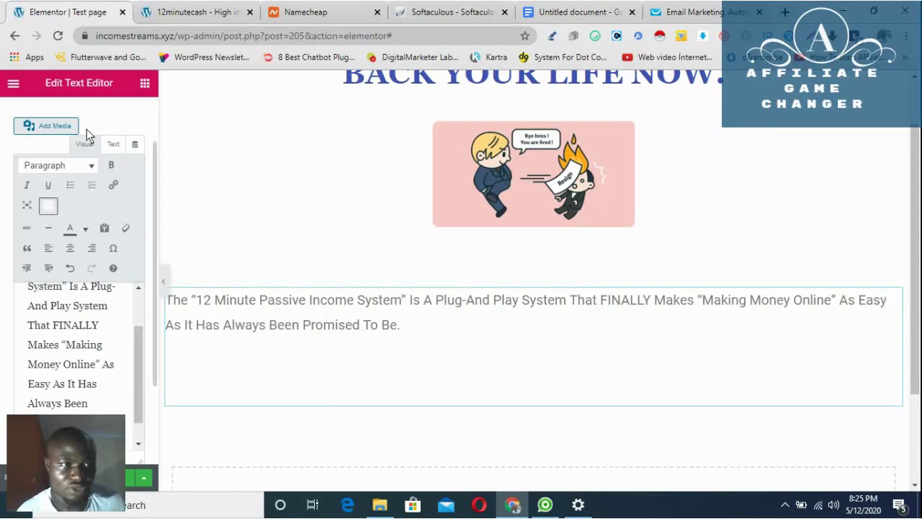
{"action": "scroll", "coordinate": [141, 192], "scroll_direction": "up", "scroll_amount": 1}
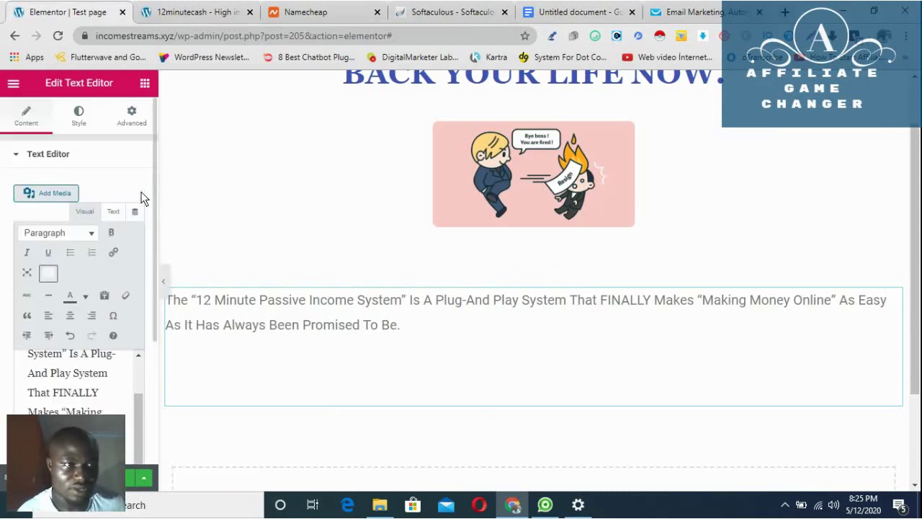
Step: Center the paragraph and color its text green
{"action": "left_click", "coordinate": [79, 114]}
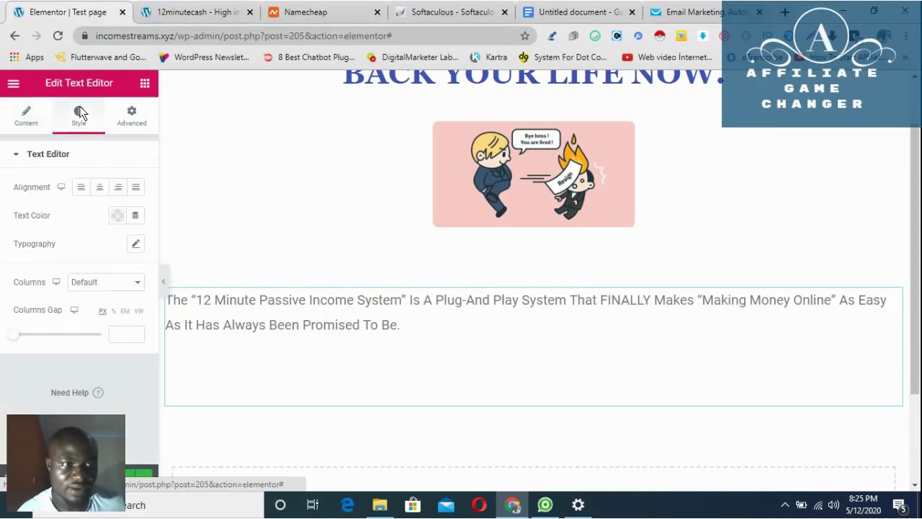
{"action": "left_click", "coordinate": [102, 192]}
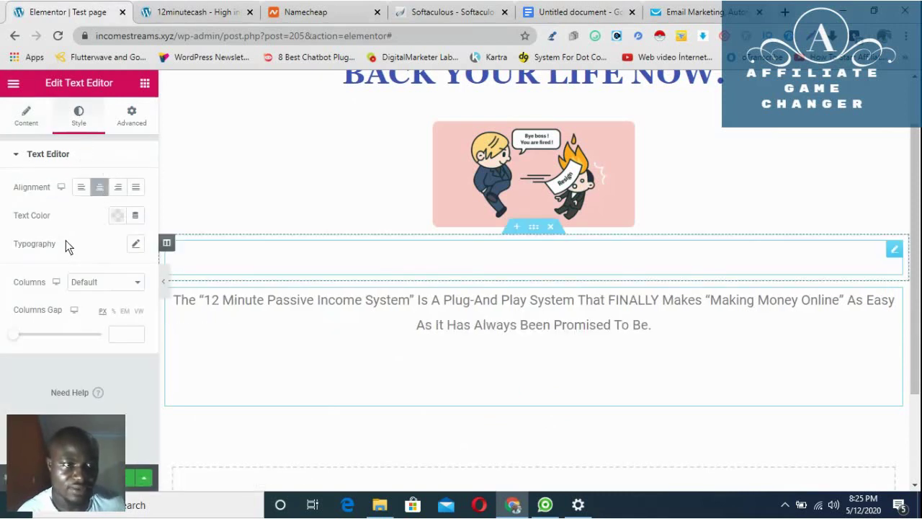
{"action": "left_click", "coordinate": [118, 216]}
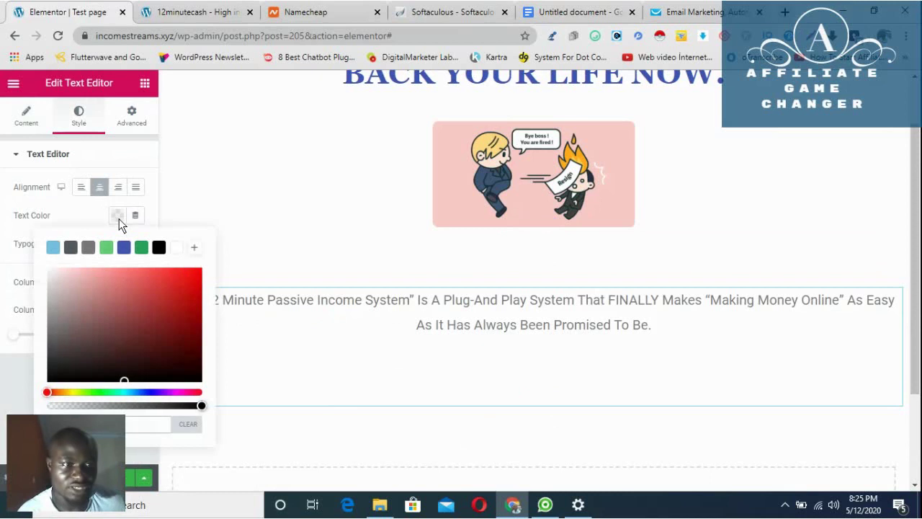
{"action": "left_click", "coordinate": [106, 248]}
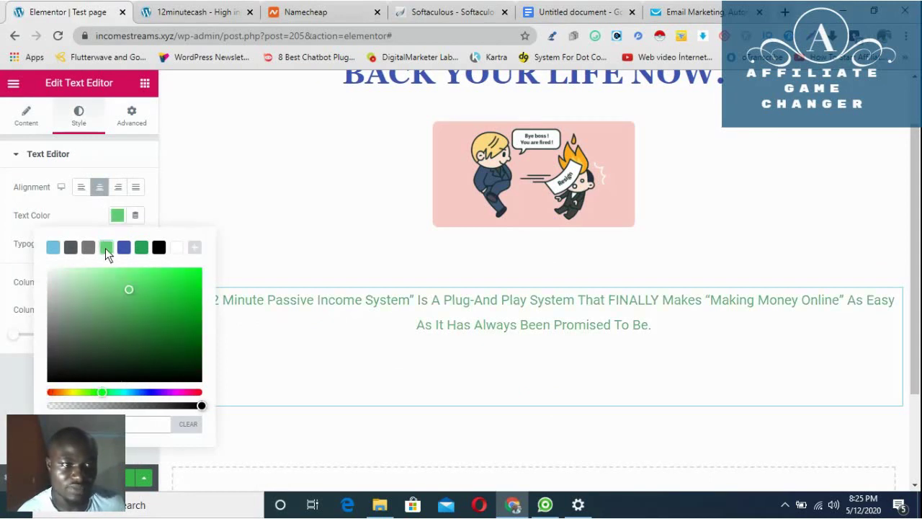
{"action": "left_click", "coordinate": [152, 202]}
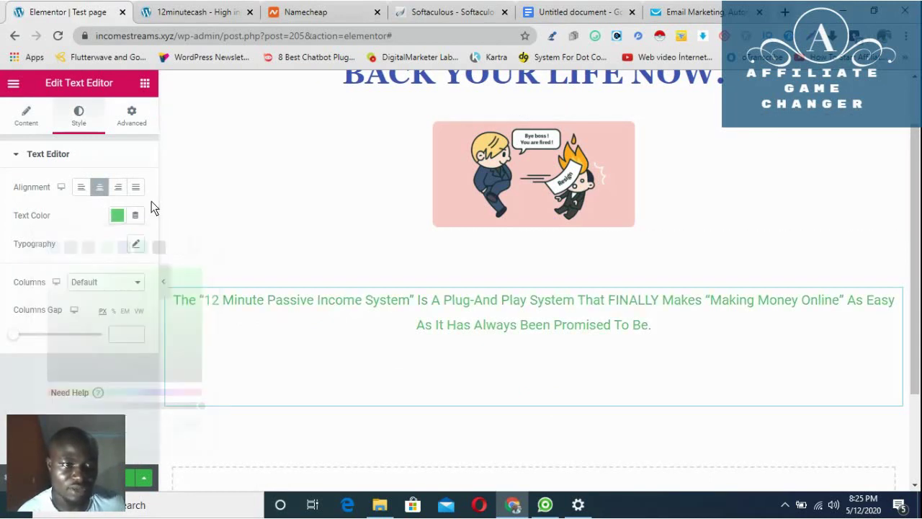
{"action": "left_click", "coordinate": [136, 245]}
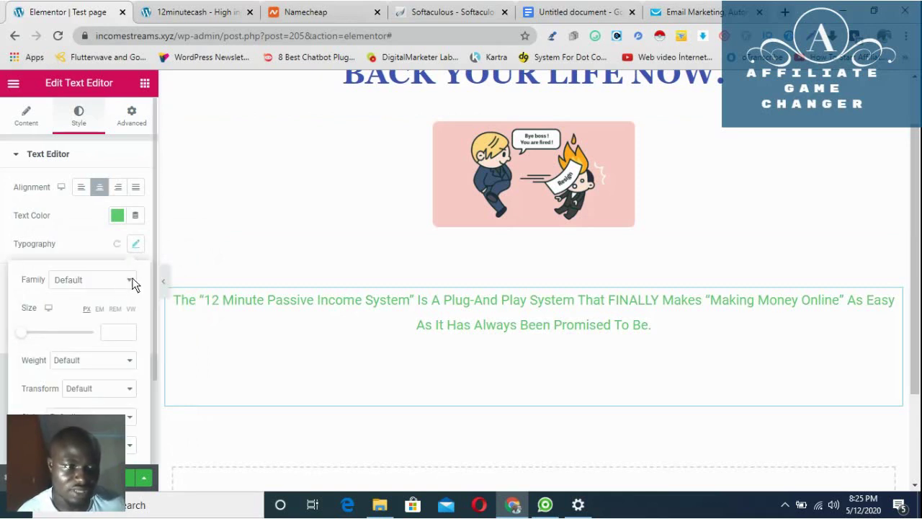
Step: Set the paragraph's typography to Adamina, Bold weight, size 29
{"action": "left_click", "coordinate": [131, 281]}
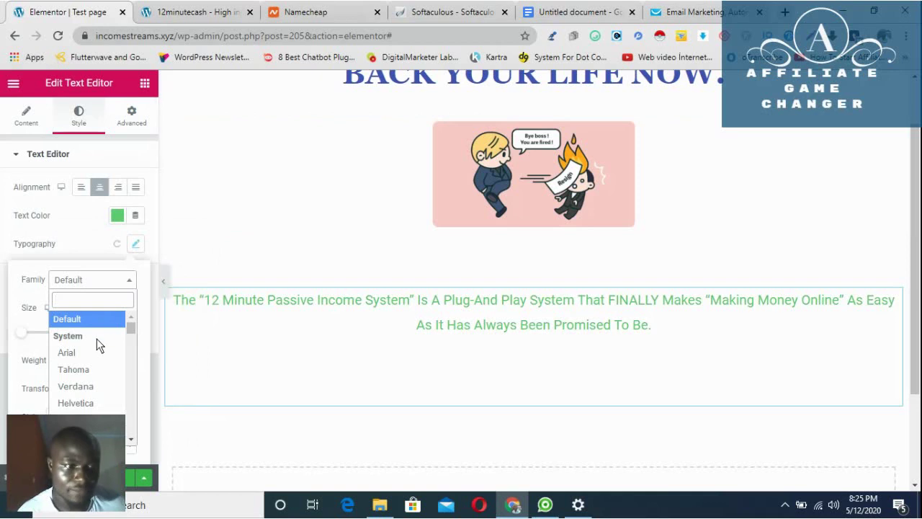
{"action": "scroll", "coordinate": [96, 339], "scroll_direction": "down", "scroll_amount": 3}
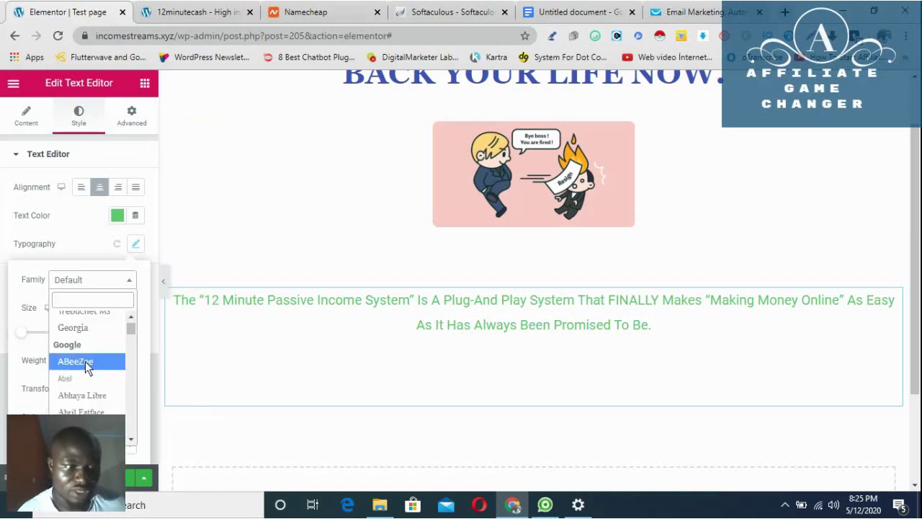
{"action": "scroll", "coordinate": [85, 361], "scroll_direction": "down", "scroll_amount": 2}
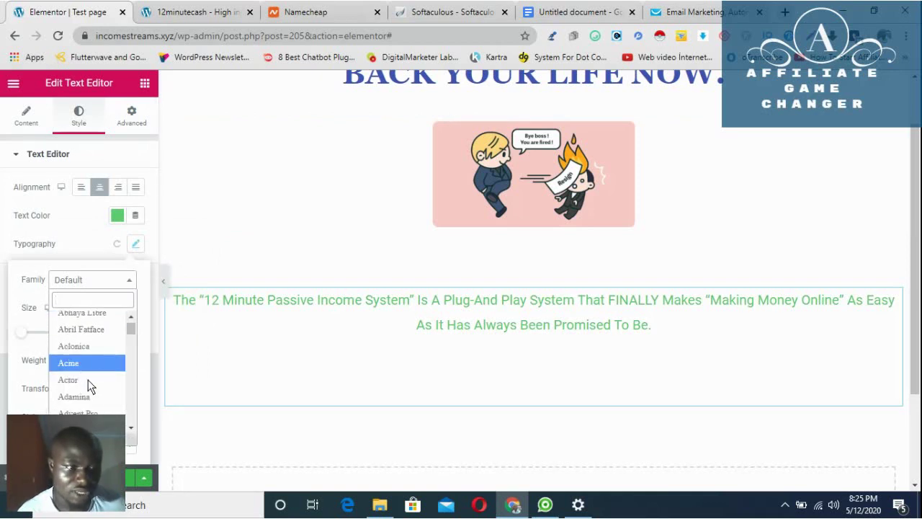
{"action": "scroll", "coordinate": [87, 380], "scroll_direction": "down", "scroll_amount": 1}
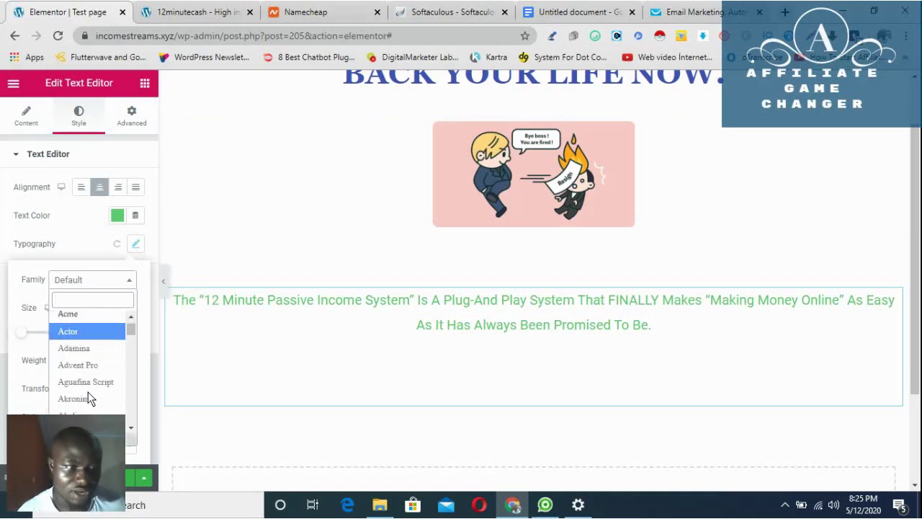
{"action": "left_click", "coordinate": [82, 346]}
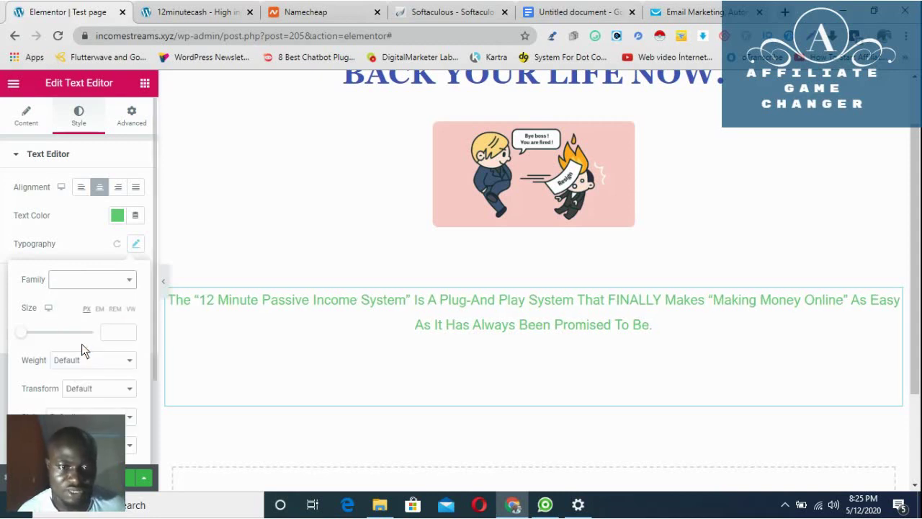
{"action": "left_click", "coordinate": [116, 358]}
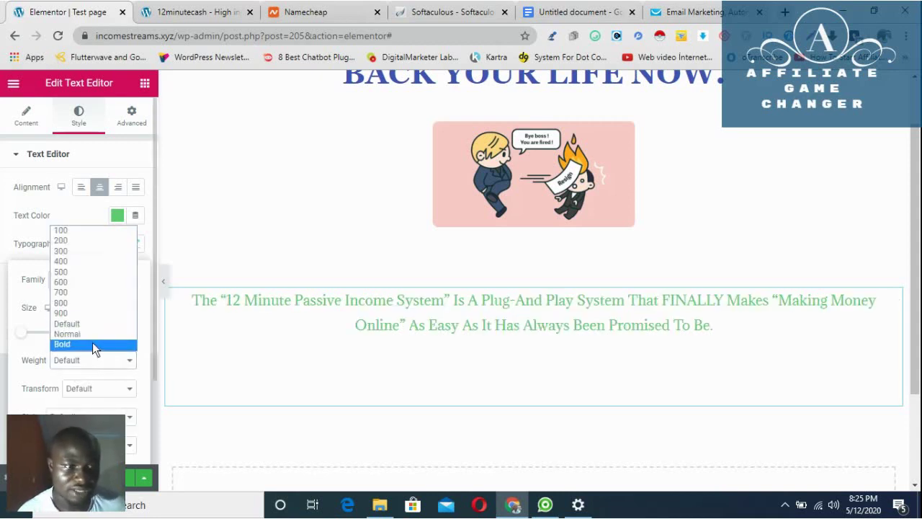
{"action": "left_click", "coordinate": [93, 343]}
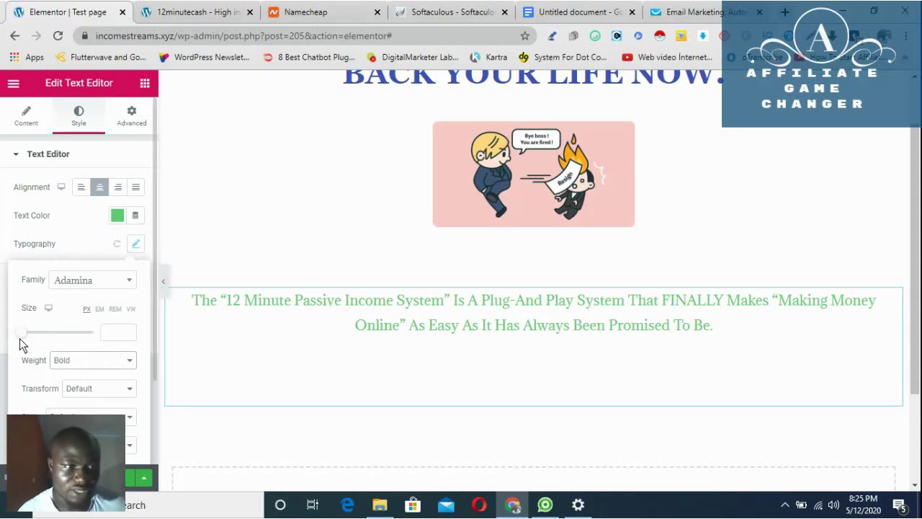
{"action": "left_click_drag", "start_coordinate": [27, 332], "coordinate": [30, 331]}
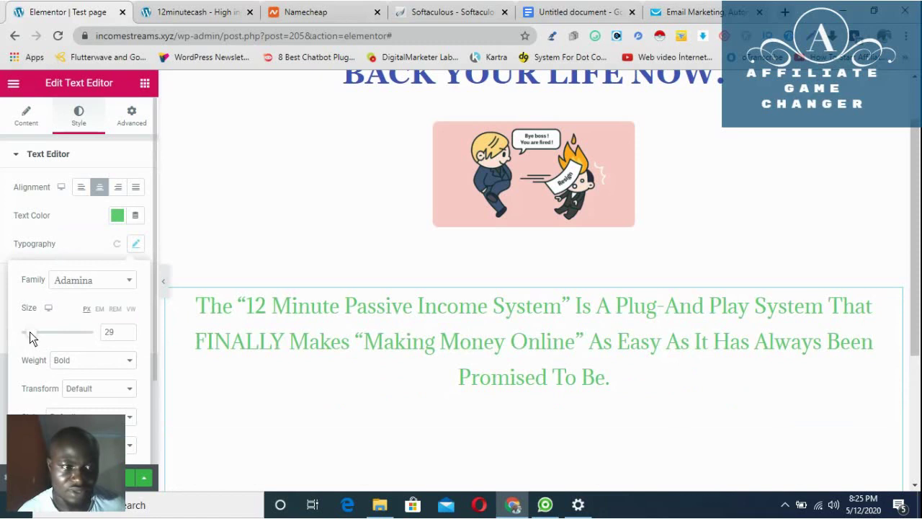
{"action": "left_click_drag", "start_coordinate": [28, 331], "coordinate": [29, 337]}
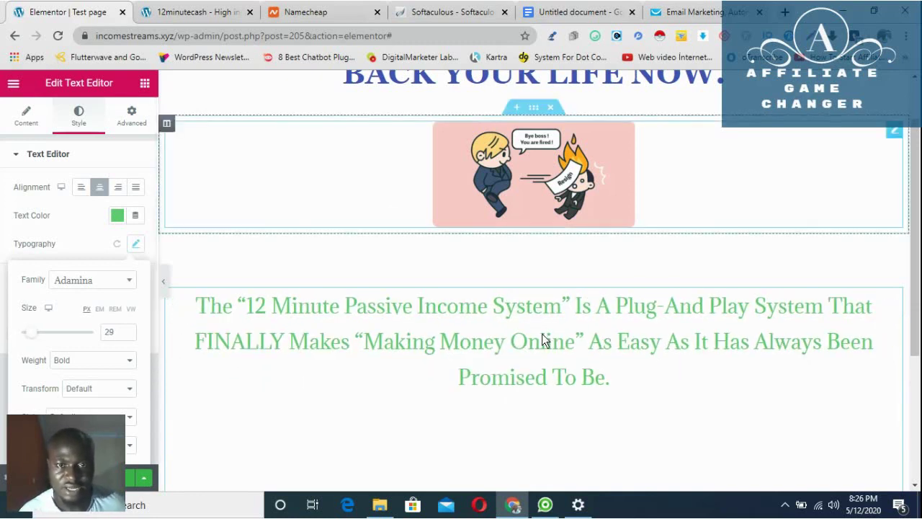
Step: Switch the paragraph to Times New Roman Bold at 25 px in a brighter green
{"action": "scroll", "coordinate": [614, 397], "scroll_direction": "down", "scroll_amount": 3}
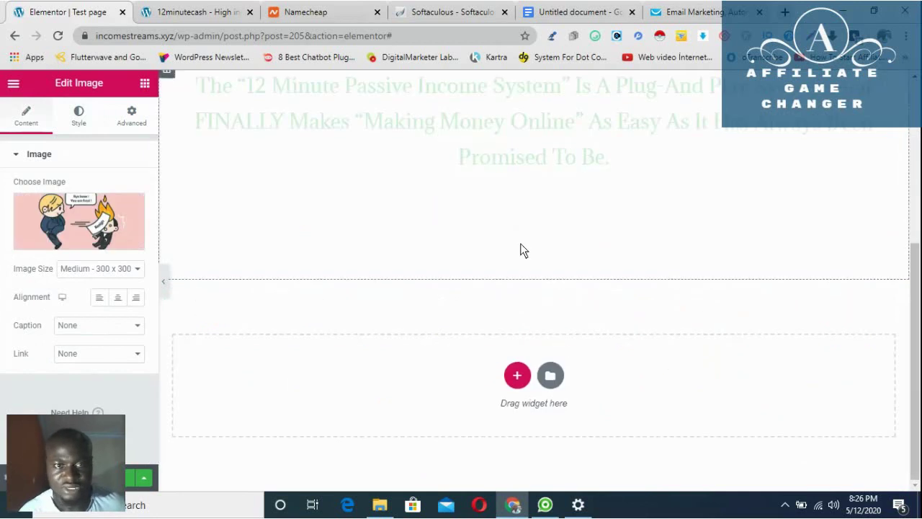
{"action": "scroll", "coordinate": [522, 249], "scroll_direction": "up", "scroll_amount": 2}
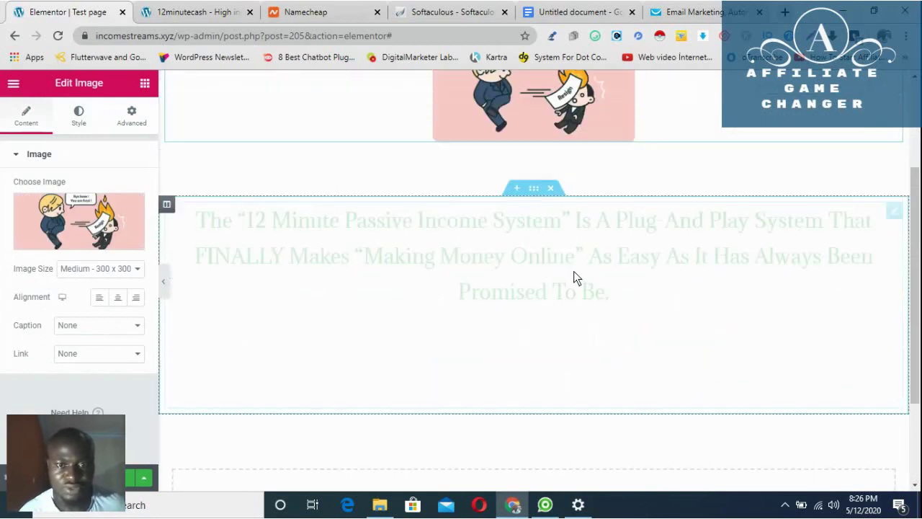
{"action": "left_click", "coordinate": [610, 320]}
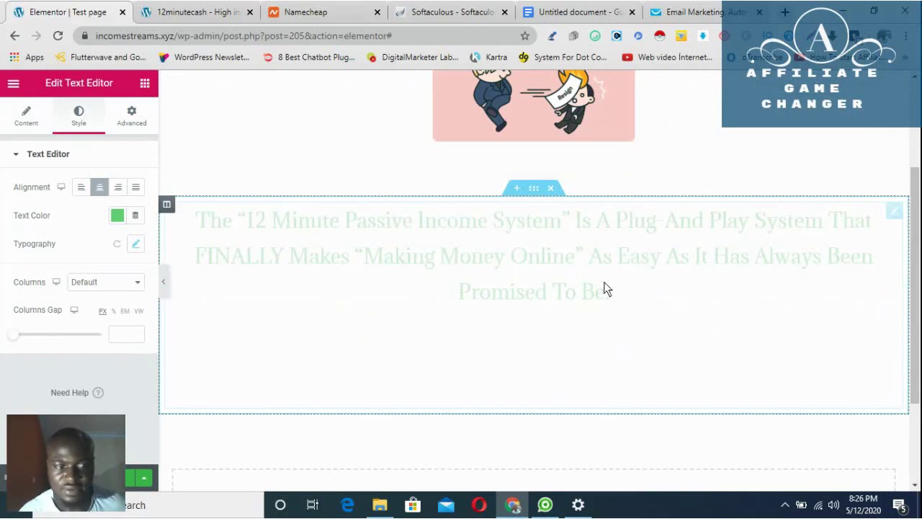
{"action": "scroll", "coordinate": [591, 273], "scroll_direction": "up", "scroll_amount": 1}
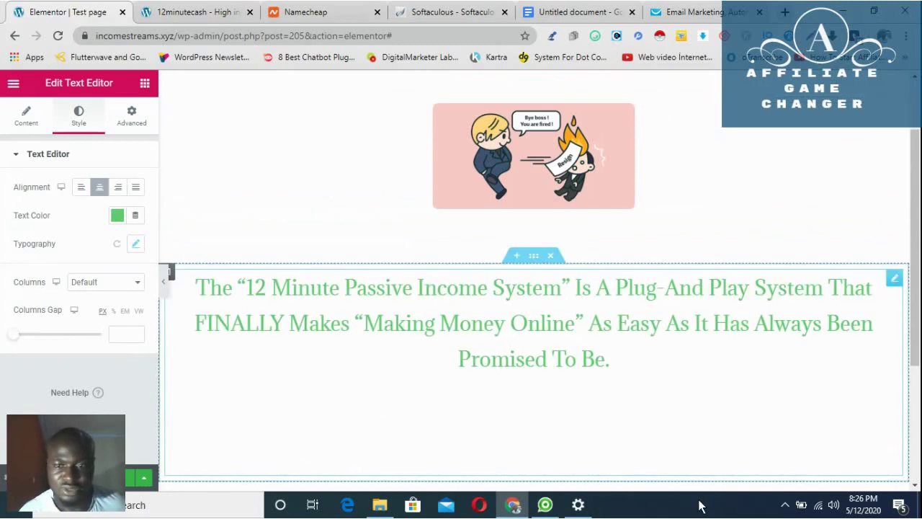
{"action": "scroll", "coordinate": [576, 404], "scroll_direction": "down", "scroll_amount": 1}
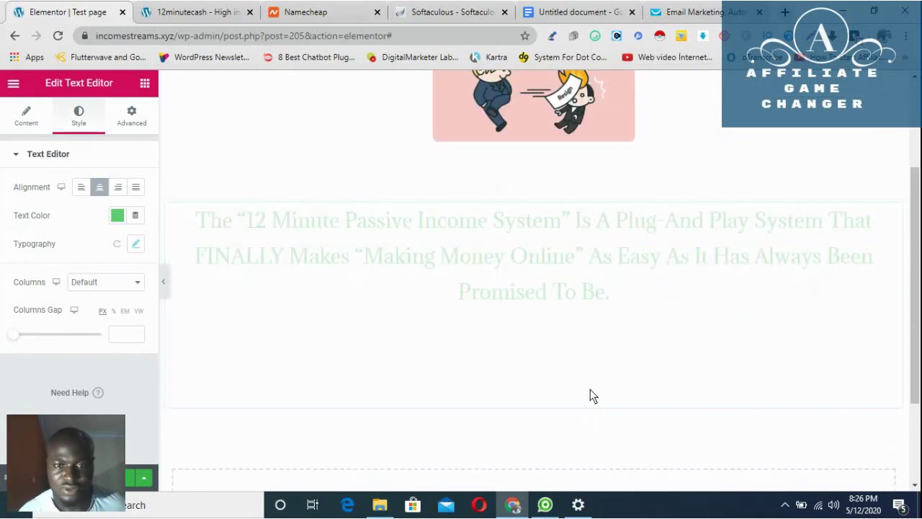
{"action": "left_click", "coordinate": [786, 505]}
{"action": "left_click", "coordinate": [810, 454]}
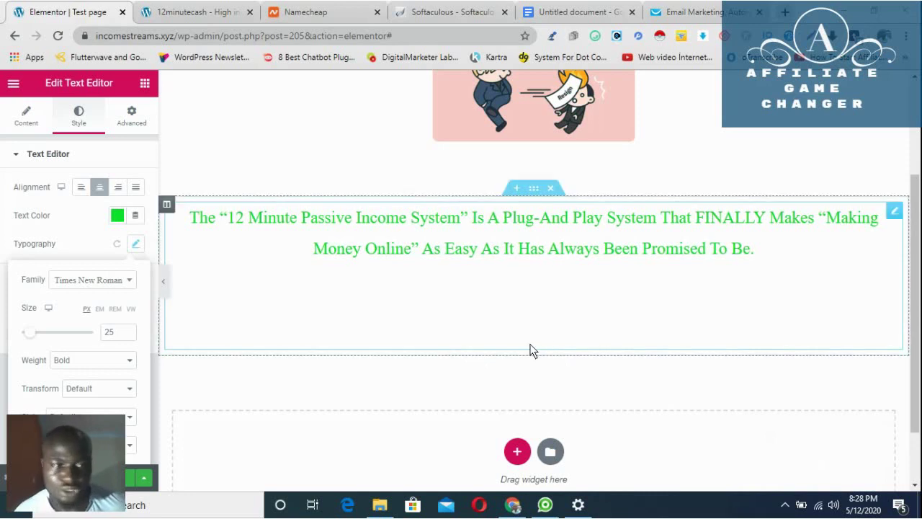
{"action": "scroll", "coordinate": [504, 364], "scroll_direction": "up", "scroll_amount": 2}
{"action": "scroll", "coordinate": [508, 352], "scroll_direction": "down", "scroll_amount": 1}
{"action": "scroll", "coordinate": [503, 321], "scroll_direction": "up", "scroll_amount": 1}
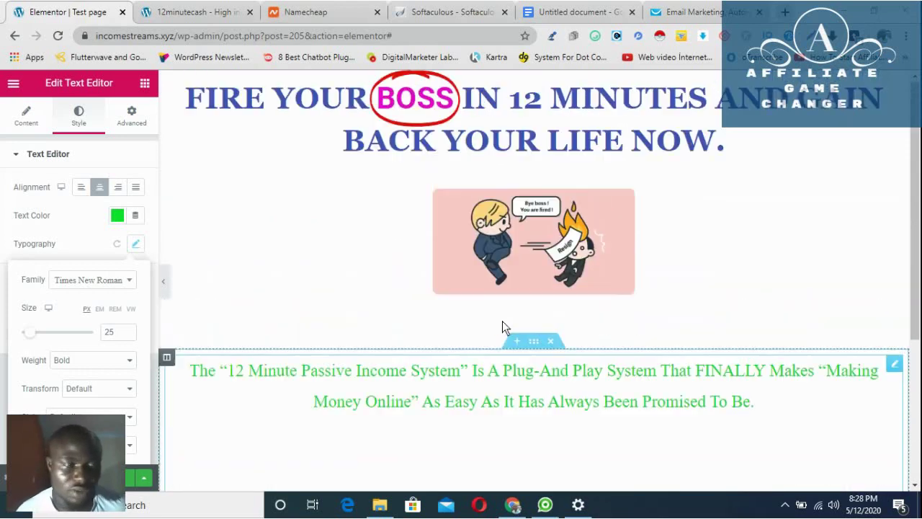
{"action": "scroll", "coordinate": [504, 212], "scroll_direction": "down", "scroll_amount": 1}
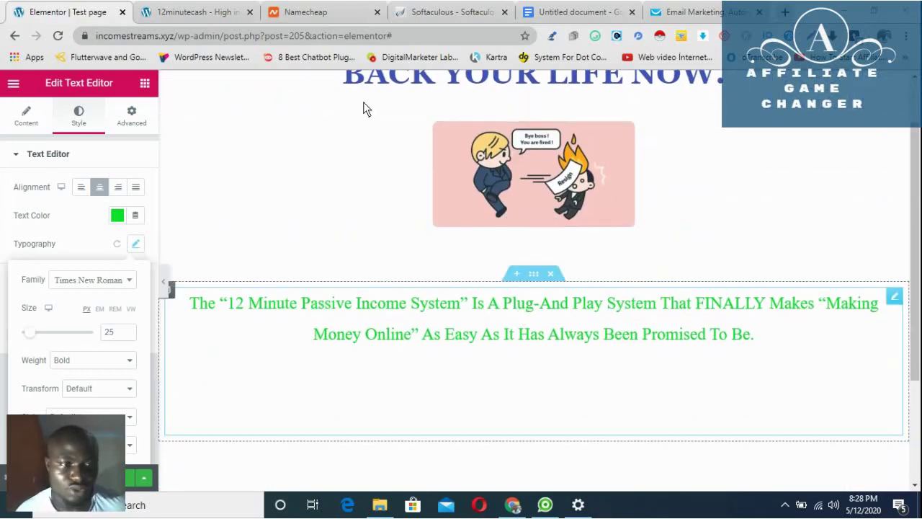
{"action": "left_click", "coordinate": [216, 12]}
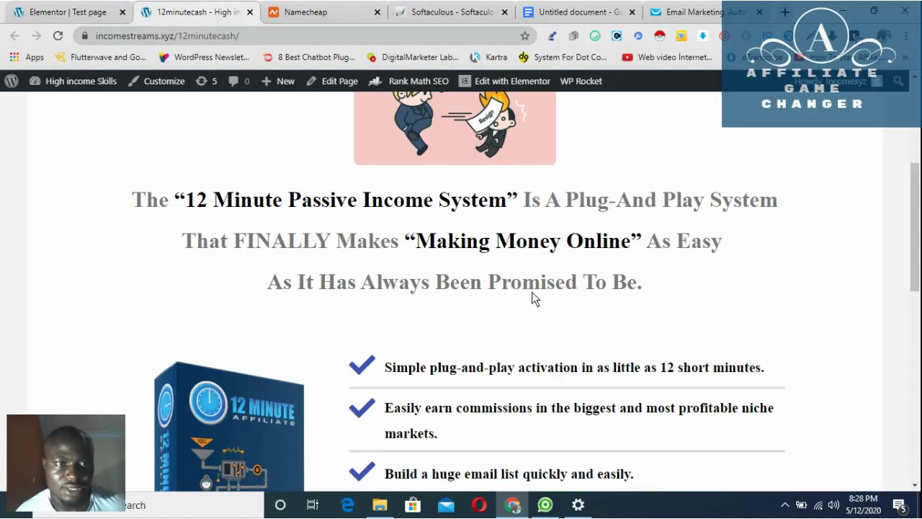
{"action": "scroll", "coordinate": [519, 288], "scroll_direction": "down", "scroll_amount": 3}
{"action": "scroll", "coordinate": [389, 241], "scroll_direction": "down", "scroll_amount": 1}
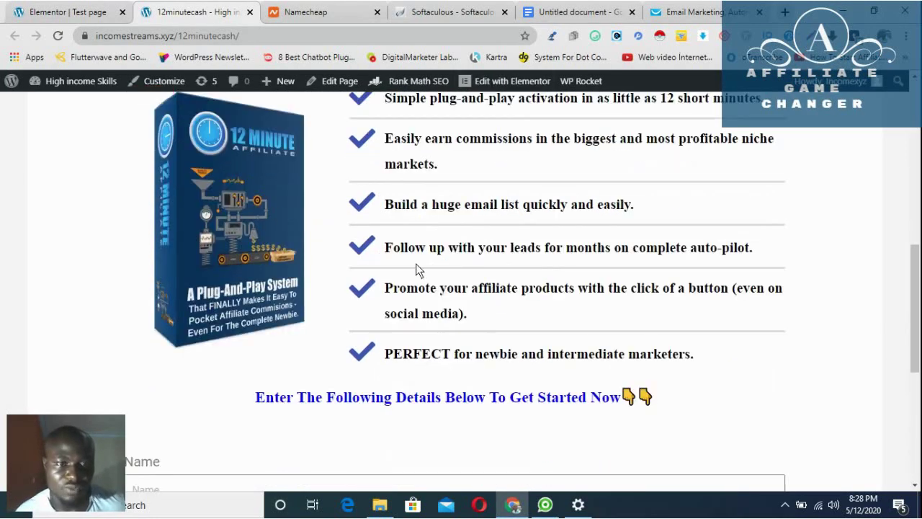
{"action": "scroll", "coordinate": [351, 196], "scroll_direction": "up", "scroll_amount": 1}
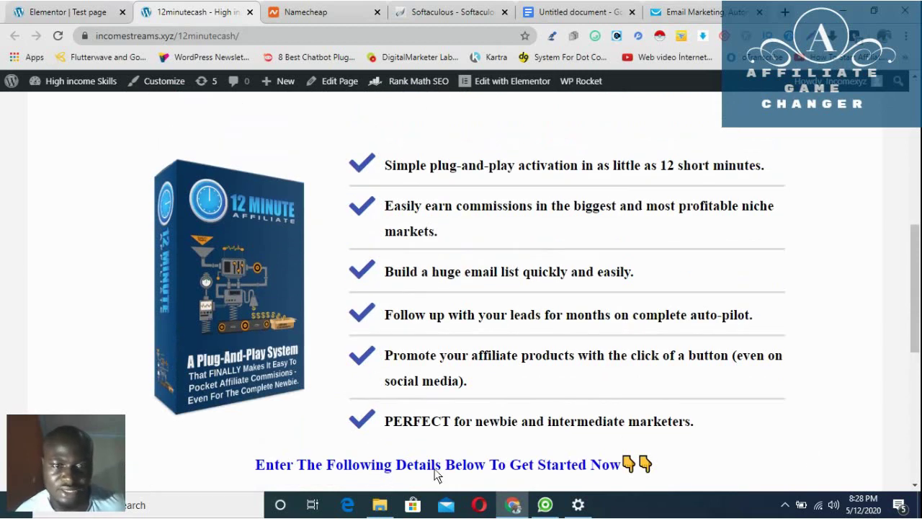
{"action": "left_click", "coordinate": [70, 11]}
{"action": "scroll", "coordinate": [425, 261], "scroll_direction": "down", "scroll_amount": 2}
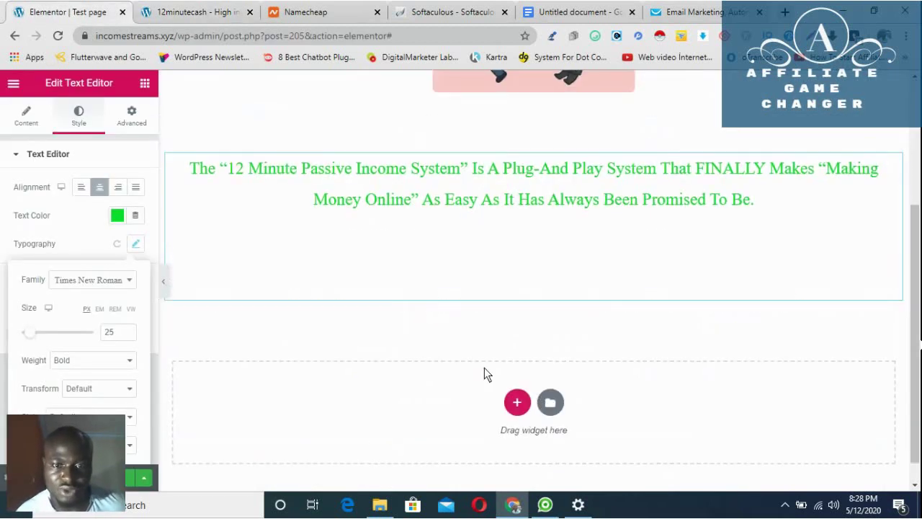
Step: Add a two-column section under the green paragraph with an Image widget in its left column
{"action": "left_click", "coordinate": [518, 402]}
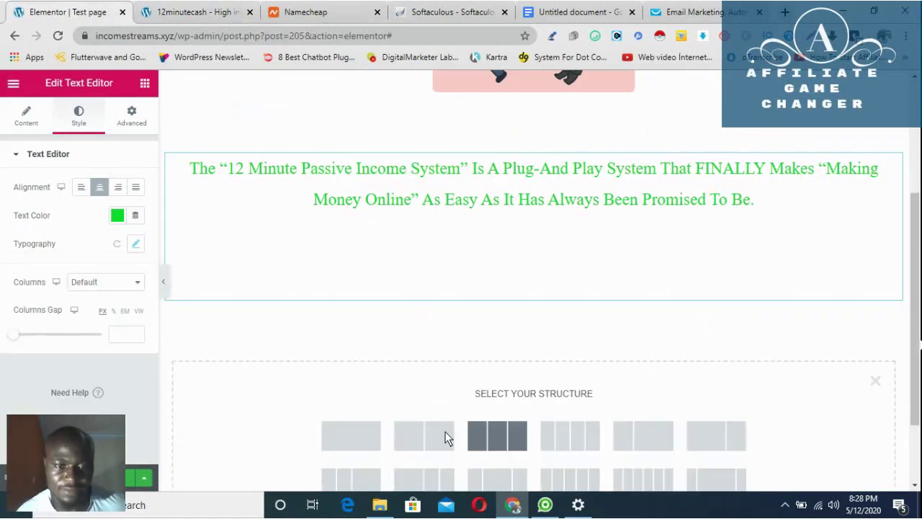
{"action": "scroll", "coordinate": [427, 421], "scroll_direction": "down", "scroll_amount": 1}
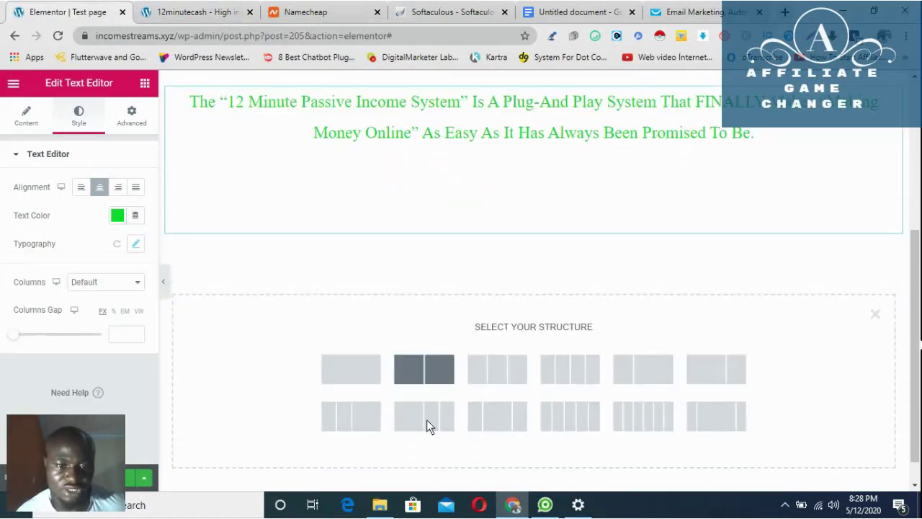
{"action": "left_click", "coordinate": [423, 377]}
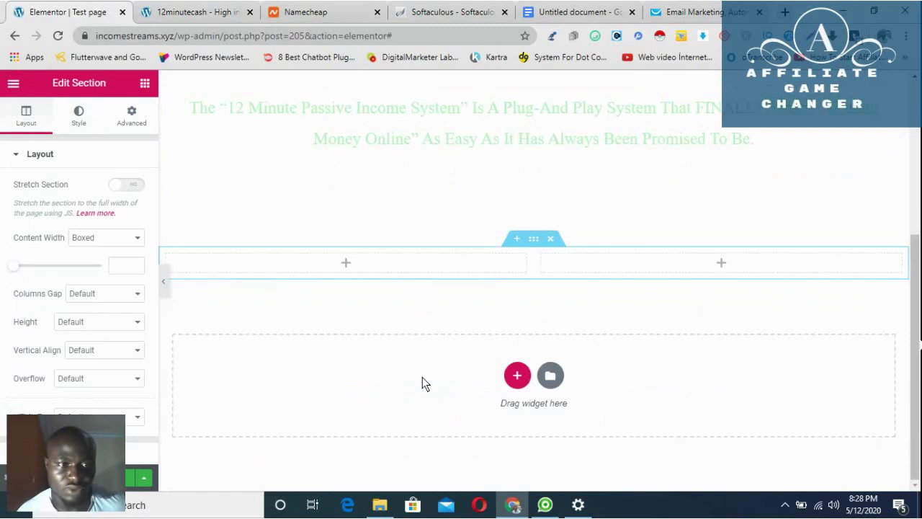
{"action": "left_click", "coordinate": [351, 264]}
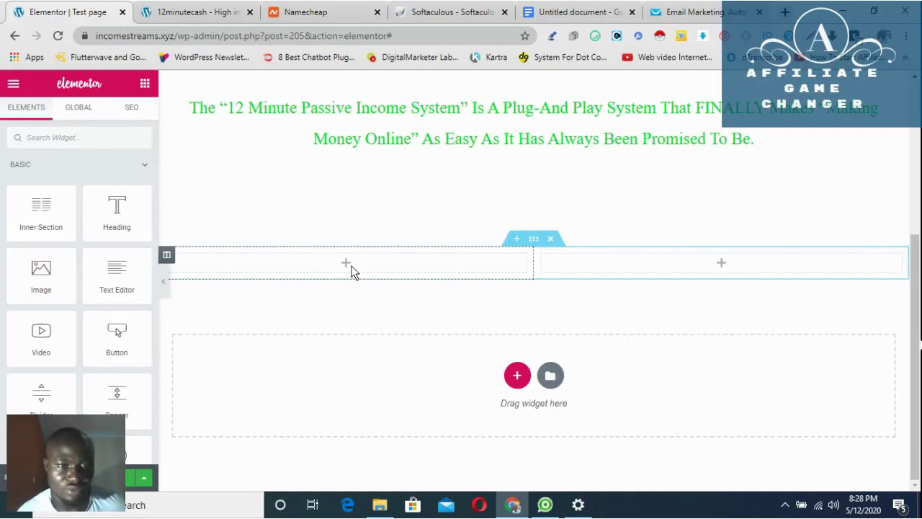
{"action": "left_click_drag", "start_coordinate": [43, 277], "coordinate": [344, 265]}
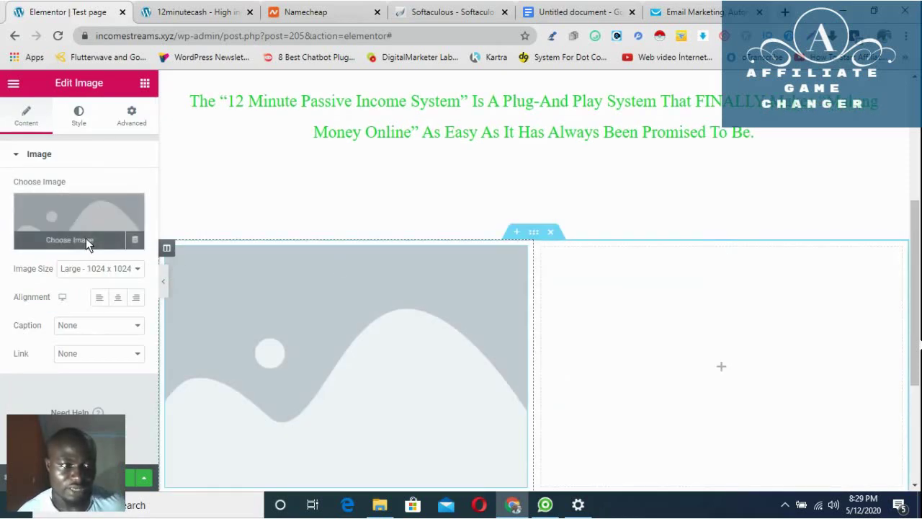
Step: Insert the learning.png illustration from the Media Library into the left column's Image widget
{"action": "left_click", "coordinate": [85, 240]}
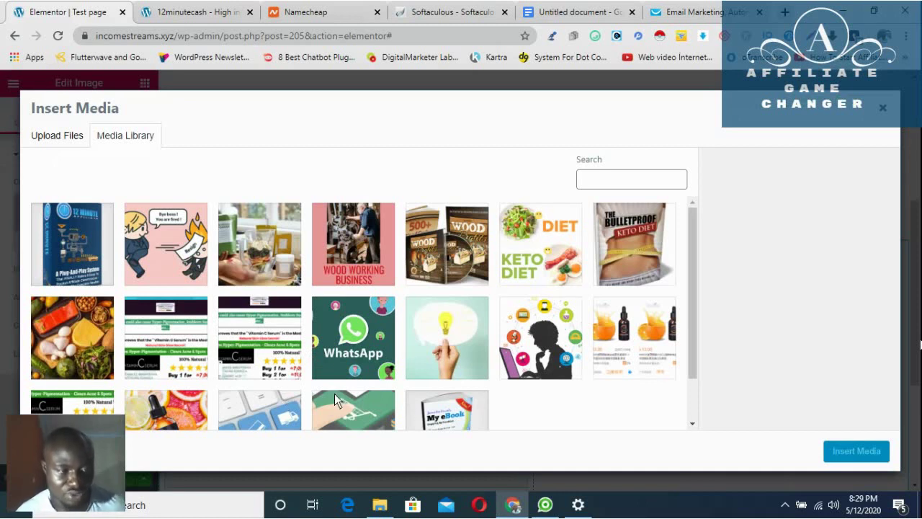
{"action": "left_click", "coordinate": [538, 333]}
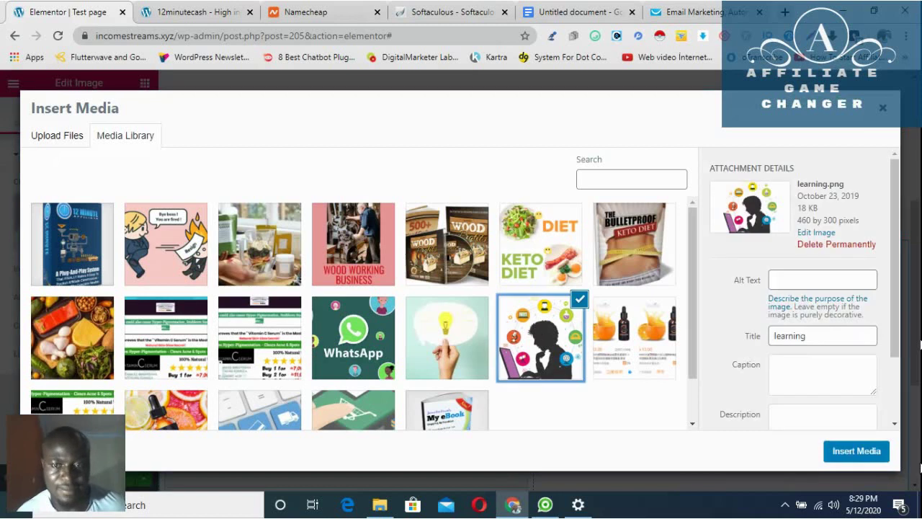
{"action": "left_click", "coordinate": [865, 451]}
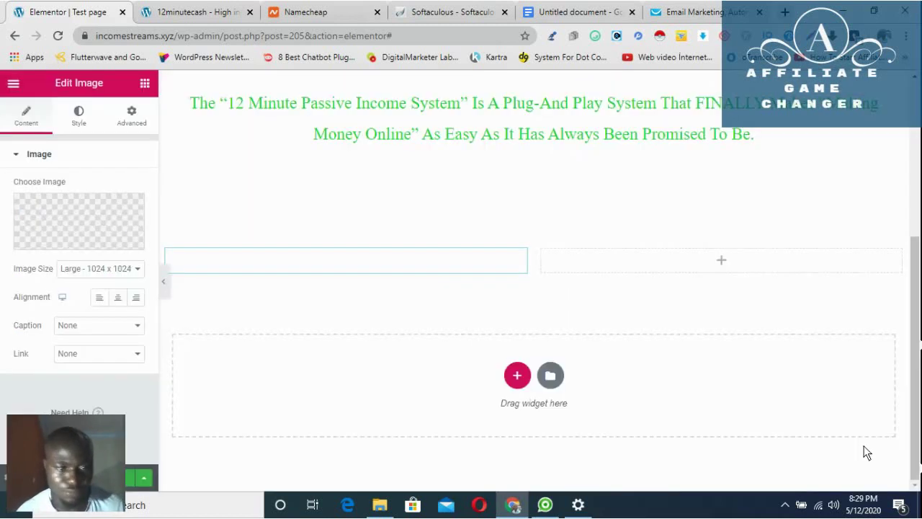
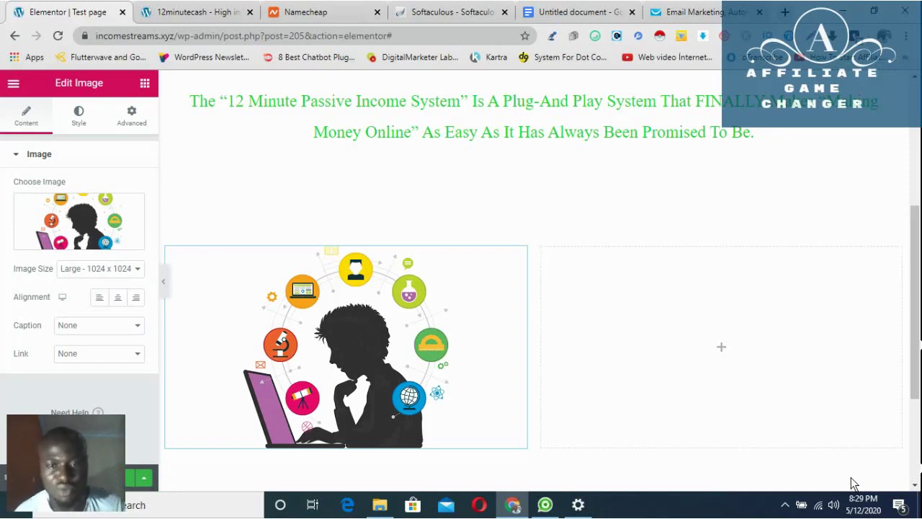
Step: Drop an Icon List widget with its three default items into the empty right column beside the illustration
{"action": "scroll", "coordinate": [857, 485], "scroll_direction": "up", "scroll_amount": 2}
{"action": "scroll", "coordinate": [823, 477], "scroll_direction": "down", "scroll_amount": 4}
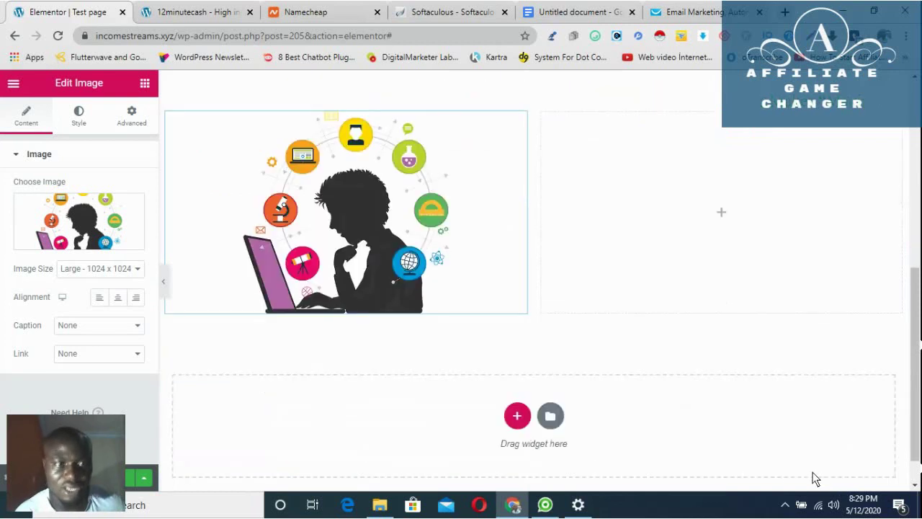
{"action": "scroll", "coordinate": [509, 262], "scroll_direction": "down", "scroll_amount": 1}
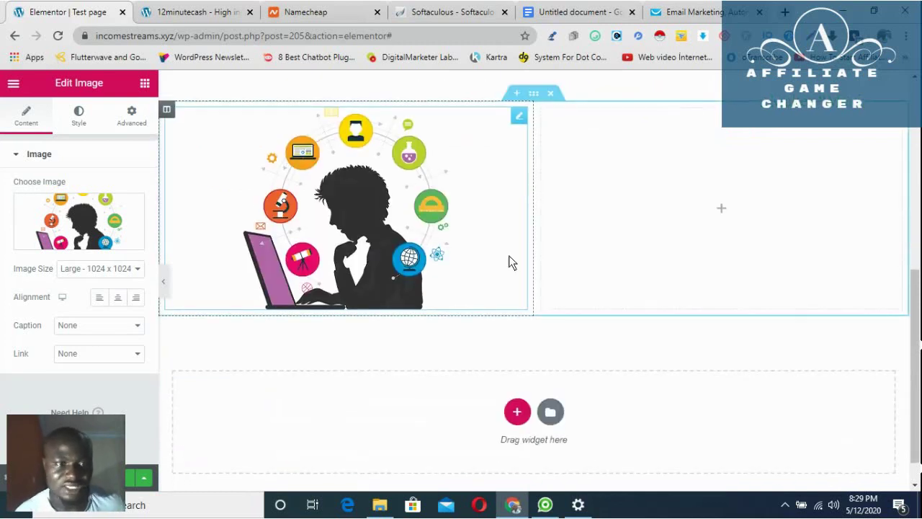
{"action": "left_click", "coordinate": [660, 168]}
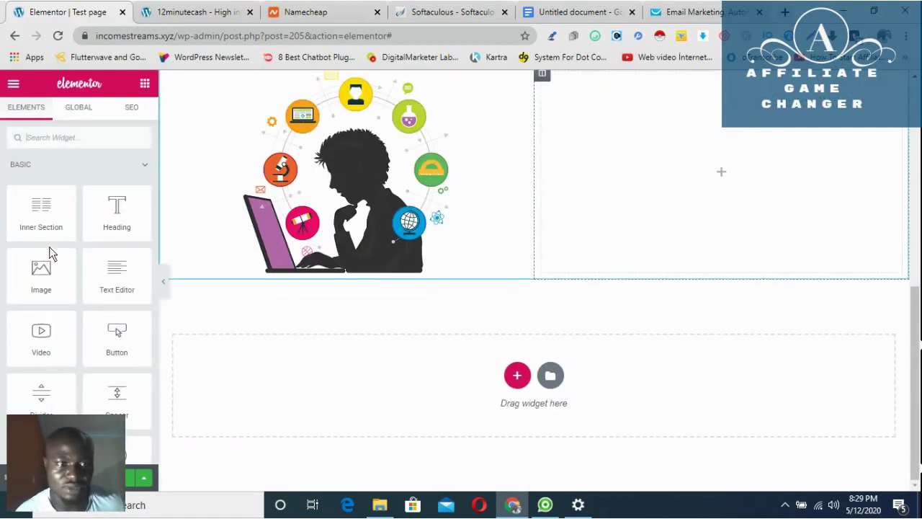
{"action": "scroll", "coordinate": [85, 292], "scroll_direction": "down", "scroll_amount": 2}
{"action": "scroll", "coordinate": [85, 292], "scroll_direction": "down", "scroll_amount": 4}
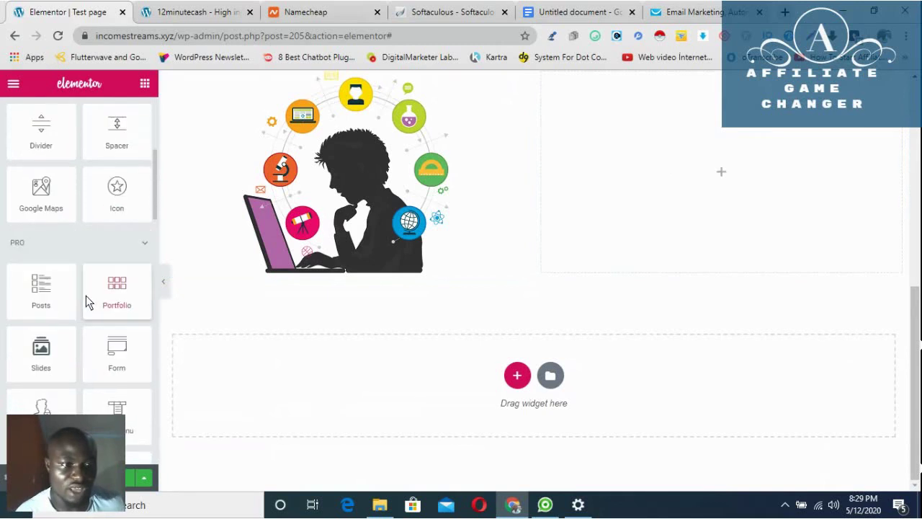
{"action": "scroll", "coordinate": [84, 297], "scroll_direction": "down", "scroll_amount": 6}
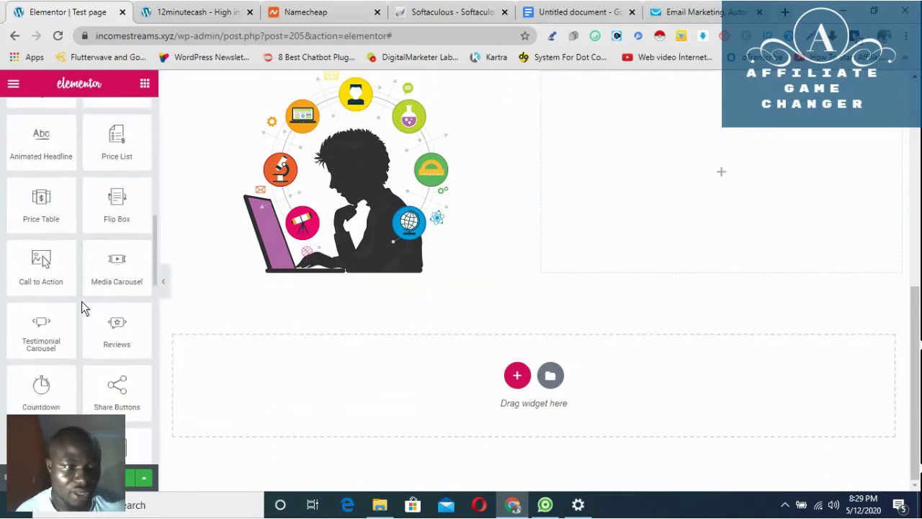
{"action": "scroll", "coordinate": [81, 300], "scroll_direction": "down", "scroll_amount": 3}
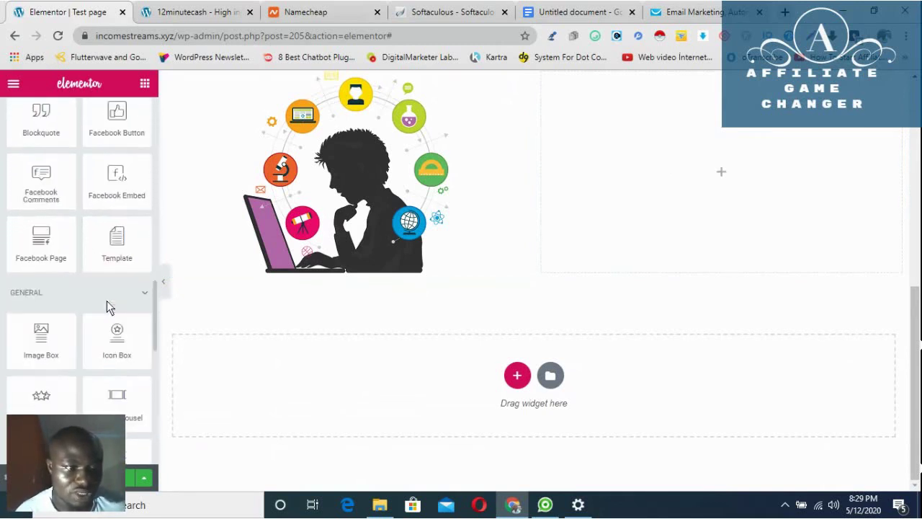
{"action": "scroll", "coordinate": [112, 308], "scroll_direction": "down", "scroll_amount": 1}
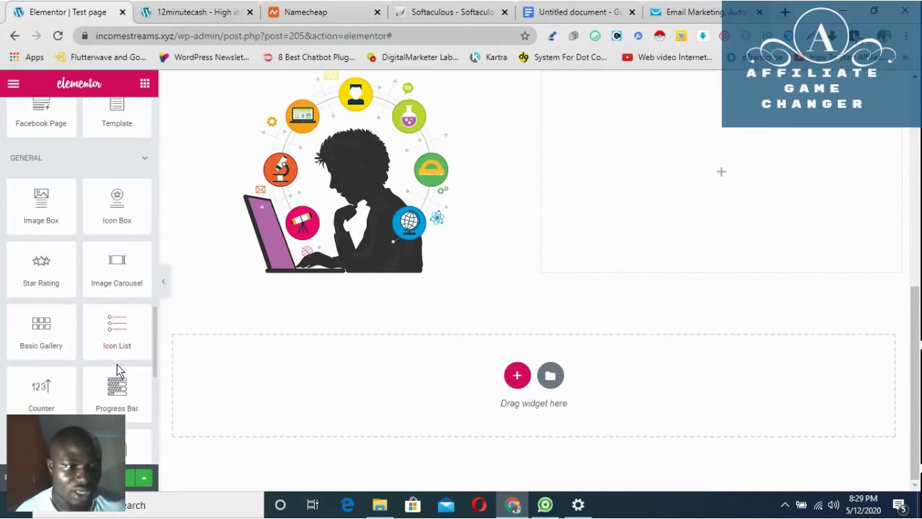
{"action": "left_click_drag", "start_coordinate": [112, 342], "coordinate": [678, 157]}
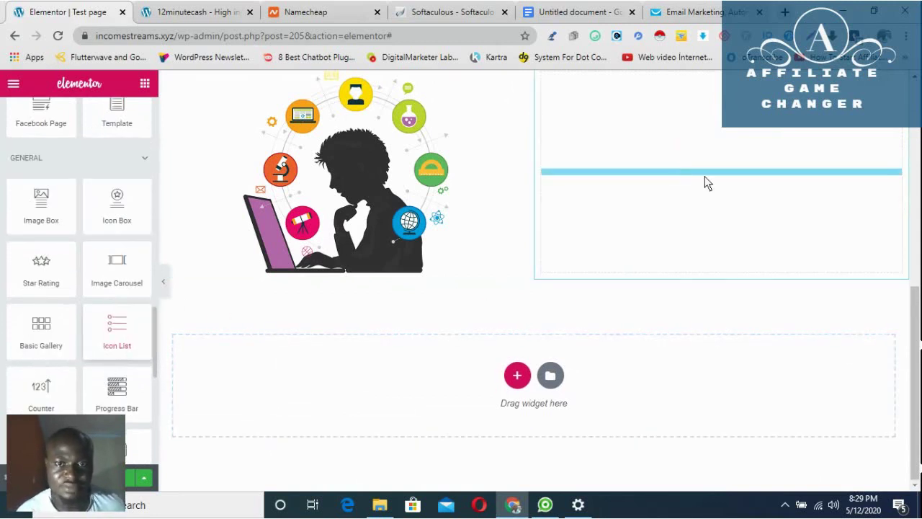
{"action": "left_click_drag", "start_coordinate": [684, 209], "coordinate": [684, 209]}
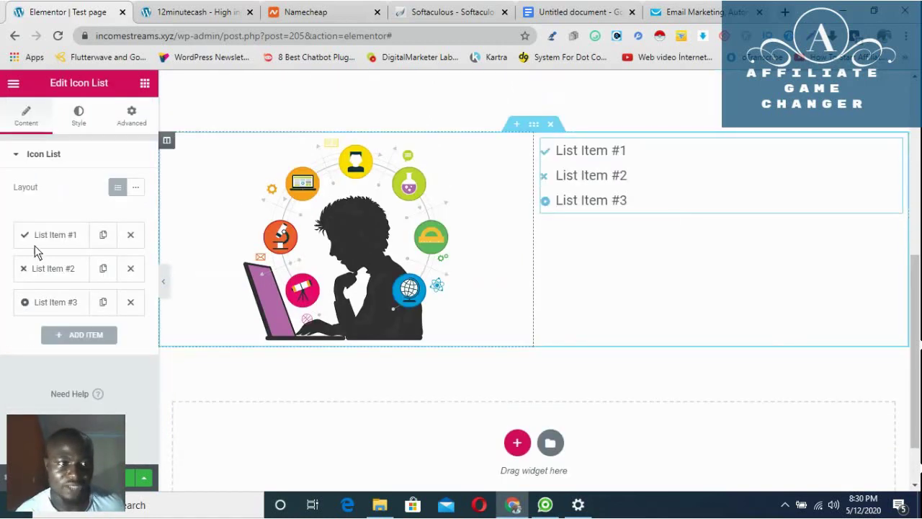
Step: Clear the first list item's placeholder text and copy the first benefit bullet from the Google Doc
{"action": "left_click", "coordinate": [83, 235]}
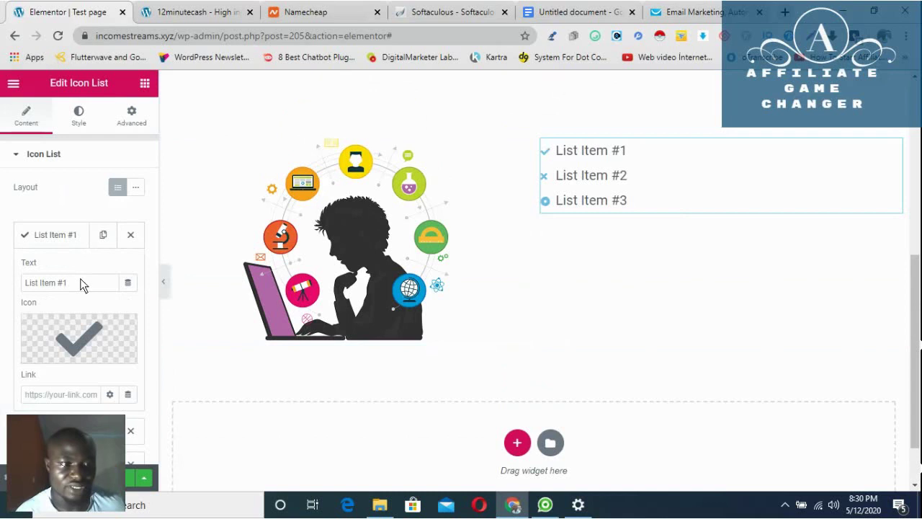
{"action": "left_click_drag", "start_coordinate": [80, 281], "coordinate": [17, 273]}
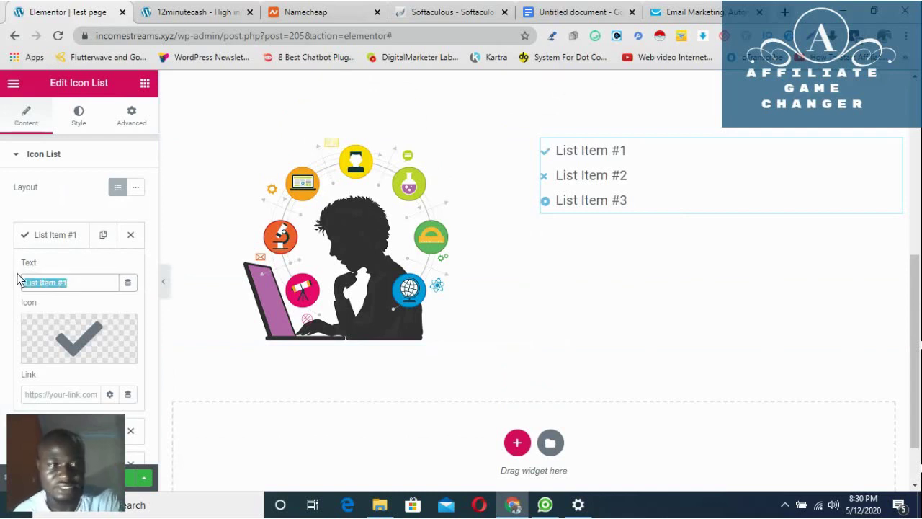
{"action": "key", "text": "BackSpace"}
{"action": "left_click", "coordinate": [569, 8]}
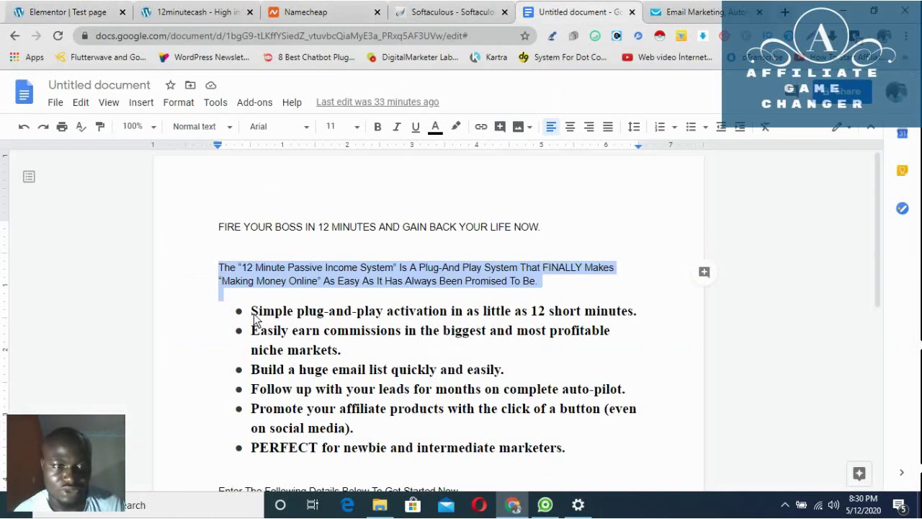
{"action": "left_click_drag", "start_coordinate": [254, 312], "coordinate": [641, 315]}
{"action": "right_click", "coordinate": [606, 317]}
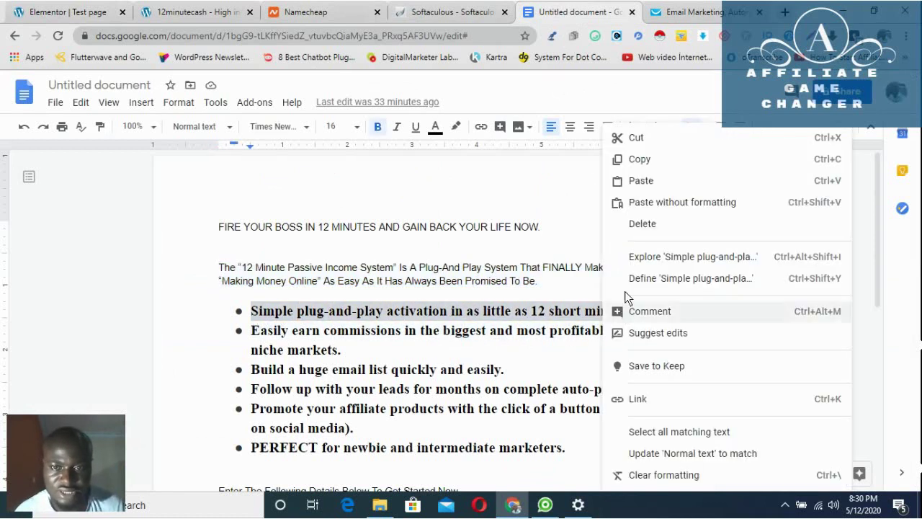
{"action": "left_click", "coordinate": [640, 160]}
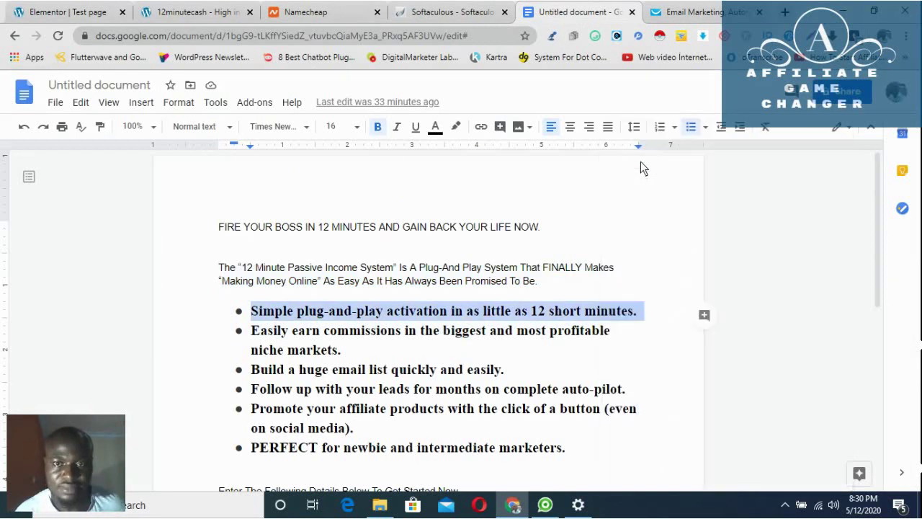
Step: Paste the plug-and-play activation bullet into the first list item's text
{"action": "left_click", "coordinate": [89, 16]}
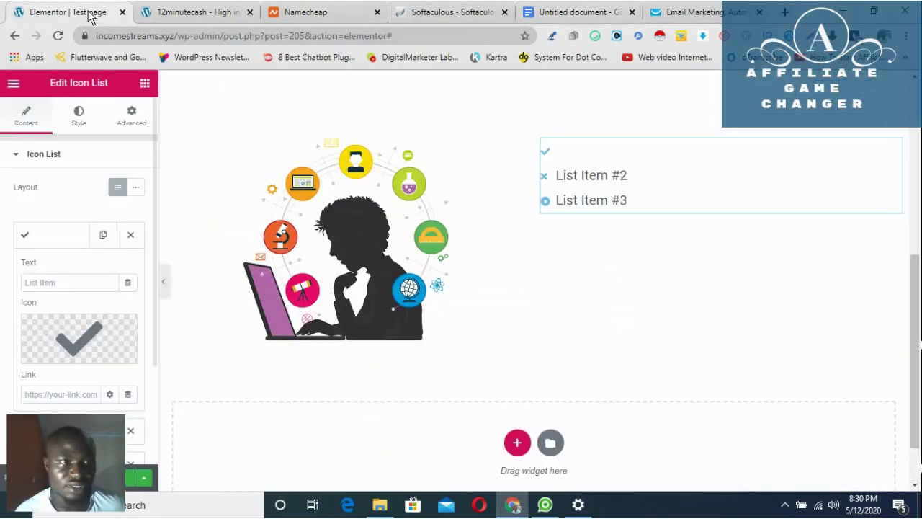
{"action": "left_click", "coordinate": [55, 282]}
{"action": "right_click", "coordinate": [55, 281]}
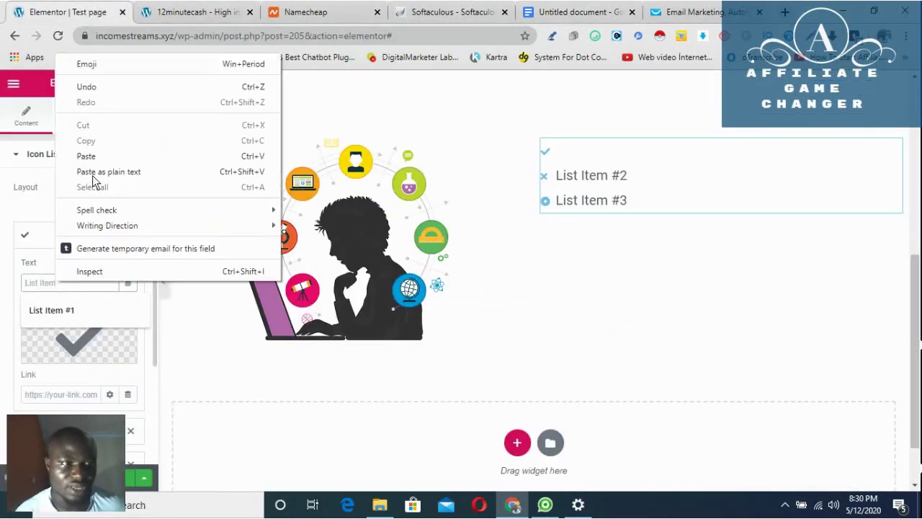
{"action": "left_click", "coordinate": [95, 154]}
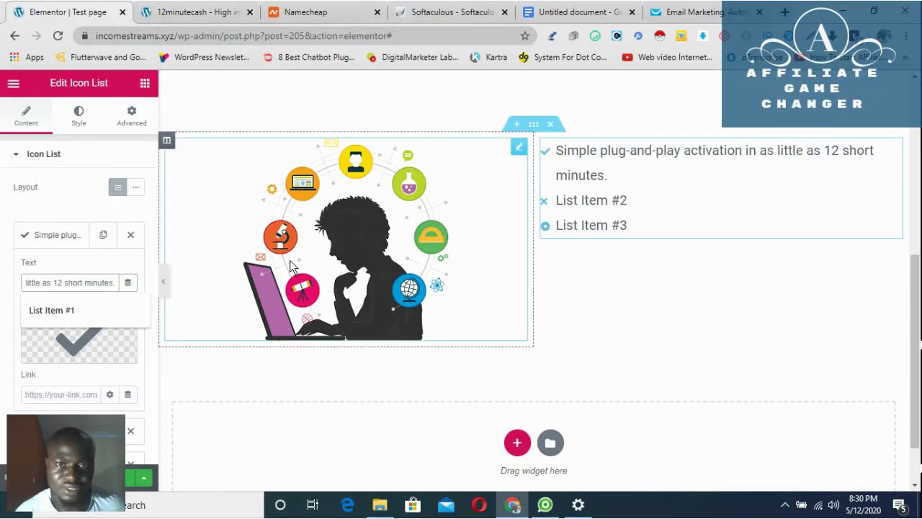
{"action": "left_click", "coordinate": [72, 310]}
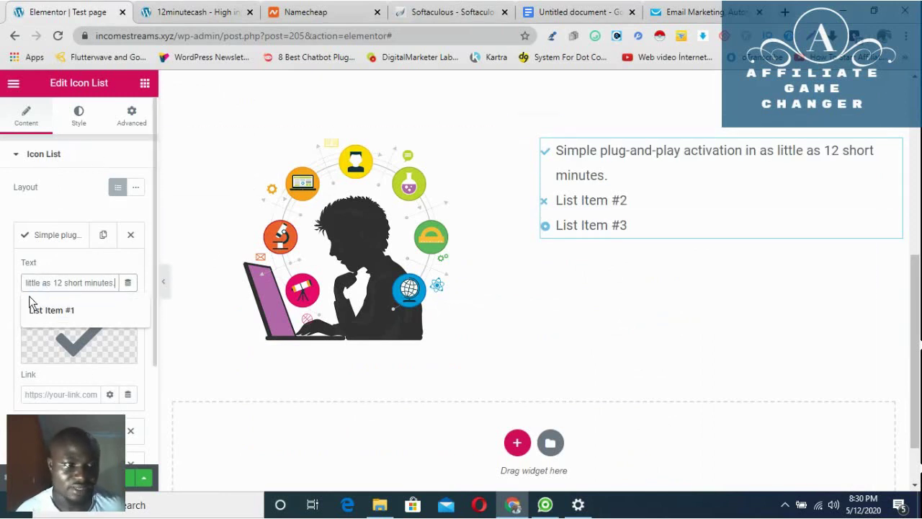
{"action": "left_click", "coordinate": [75, 259]}
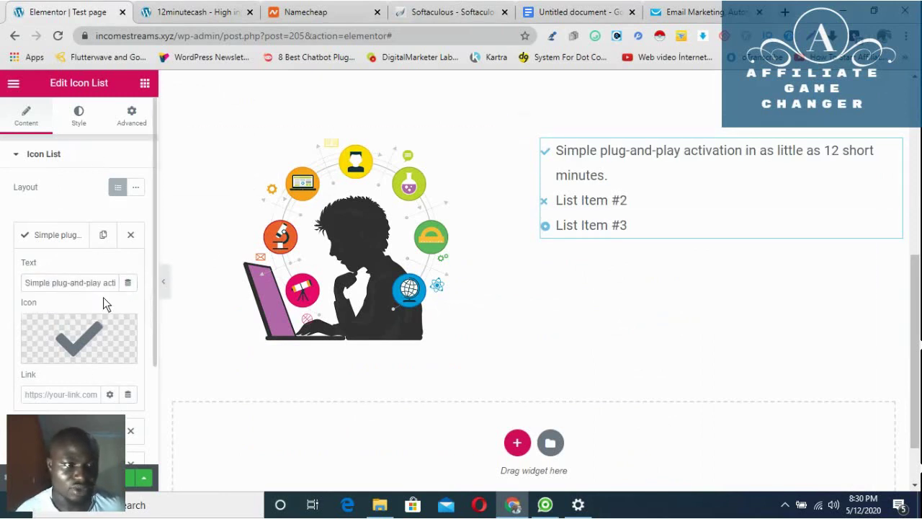
{"action": "left_click", "coordinate": [61, 239]}
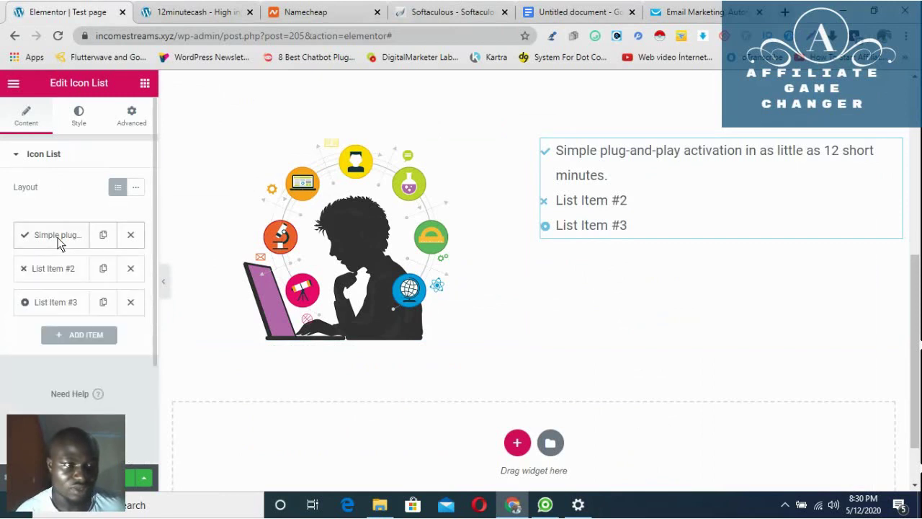
Step: Clear the second item's placeholder and copy the 'Easily earn commissions in the biggest and most profitable' line
{"action": "left_click", "coordinate": [70, 275]}
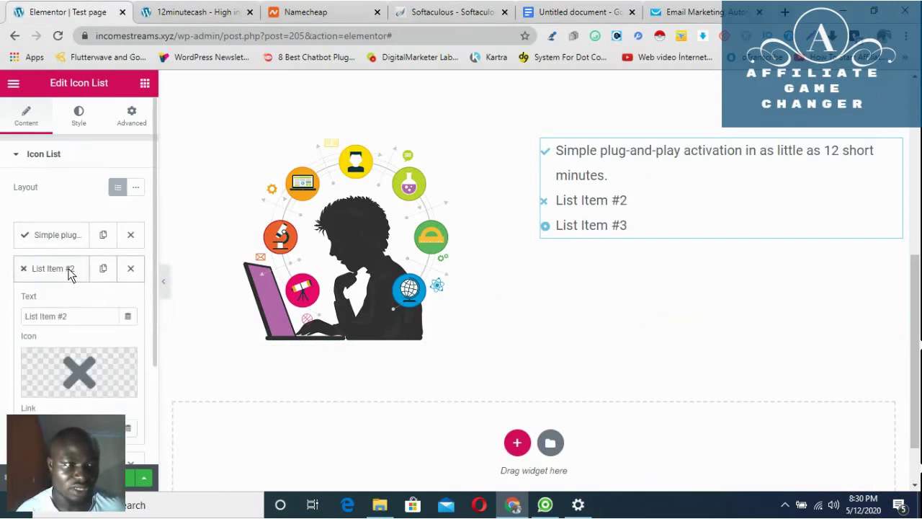
{"action": "triple_click", "coordinate": [81, 316]}
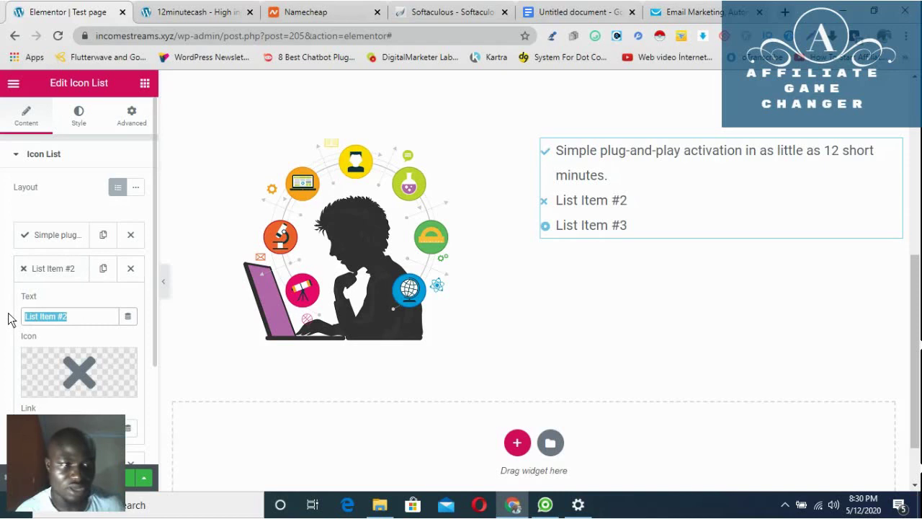
{"action": "key", "text": "BackSpace"}
{"action": "left_click", "coordinate": [569, 11]}
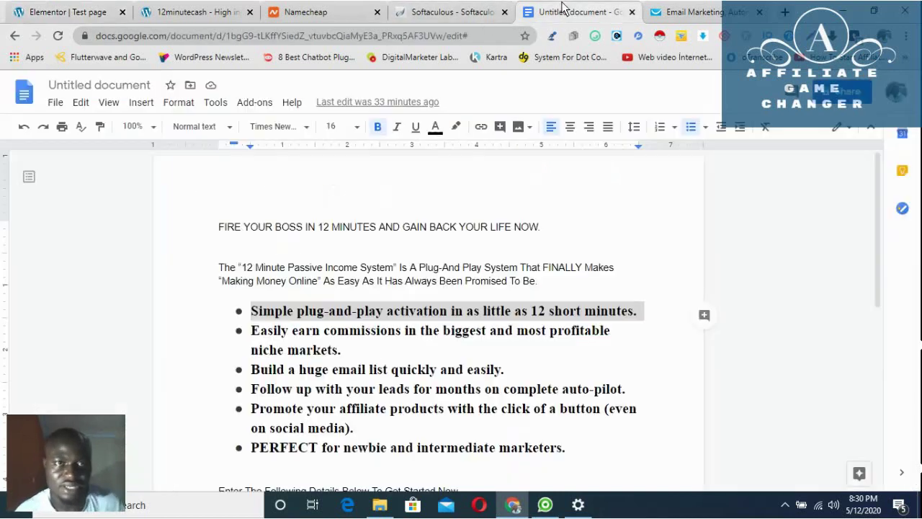
{"action": "double_click", "coordinate": [253, 330]}
{"action": "left_click_drag", "start_coordinate": [322, 337], "coordinate": [573, 340]}
{"action": "right_click", "coordinate": [574, 340]}
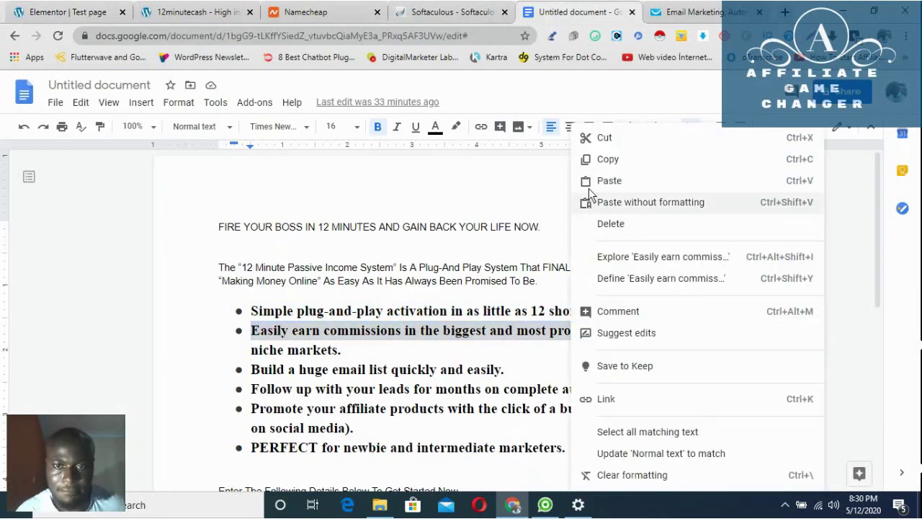
{"action": "left_click", "coordinate": [625, 160]}
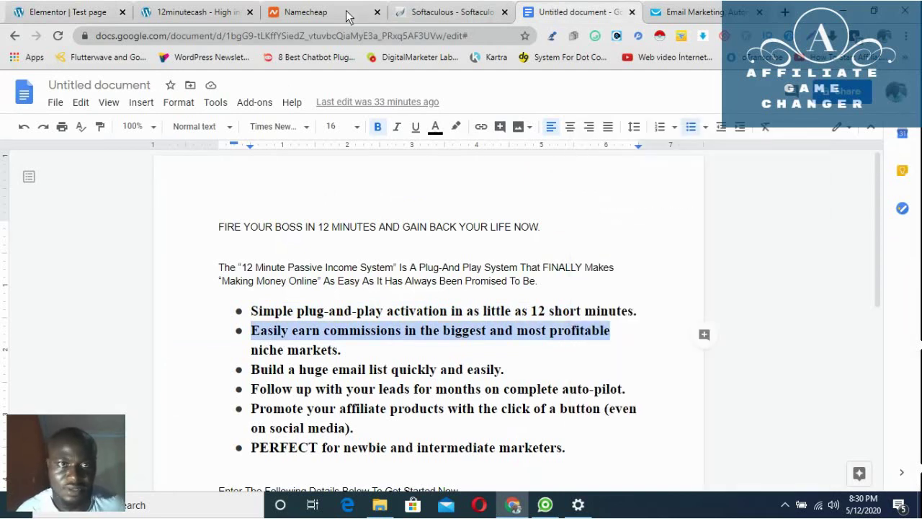
Step: Paste the earn-commissions line into the second list item's text
{"action": "left_click", "coordinate": [116, 10]}
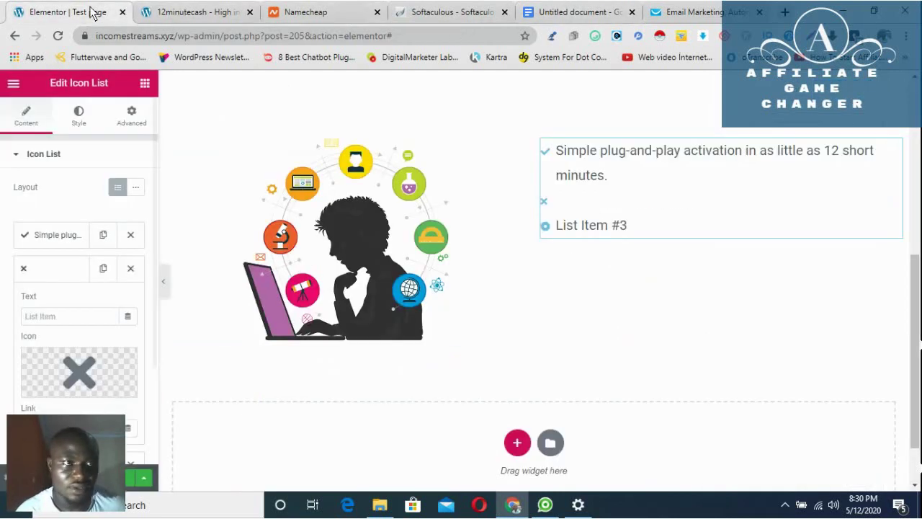
{"action": "left_click", "coordinate": [68, 317]}
{"action": "key", "text": "ctrl+v"}
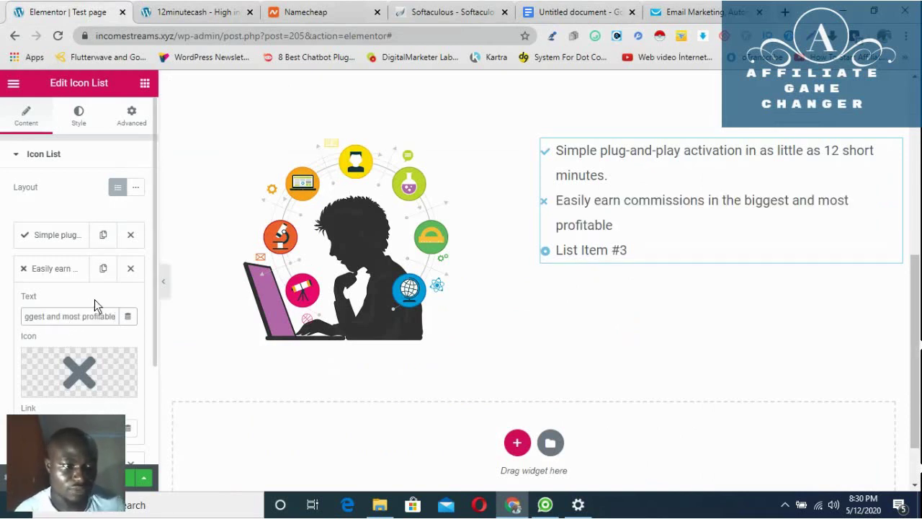
{"action": "left_click", "coordinate": [68, 242]}
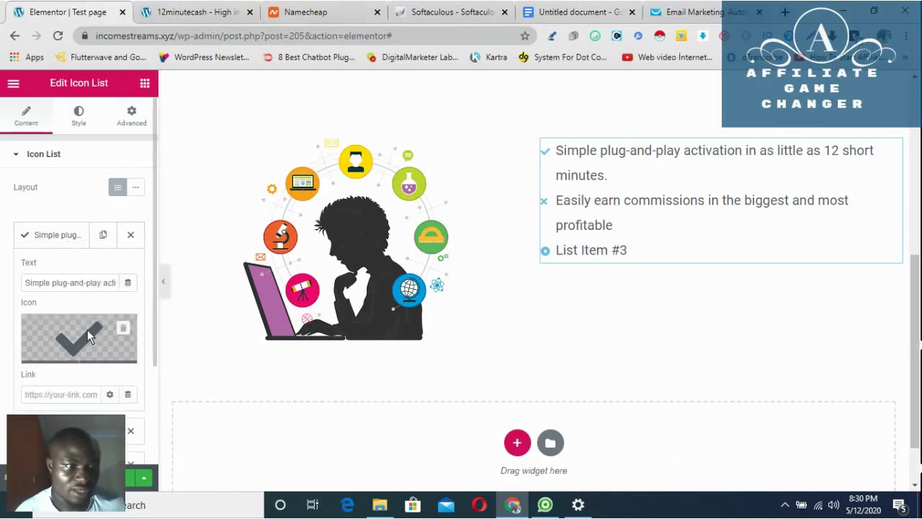
Step: Confirm the first bullet keeps its checkmark icon
{"action": "mouse_move", "coordinate": [85, 339]}
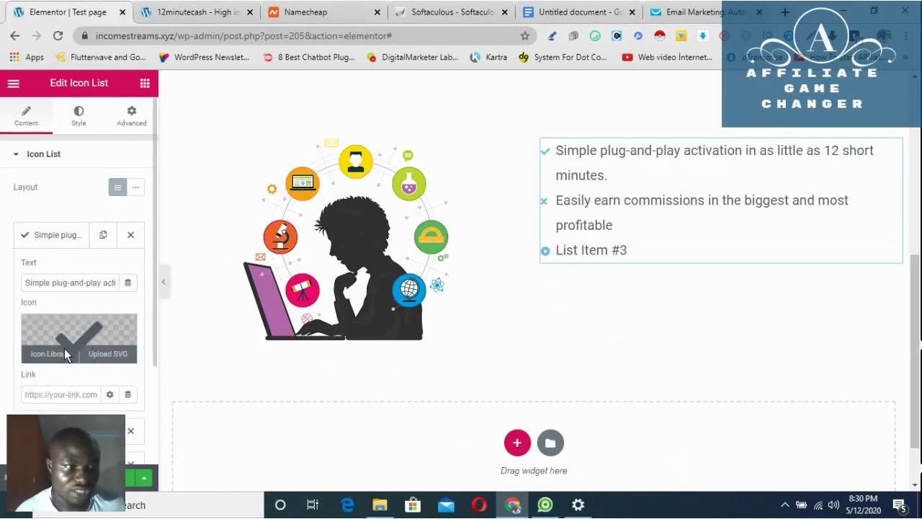
{"action": "left_click", "coordinate": [66, 341]}
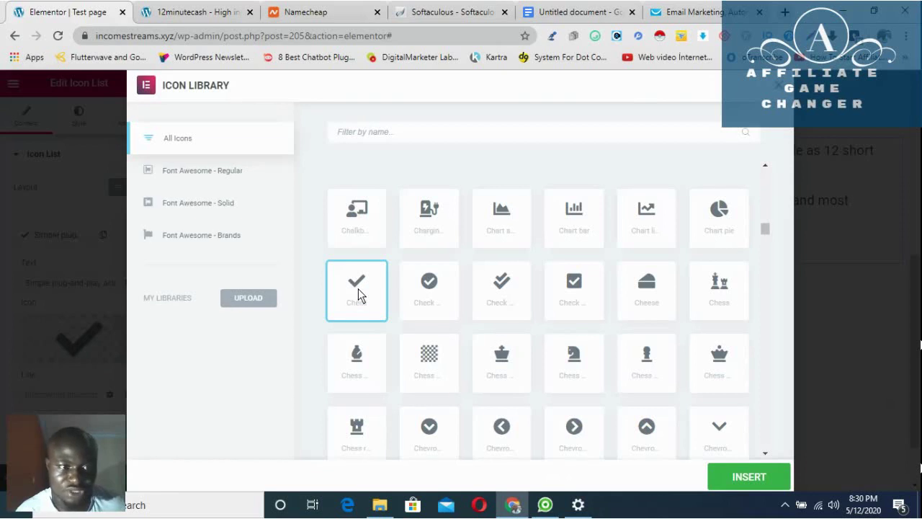
{"action": "left_click", "coordinate": [730, 475]}
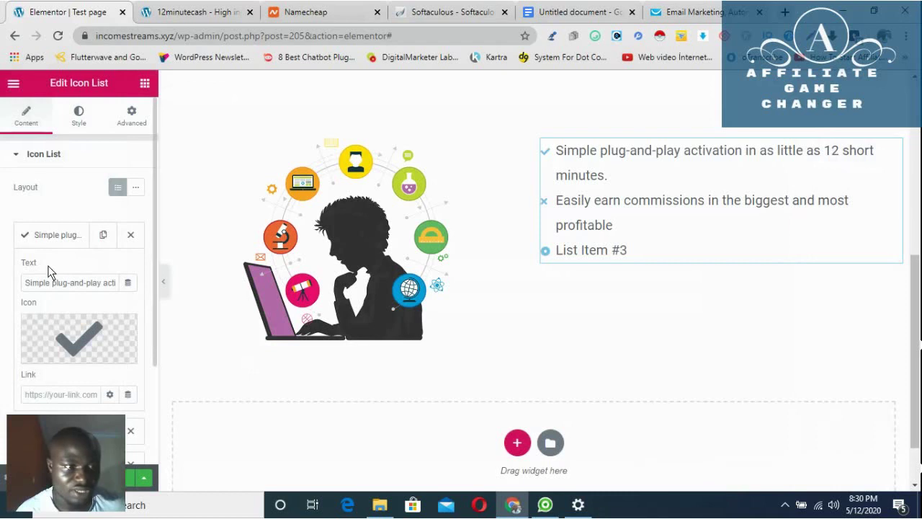
{"action": "left_click", "coordinate": [62, 235]}
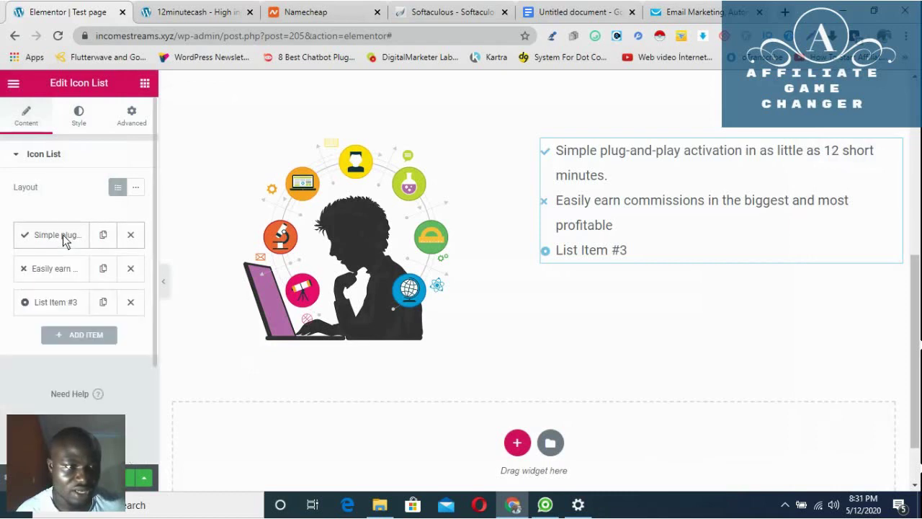
Step: Set the second bullet's icon to the Check icon found by searching 'check' in the Icon Library
{"action": "left_click", "coordinate": [70, 279]}
{"action": "scroll", "coordinate": [70, 330], "scroll_direction": "down", "scroll_amount": 1}
{"action": "mouse_move", "coordinate": [75, 321]}
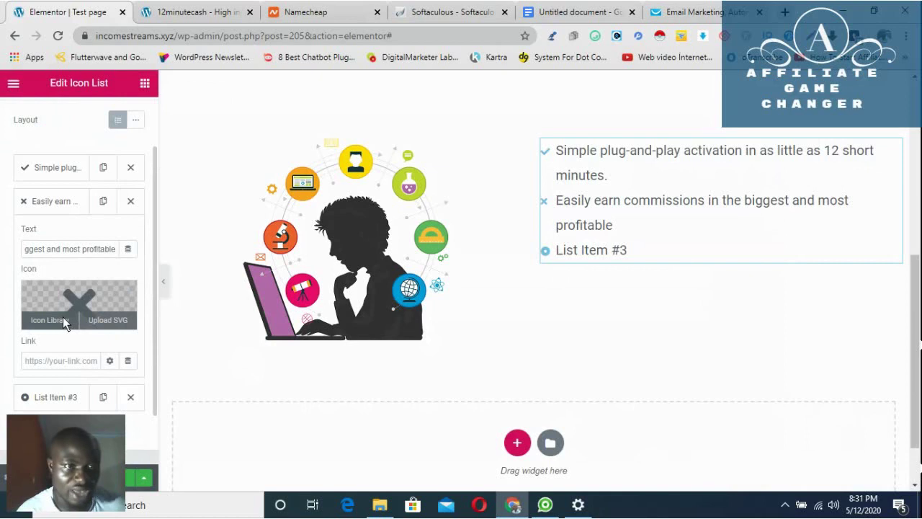
{"action": "left_click", "coordinate": [63, 320]}
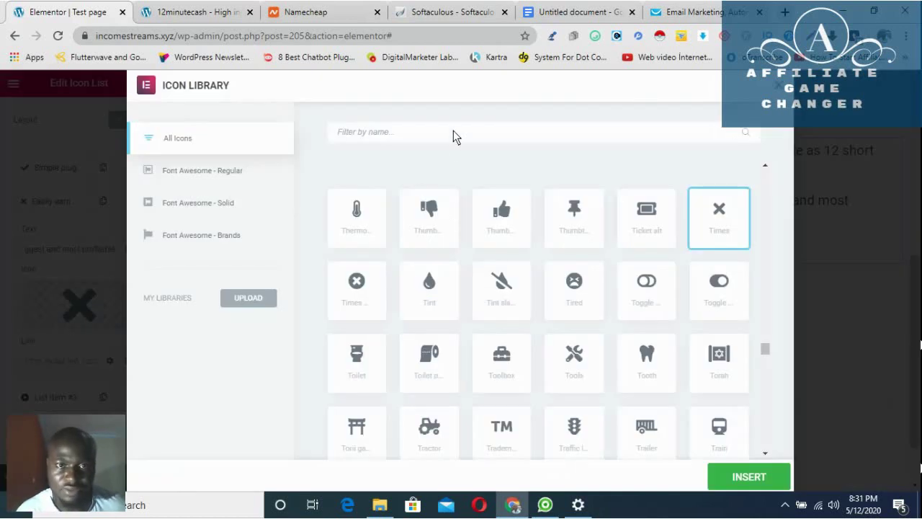
{"action": "type", "text": "check"}
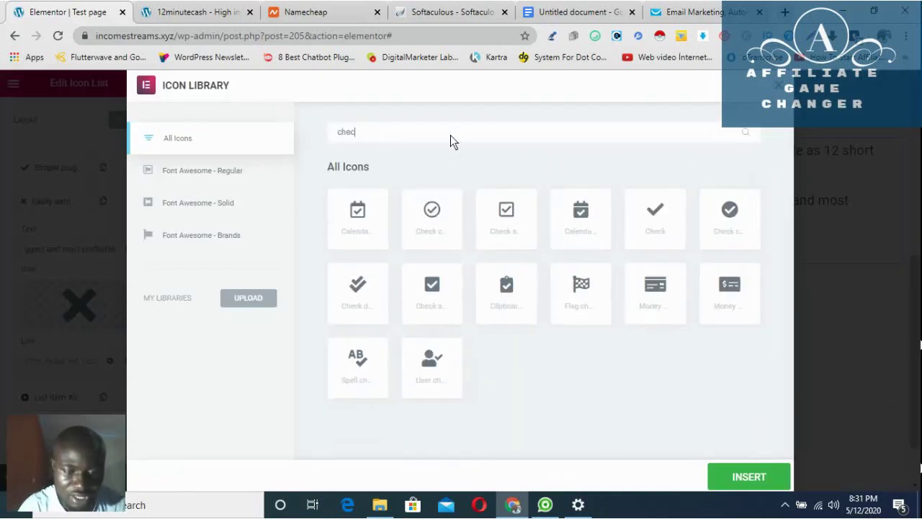
{"action": "left_click", "coordinate": [657, 213]}
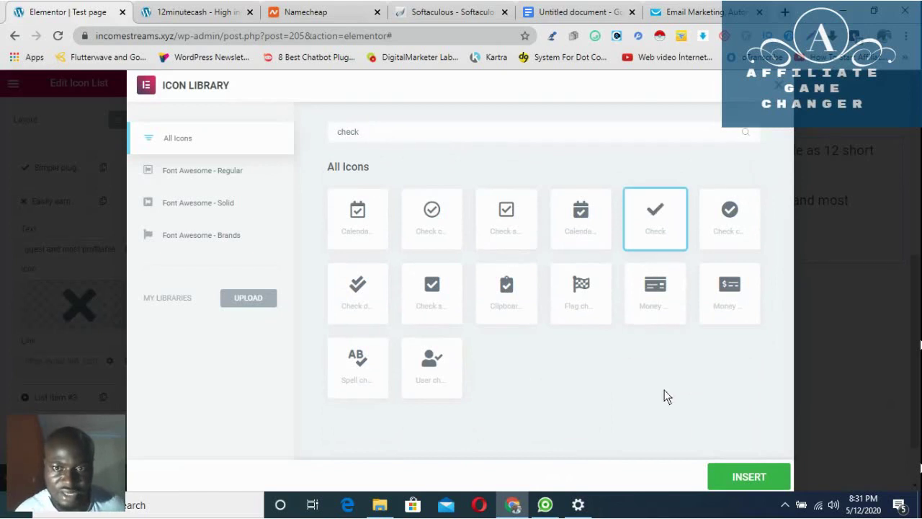
{"action": "left_click", "coordinate": [750, 476]}
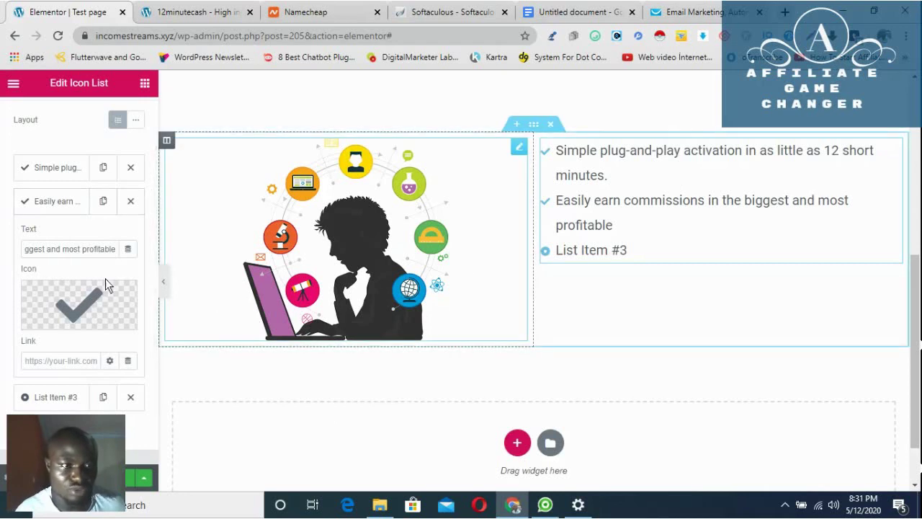
{"action": "left_click", "coordinate": [67, 206]}
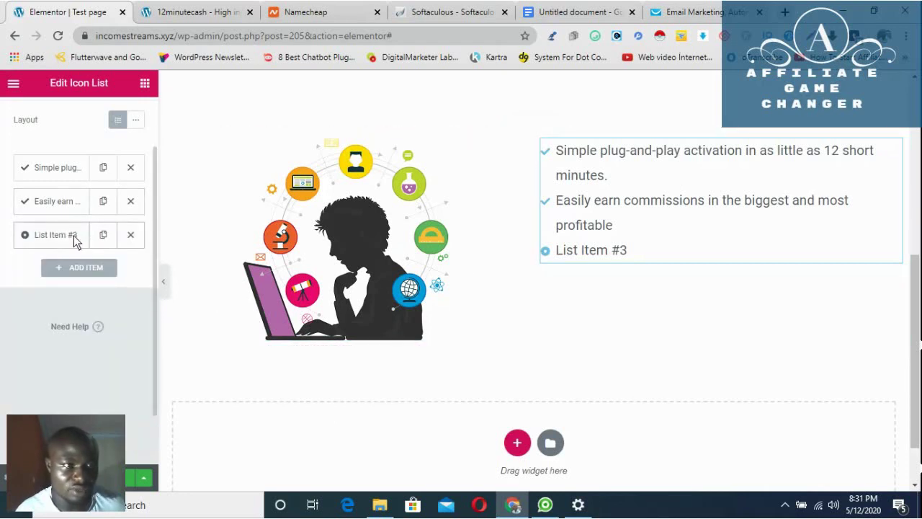
Step: Delete the List Item #3 placeholder text
{"action": "left_click", "coordinate": [64, 236]}
{"action": "left_click", "coordinate": [62, 285]}
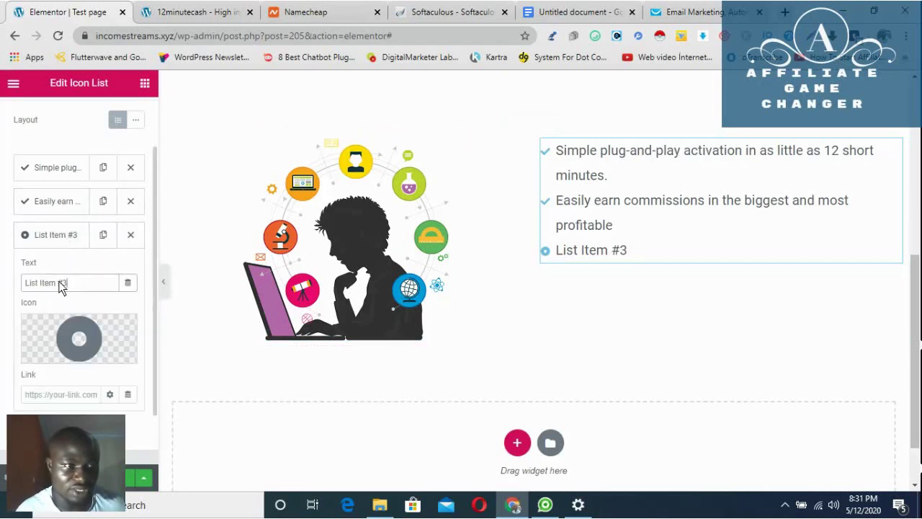
{"action": "left_click_drag", "start_coordinate": [61, 286], "coordinate": [8, 284]}
{"action": "key", "text": "BackSpace"}
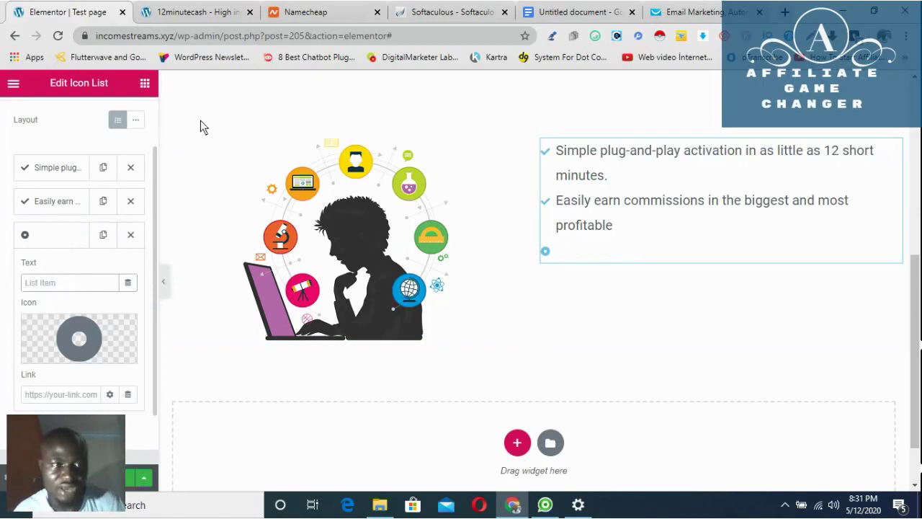
Step: Paste 'Build a huge email list quickly and easily.' from the doc into the third item and open its icon library
{"action": "left_click", "coordinate": [591, 10]}
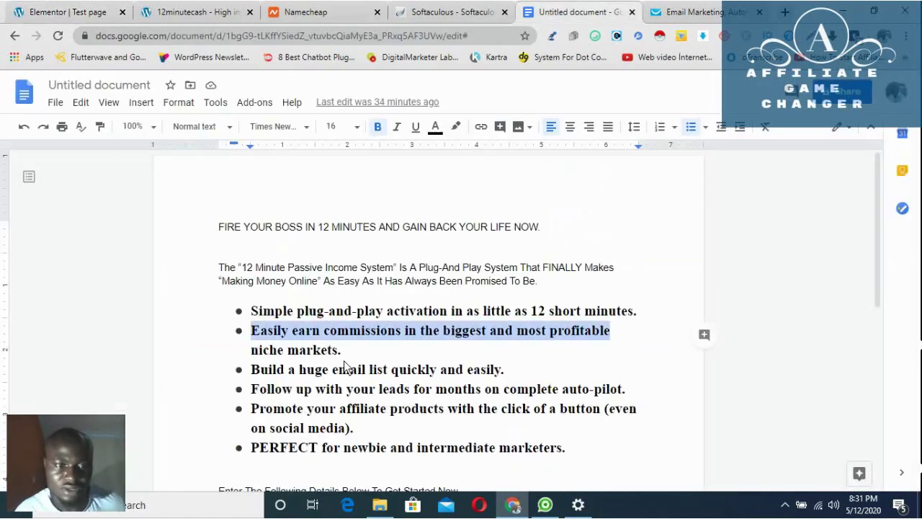
{"action": "left_click", "coordinate": [343, 363]}
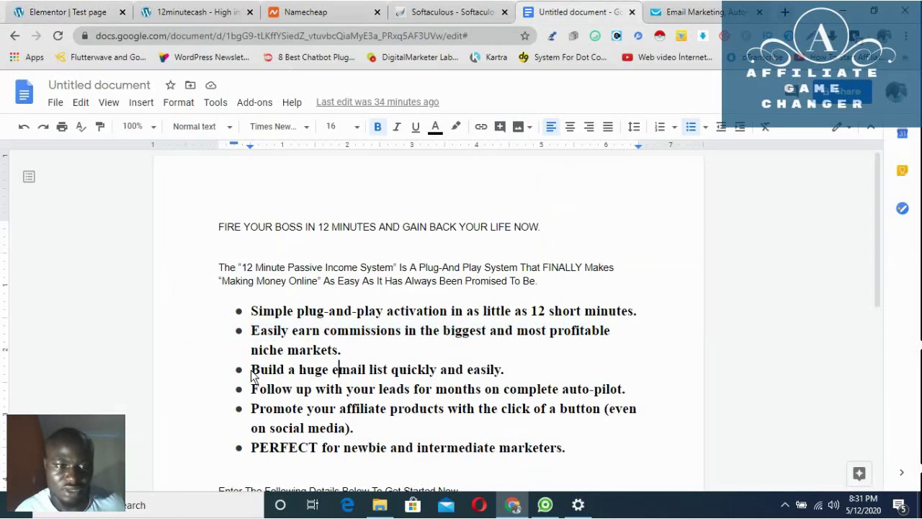
{"action": "left_click_drag", "start_coordinate": [251, 375], "coordinate": [490, 380]}
{"action": "right_click", "coordinate": [490, 378]}
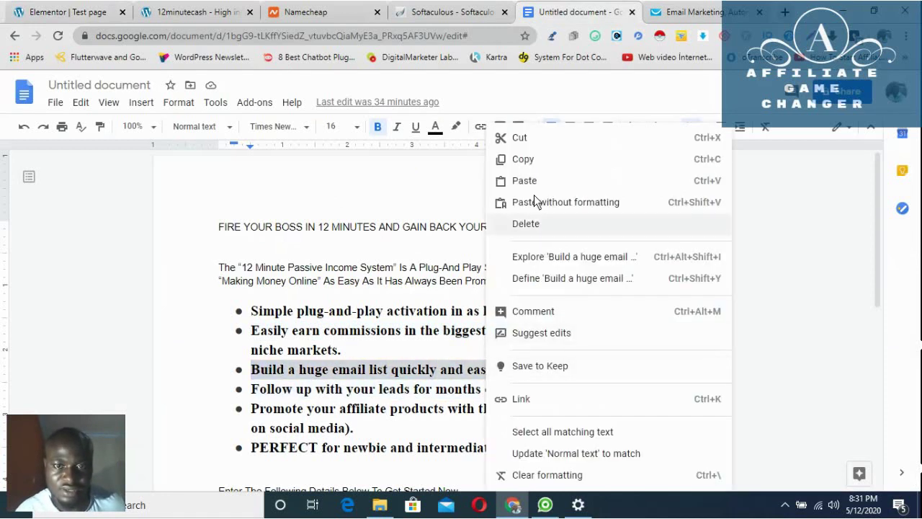
{"action": "left_click", "coordinate": [530, 162]}
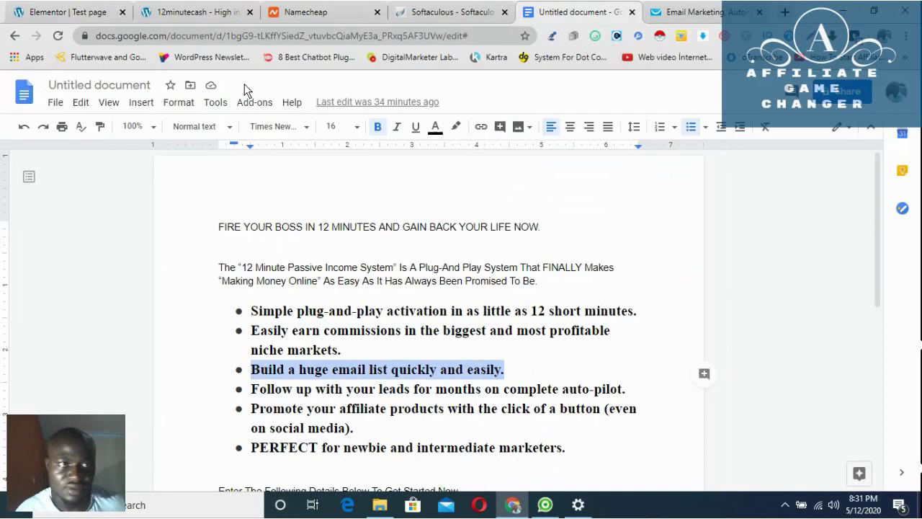
{"action": "left_click", "coordinate": [88, 16]}
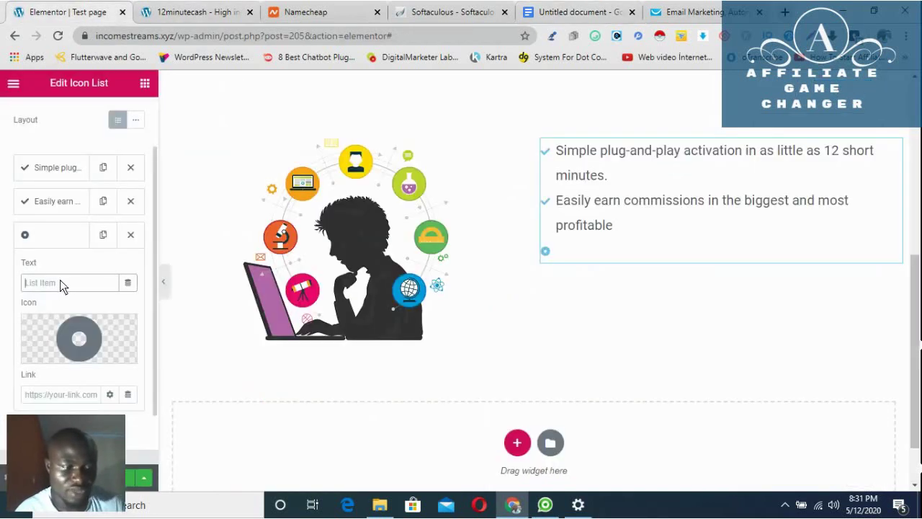
{"action": "key", "text": "ctrl+v"}
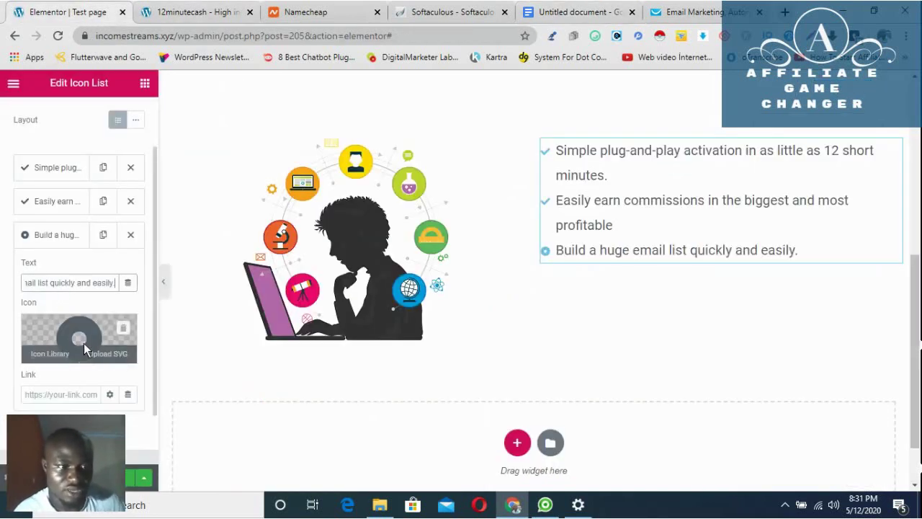
{"action": "left_click", "coordinate": [51, 354]}
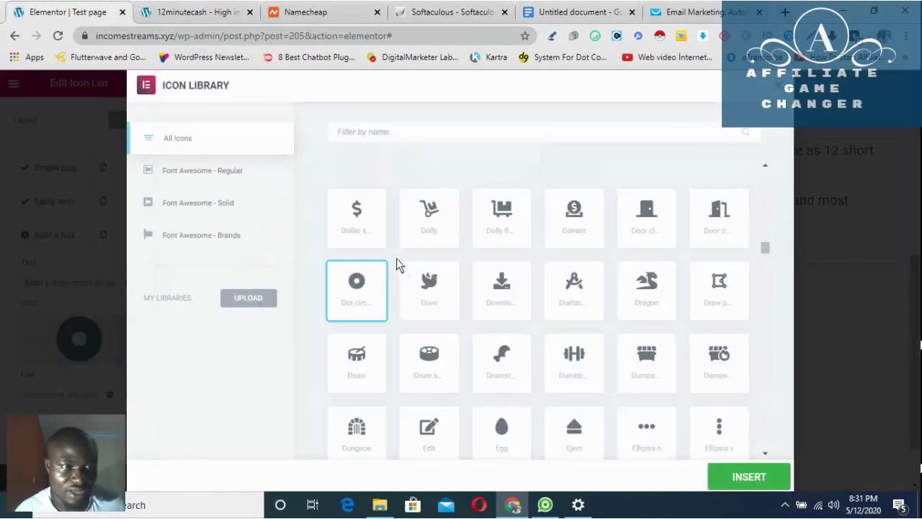
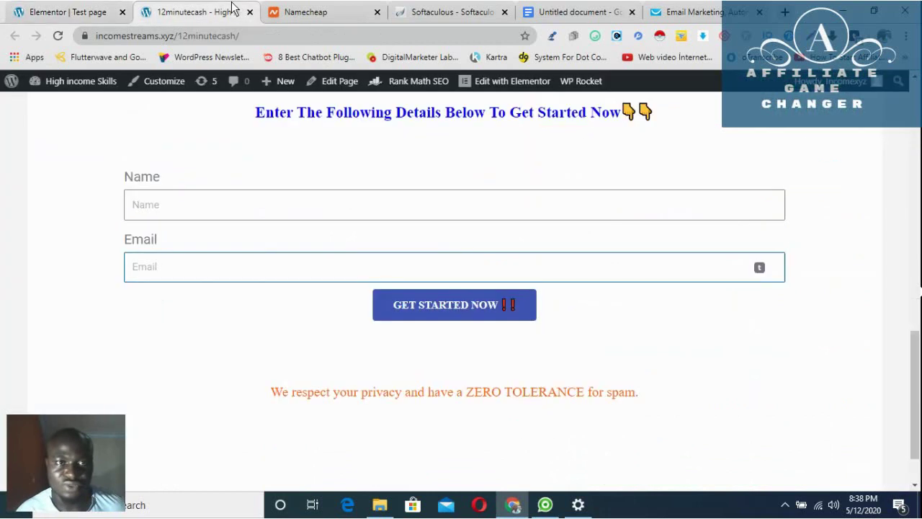
Step: Review the live opt-in form, then return to the Elementor Test page editor
{"action": "scroll", "coordinate": [298, 191], "scroll_direction": "up", "scroll_amount": 1}
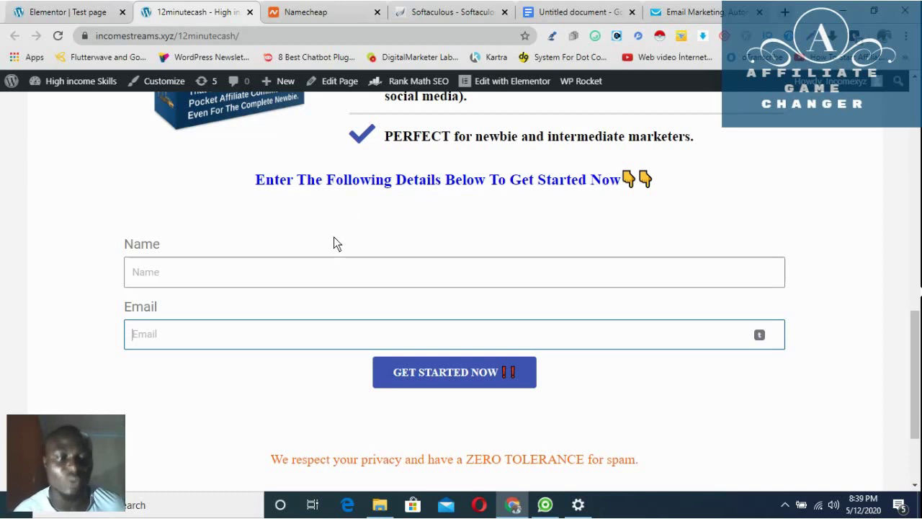
{"action": "left_click", "coordinate": [61, 12]}
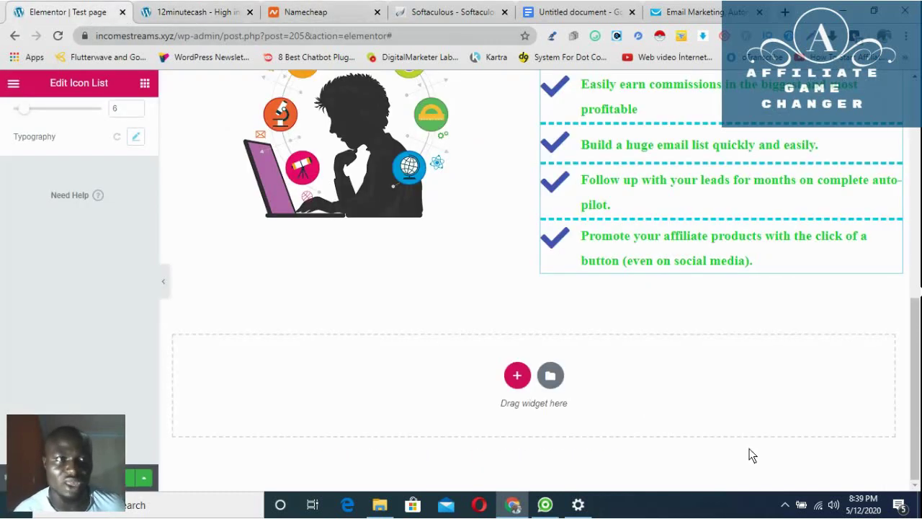
Step: Add a single-column section below the checklist holding a Text Editor widget
{"action": "left_click", "coordinate": [518, 376]}
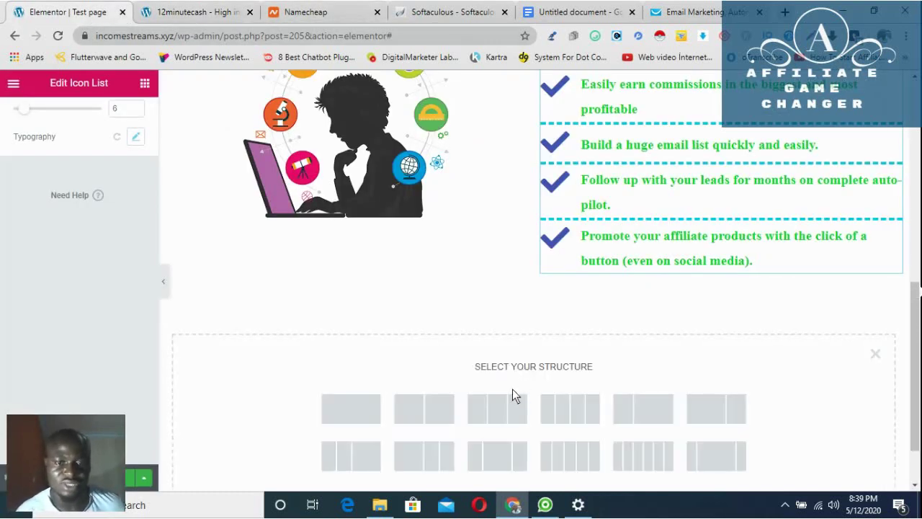
{"action": "left_click", "coordinate": [338, 410]}
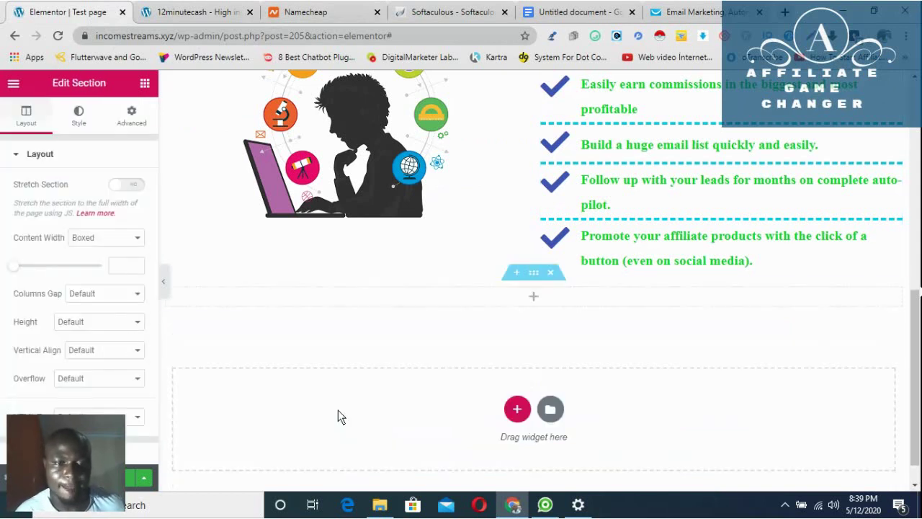
{"action": "left_click", "coordinate": [422, 300]}
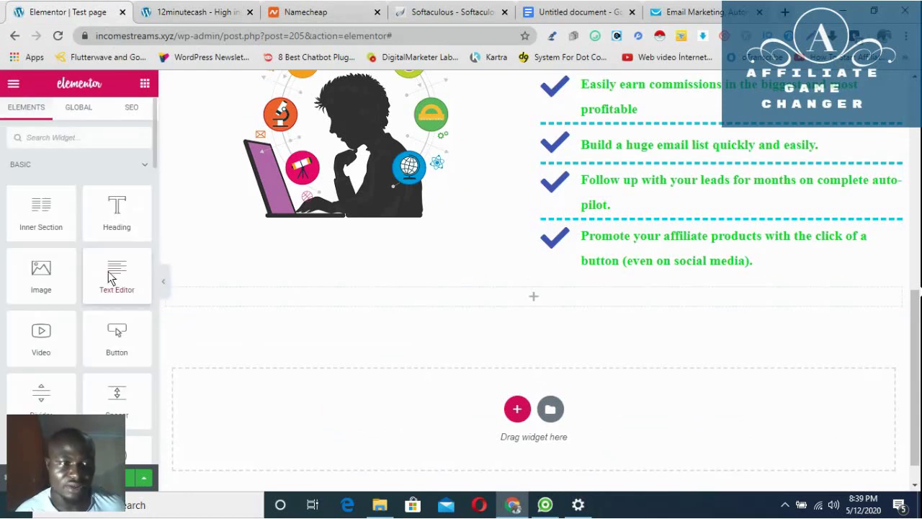
{"action": "left_click_drag", "start_coordinate": [108, 271], "coordinate": [548, 289]}
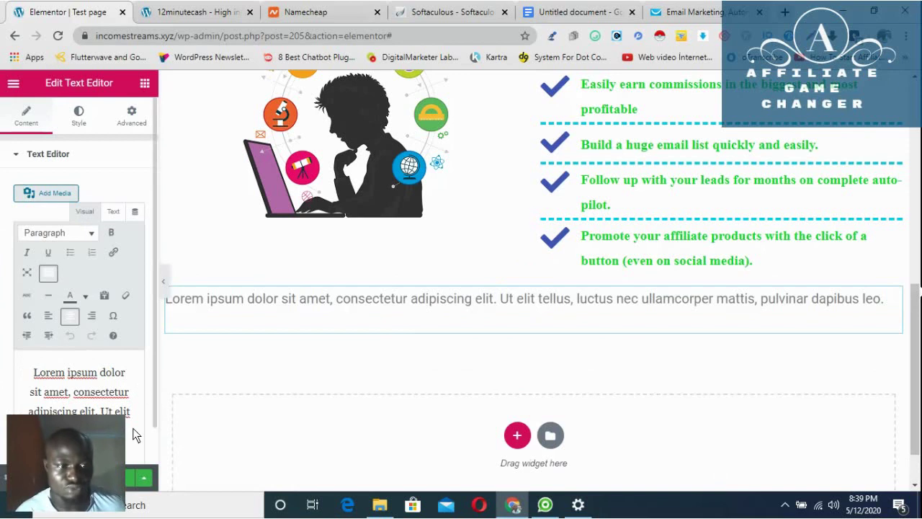
Step: Clear the text widget's lorem ipsum placeholder text
{"action": "left_click_drag", "start_coordinate": [135, 436], "coordinate": [9, 332]}
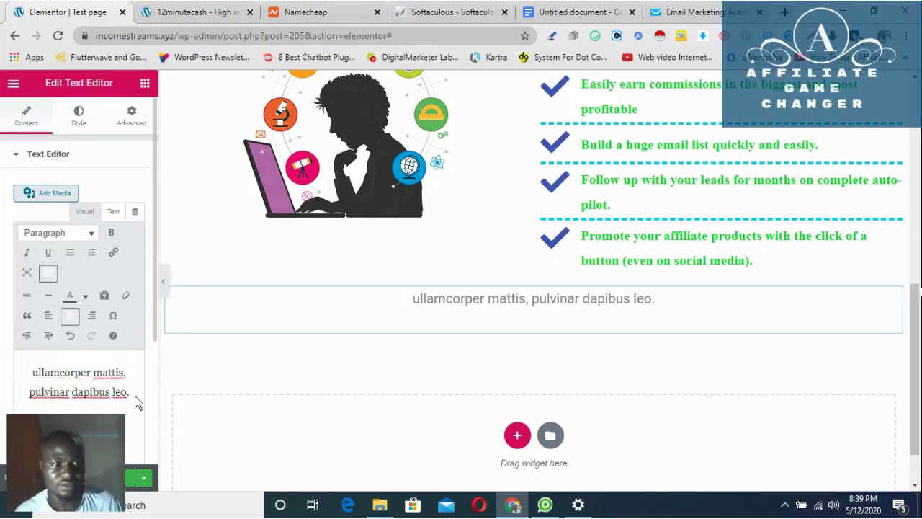
{"action": "left_click_drag", "start_coordinate": [135, 396], "coordinate": [38, 370]}
{"action": "key", "text": "BackSpace"}
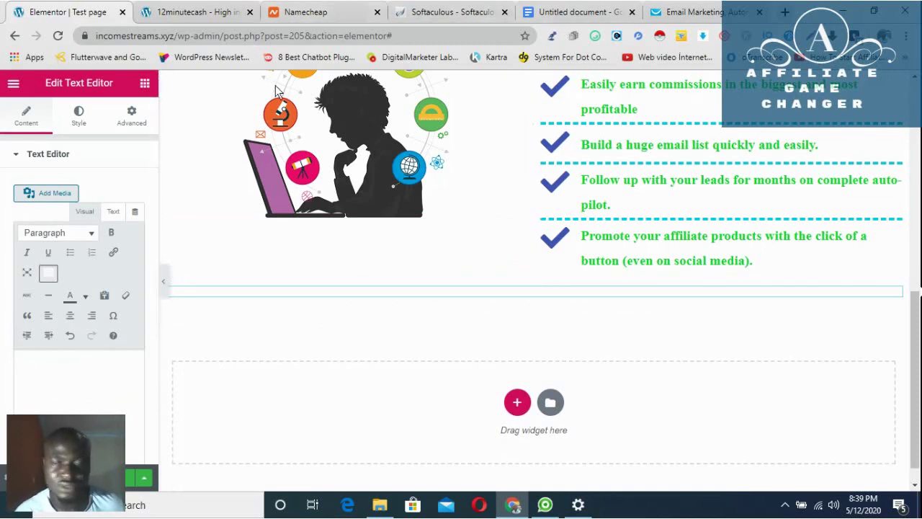
Step: Copy 'Enter The Following Details Below To Get Started Now' from the Google Docs draft
{"action": "left_click", "coordinate": [575, 10]}
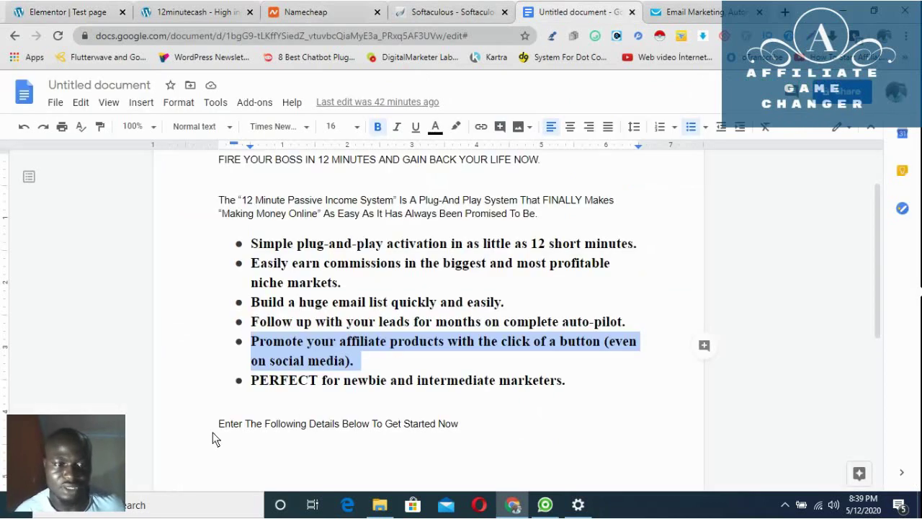
{"action": "left_click_drag", "start_coordinate": [219, 425], "coordinate": [457, 429]}
{"action": "right_click", "coordinate": [446, 426]}
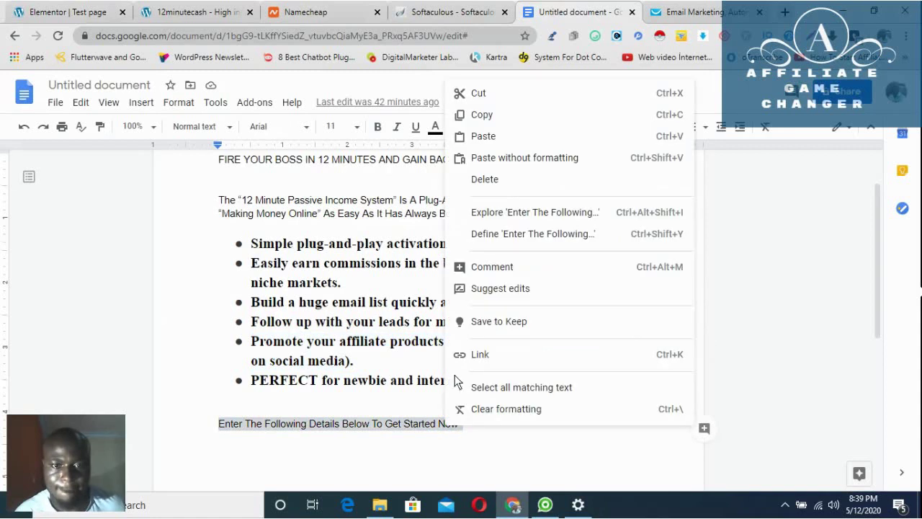
{"action": "left_click", "coordinate": [482, 116]}
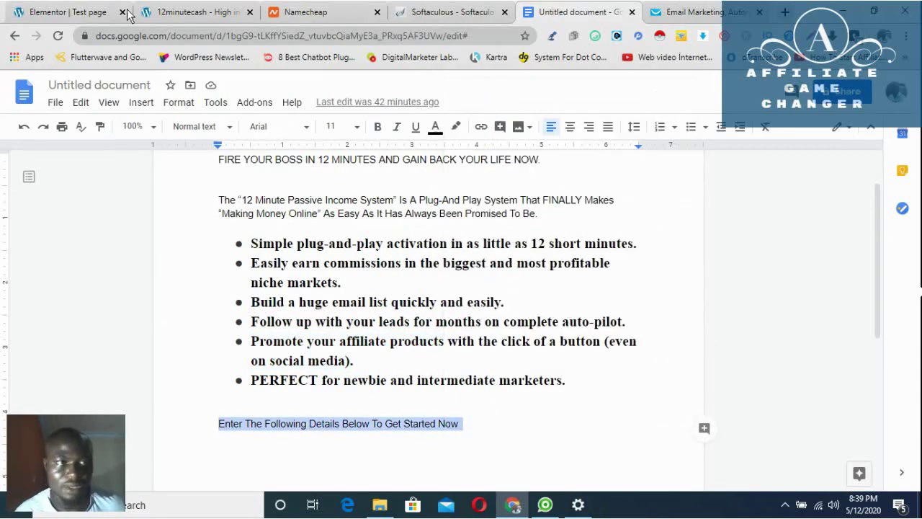
{"action": "left_click", "coordinate": [69, 12]}
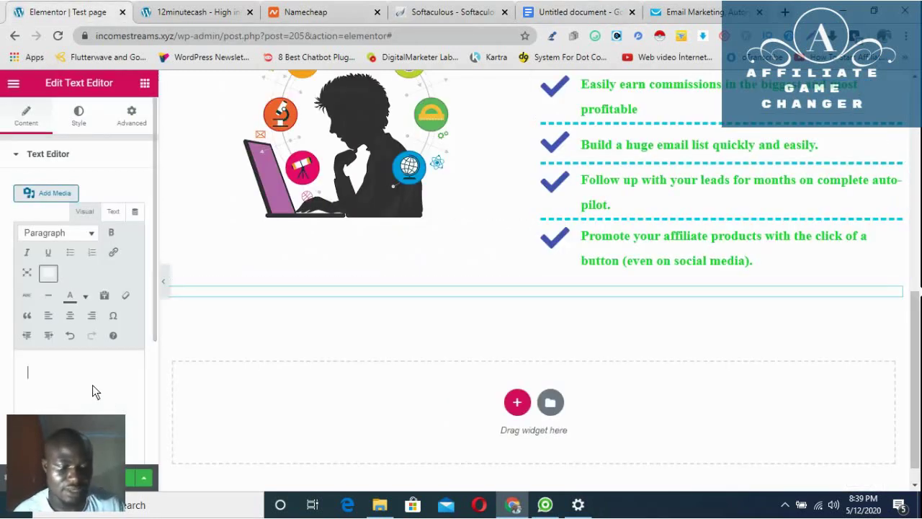
Step: Paste the copied line into the text widget, centred and coloured blue
{"action": "key", "text": "ctrl+v"}
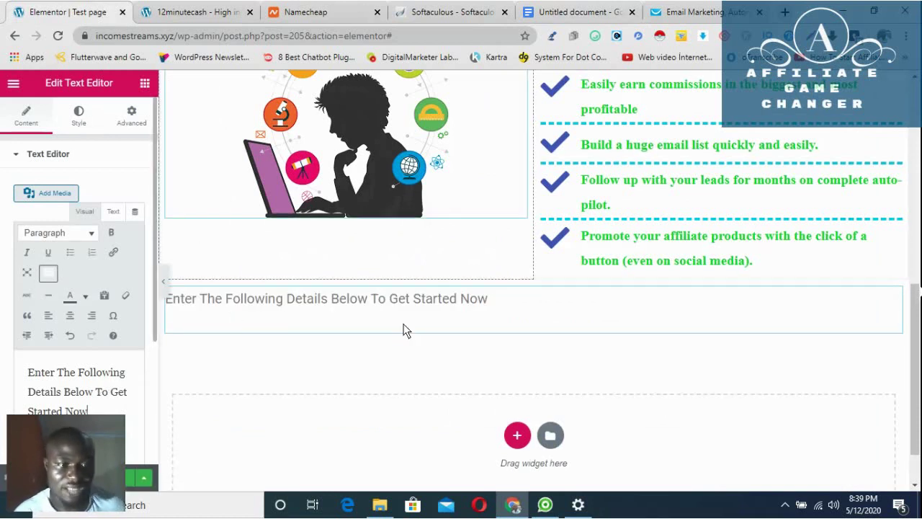
{"action": "left_click", "coordinate": [79, 122]}
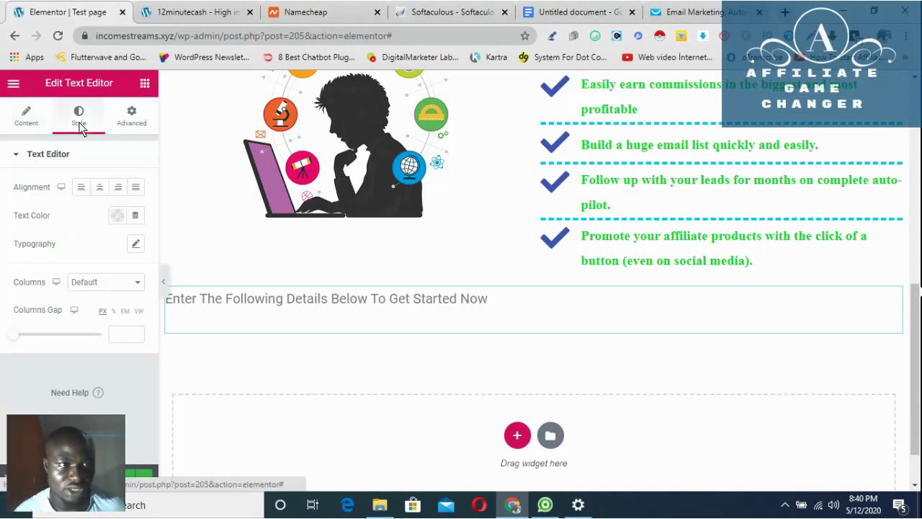
{"action": "left_click", "coordinate": [96, 185]}
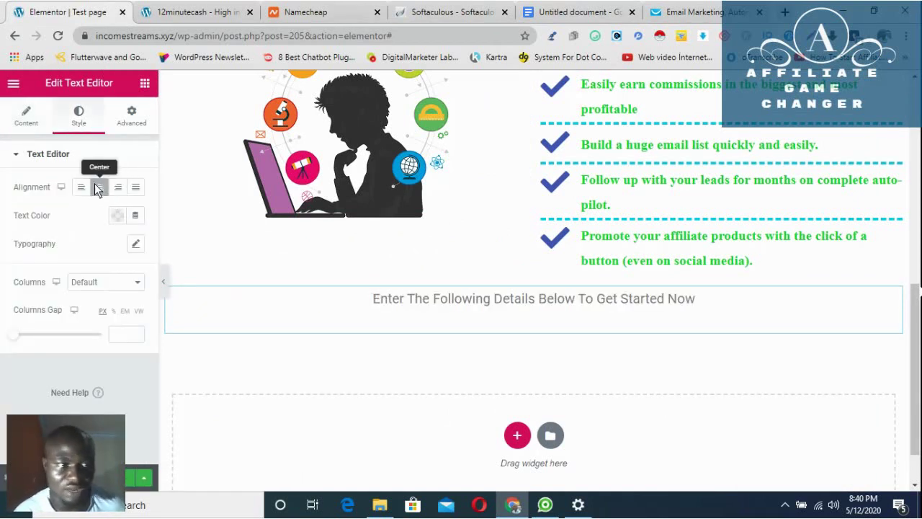
{"action": "left_click", "coordinate": [116, 215]}
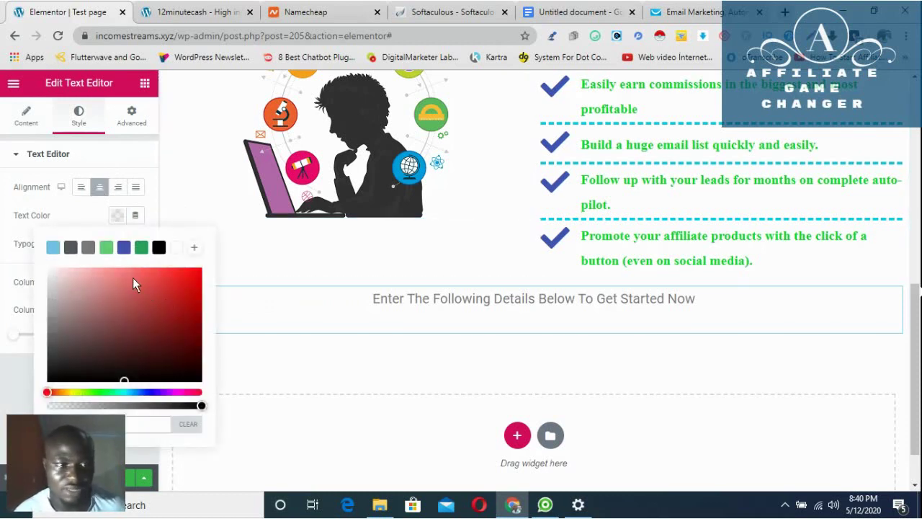
{"action": "left_click", "coordinate": [124, 248]}
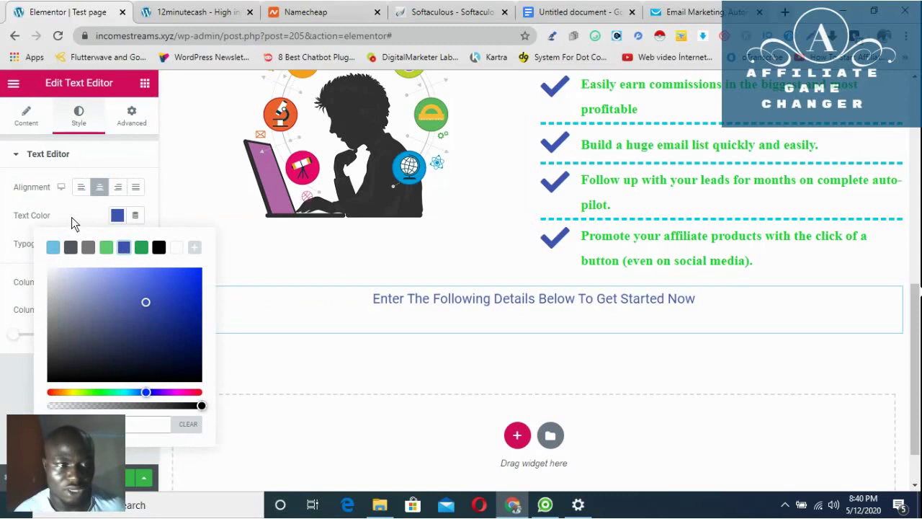
{"action": "left_click", "coordinate": [72, 215]}
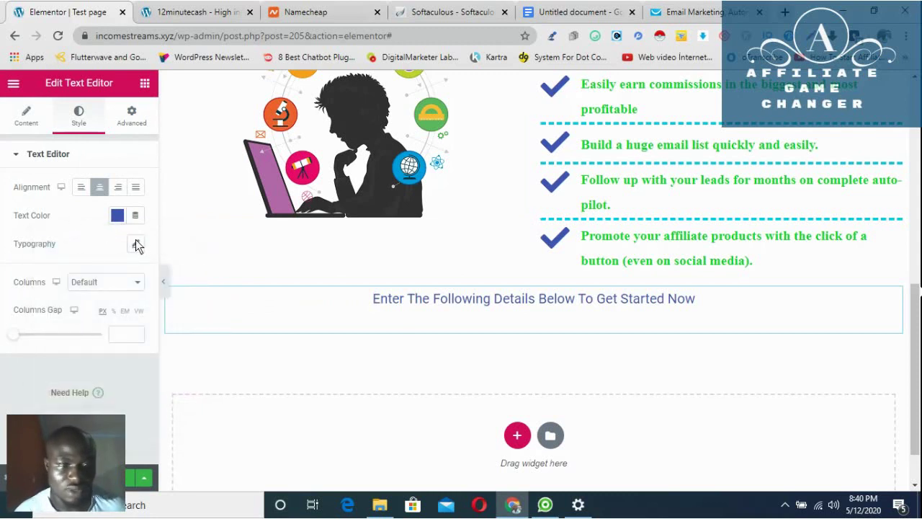
Step: Set the text's typography to bold Alegreya SC at 23 px
{"action": "left_click", "coordinate": [136, 242]}
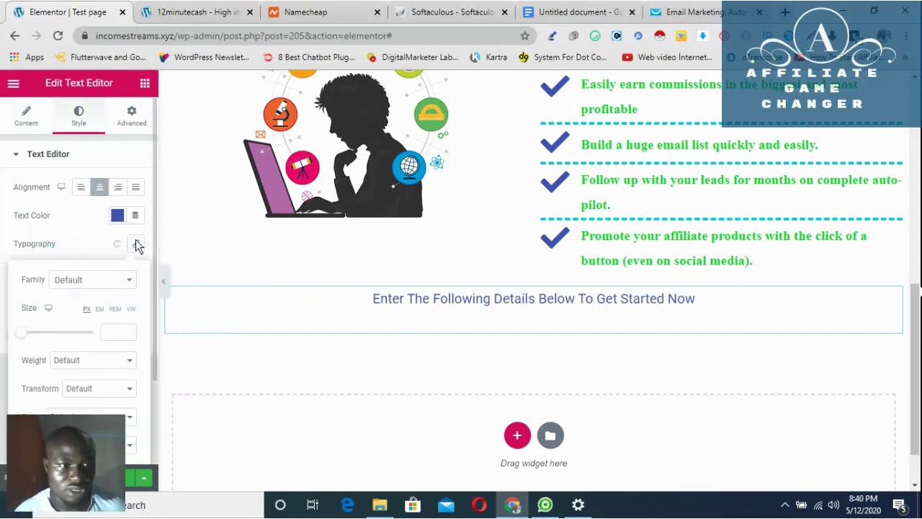
{"action": "left_click", "coordinate": [99, 282]}
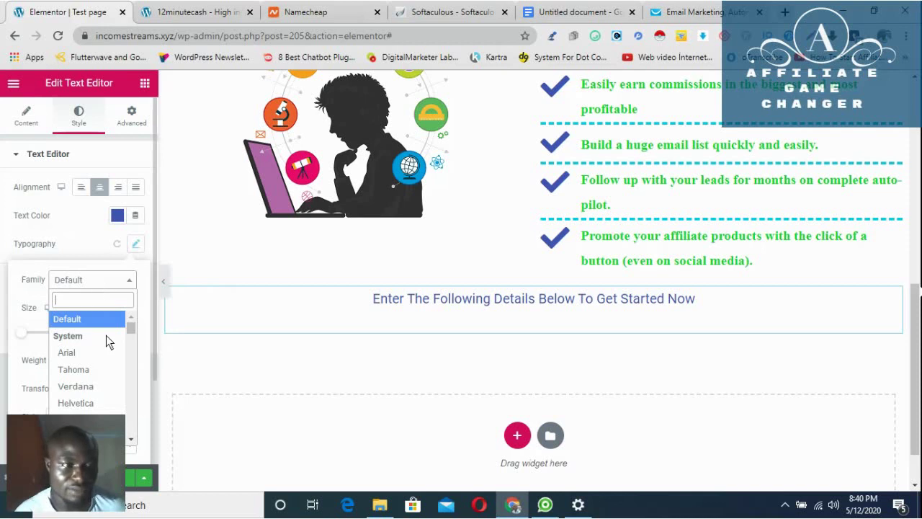
{"action": "scroll", "coordinate": [93, 356], "scroll_direction": "down", "scroll_amount": 2}
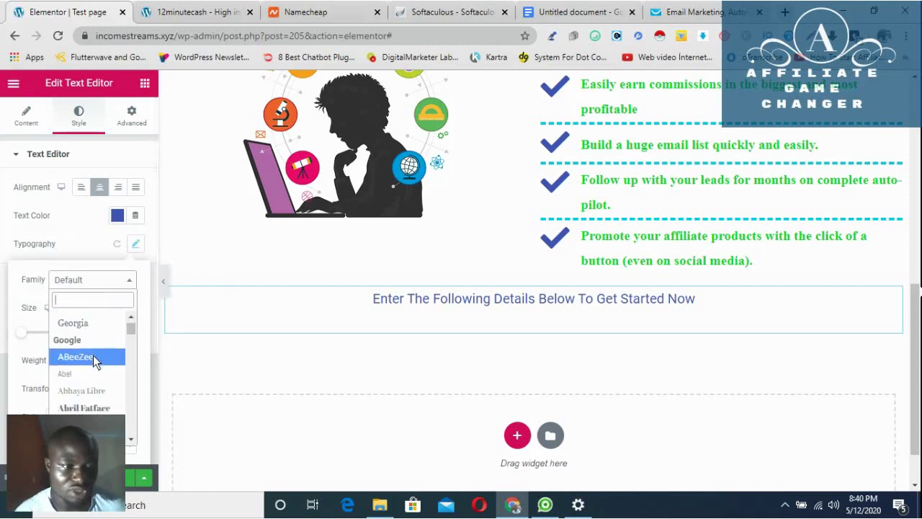
{"action": "scroll", "coordinate": [93, 355], "scroll_direction": "down", "scroll_amount": 4}
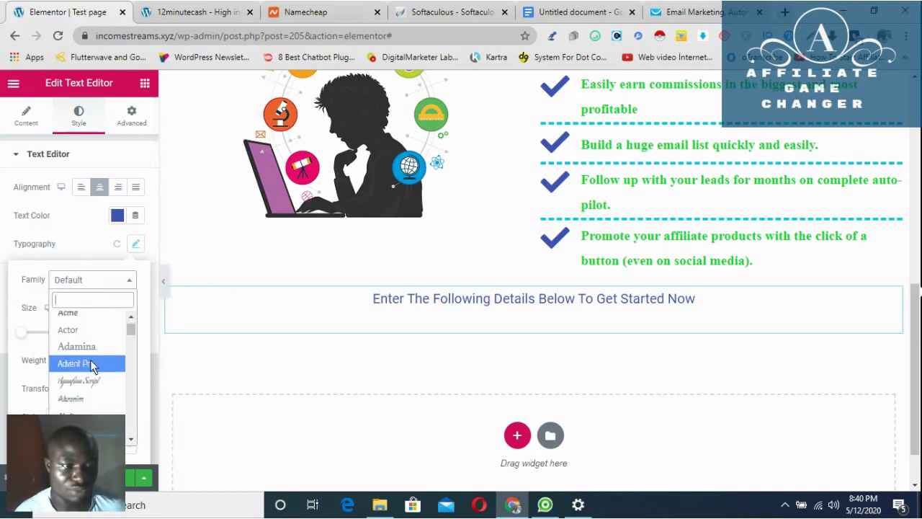
{"action": "scroll", "coordinate": [90, 361], "scroll_direction": "down", "scroll_amount": 2}
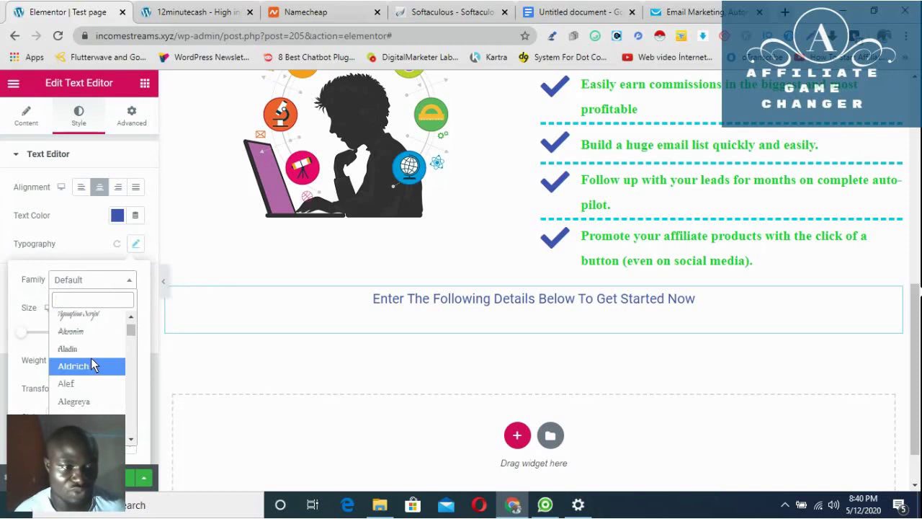
{"action": "scroll", "coordinate": [82, 390], "scroll_direction": "down", "scroll_amount": 2}
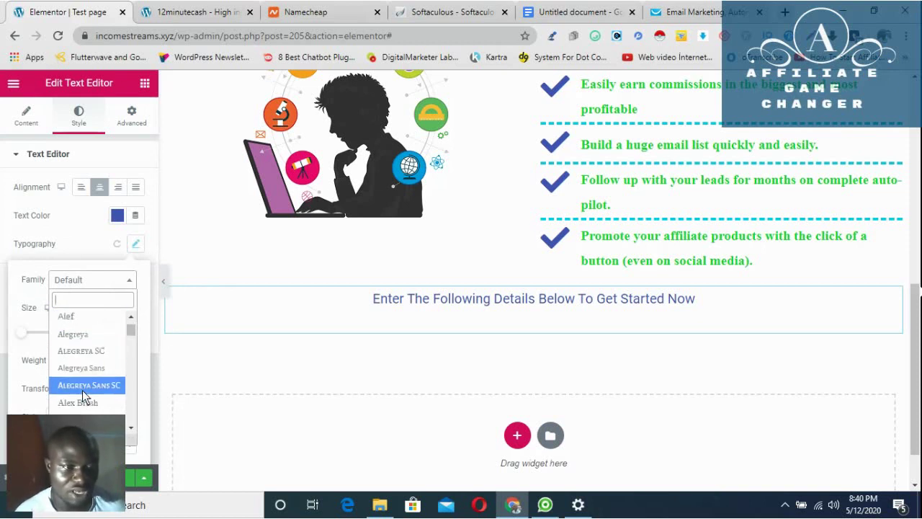
{"action": "left_click", "coordinate": [81, 351]}
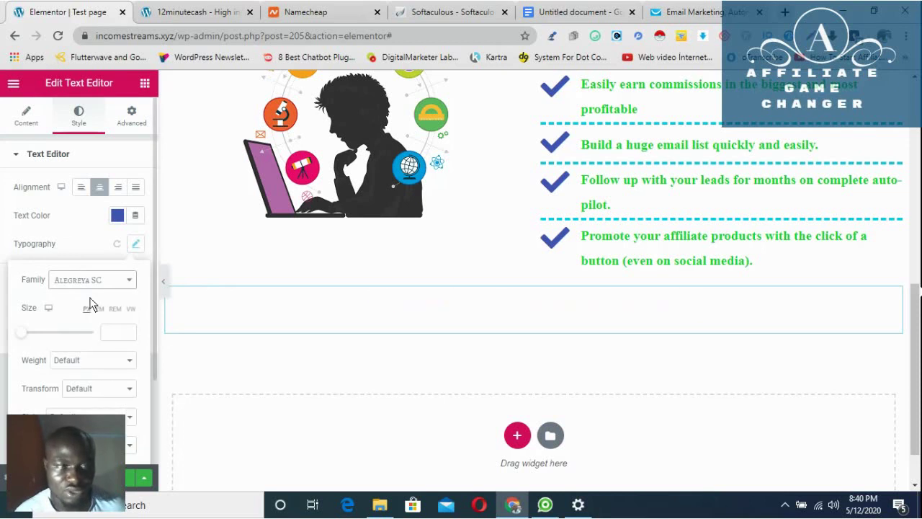
{"action": "left_click", "coordinate": [107, 360]}
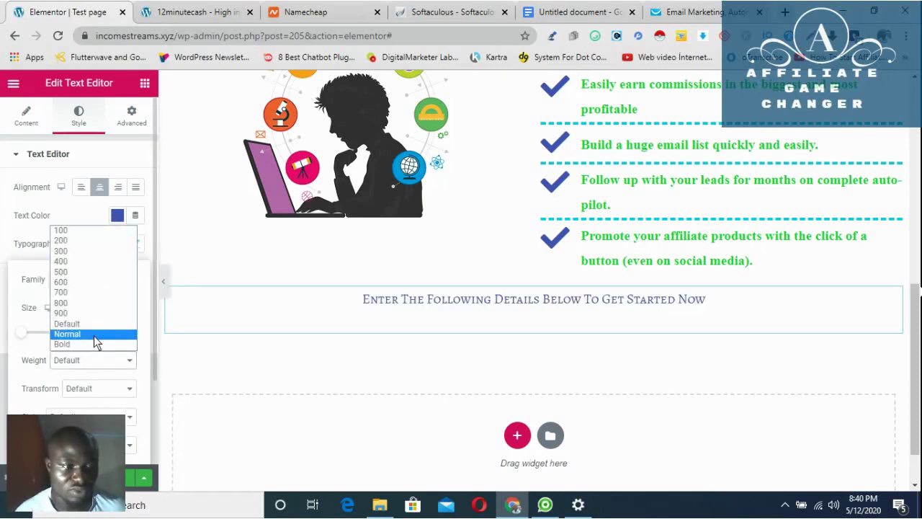
{"action": "left_click", "coordinate": [94, 343]}
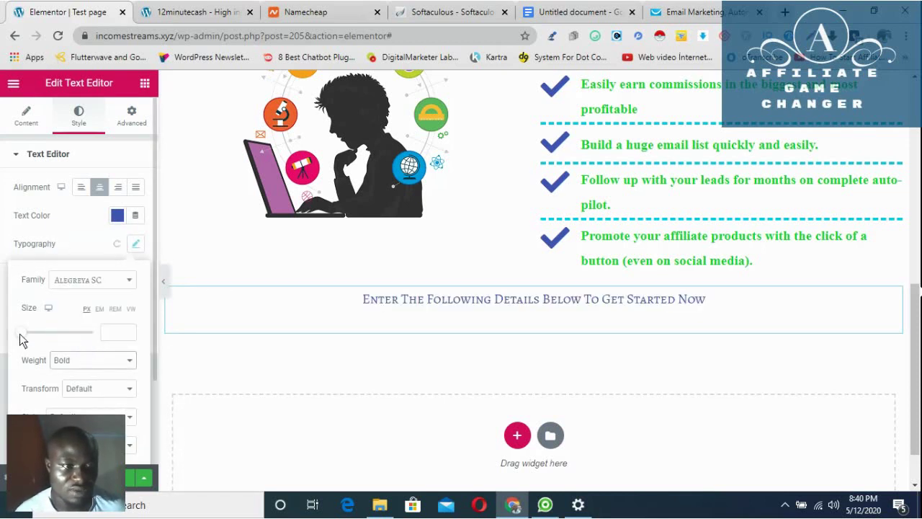
{"action": "left_click_drag", "start_coordinate": [20, 334], "coordinate": [30, 339]}
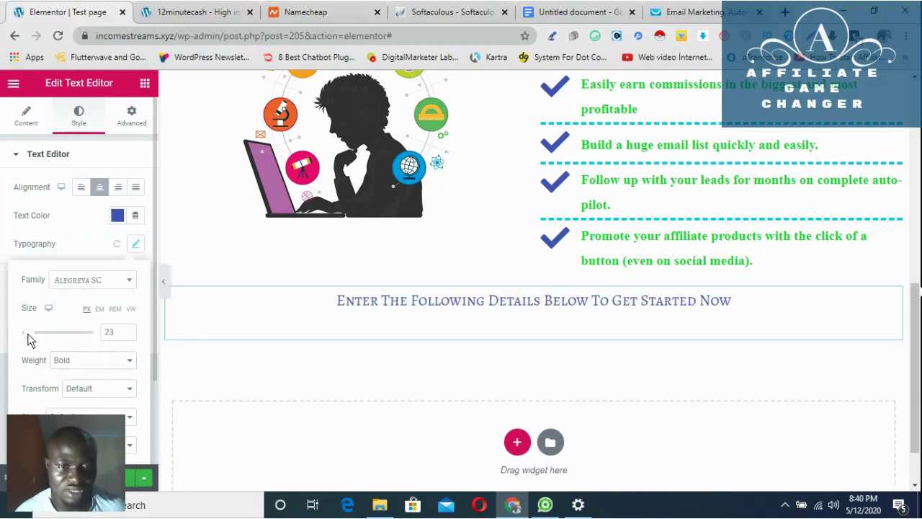
{"action": "left_click", "coordinate": [379, 306]}
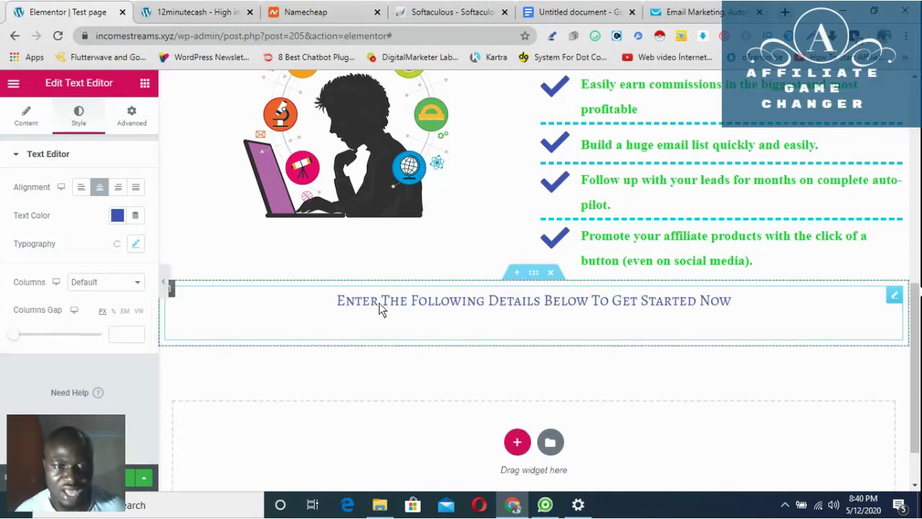
{"action": "left_click", "coordinate": [27, 113]}
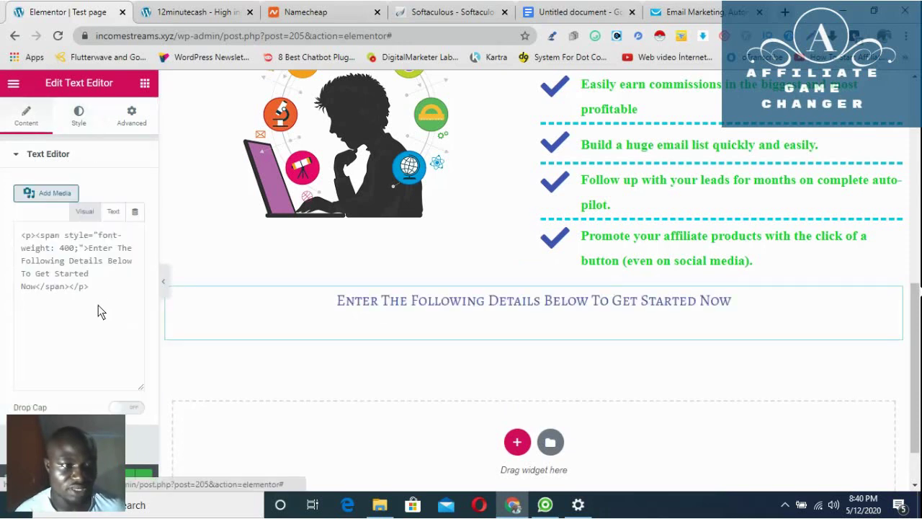
Step: Replace 'The Following' in the heading with 'Your Name And Best Email Address'
{"action": "scroll", "coordinate": [54, 374], "scroll_direction": "down", "scroll_amount": 1}
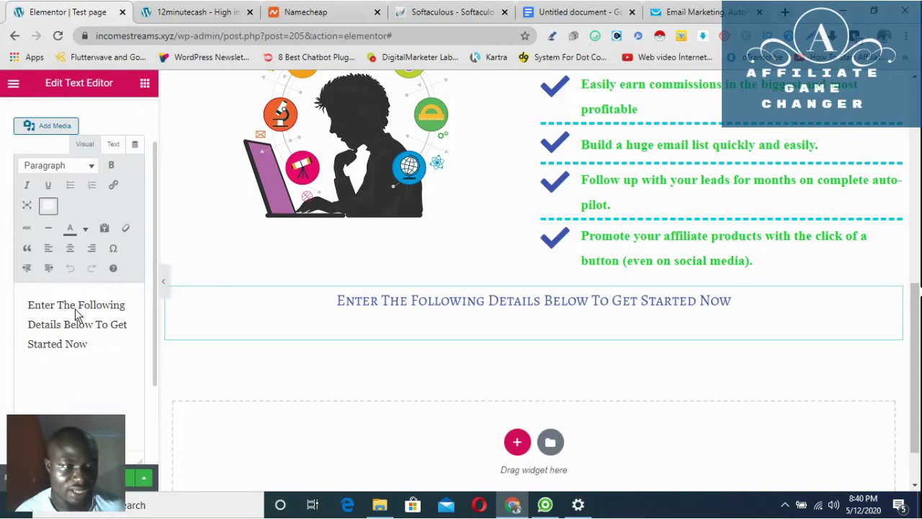
{"action": "key", "text": "BackSpace"}
{"action": "key", "text": "BackSpace"}
{"action": "key", "text": "BackSpace"}
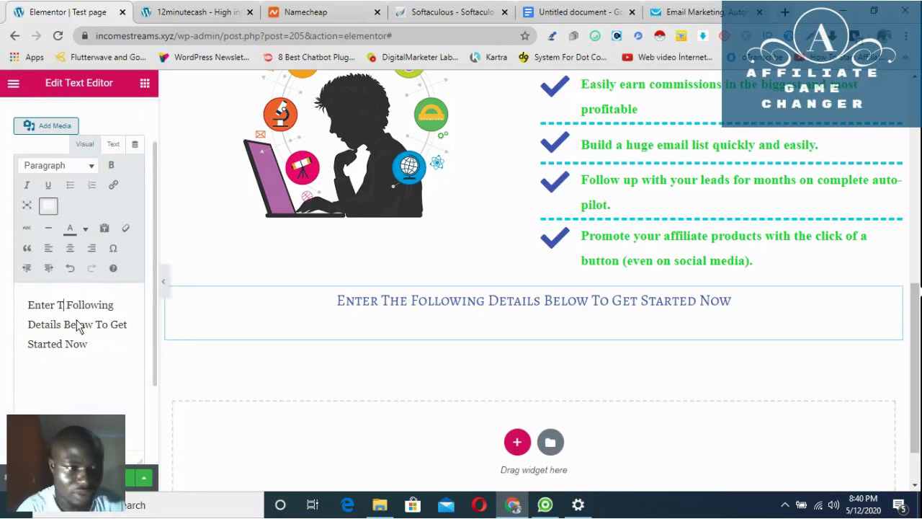
{"action": "type", "text": "Your"}
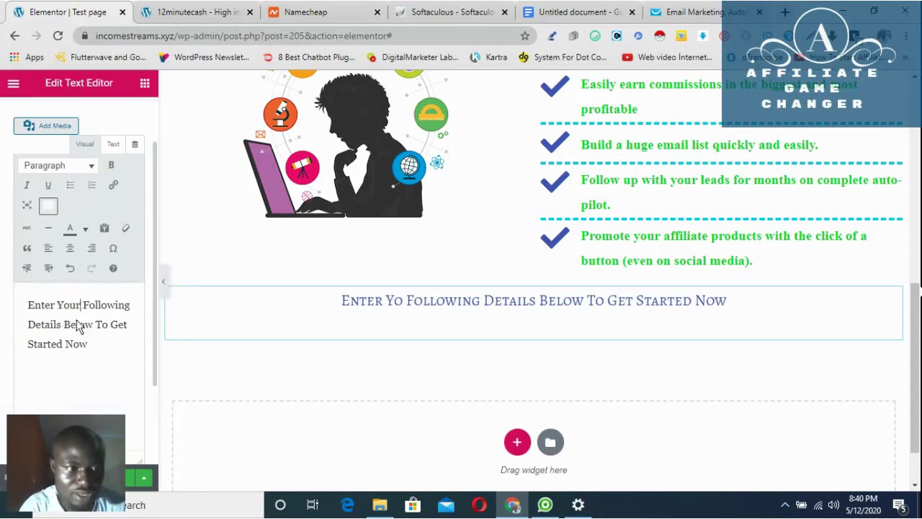
{"action": "type", "text": " Nma"}
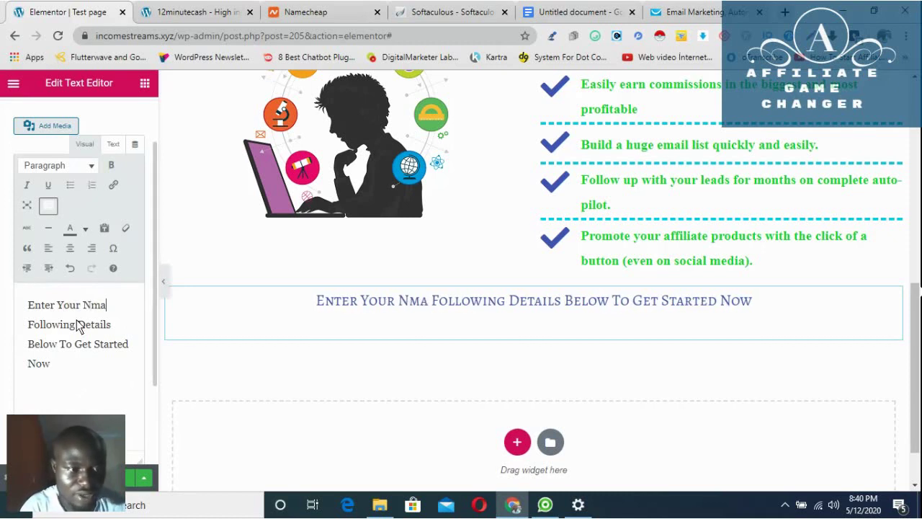
{"action": "key", "text": "BackSpace"}
{"action": "key", "text": "BackSpace"}
{"action": "type", "text": "a"}
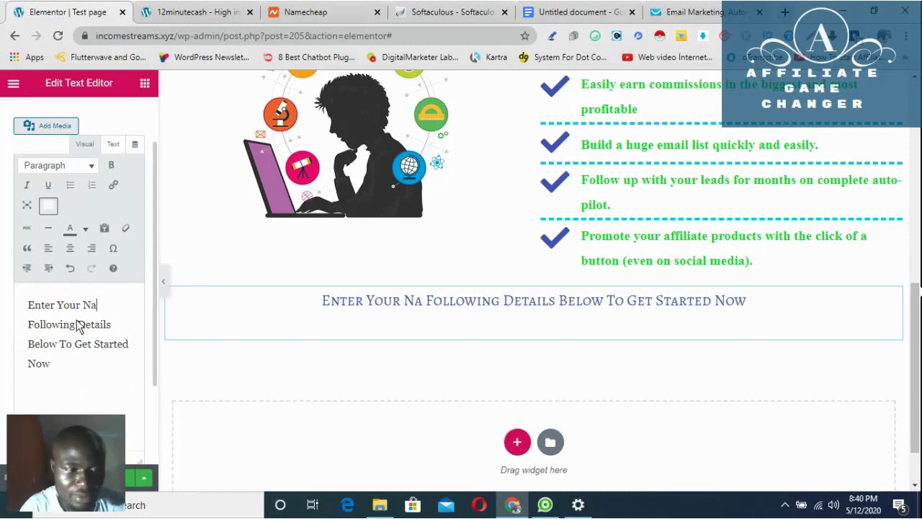
{"action": "type", "text": "me "}
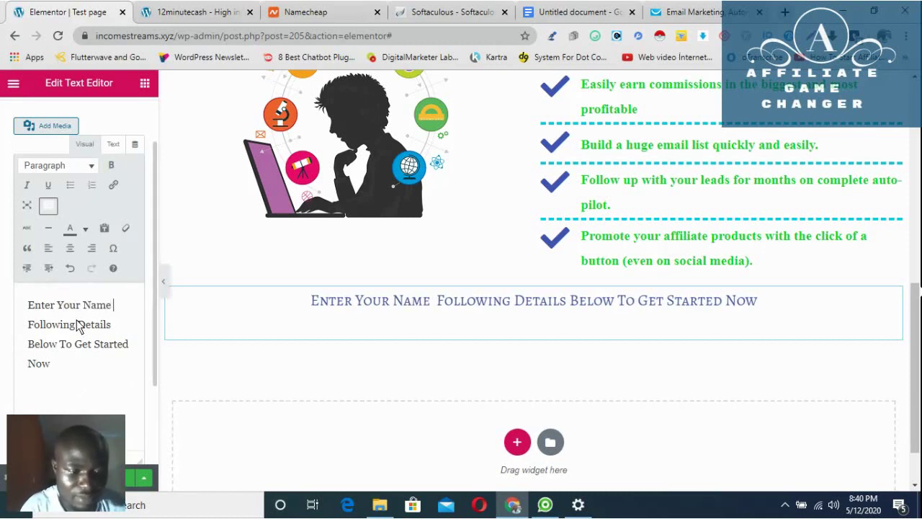
{"action": "type", "text": "And Bes"}
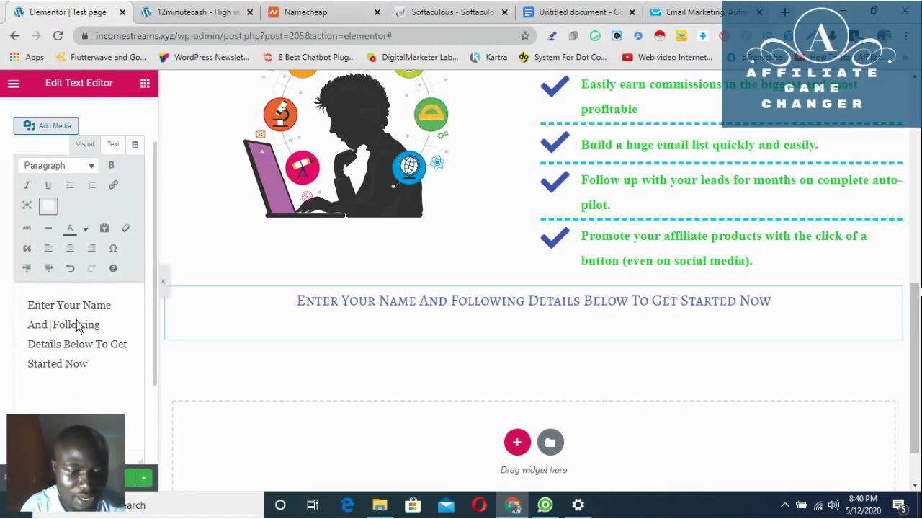
{"action": "type", "text": "t Em"}
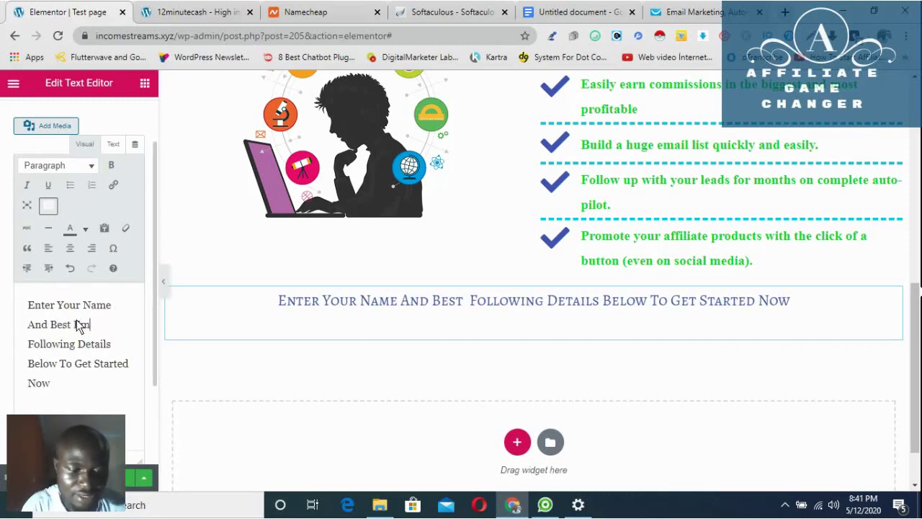
{"action": "type", "text": "ail Ad"}
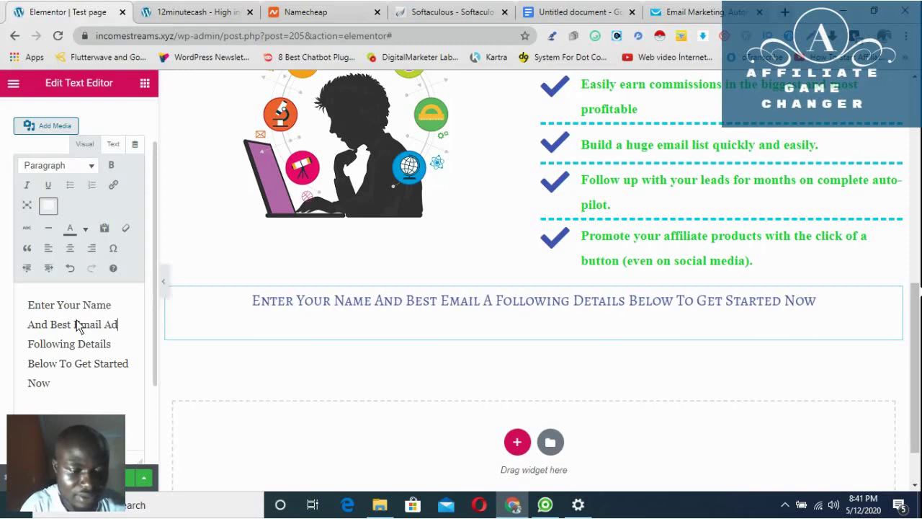
{"action": "type", "text": "dress"}
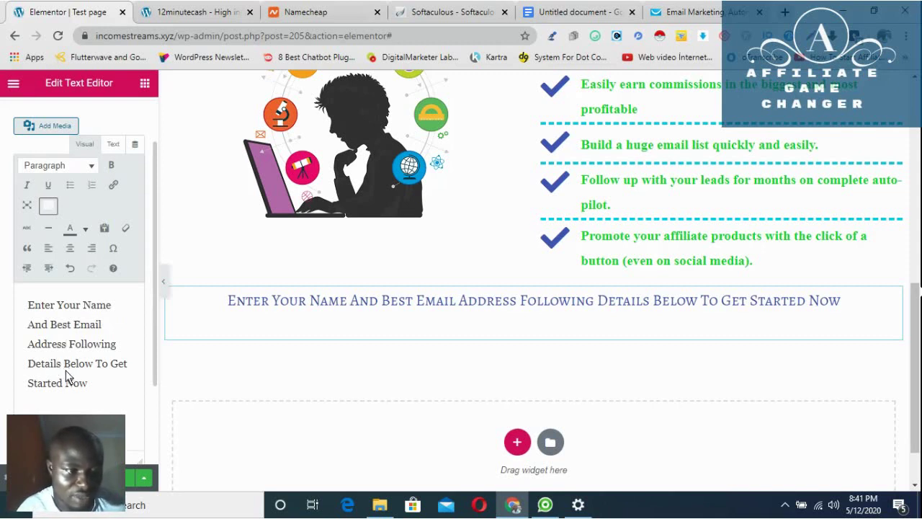
{"action": "left_click_drag", "start_coordinate": [122, 353], "coordinate": [72, 348]}
{"action": "key", "text": "BackSpace"}
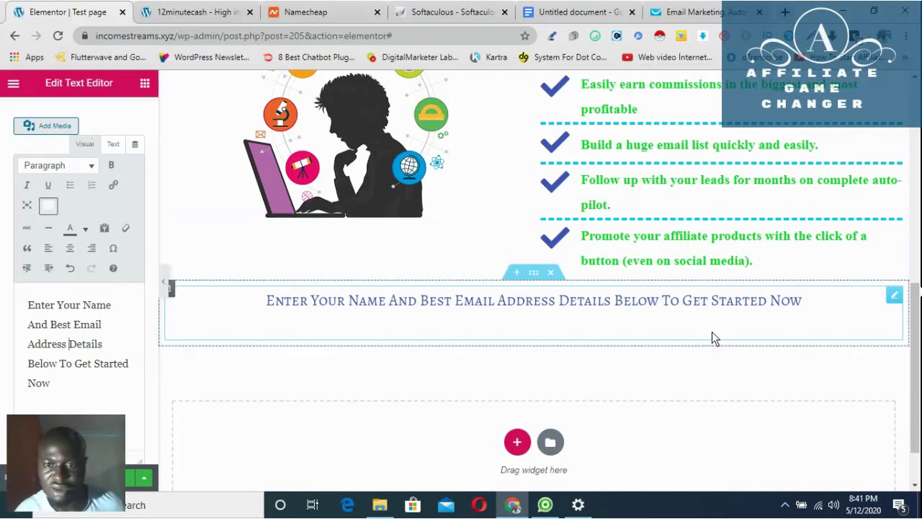
{"action": "scroll", "coordinate": [610, 358], "scroll_direction": "down", "scroll_amount": 1}
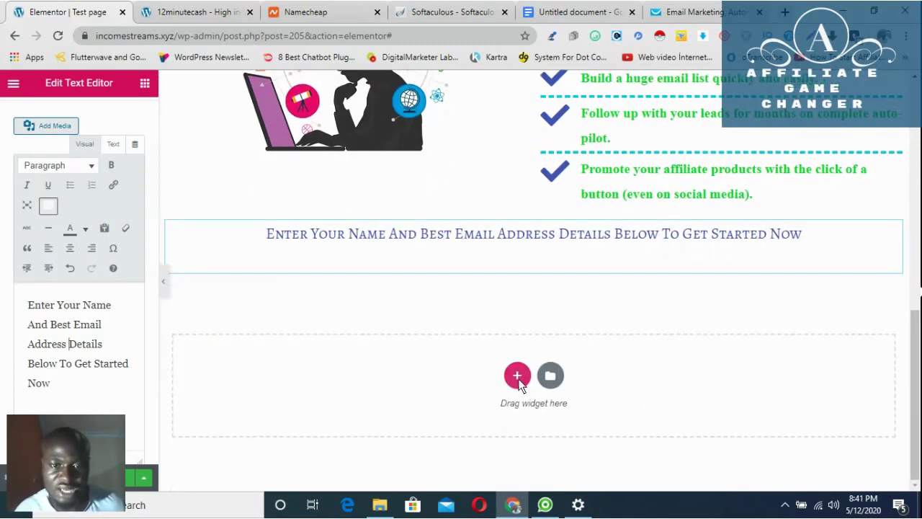
Step: Check the live opt-in page, then add a single-column section below the heading
{"action": "left_click", "coordinate": [221, 12]}
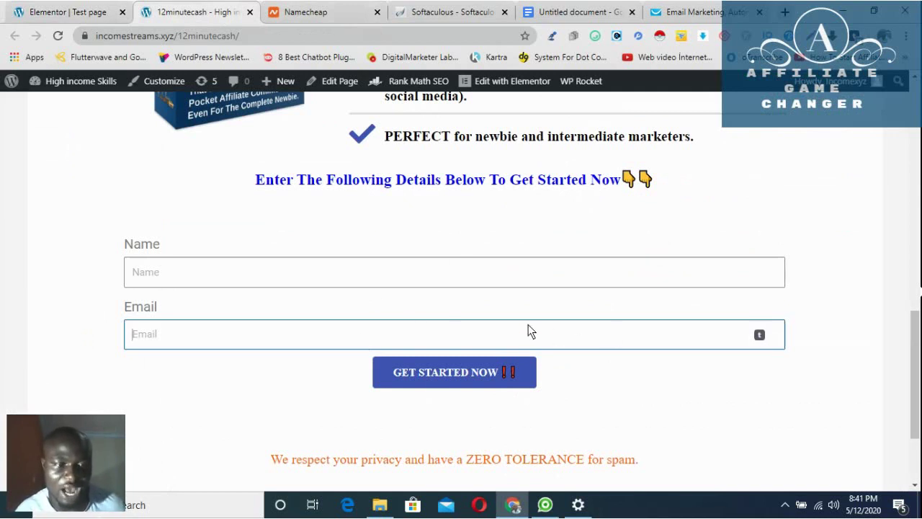
{"action": "left_click", "coordinate": [95, 14]}
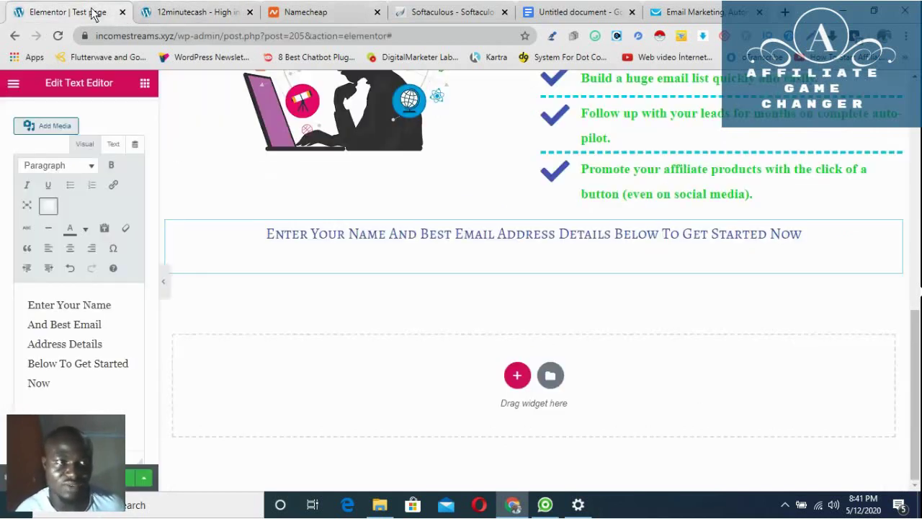
{"action": "left_click", "coordinate": [517, 378]}
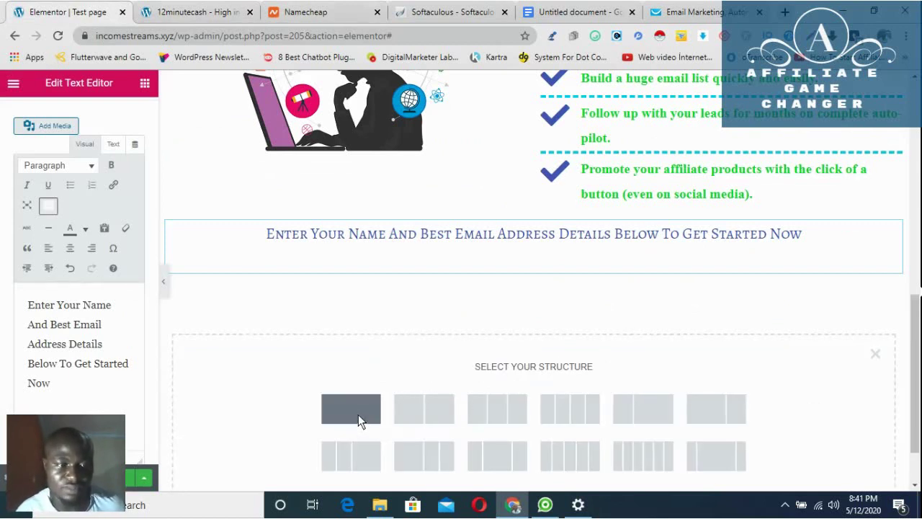
{"action": "left_click", "coordinate": [332, 395]}
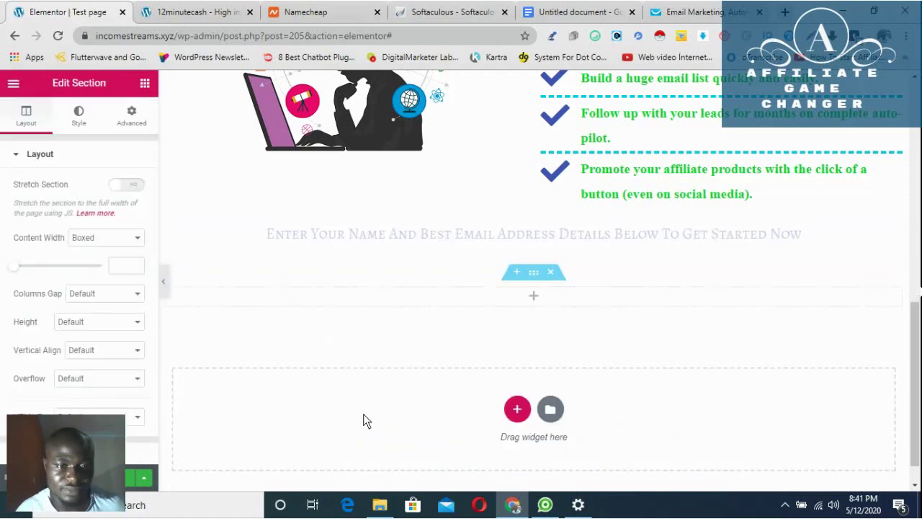
Step: Drag the Form widget from the Elements panel into the new section
{"action": "left_click", "coordinate": [384, 300]}
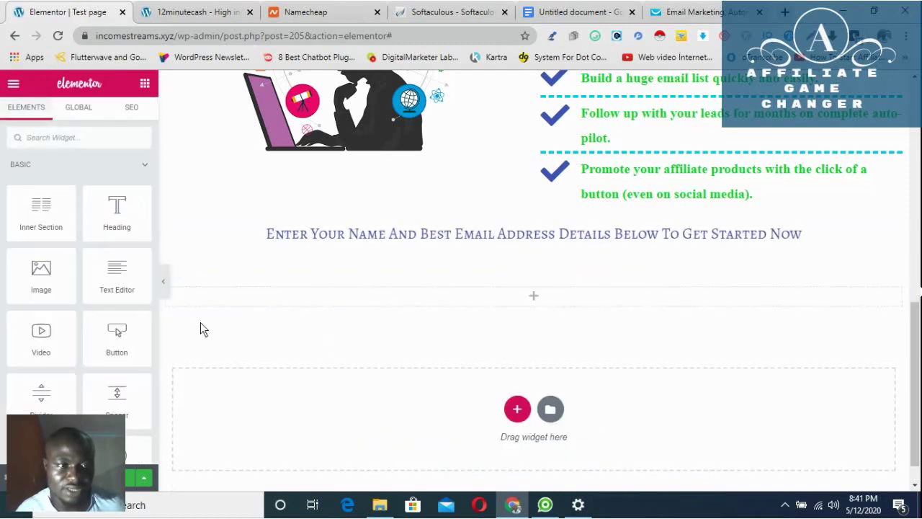
{"action": "scroll", "coordinate": [75, 288], "scroll_direction": "down", "scroll_amount": 2}
{"action": "scroll", "coordinate": [75, 289], "scroll_direction": "down", "scroll_amount": 3}
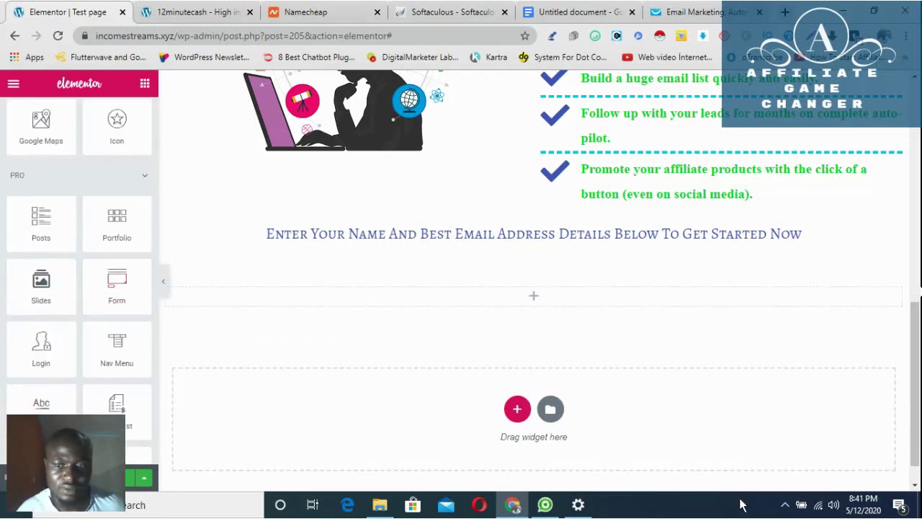
{"action": "left_click", "coordinate": [785, 506]}
{"action": "left_click", "coordinate": [813, 450]}
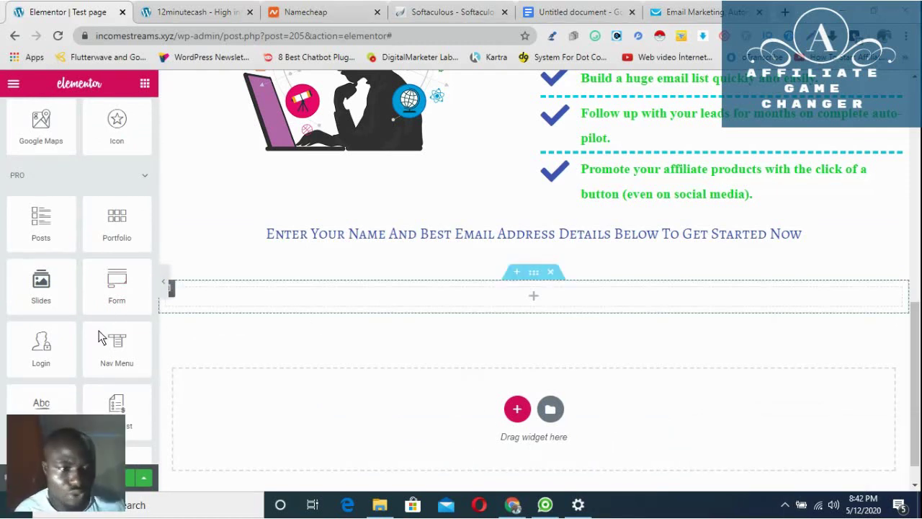
{"action": "left_click_drag", "start_coordinate": [103, 296], "coordinate": [523, 302]}
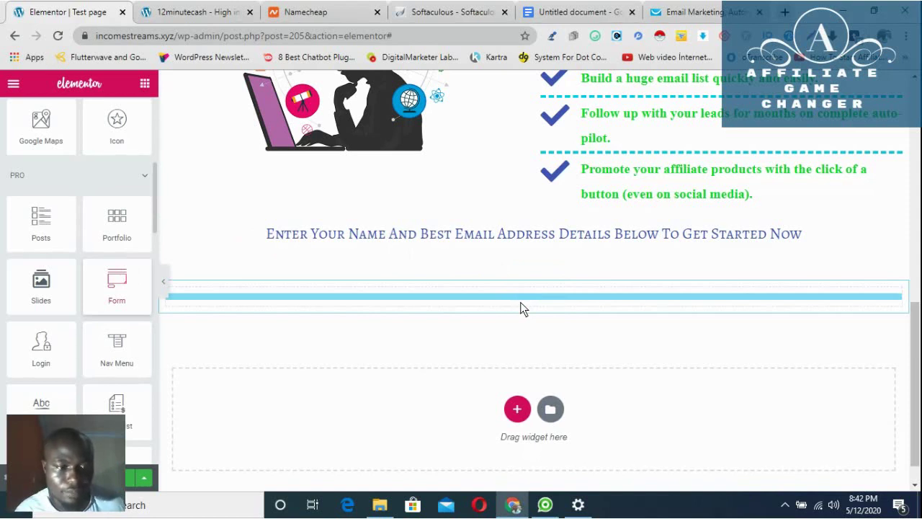
{"action": "left_click_drag", "start_coordinate": [522, 307], "coordinate": [522, 311]}
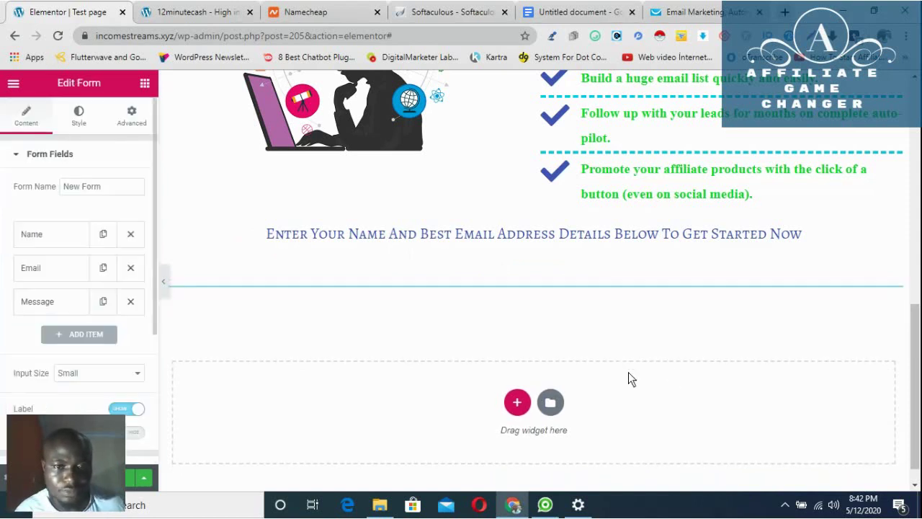
Step: Delete the form's Message field, leaving only Name and Email
{"action": "scroll", "coordinate": [525, 317], "scroll_direction": "down", "scroll_amount": 2}
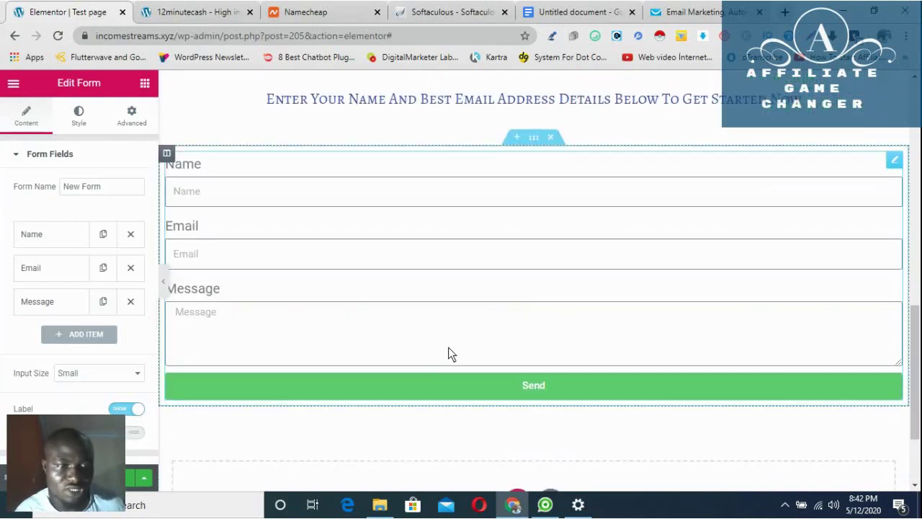
{"action": "left_click", "coordinate": [131, 303]}
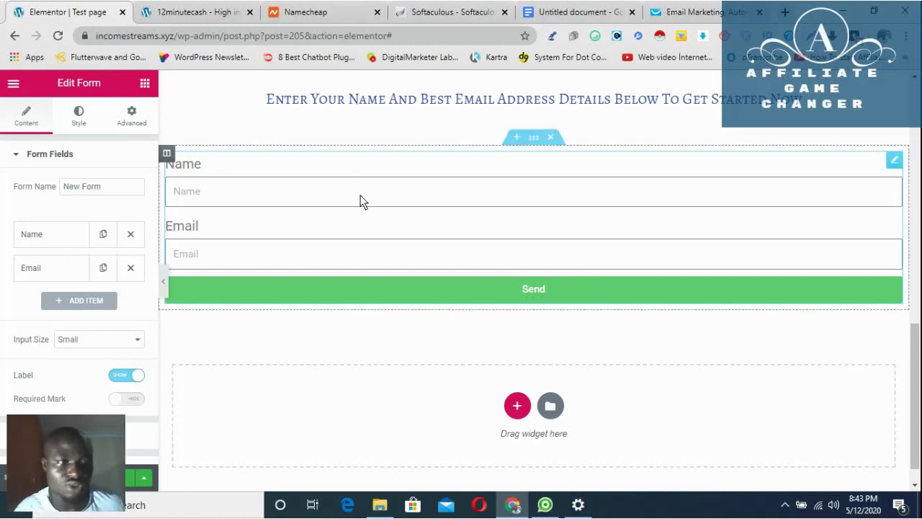
Step: Name the form 'test' and set its input size to Extra Small
{"action": "left_click", "coordinate": [98, 192]}
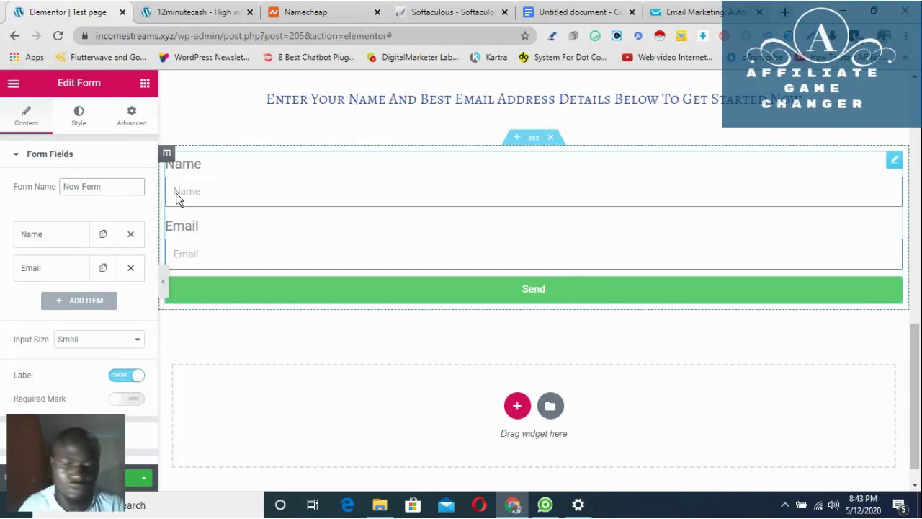
{"action": "key", "text": "BackSpace"}
{"action": "key", "text": "BackSpace"}
{"action": "key", "text": "BackSpace"}
{"action": "key", "text": "BackSpace"}
{"action": "key", "text": "BackSpace"}
{"action": "key", "text": "BackSpace"}
{"action": "key", "text": "BackSpace"}
{"action": "key", "text": "BackSpace"}
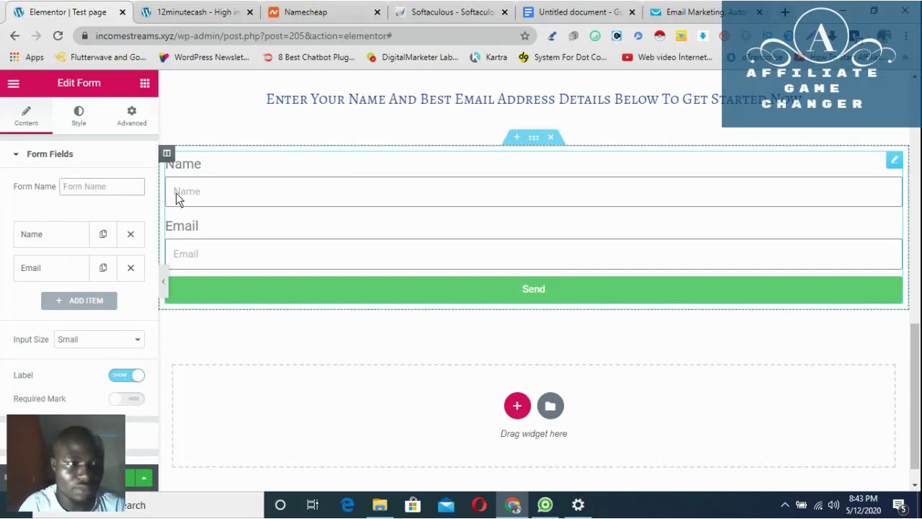
{"action": "type", "text": "test"}
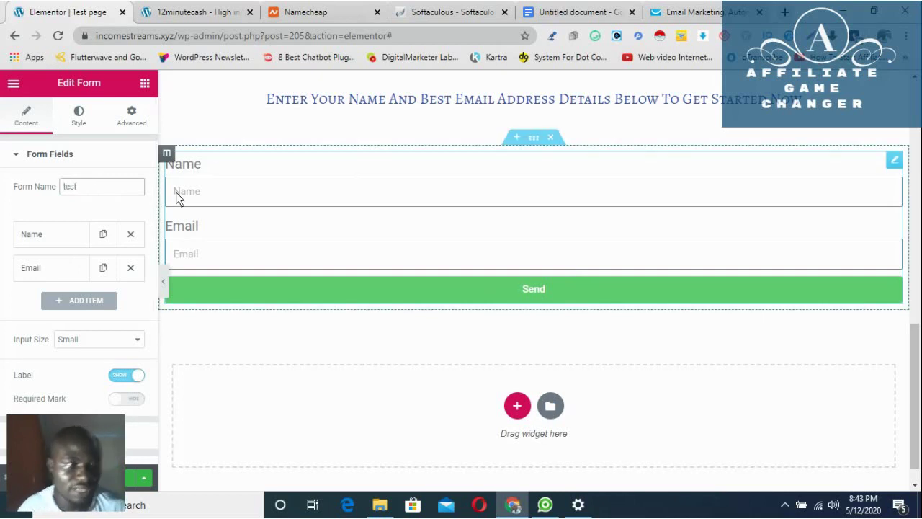
{"action": "scroll", "coordinate": [190, 252], "scroll_direction": "down", "scroll_amount": 1}
{"action": "scroll", "coordinate": [93, 326], "scroll_direction": "down", "scroll_amount": 1}
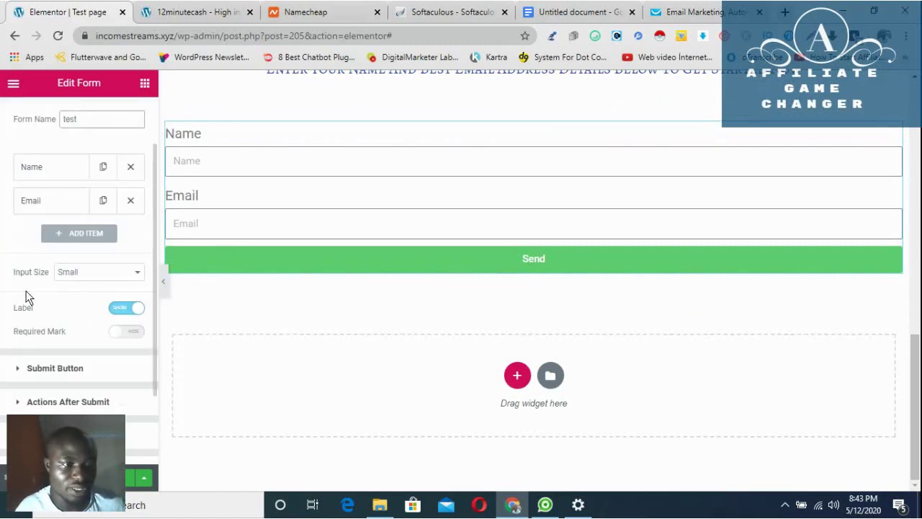
{"action": "left_click", "coordinate": [121, 279]}
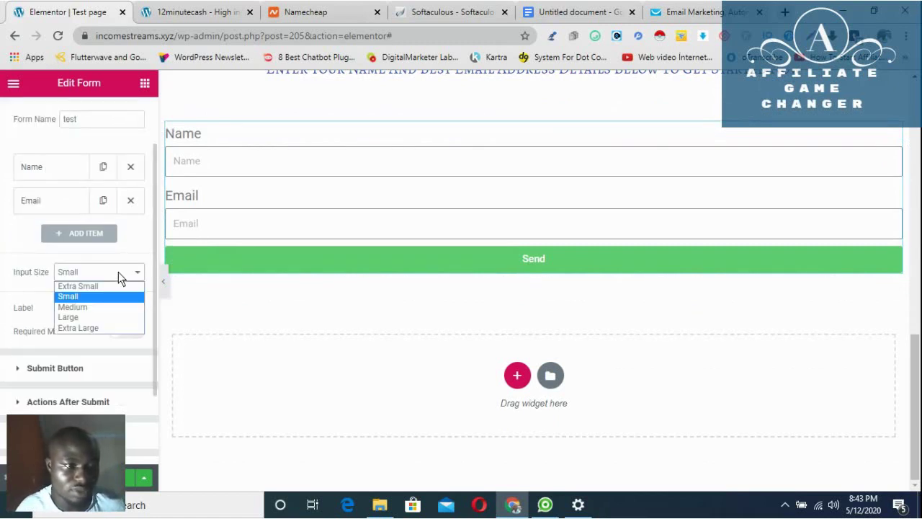
{"action": "left_click", "coordinate": [113, 284]}
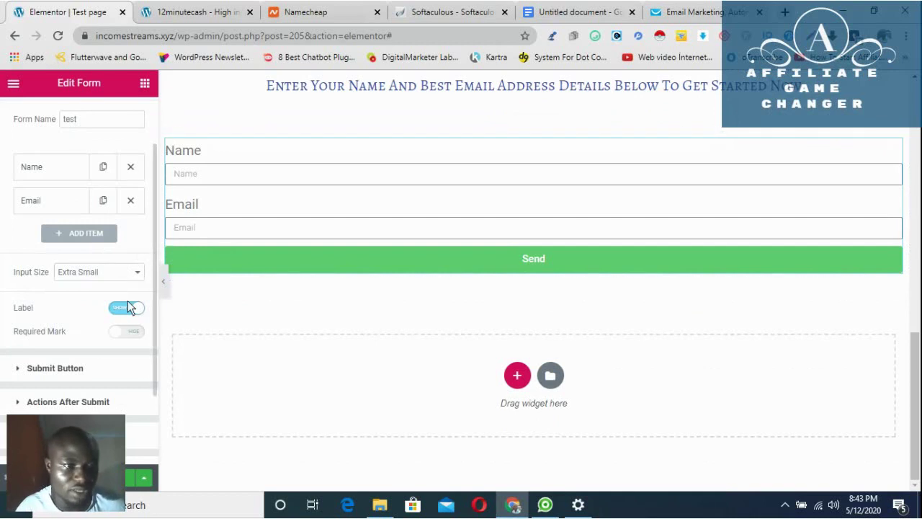
Step: Expand the form's Submit Button settings
{"action": "scroll", "coordinate": [103, 335], "scroll_direction": "down", "scroll_amount": 1}
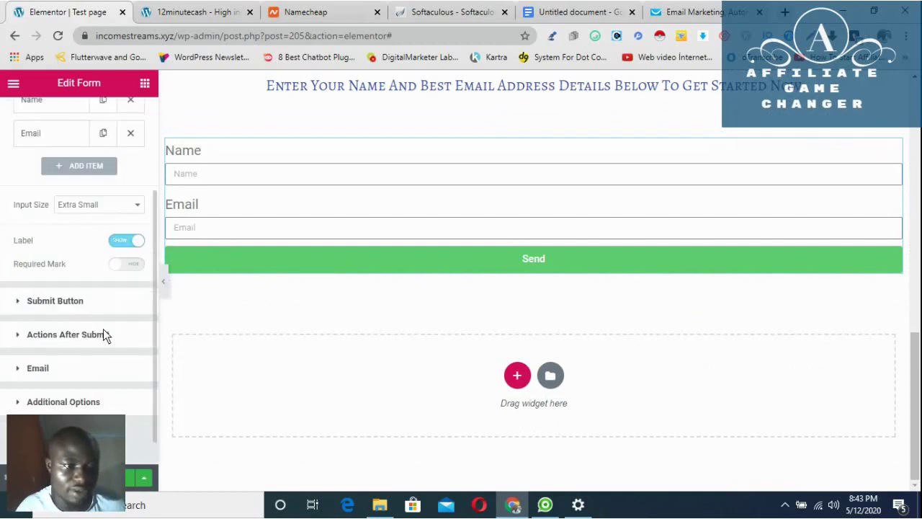
{"action": "left_click", "coordinate": [29, 299]}
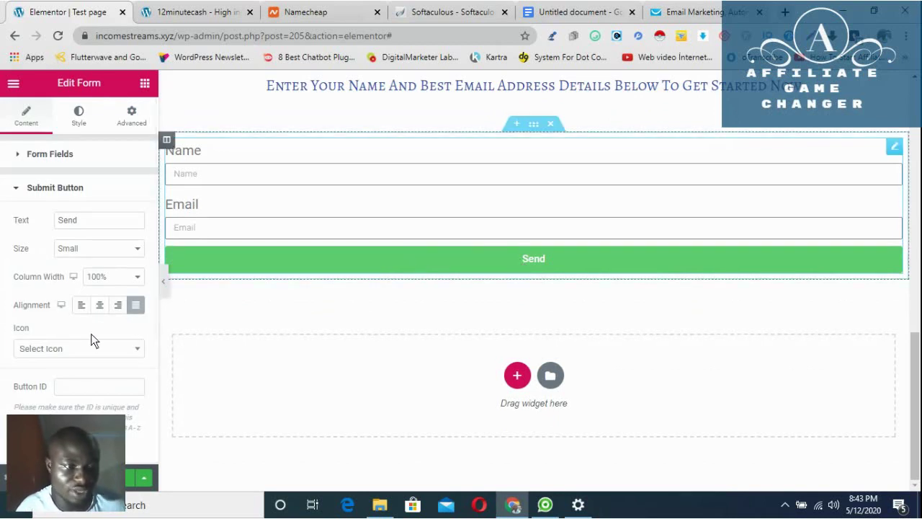
{"action": "scroll", "coordinate": [98, 342], "scroll_direction": "down", "scroll_amount": 2}
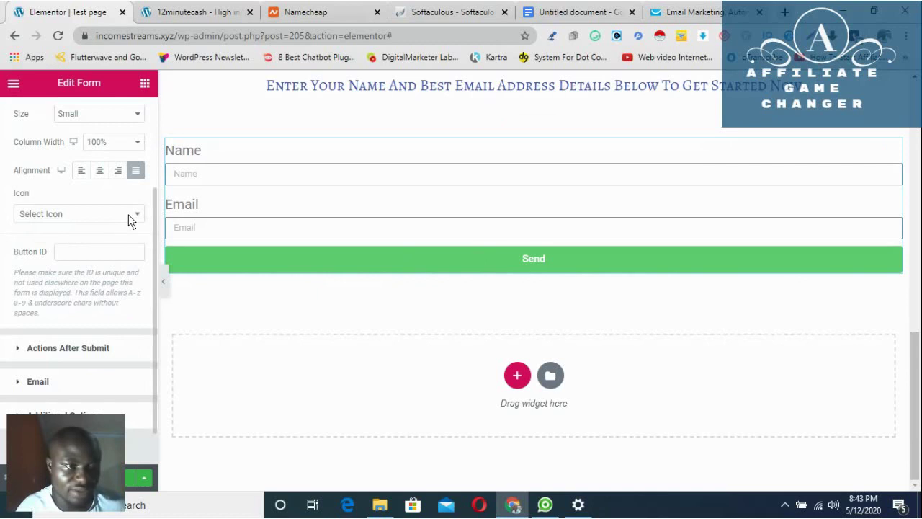
{"action": "scroll", "coordinate": [122, 211], "scroll_direction": "up", "scroll_amount": 1}
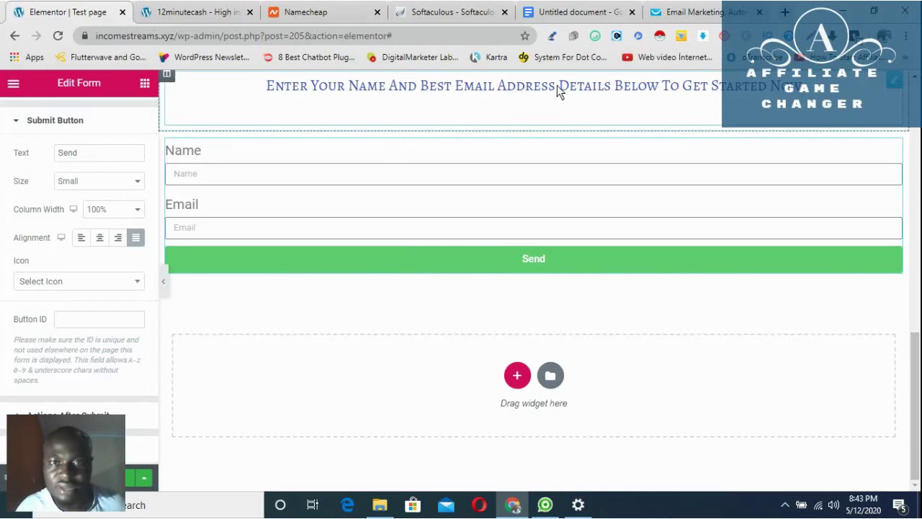
Step: Change the submit button label from Send to 'Get Started Now!!!'
{"action": "left_click", "coordinate": [96, 152]}
{"action": "key", "text": "BackSpace"}
{"action": "key", "text": "BackSpace"}
{"action": "key", "text": "BackSpace"}
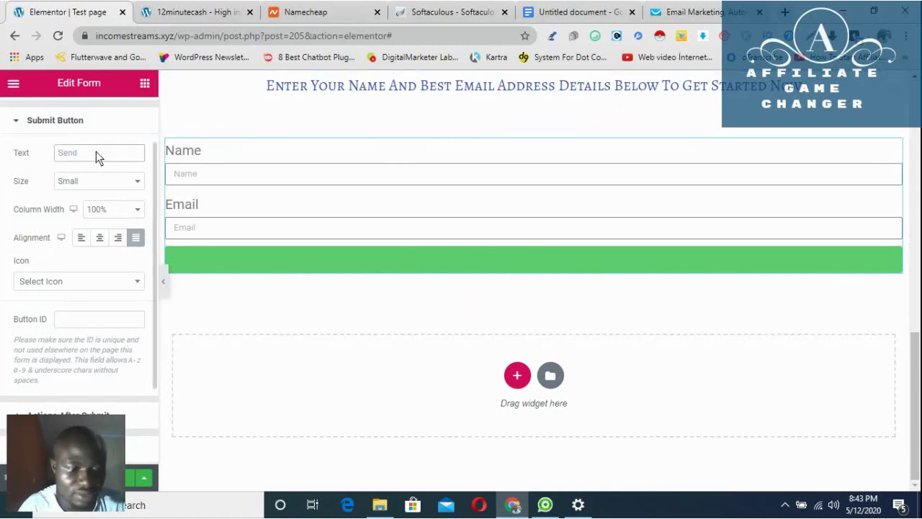
{"action": "type", "text": "Get STra"}
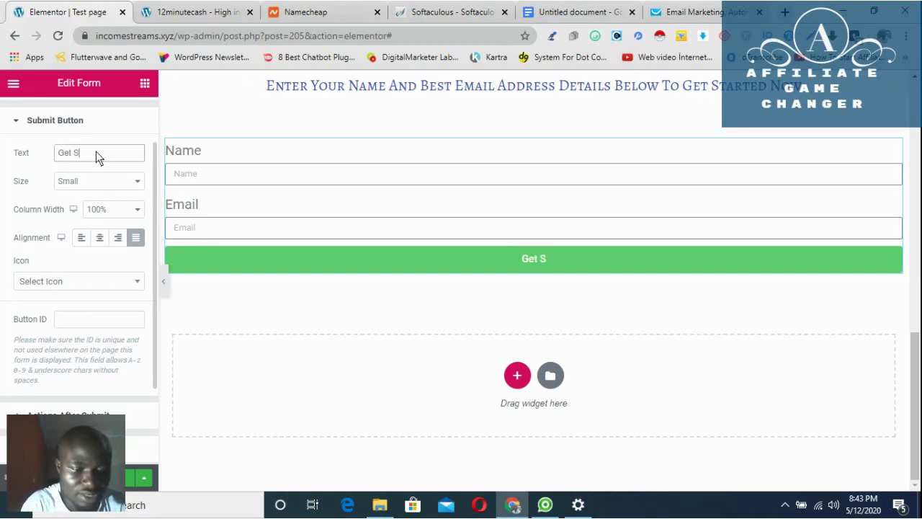
{"action": "key", "text": "BackSpace"}
{"action": "key", "text": "BackSpace"}
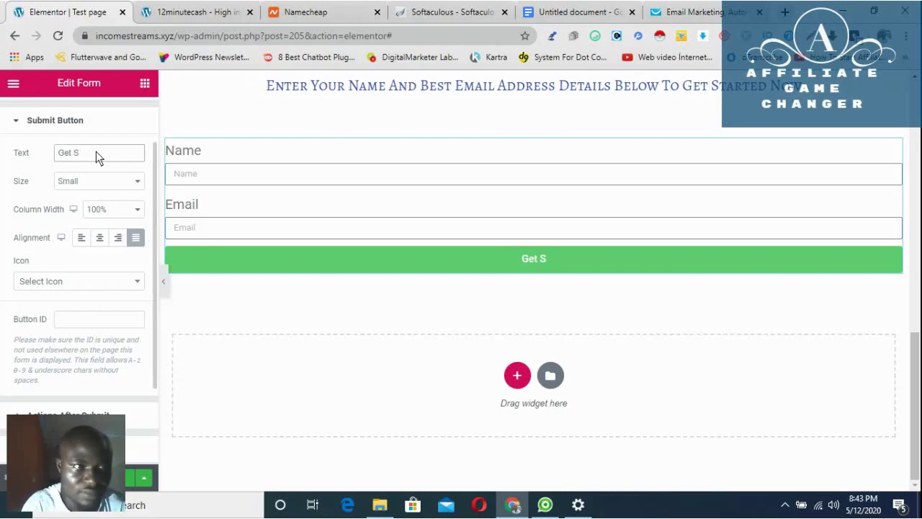
{"action": "type", "text": "started"}
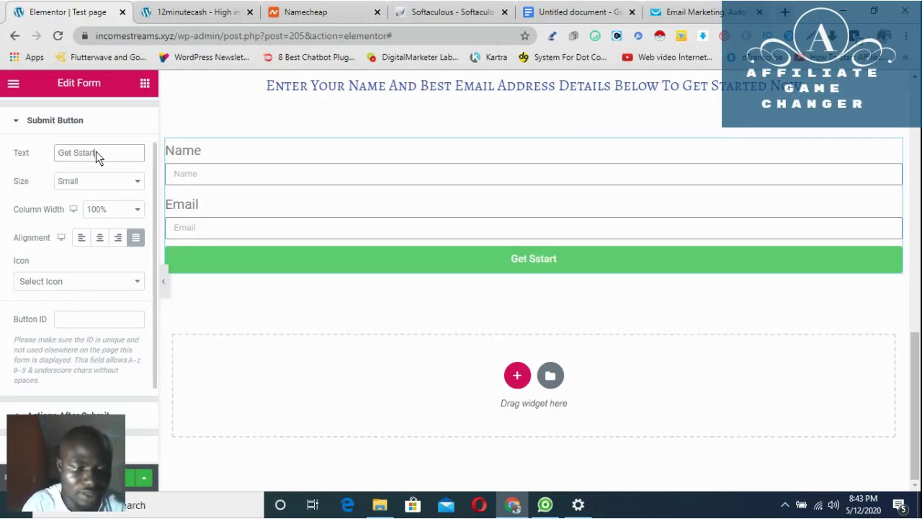
{"action": "key", "text": "BackSpace"}
{"action": "key", "text": "BackSpace"}
{"action": "key", "text": "BackSpace"}
{"action": "key", "text": "BackSpace"}
{"action": "key", "text": "BackSpace"}
{"action": "key", "text": "BackSpace"}
{"action": "key", "text": "BackSpace"}
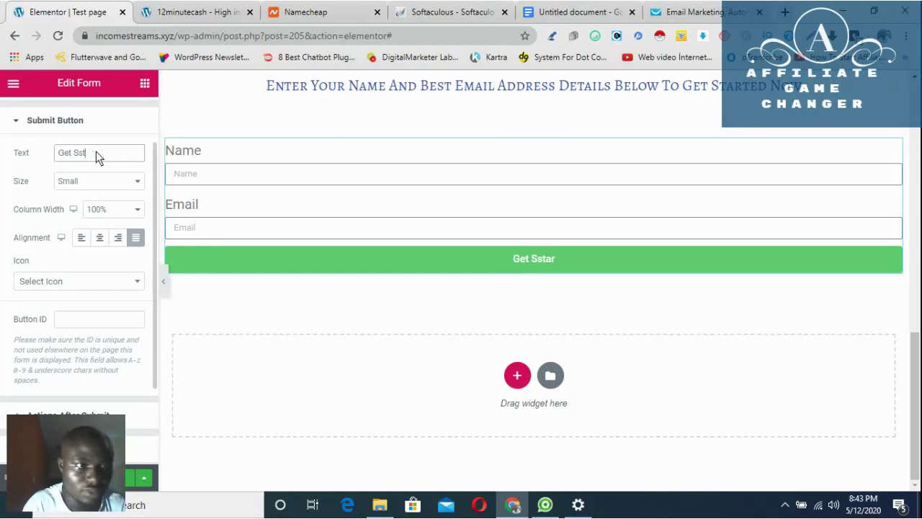
{"action": "type", "text": "tar"}
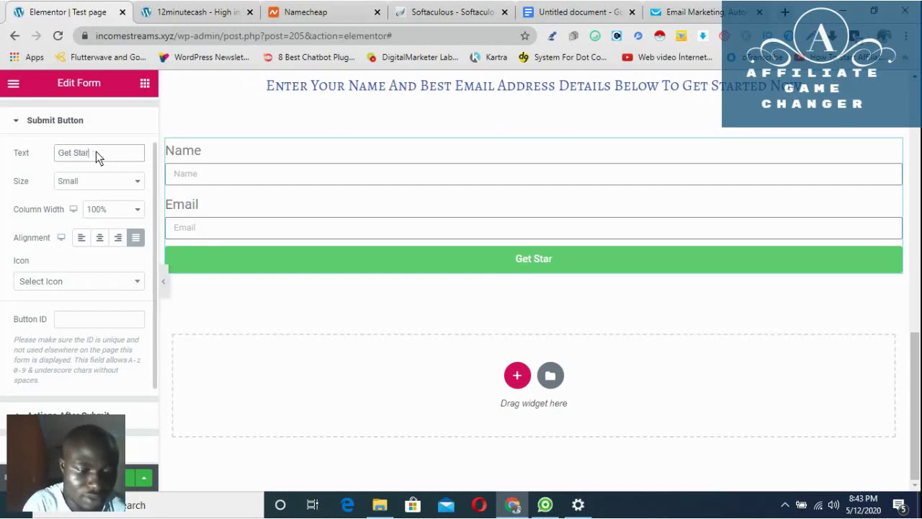
{"action": "type", "text": "ted Noo"}
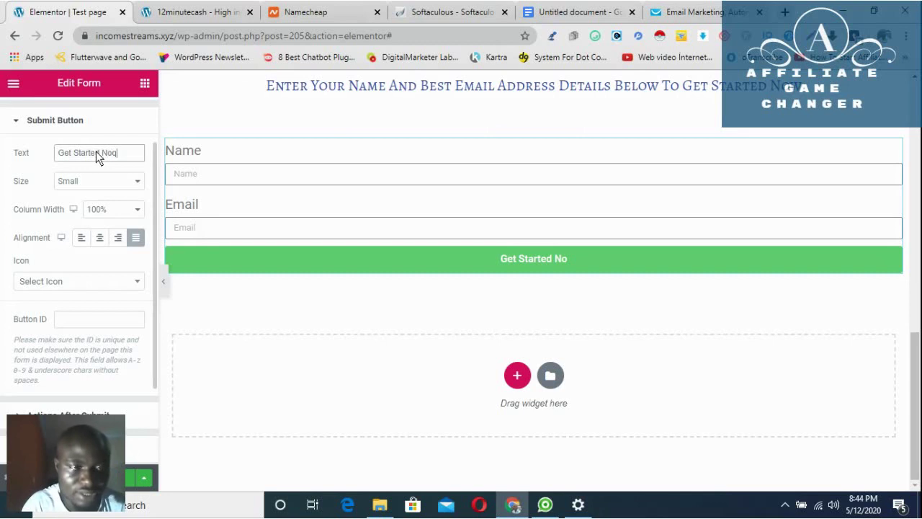
{"action": "key", "text": "BackSpace"}
{"action": "type", "text": "w"}
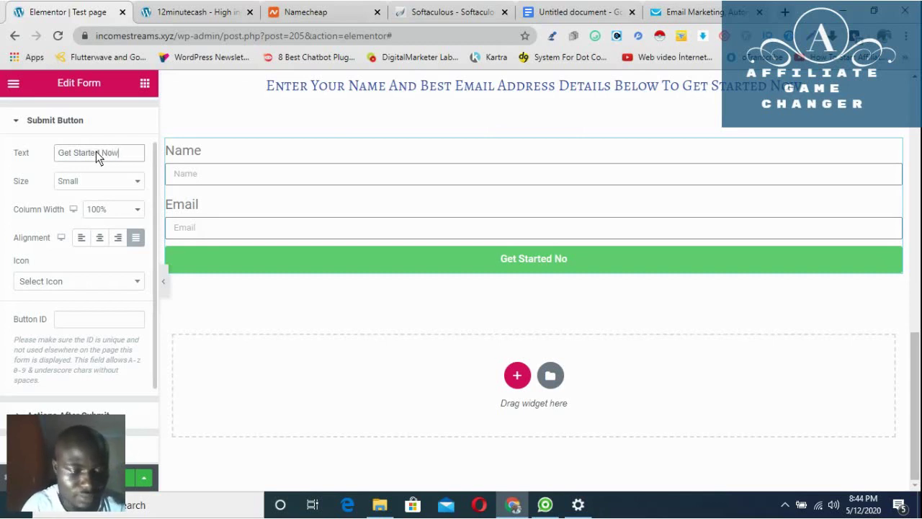
{"action": "type", "text": "!!!"}
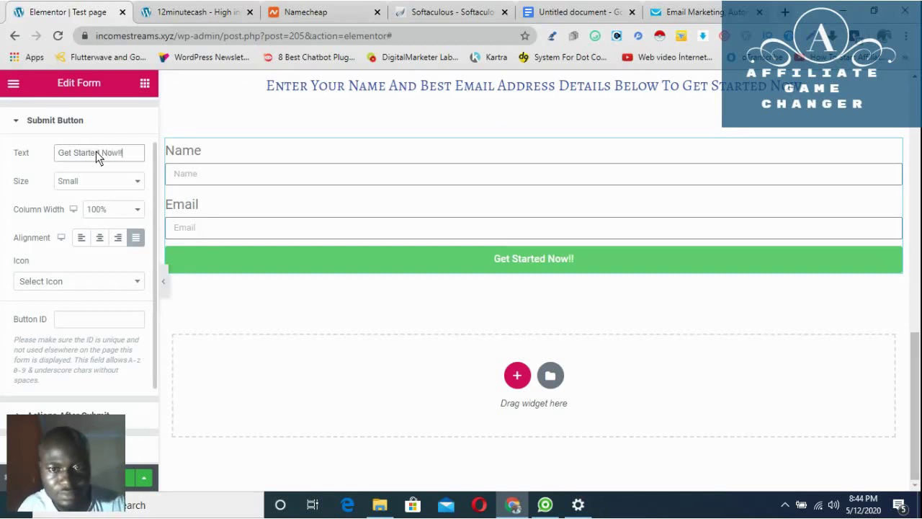
Step: Set the submit button size to Large, keeping column width at 100%
{"action": "left_click", "coordinate": [126, 175]}
{"action": "left_click", "coordinate": [102, 216]}
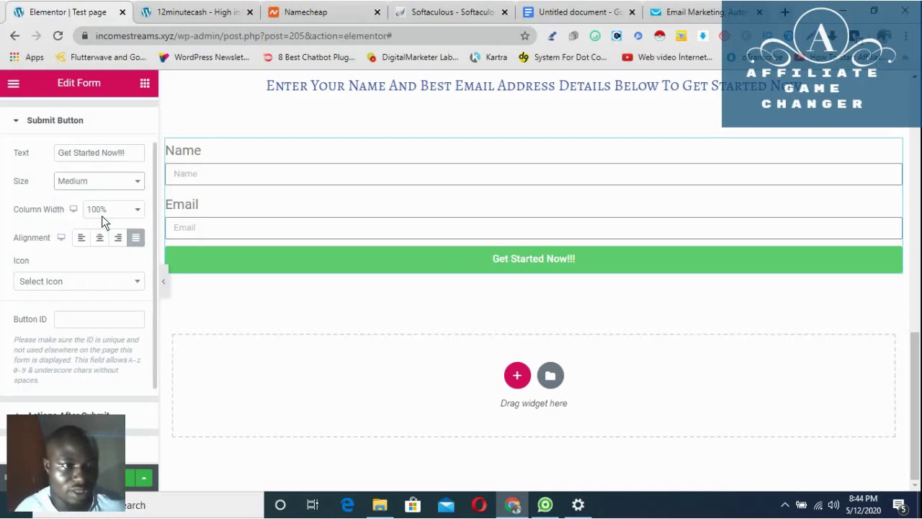
{"action": "left_click", "coordinate": [126, 183]}
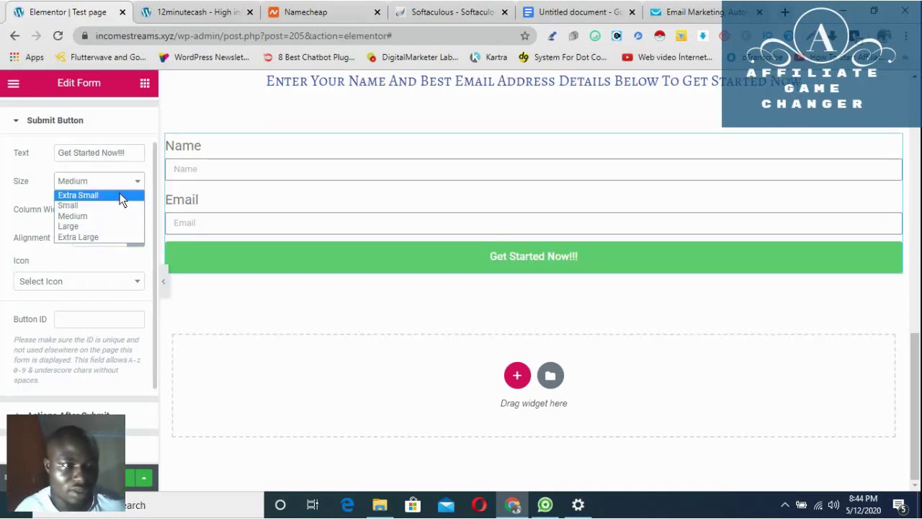
{"action": "left_click", "coordinate": [121, 196]}
{"action": "left_click", "coordinate": [127, 182]}
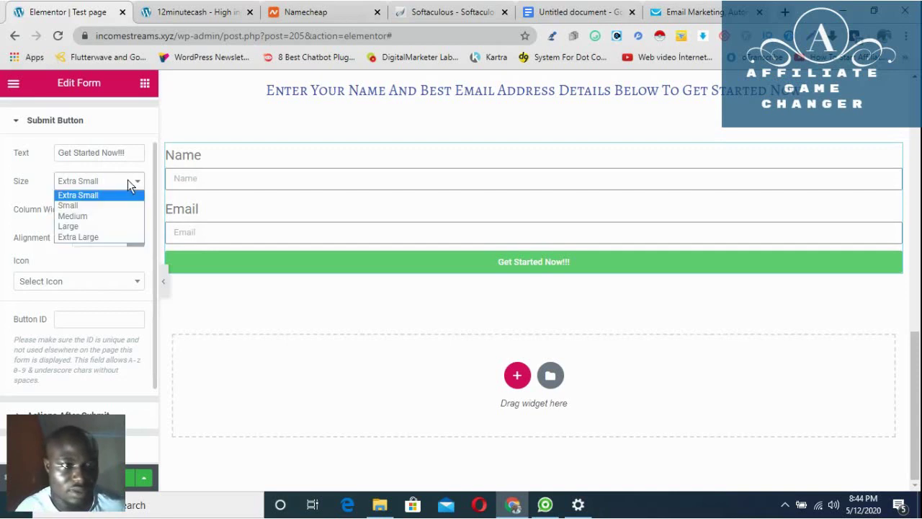
{"action": "left_click", "coordinate": [107, 227]}
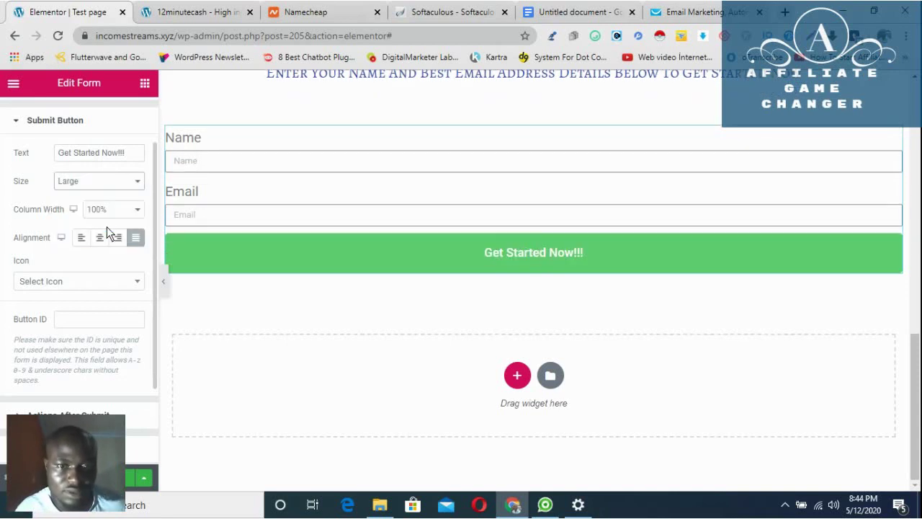
{"action": "left_click", "coordinate": [123, 185]}
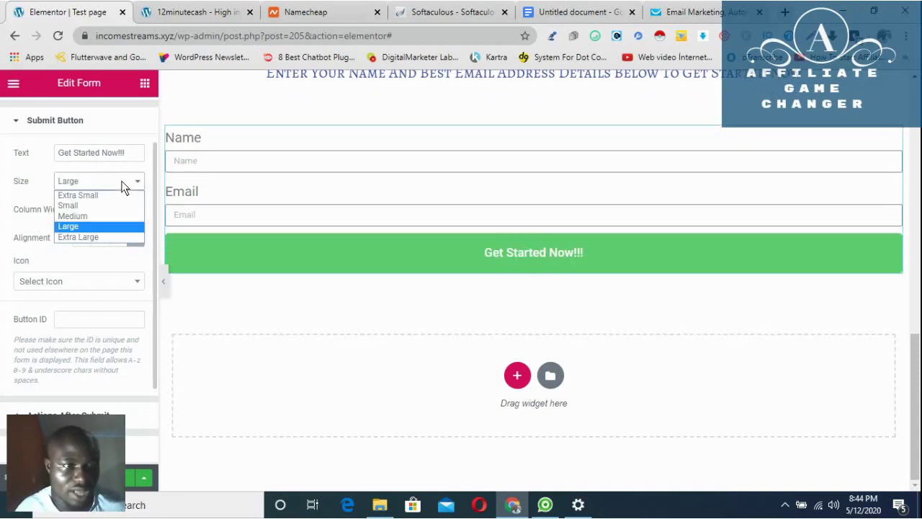
{"action": "left_click", "coordinate": [122, 186]}
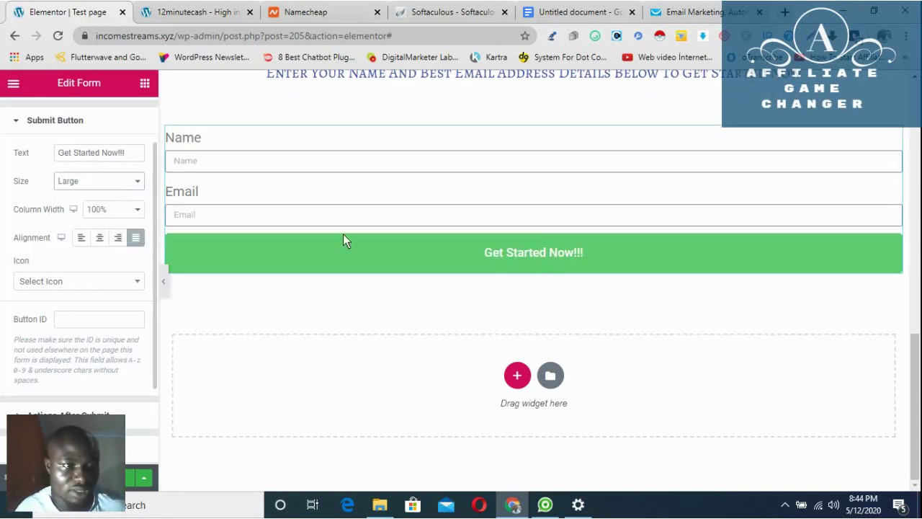
{"action": "left_click", "coordinate": [130, 211]}
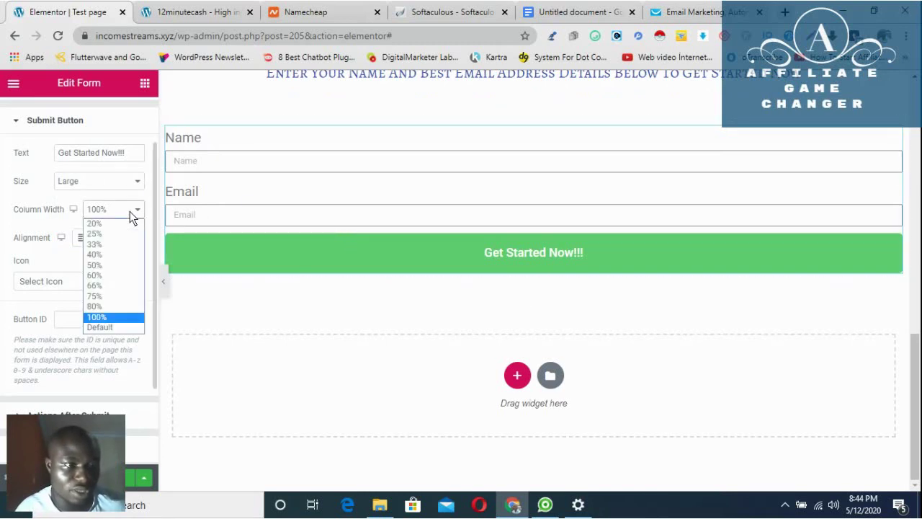
{"action": "left_click", "coordinate": [130, 211]}
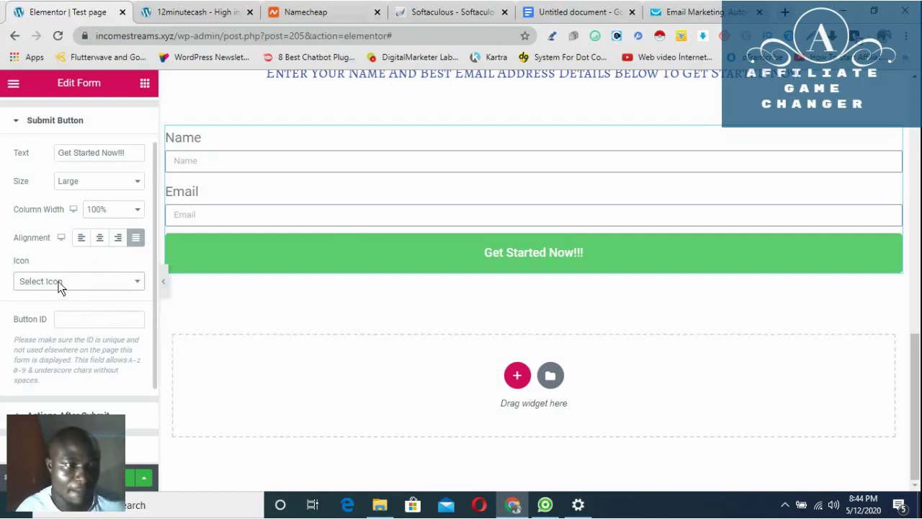
Step: Set the submit button's alignment to Center
{"action": "left_click", "coordinate": [137, 283]}
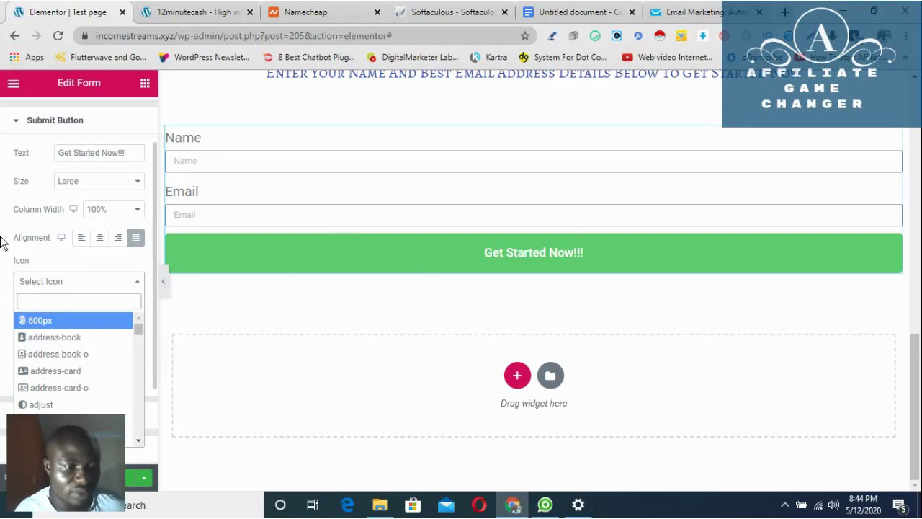
{"action": "scroll", "coordinate": [73, 232], "scroll_direction": "down", "scroll_amount": 1}
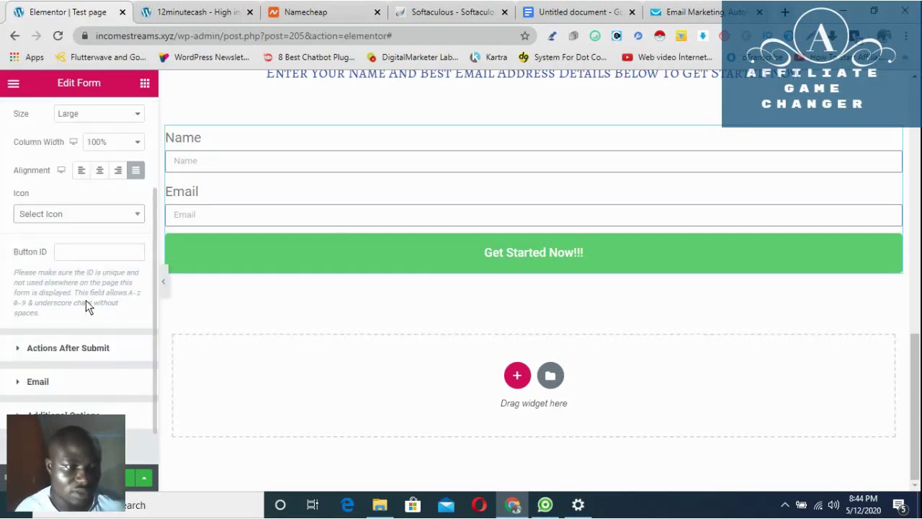
{"action": "scroll", "coordinate": [93, 240], "scroll_direction": "up", "scroll_amount": 1}
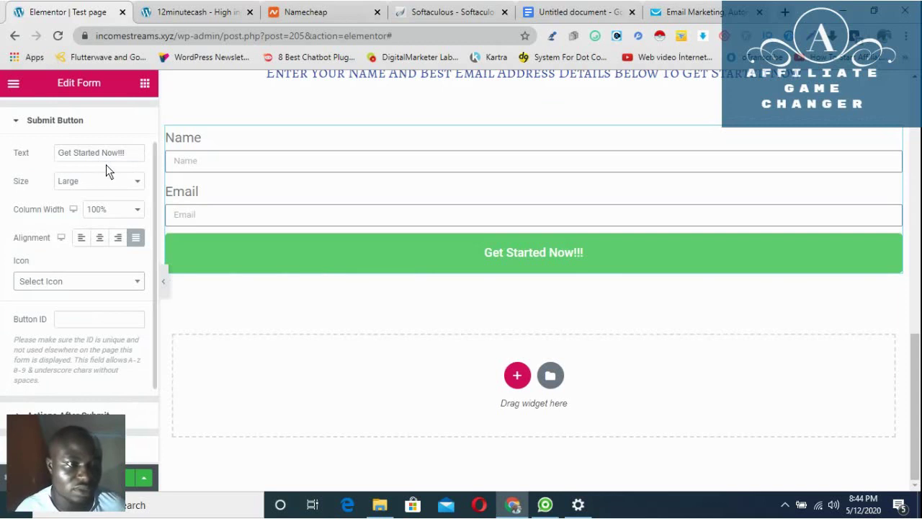
{"action": "left_click", "coordinate": [100, 240]}
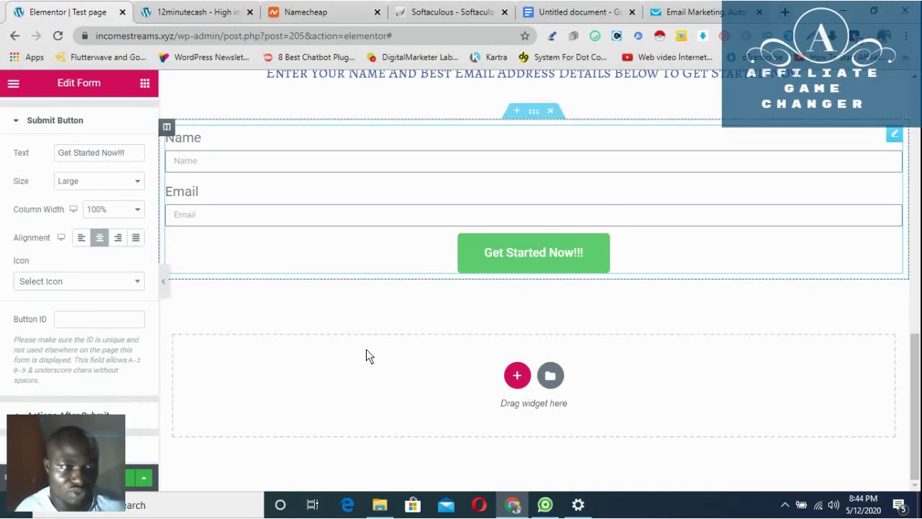
{"action": "left_click", "coordinate": [80, 244]}
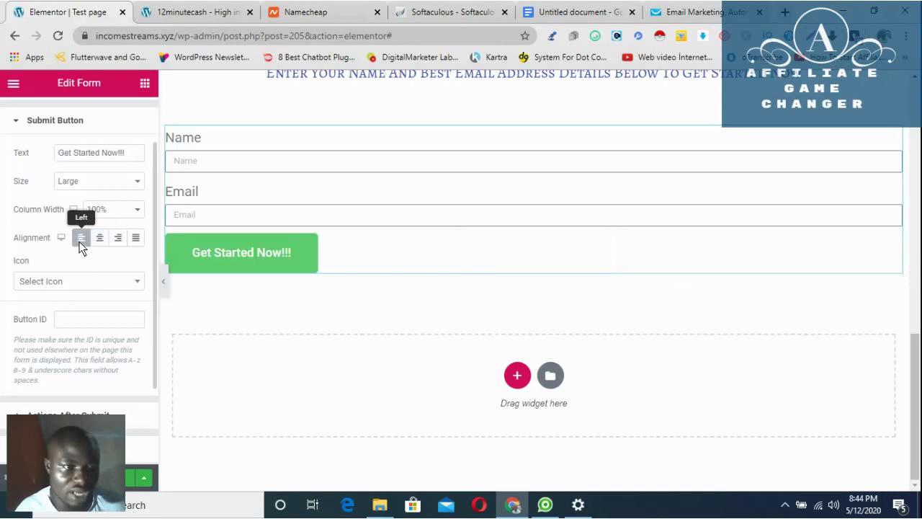
{"action": "left_click", "coordinate": [132, 244]}
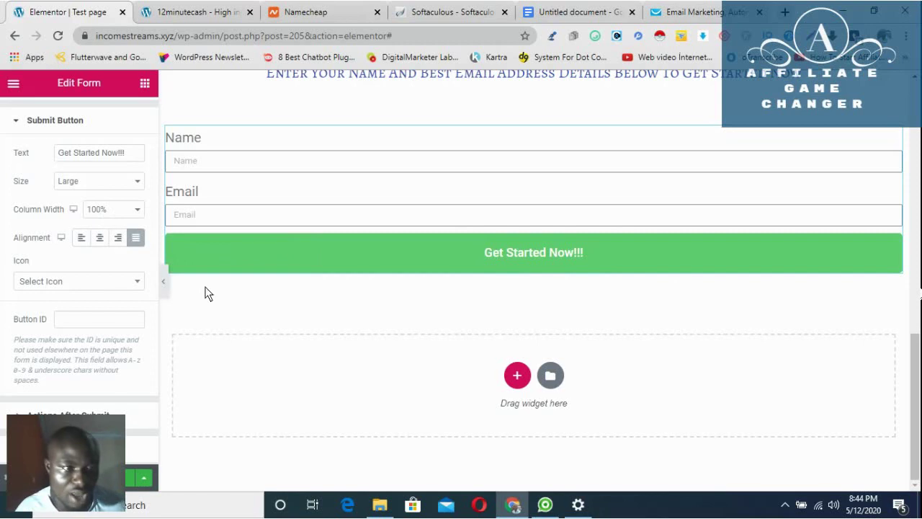
{"action": "left_click", "coordinate": [99, 240]}
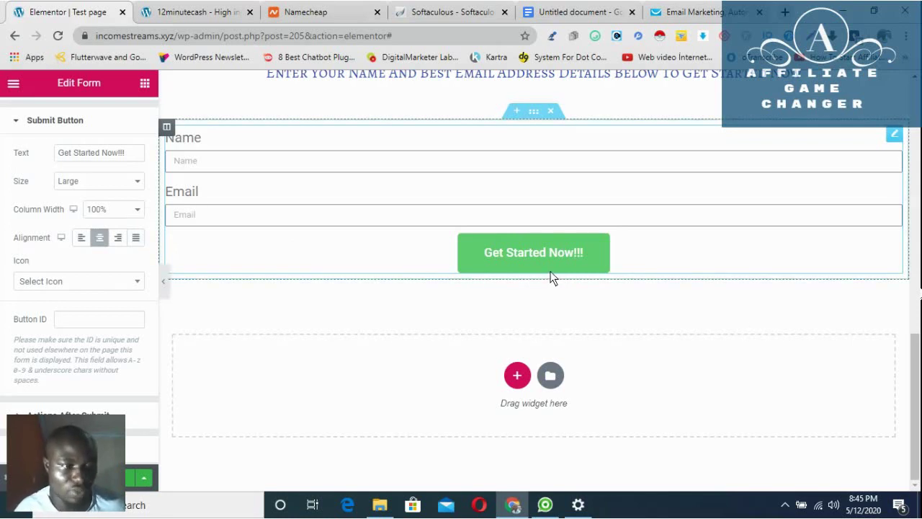
{"action": "scroll", "coordinate": [103, 264], "scroll_direction": "down", "scroll_amount": 3}
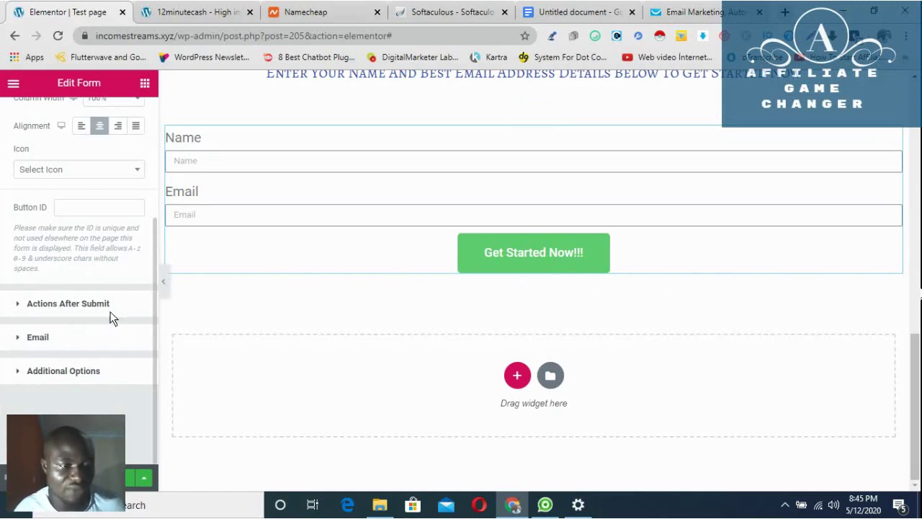
Step: Browse the Edit Form panel sections and reopen Actions After Submit, listing only Email
{"action": "left_click", "coordinate": [20, 303]}
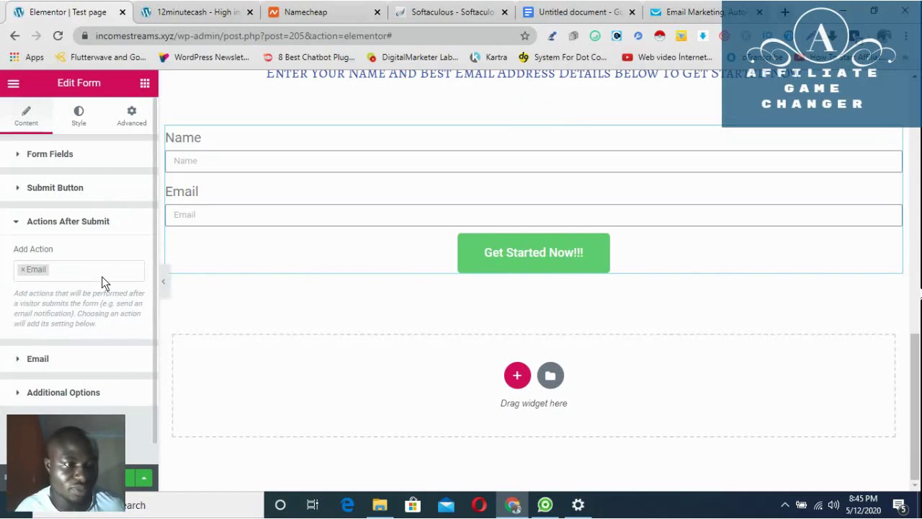
{"action": "left_click", "coordinate": [73, 268]}
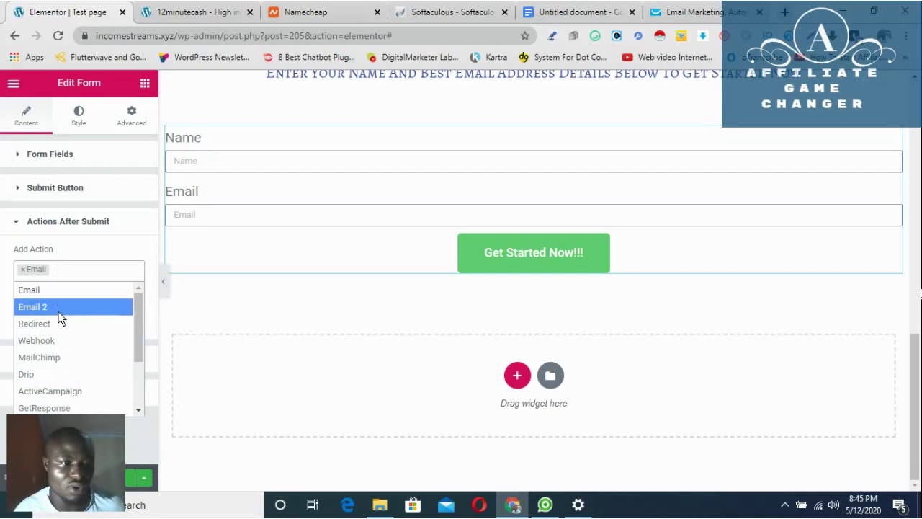
{"action": "scroll", "coordinate": [62, 357], "scroll_direction": "down", "scroll_amount": 1}
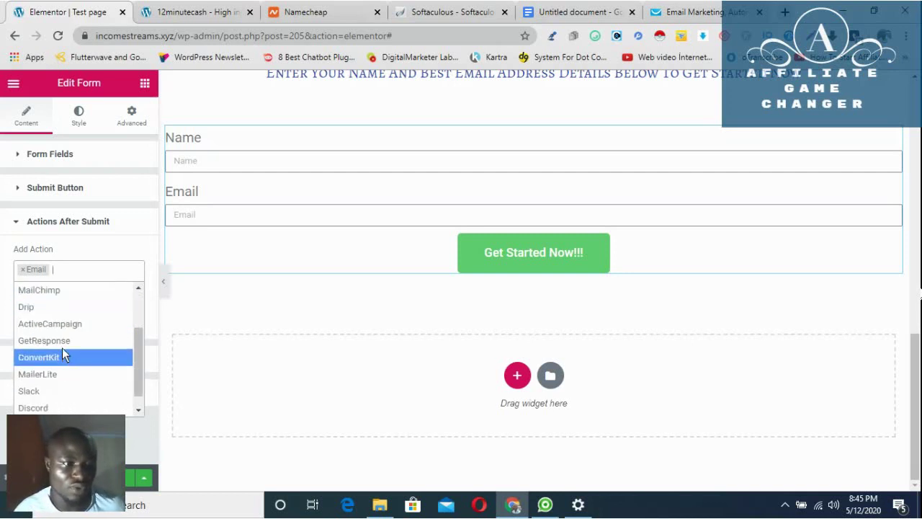
{"action": "left_click", "coordinate": [20, 221]}
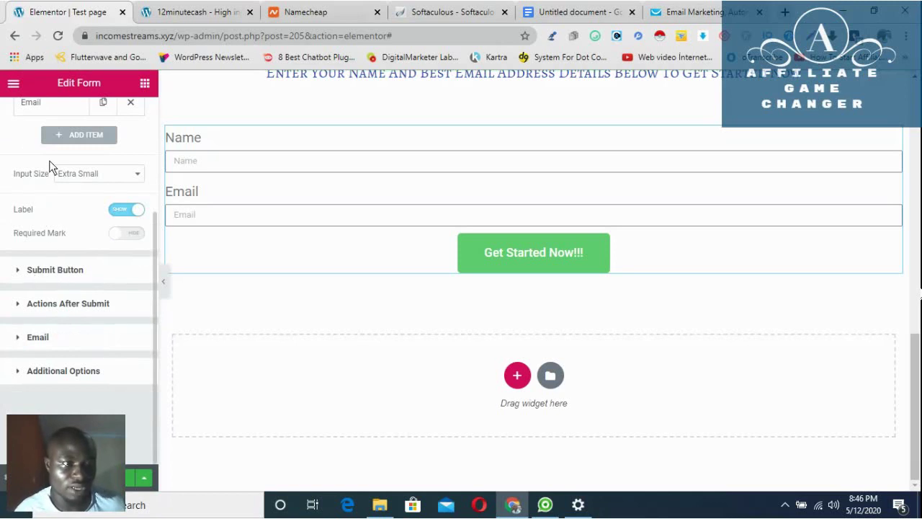
{"action": "scroll", "coordinate": [67, 165], "scroll_direction": "up", "scroll_amount": 1}
{"action": "scroll", "coordinate": [56, 166], "scroll_direction": "up", "scroll_amount": 2}
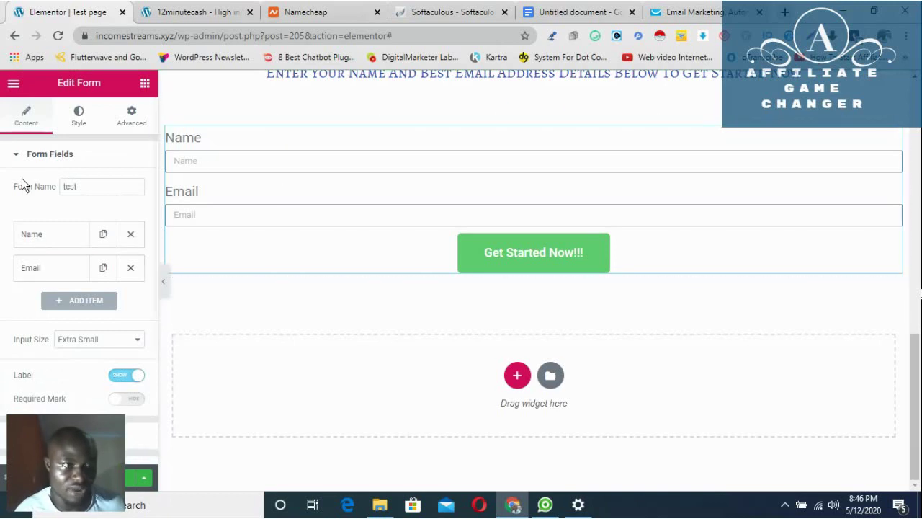
{"action": "left_click", "coordinate": [16, 157]}
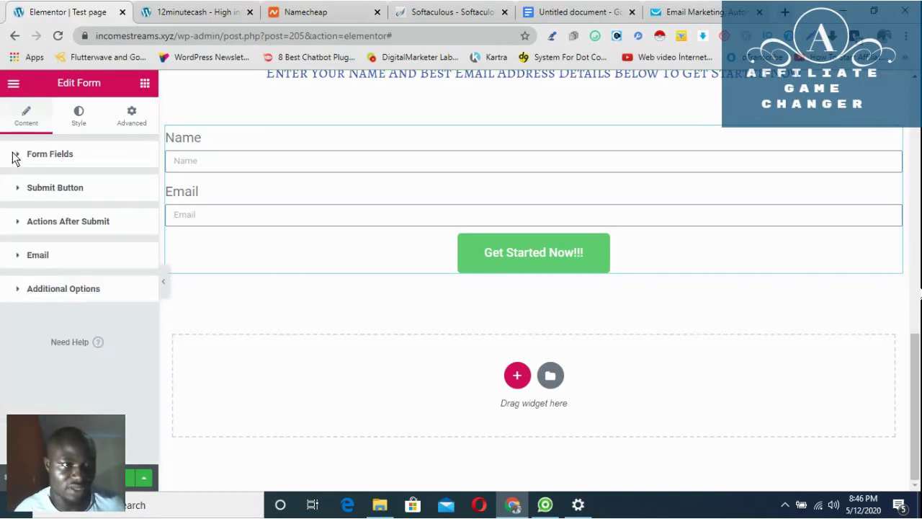
{"action": "left_click", "coordinate": [19, 191]}
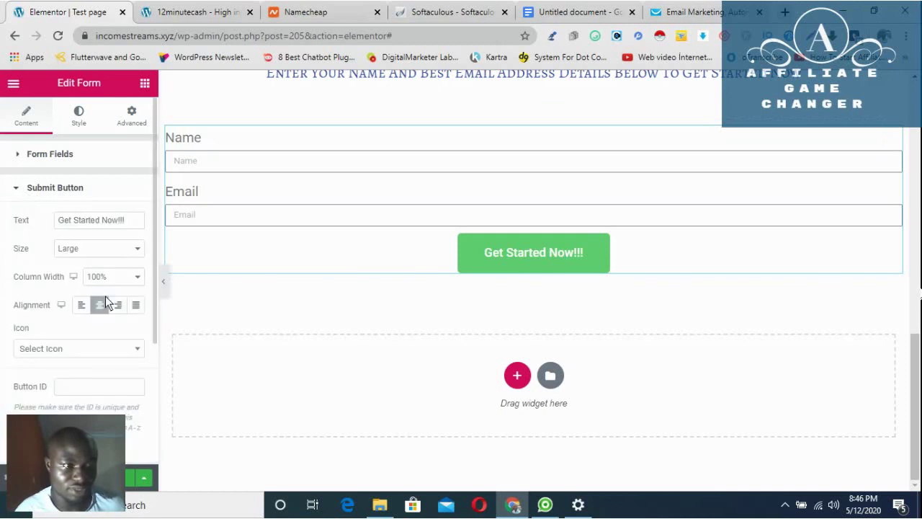
{"action": "left_click", "coordinate": [18, 190]}
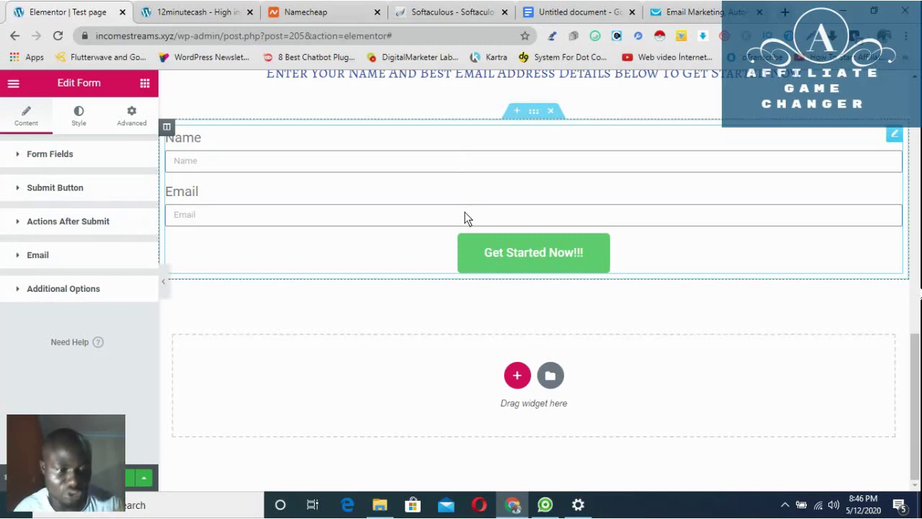
{"action": "left_click", "coordinate": [22, 222]}
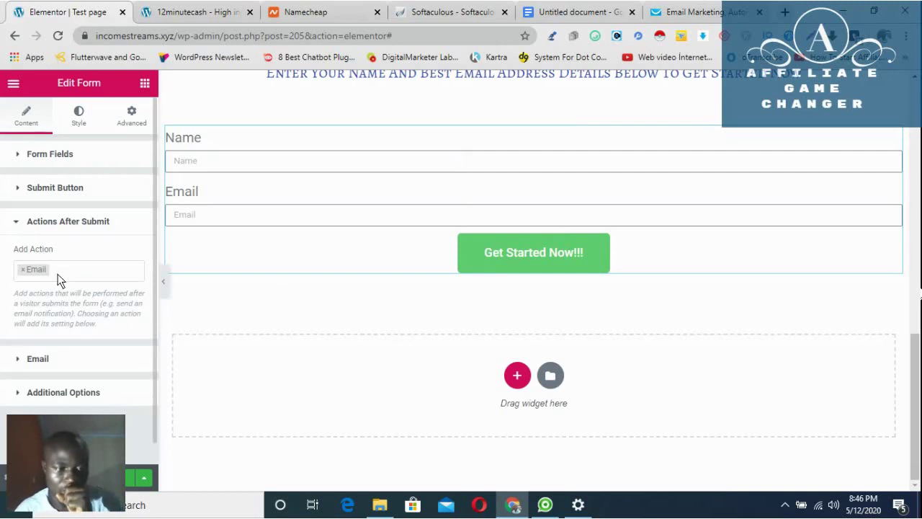
Step: Replace the Email after-submit action with GetResponse and expand the GetResponse settings section
{"action": "left_click", "coordinate": [23, 274]}
{"action": "left_click", "coordinate": [23, 273]}
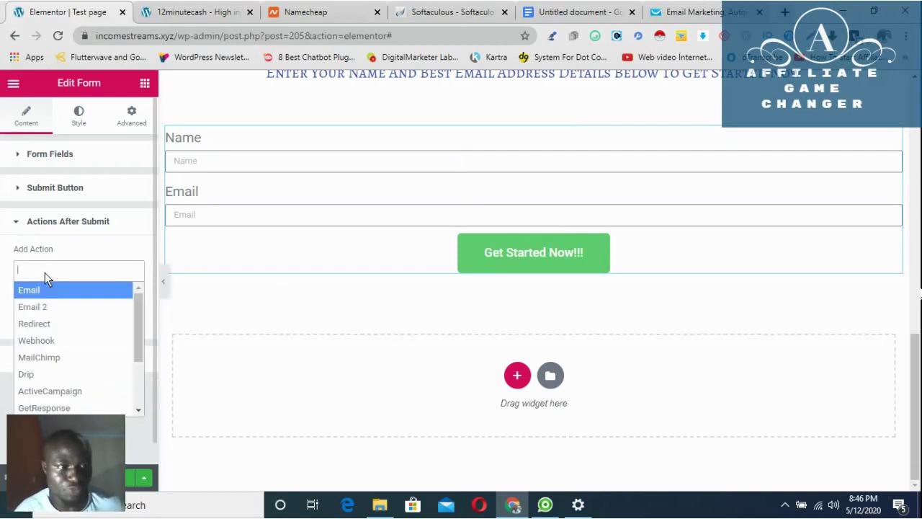
{"action": "left_click", "coordinate": [54, 403]}
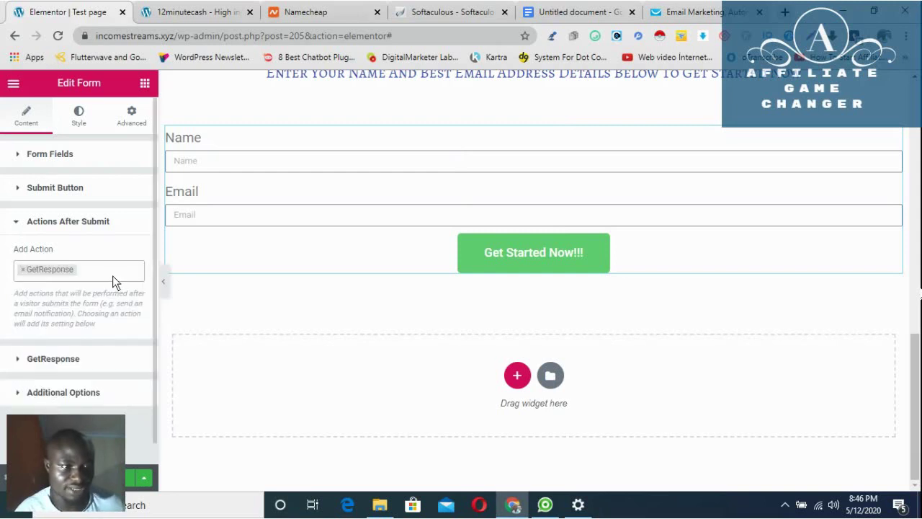
{"action": "scroll", "coordinate": [113, 277], "scroll_direction": "down", "scroll_amount": 1}
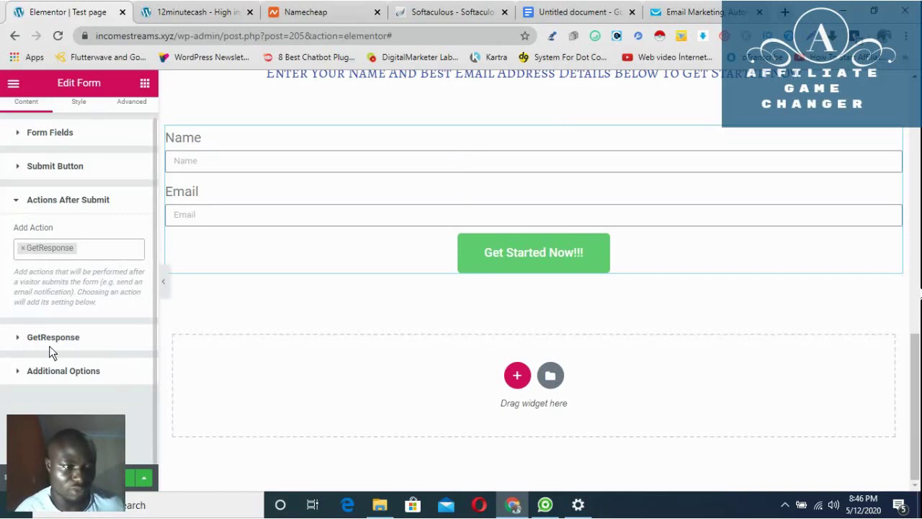
{"action": "left_click", "coordinate": [19, 338]}
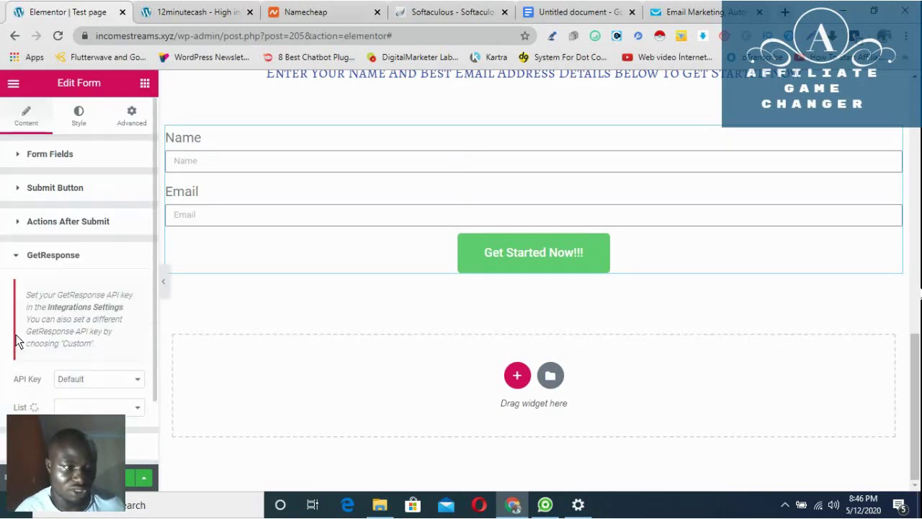
{"action": "scroll", "coordinate": [91, 297], "scroll_direction": "down", "scroll_amount": 1}
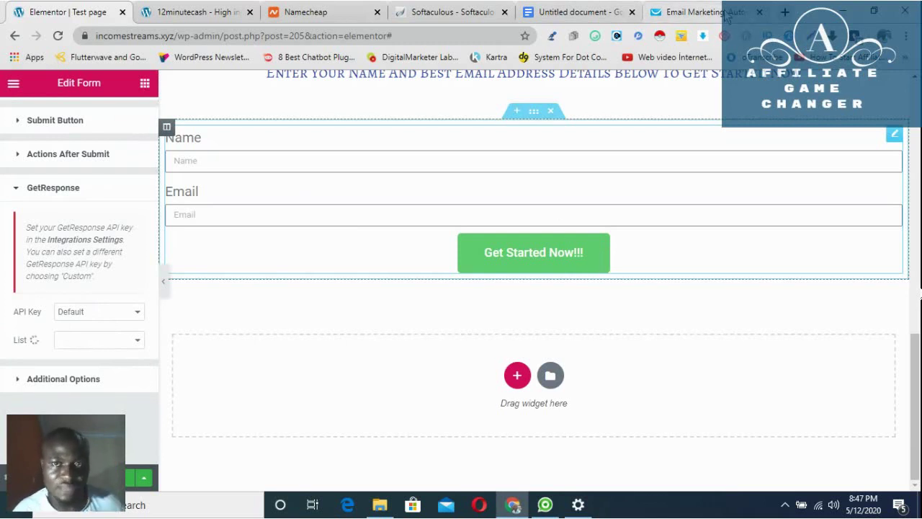
Step: Go to the GetResponse account and open Lists, showing lowcastlist, perpetualincome101 and others
{"action": "left_click", "coordinate": [691, 12]}
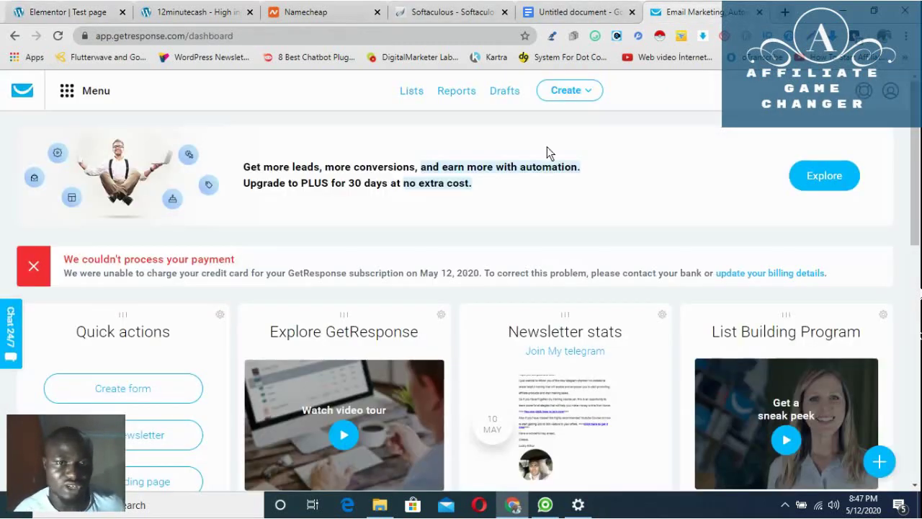
{"action": "scroll", "coordinate": [585, 364], "scroll_direction": "down", "scroll_amount": 2}
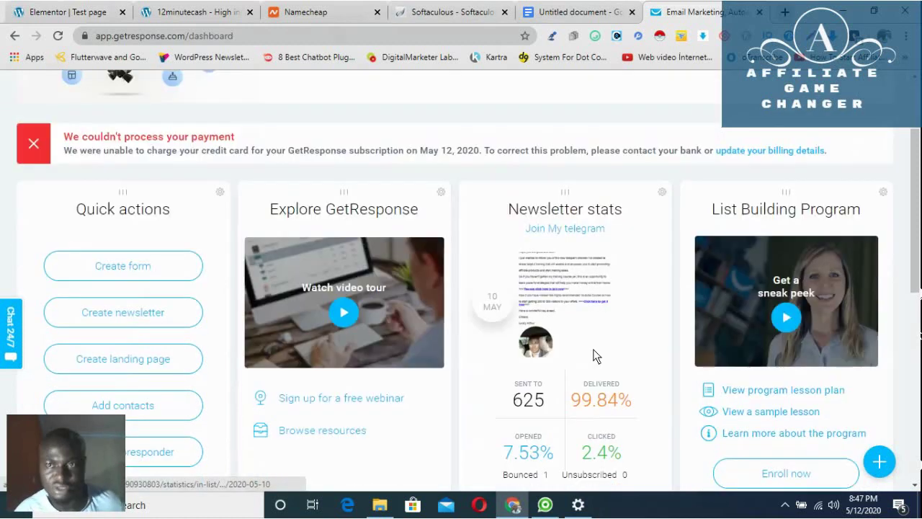
{"action": "scroll", "coordinate": [598, 372], "scroll_direction": "up", "scroll_amount": 2}
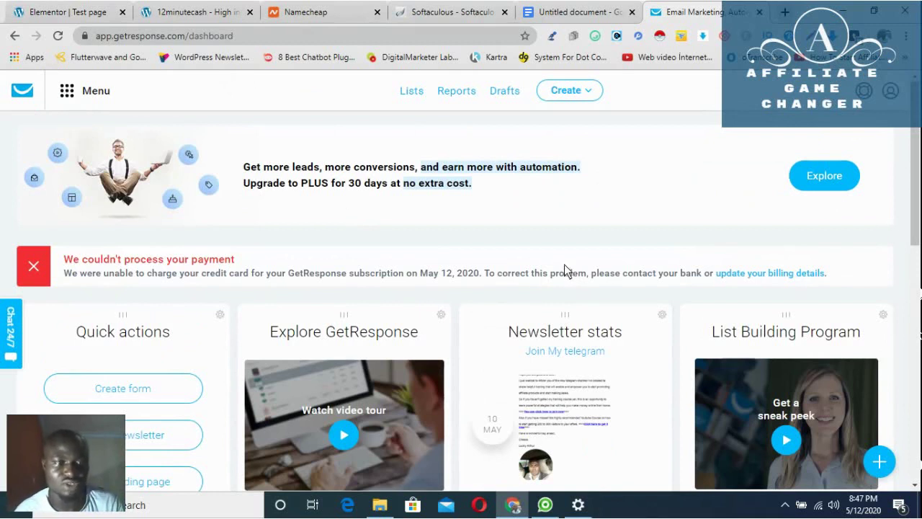
{"action": "left_click", "coordinate": [413, 94]}
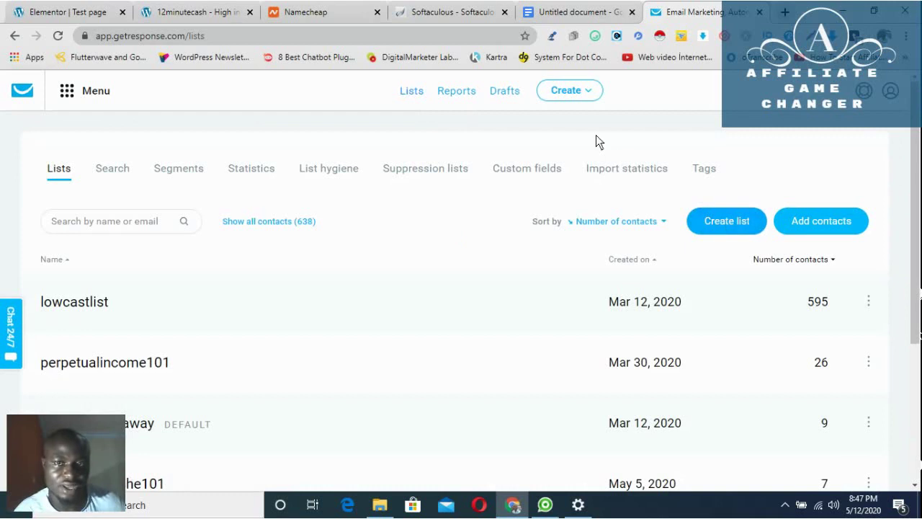
Step: Create a new contact list, retrying rejected names test and test101 until test10198 succeeds
{"action": "left_click", "coordinate": [712, 222]}
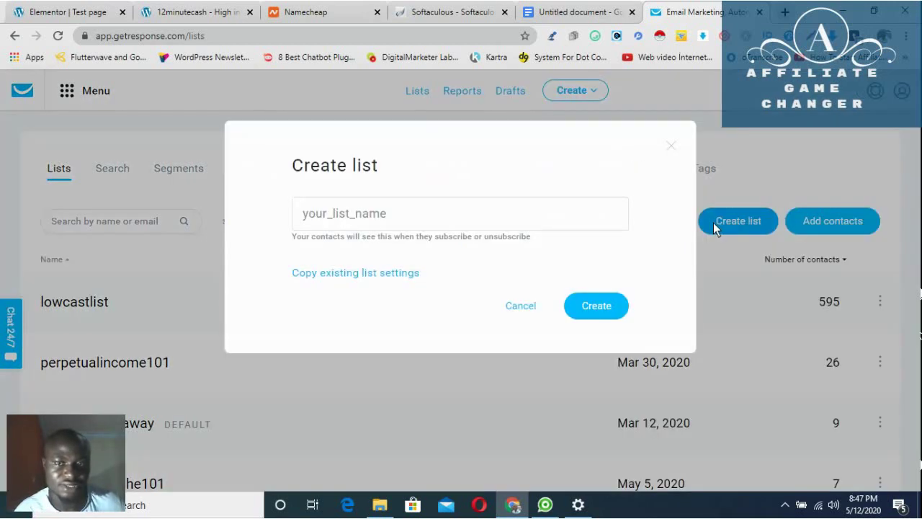
{"action": "left_click", "coordinate": [416, 221]}
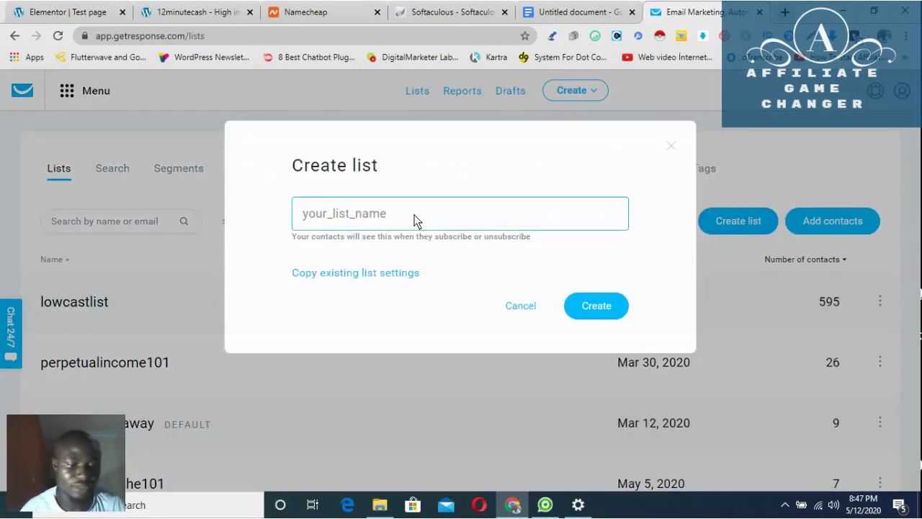
{"action": "type", "text": "test"}
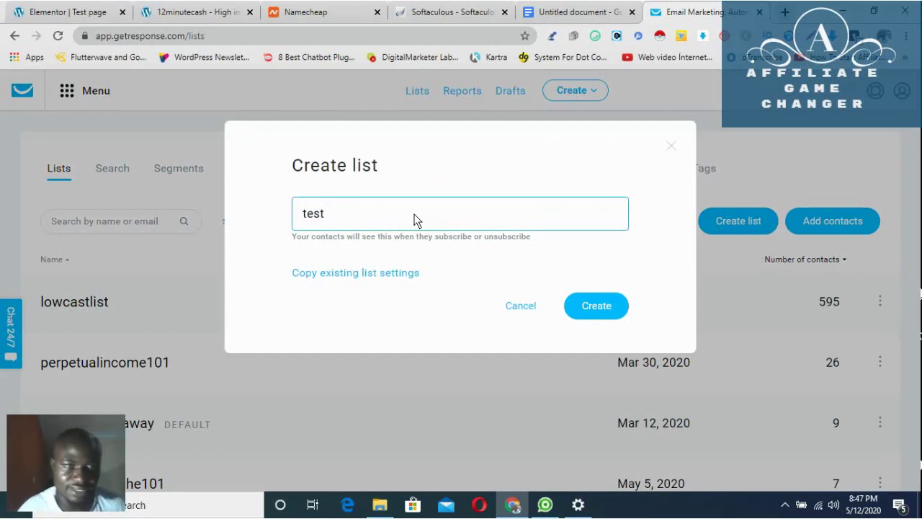
{"action": "left_click", "coordinate": [590, 307]}
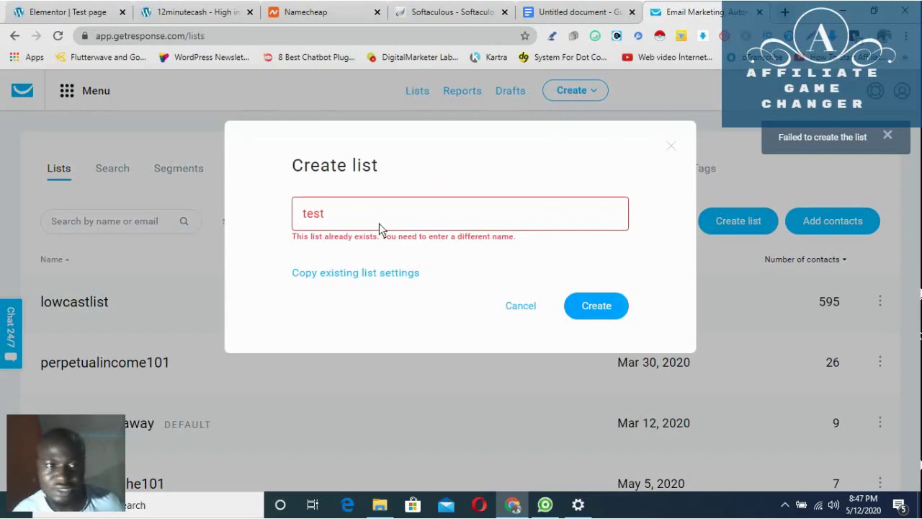
{"action": "left_click", "coordinate": [330, 220]}
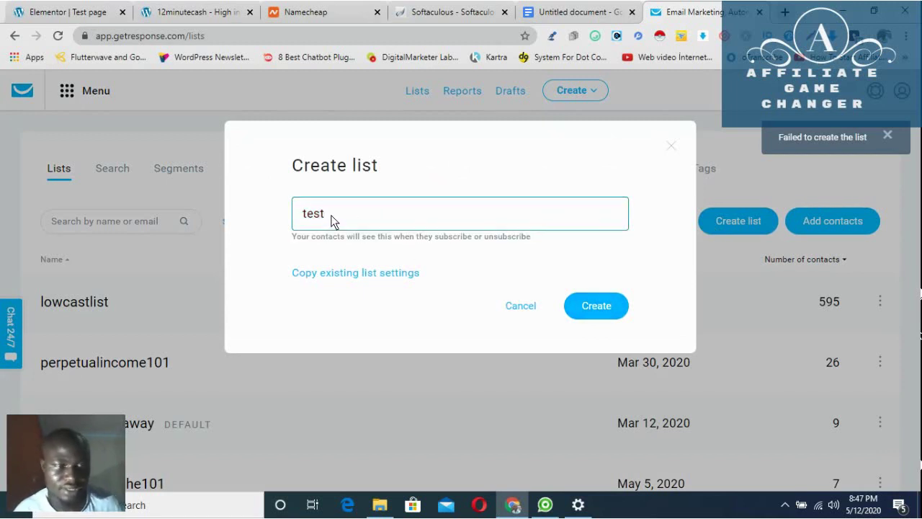
{"action": "type", "text": "101"}
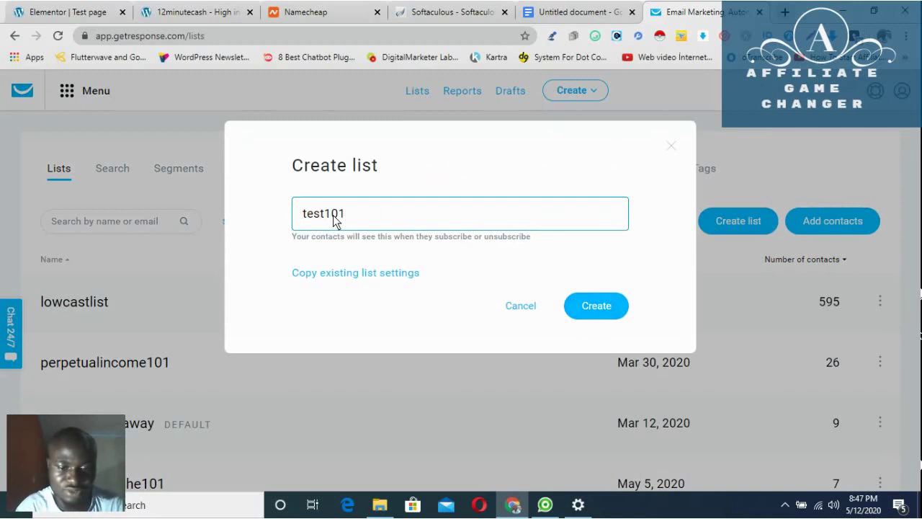
{"action": "left_click", "coordinate": [595, 314]}
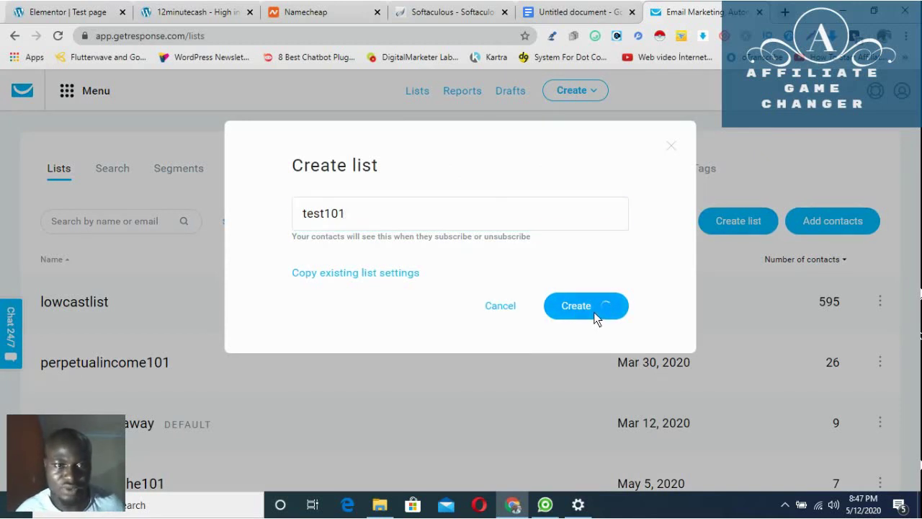
{"action": "left_click", "coordinate": [387, 213]}
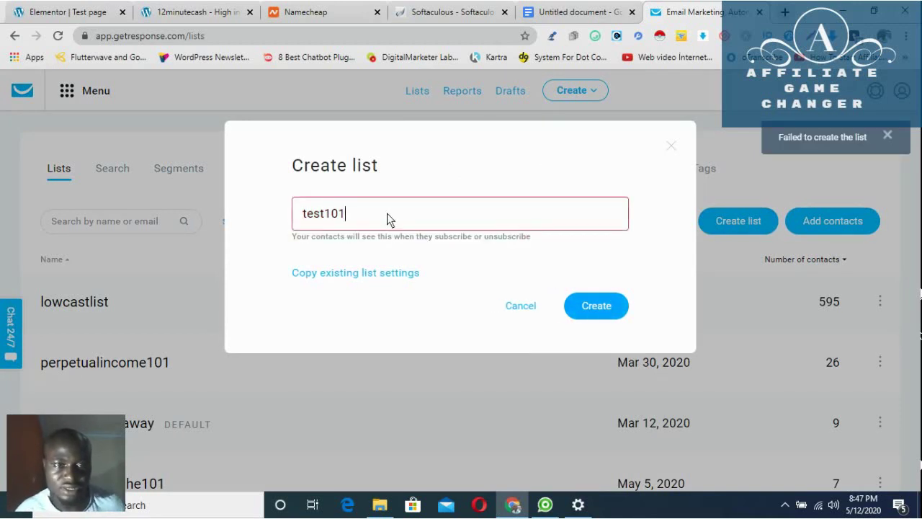
{"action": "type", "text": "98"}
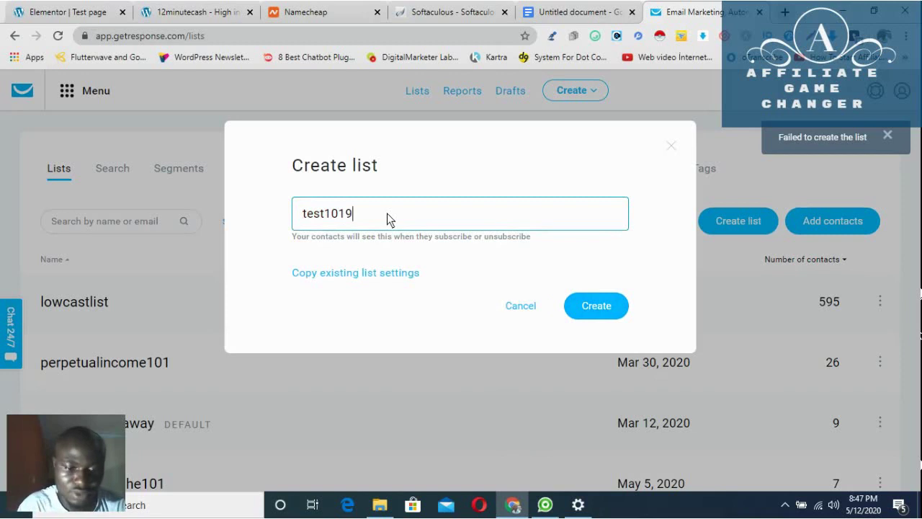
{"action": "left_click", "coordinate": [581, 306]}
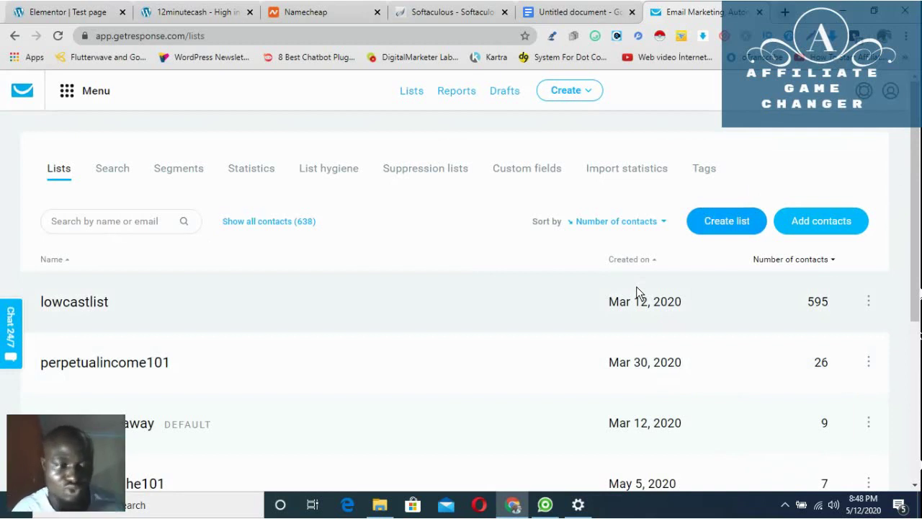
Step: Open GetResponse's Menu and go to the Integrations and API page
{"action": "scroll", "coordinate": [641, 281], "scroll_direction": "down", "scroll_amount": 4}
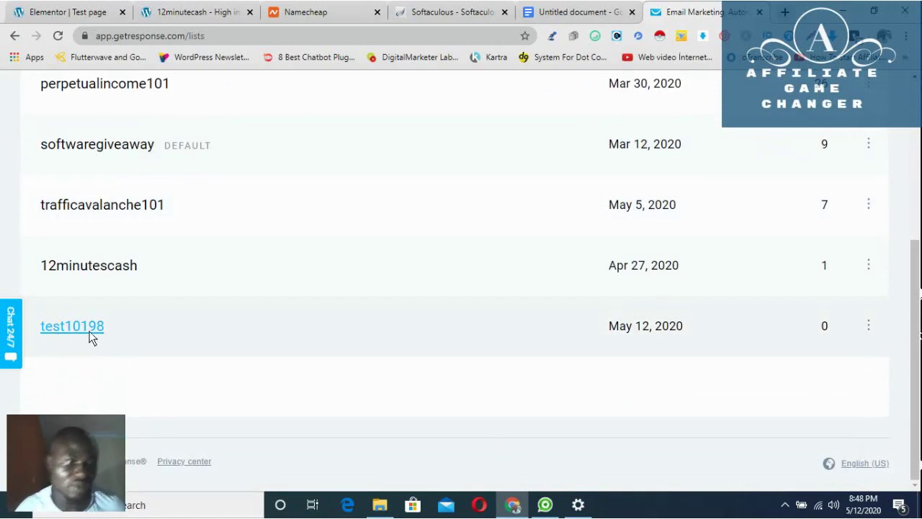
{"action": "scroll", "coordinate": [376, 408], "scroll_direction": "up", "scroll_amount": 2}
{"action": "scroll", "coordinate": [376, 407], "scroll_direction": "up", "scroll_amount": 3}
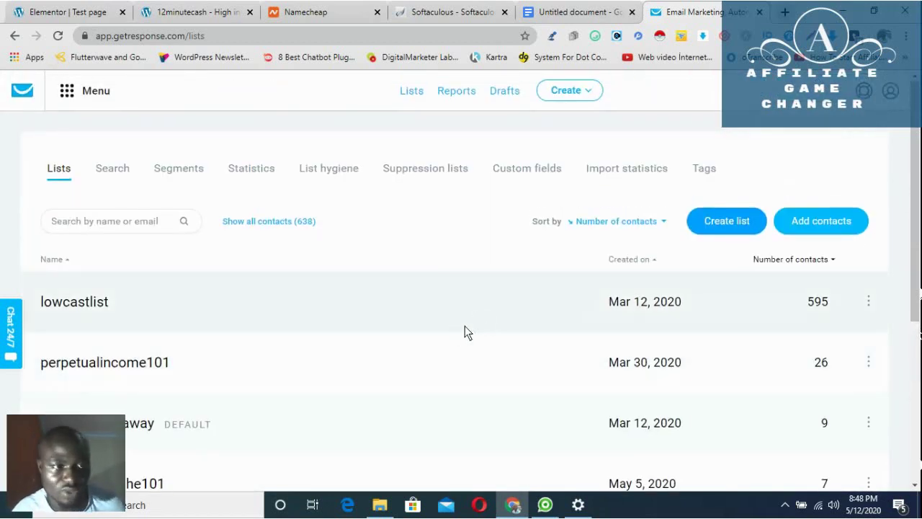
{"action": "left_click", "coordinate": [70, 93]}
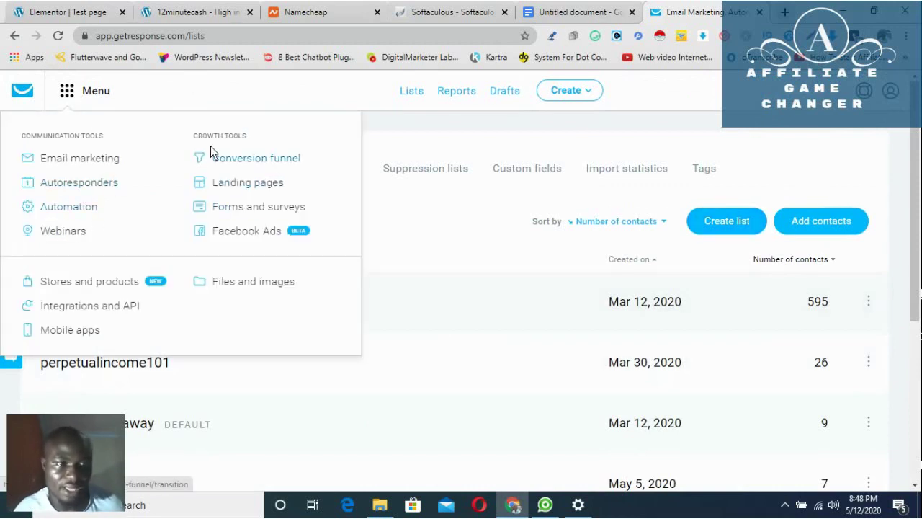
{"action": "left_click", "coordinate": [99, 307]}
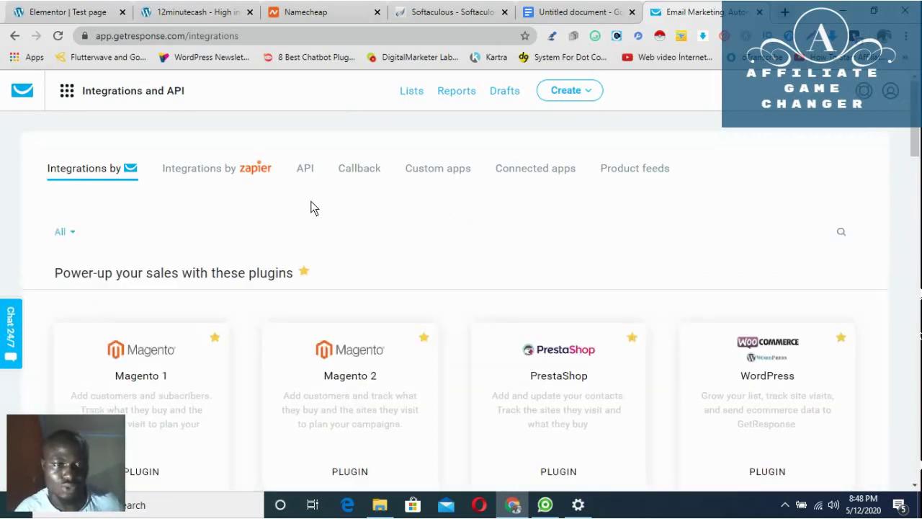
Step: View the API tab, start generating an API key, then switch to the Google Docs swipe document
{"action": "left_click", "coordinate": [302, 173]}
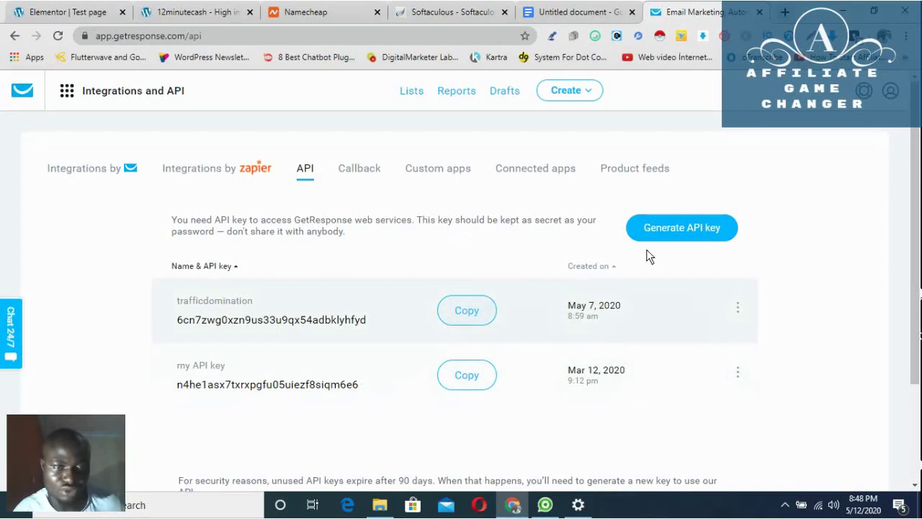
{"action": "left_click", "coordinate": [657, 229]}
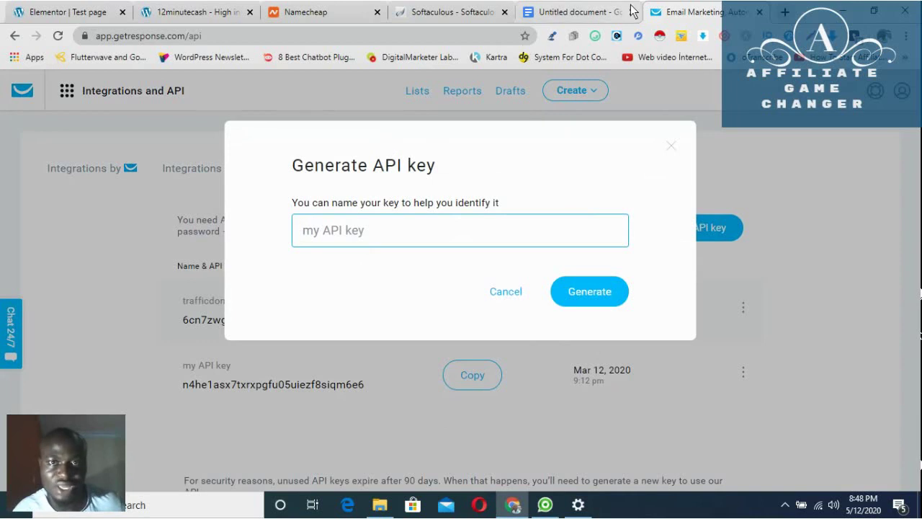
{"action": "left_click", "coordinate": [573, 16]}
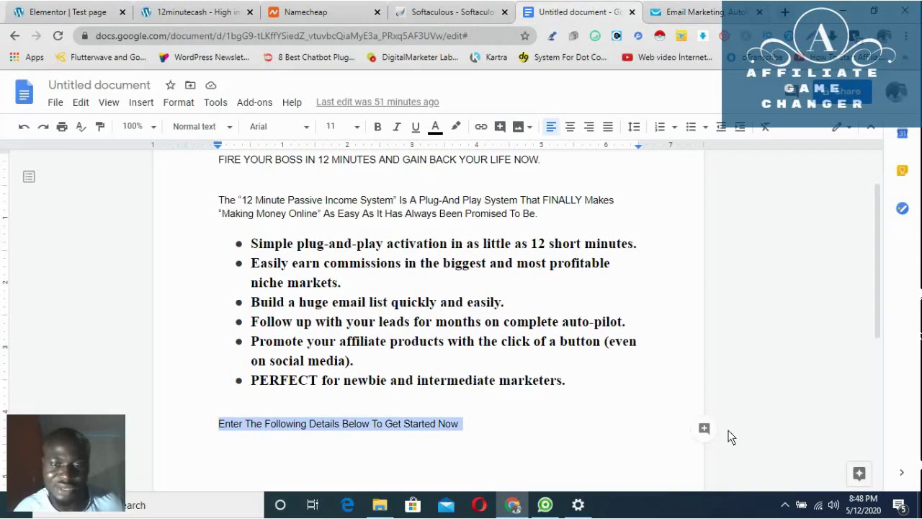
Step: Pause the screen recording from the recorder's system tray icon
{"action": "left_click", "coordinate": [785, 508]}
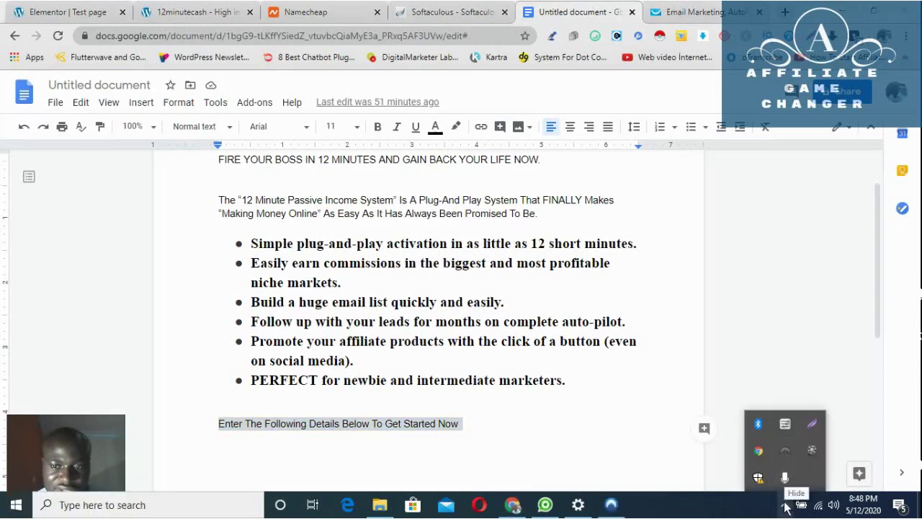
{"action": "left_click", "coordinate": [810, 451]}
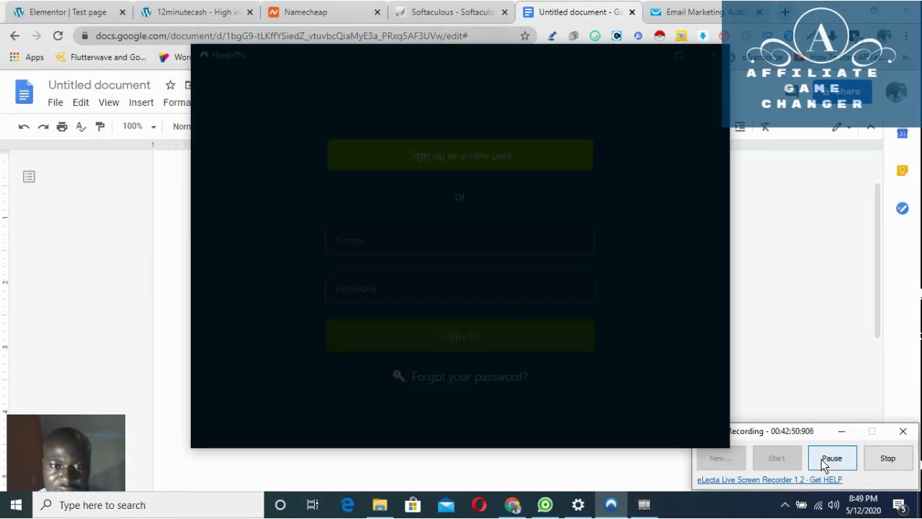
{"action": "left_click", "coordinate": [823, 461]}
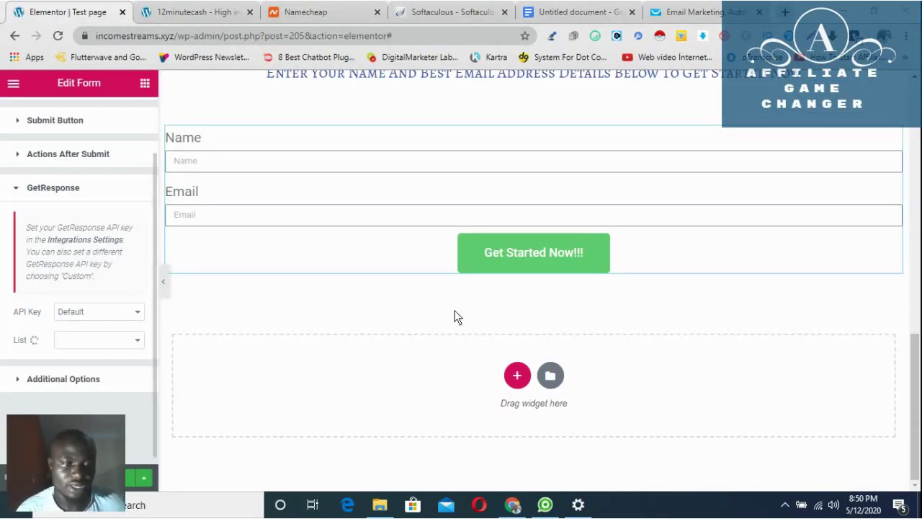
Step: Switch the GetResponse API Key option to Custom and enter the custom API key
{"action": "left_click", "coordinate": [140, 311]}
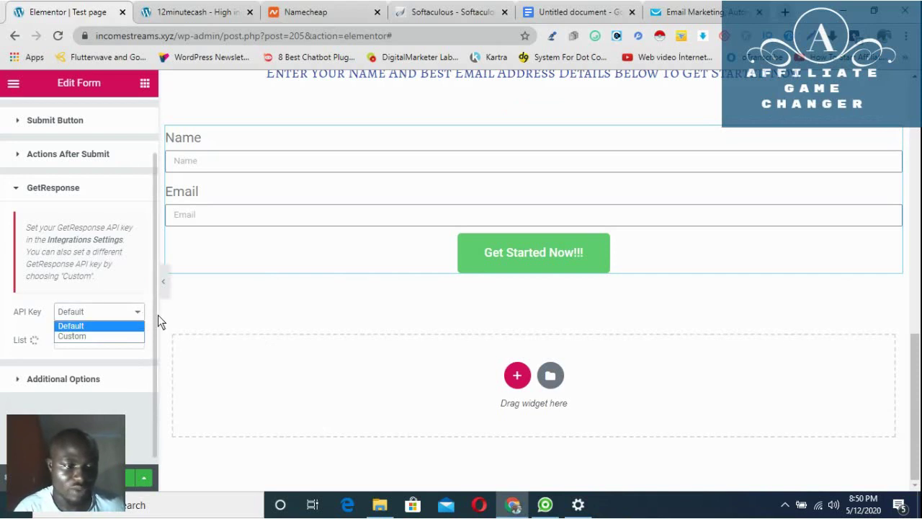
{"action": "left_click", "coordinate": [138, 311]}
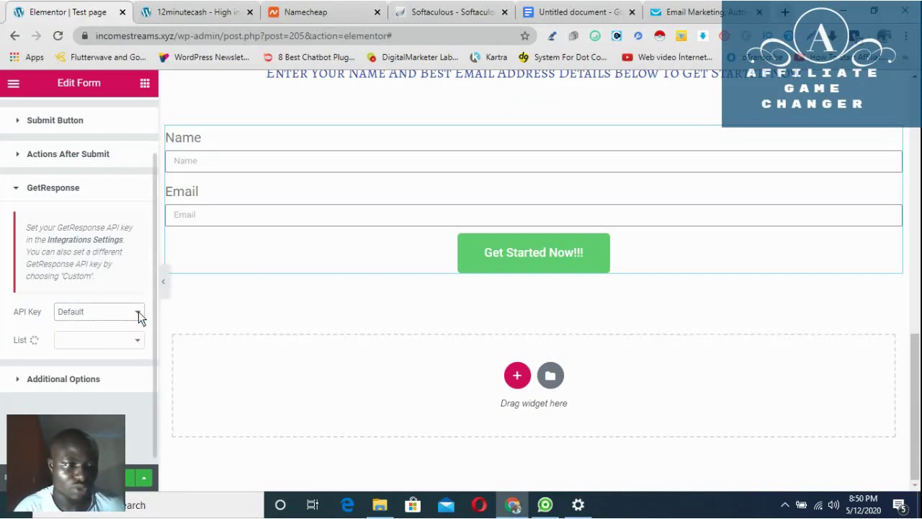
{"action": "left_click", "coordinate": [132, 310]}
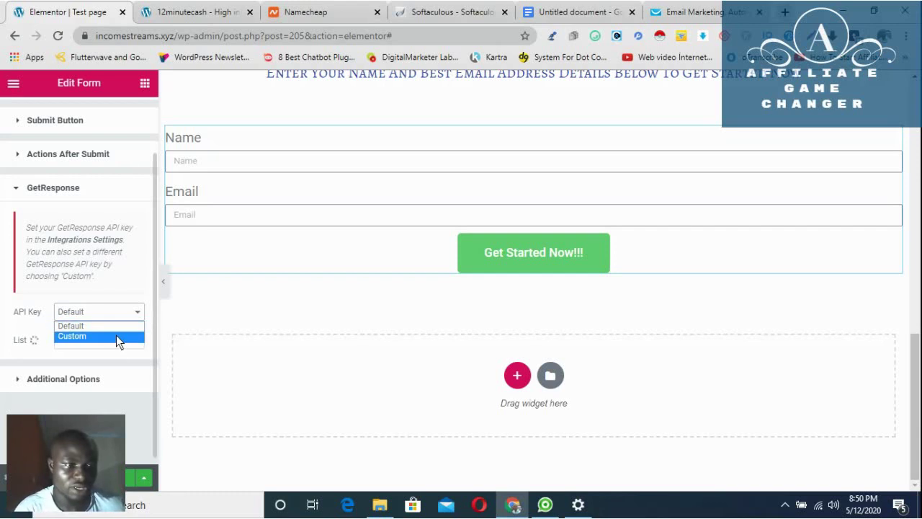
{"action": "left_click", "coordinate": [114, 335]}
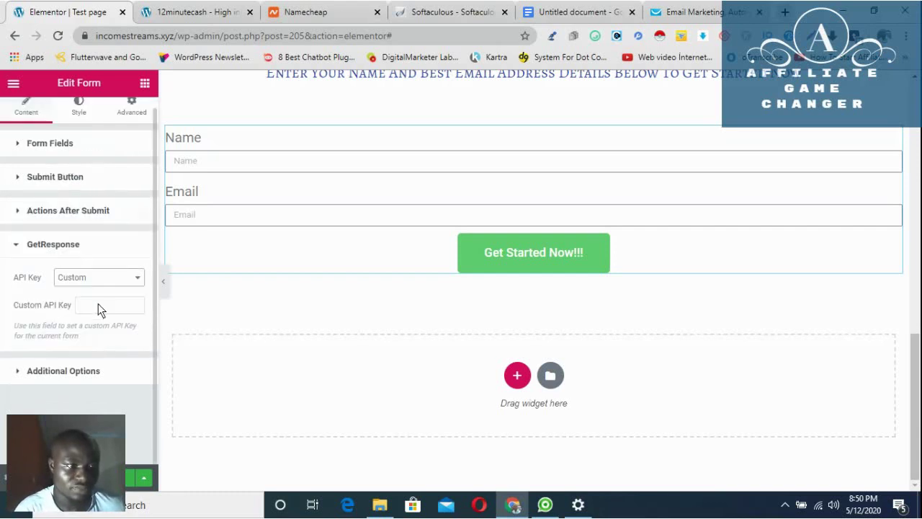
{"action": "left_click", "coordinate": [99, 308]}
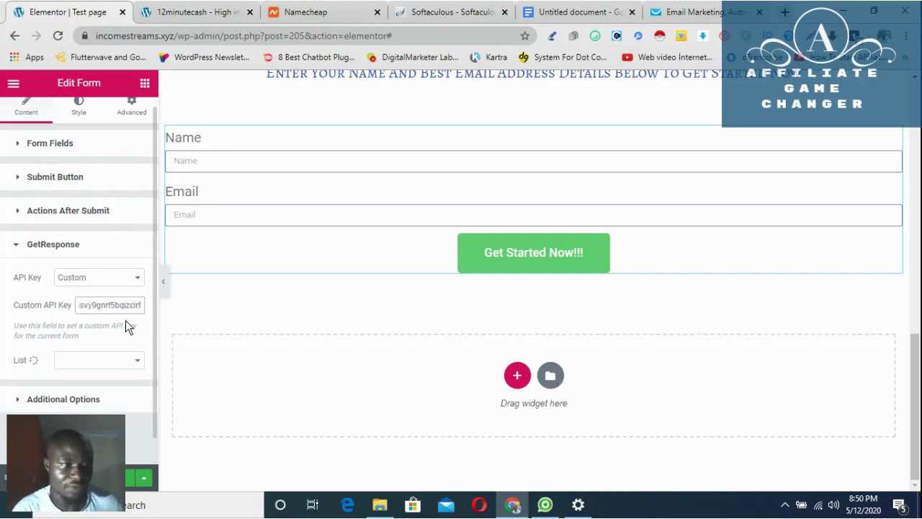
Step: Pick test10198 from the GetResponse List dropdown
{"action": "left_click", "coordinate": [130, 359]}
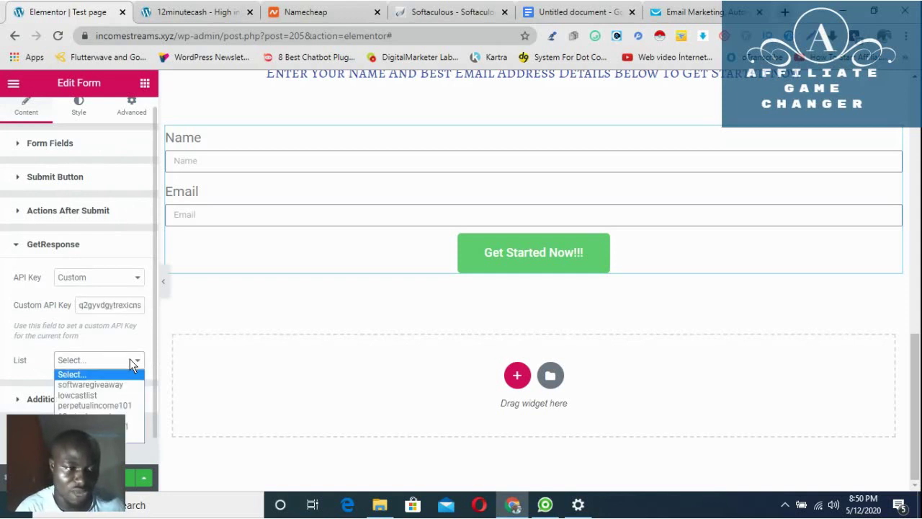
{"action": "scroll", "coordinate": [130, 357], "scroll_direction": "down", "scroll_amount": 1}
{"action": "left_click", "coordinate": [135, 334]}
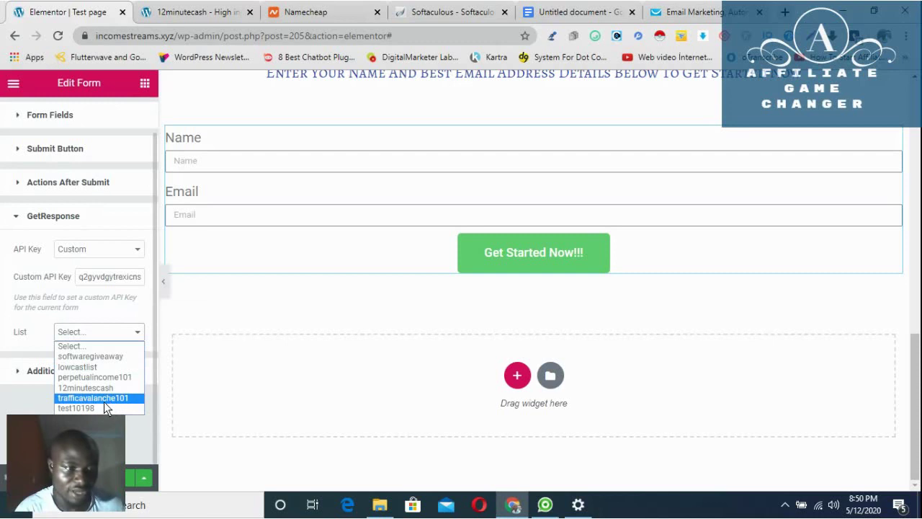
{"action": "scroll", "coordinate": [138, 343], "scroll_direction": "down", "scroll_amount": 1}
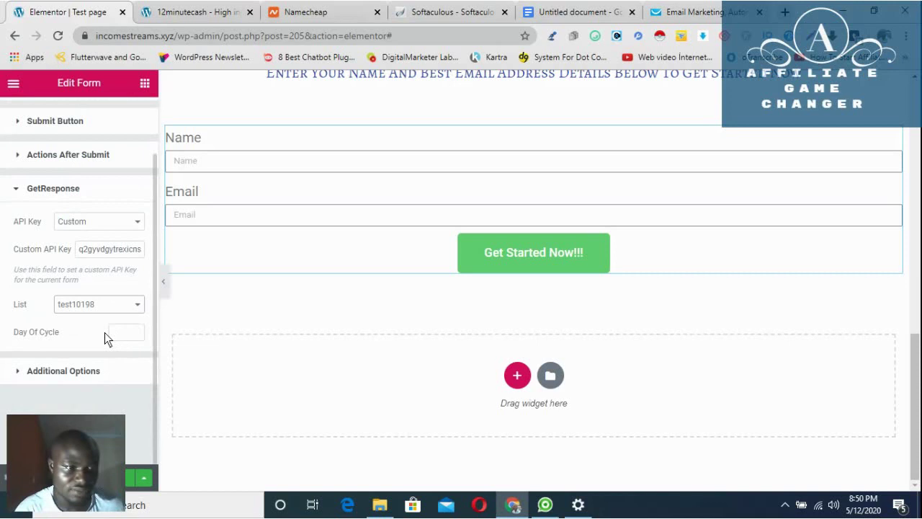
{"action": "left_click", "coordinate": [108, 333]}
{"action": "scroll", "coordinate": [106, 337], "scroll_direction": "down", "scroll_amount": 3}
Step: Under Field Mapping, map Email to Email and Name to Name
{"action": "scroll", "coordinate": [112, 342], "scroll_direction": "up", "scroll_amount": 2}
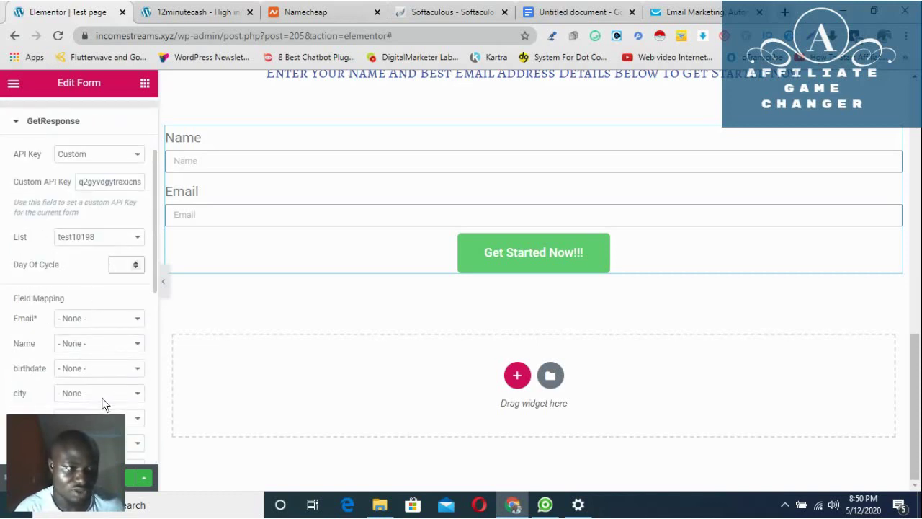
{"action": "left_click", "coordinate": [98, 321]}
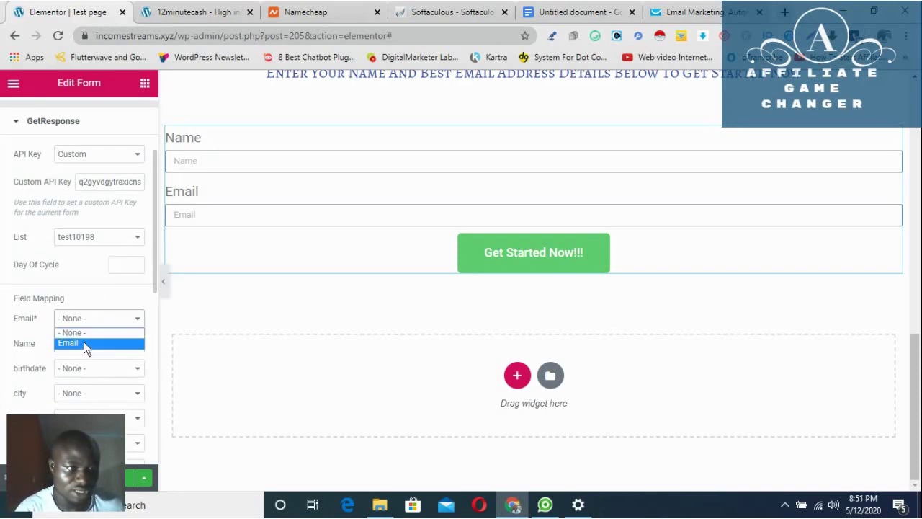
{"action": "left_click", "coordinate": [84, 343]}
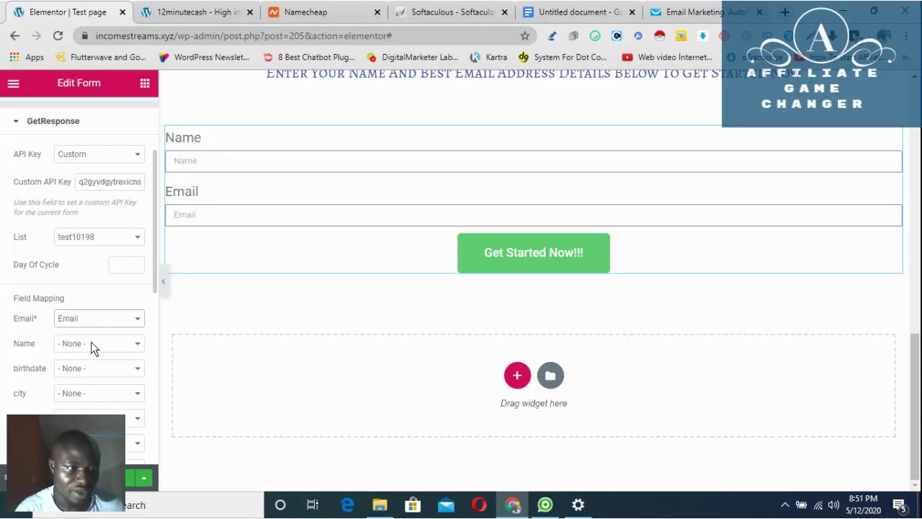
{"action": "left_click", "coordinate": [92, 344]}
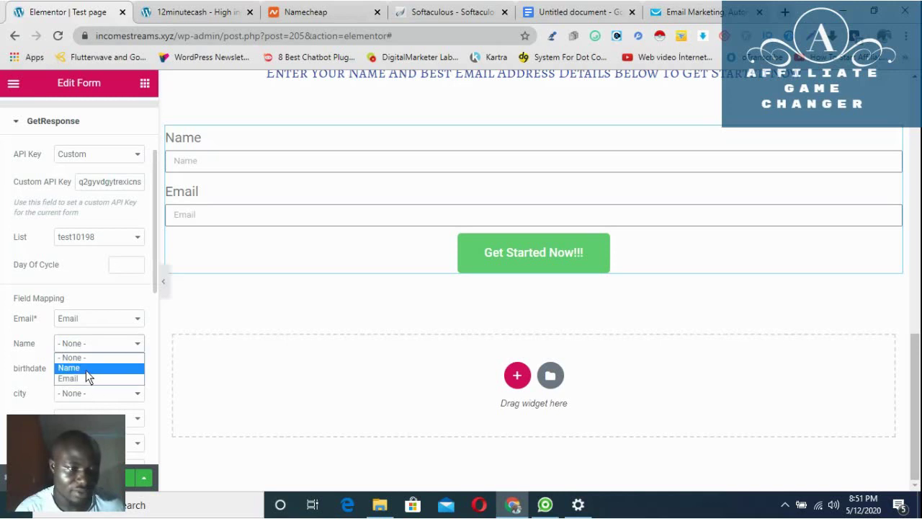
{"action": "left_click", "coordinate": [86, 368]}
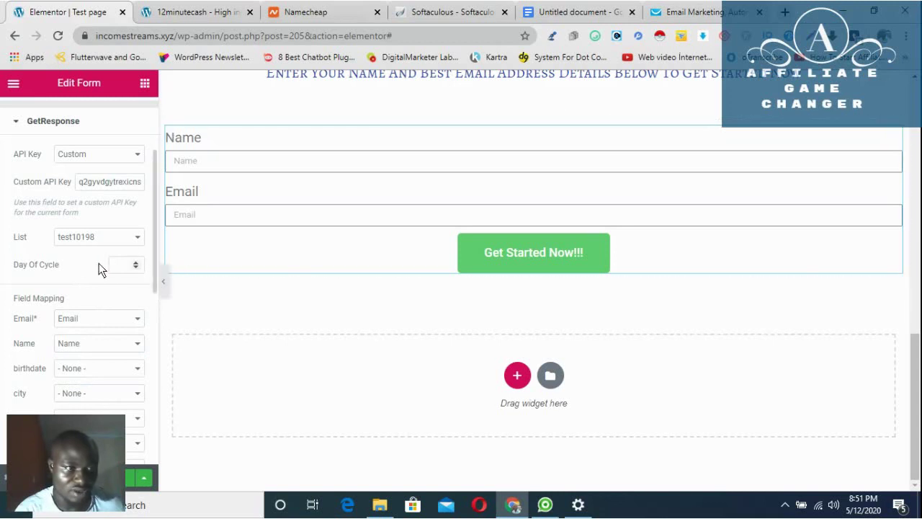
Step: Save the page with Update and try out the form's Name and Email fields
{"action": "left_click", "coordinate": [131, 481]}
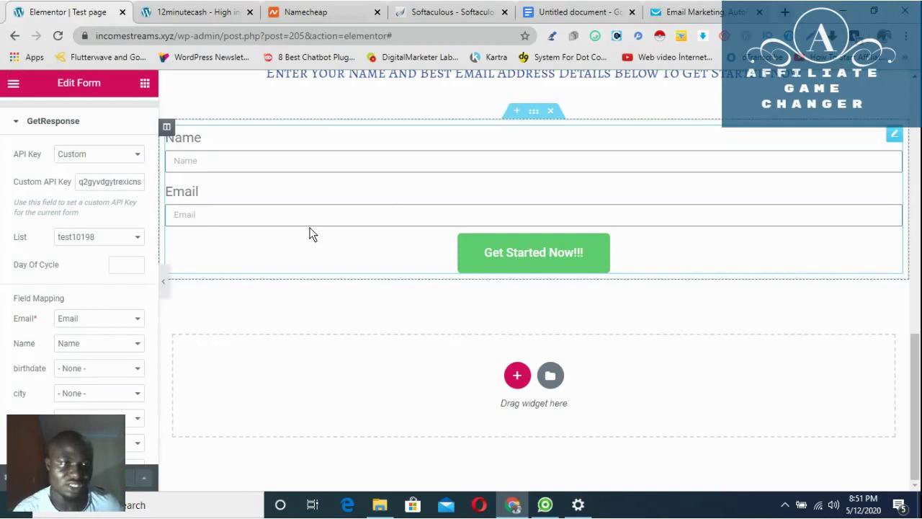
{"action": "left_click", "coordinate": [438, 165]}
{"action": "left_click", "coordinate": [439, 215]}
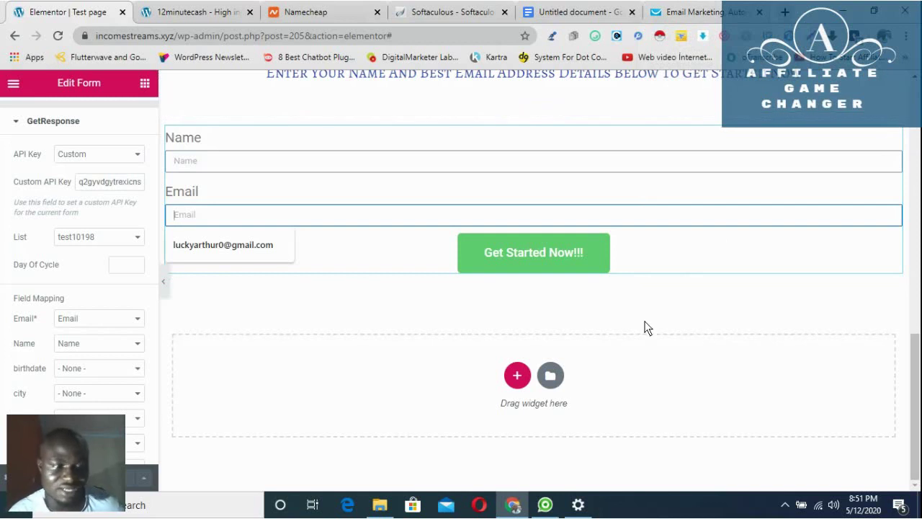
{"action": "left_click", "coordinate": [729, 316]}
{"action": "scroll", "coordinate": [562, 238], "scroll_direction": "up", "scroll_amount": 4}
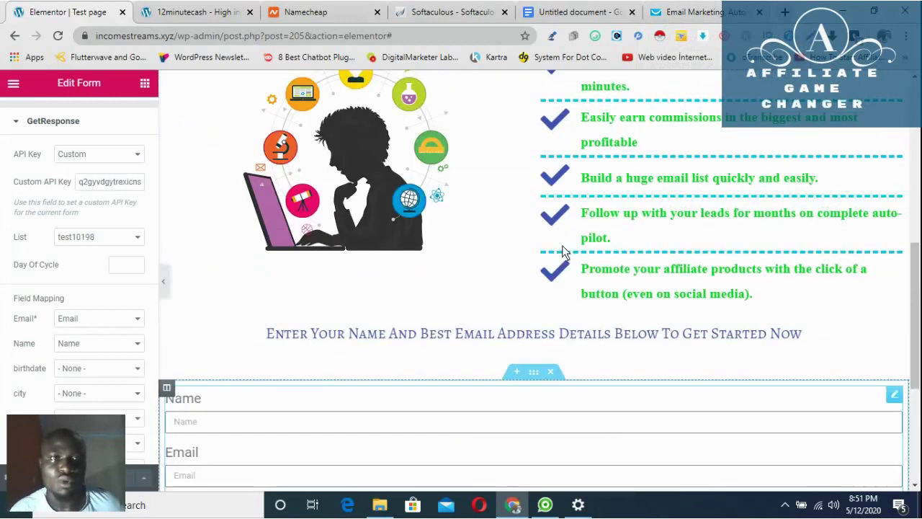
Step: Copy the "ZERO TOLERANCE for spam" privacy line from the live 12minutecash page
{"action": "left_click", "coordinate": [185, 10]}
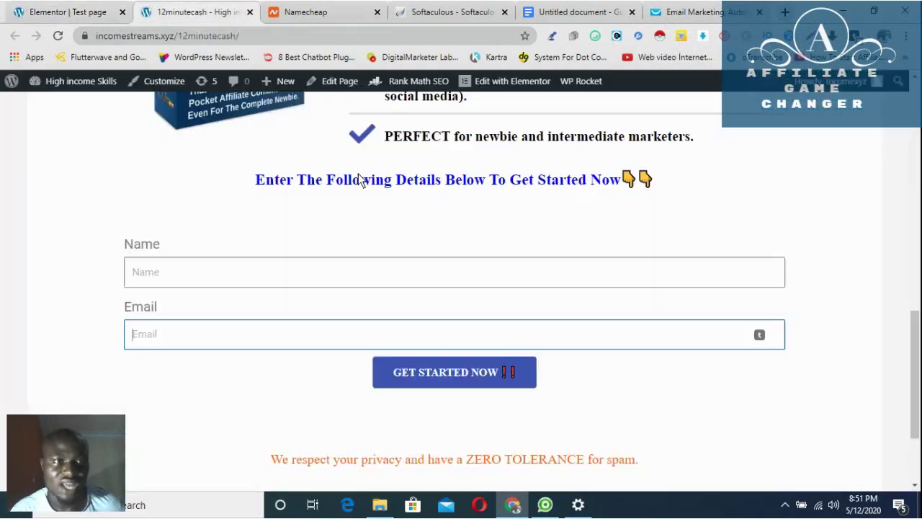
{"action": "scroll", "coordinate": [493, 364], "scroll_direction": "down", "scroll_amount": 2}
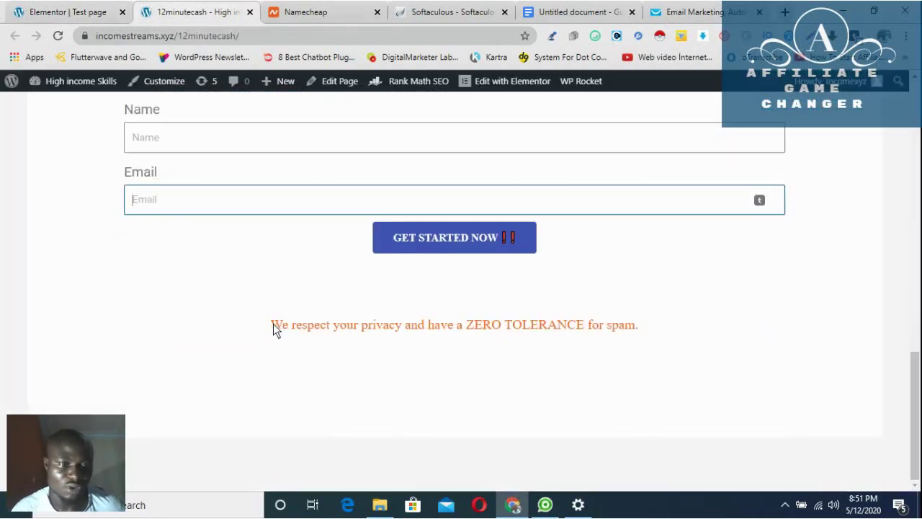
{"action": "left_click_drag", "start_coordinate": [273, 324], "coordinate": [639, 325]}
{"action": "right_click", "coordinate": [606, 325]}
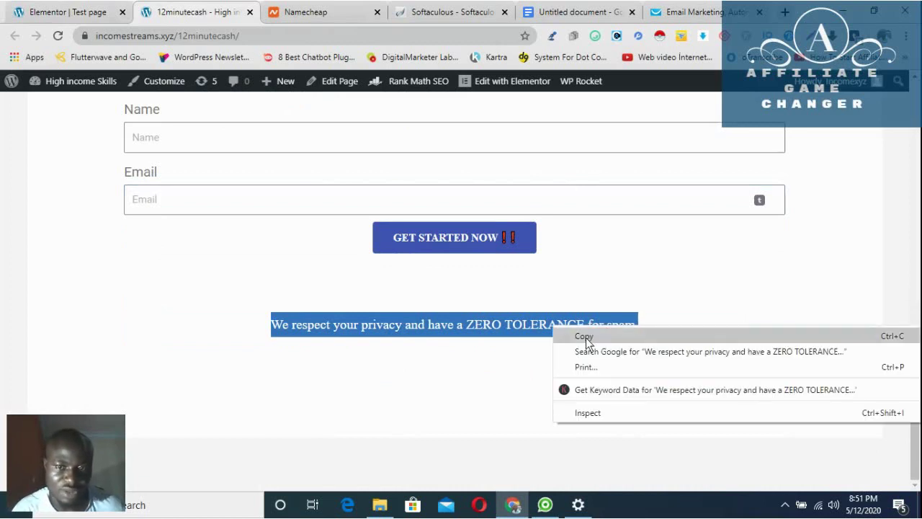
{"action": "left_click", "coordinate": [587, 337]}
Step: Paste the privacy line into a new tab's address bar, recopy it as plain text, and return to Elementor
{"action": "left_click", "coordinate": [573, 11]}
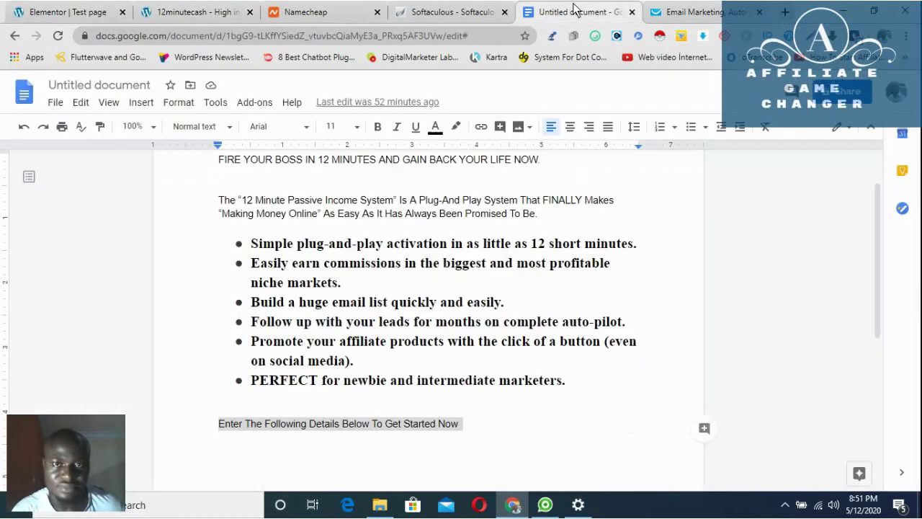
{"action": "scroll", "coordinate": [457, 431], "scroll_direction": "down", "scroll_amount": 1}
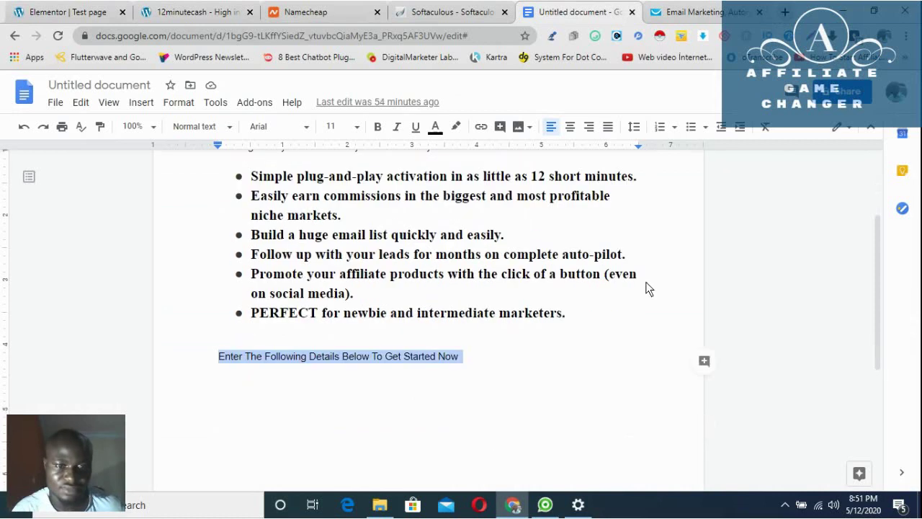
{"action": "left_click", "coordinate": [783, 13]}
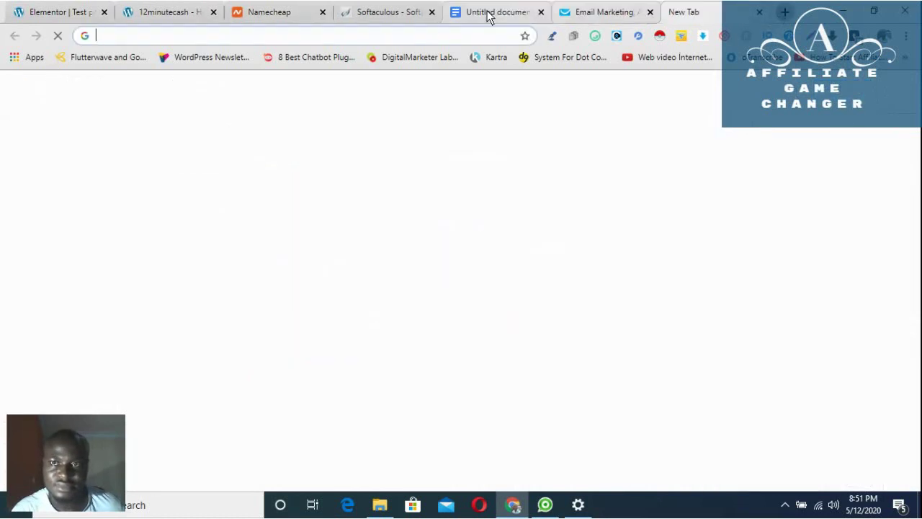
{"action": "left_click", "coordinate": [415, 43]}
{"action": "key", "text": "ctrl+v"}
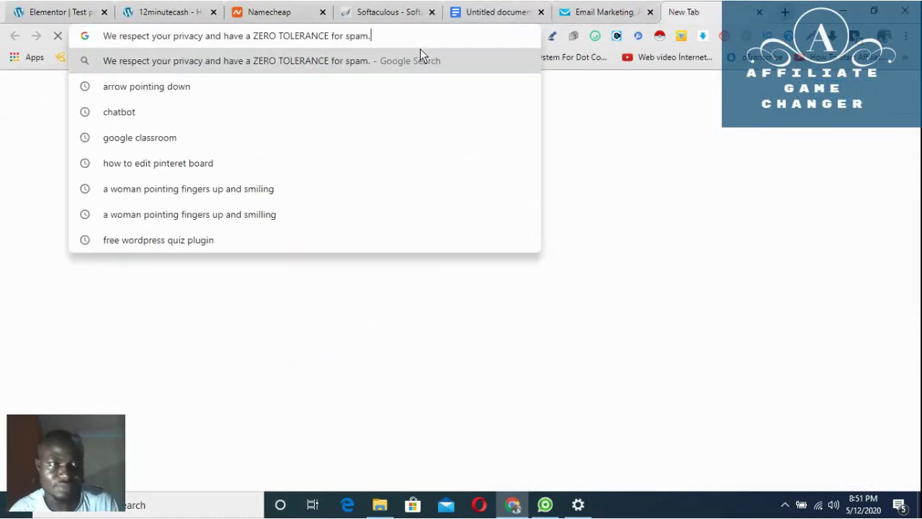
{"action": "left_click_drag", "start_coordinate": [369, 37], "coordinate": [107, 36]}
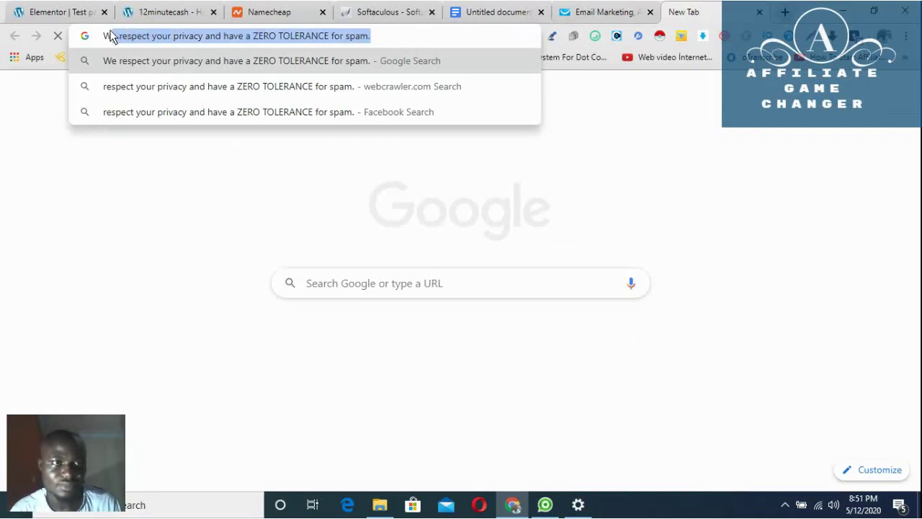
{"action": "right_click", "coordinate": [115, 34]}
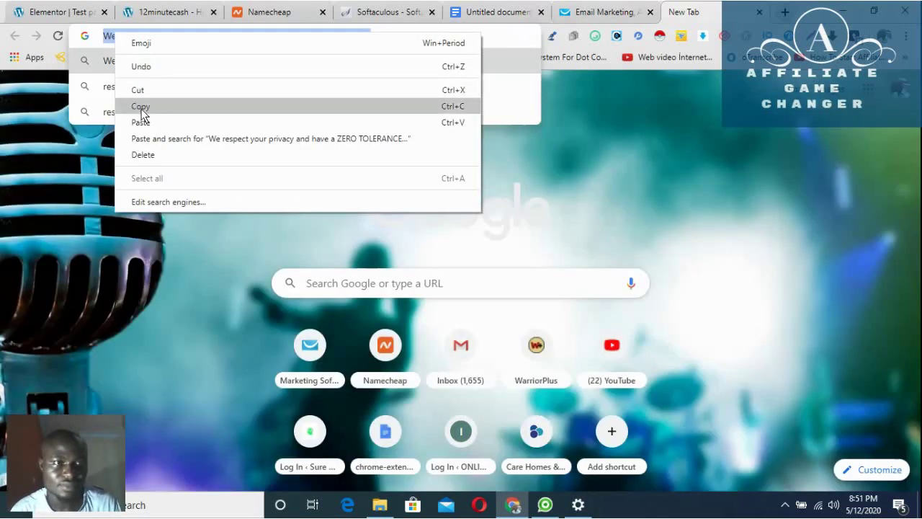
{"action": "left_click", "coordinate": [141, 106]}
{"action": "left_click", "coordinate": [52, 7]}
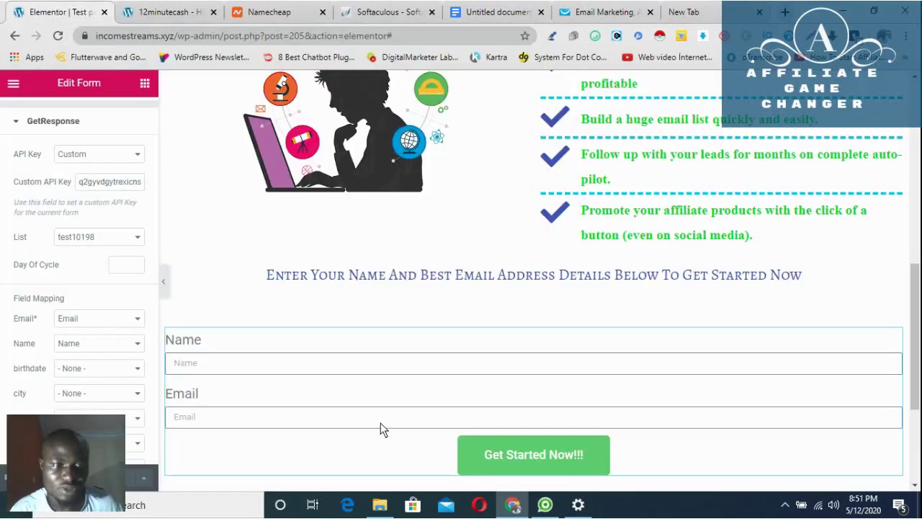
Step: Add a new single-column section below the opt-in form
{"action": "scroll", "coordinate": [545, 436], "scroll_direction": "down", "scroll_amount": 3}
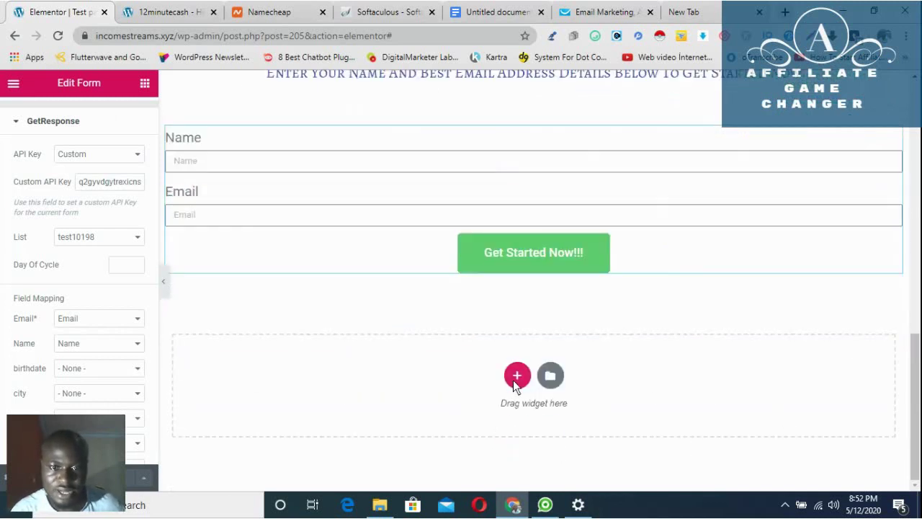
{"action": "left_click", "coordinate": [517, 376]}
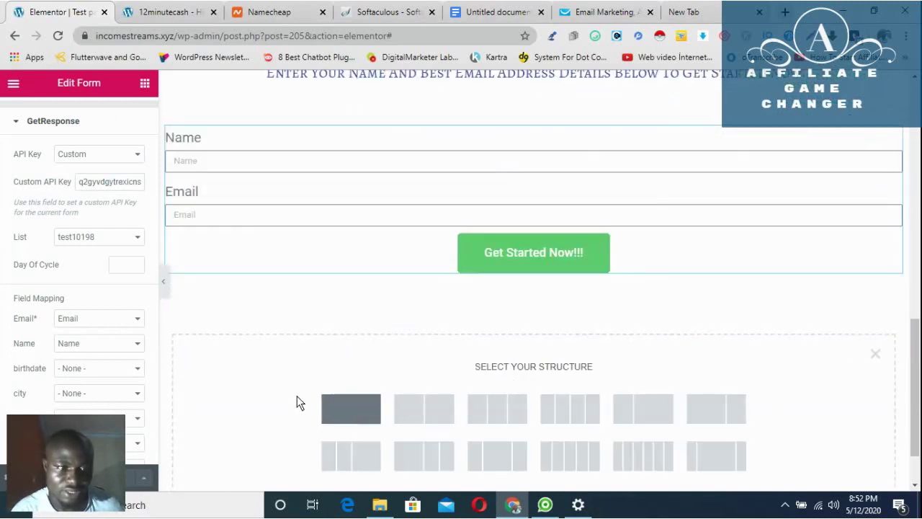
{"action": "left_click", "coordinate": [349, 409]}
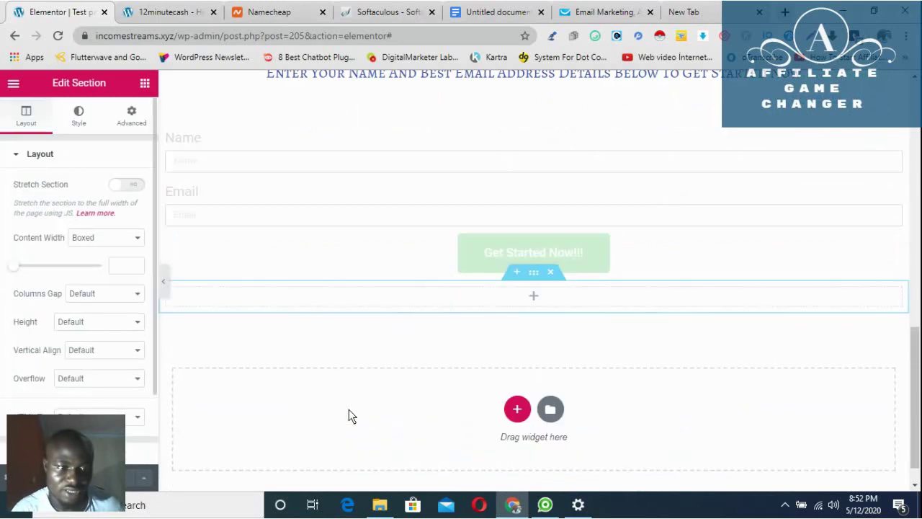
Step: Drop a Text Editor widget into the new section and delete its Lorem ipsum text
{"action": "left_click", "coordinate": [425, 303]}
{"action": "left_click_drag", "start_coordinate": [105, 272], "coordinate": [528, 294]}
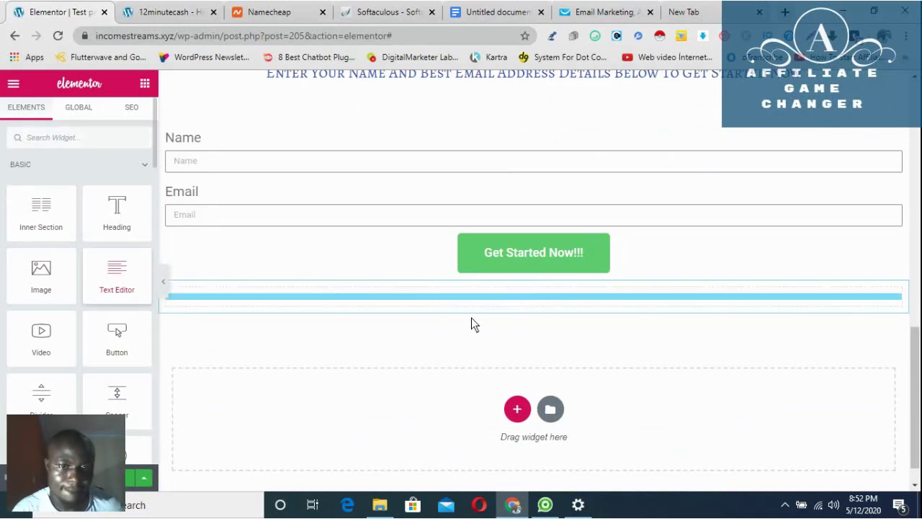
{"action": "left_click_drag", "start_coordinate": [544, 281], "coordinate": [542, 288]}
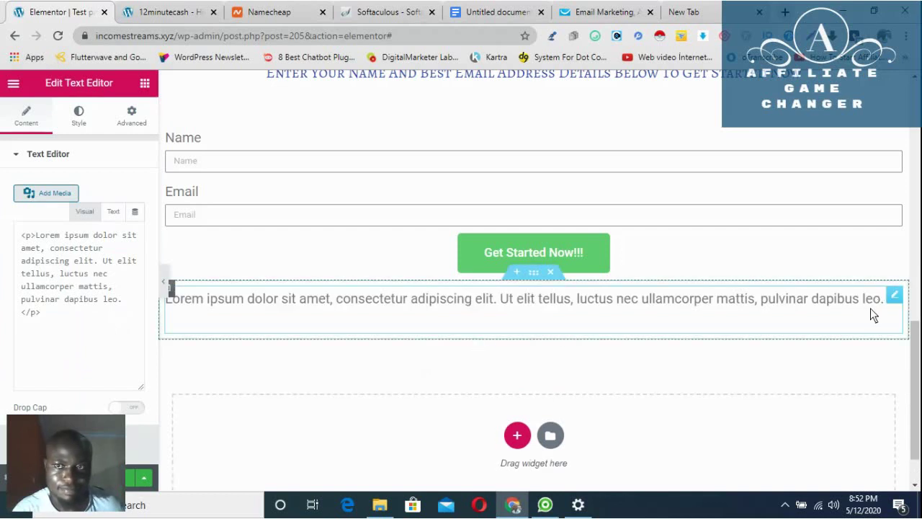
{"action": "left_click_drag", "start_coordinate": [871, 300], "coordinate": [127, 291]}
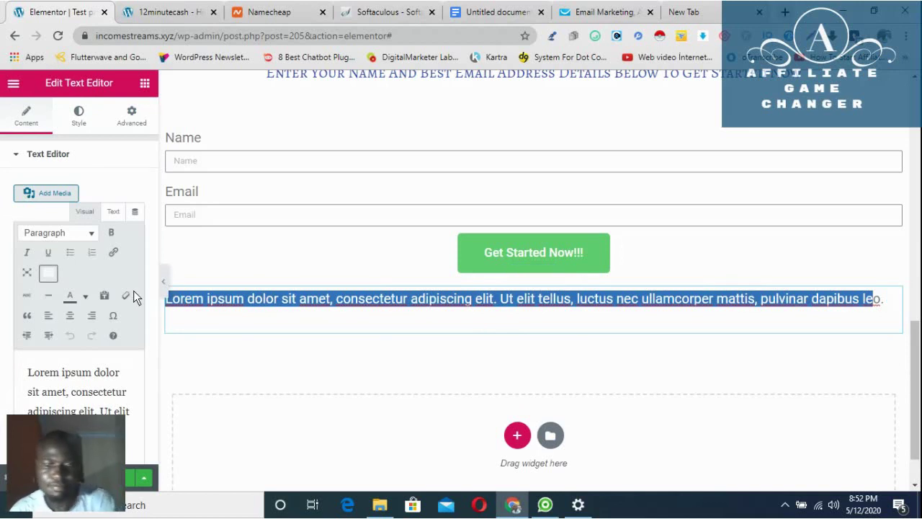
{"action": "key", "text": "Delete"}
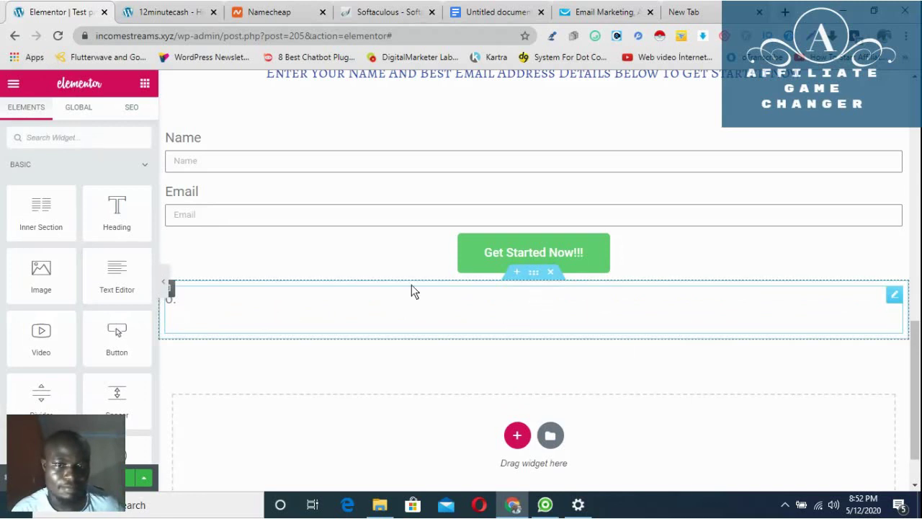
Step: Paste the privacy sentence 'We respect your privacy and have a ZERO TOLERANCE for spam.' and centre it
{"action": "left_click", "coordinate": [399, 330]}
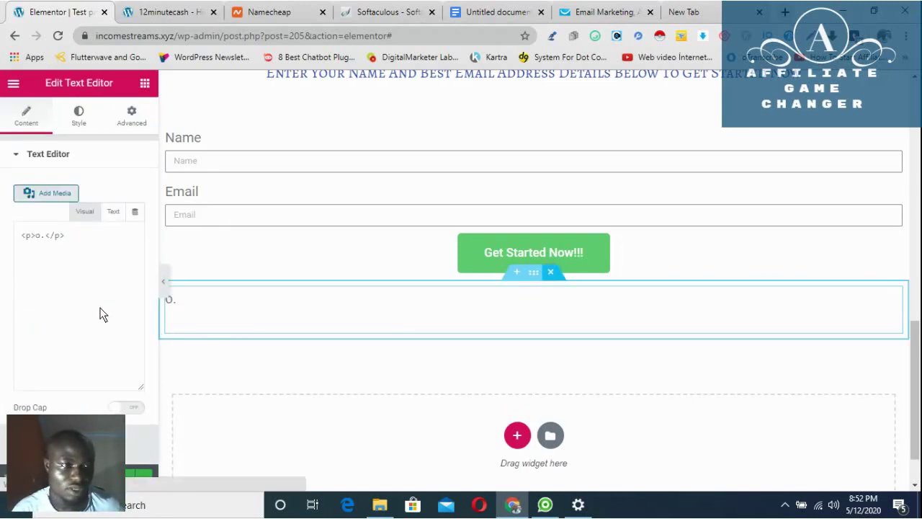
{"action": "left_click", "coordinate": [56, 378]}
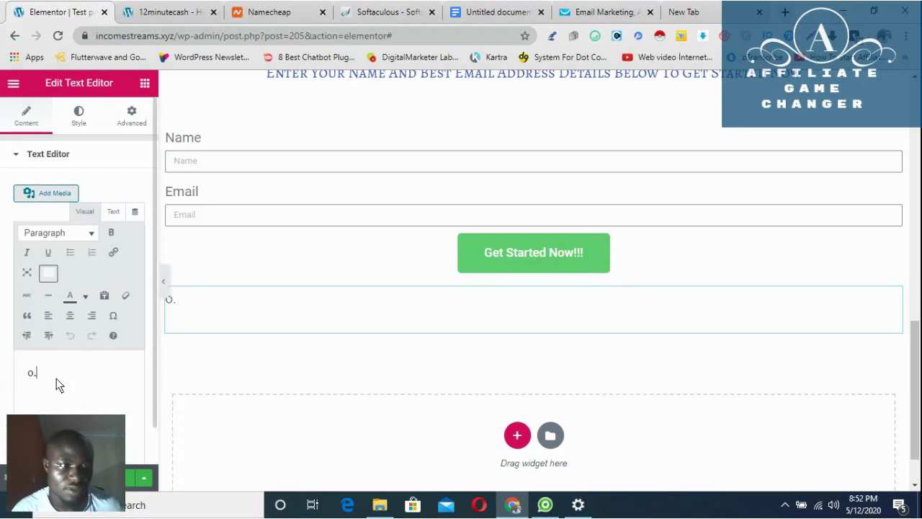
{"action": "key", "text": "BackSpace"}
{"action": "key", "text": "BackSpace"}
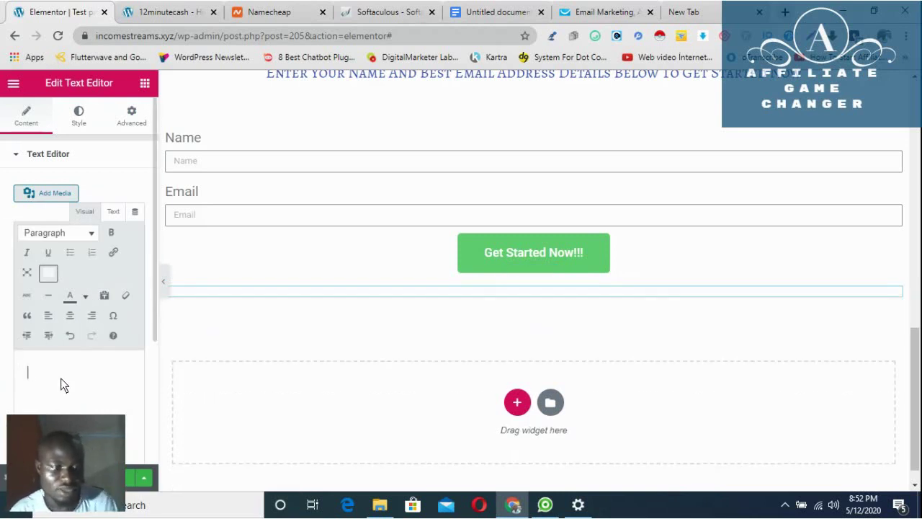
{"action": "key", "text": "ctrl+v"}
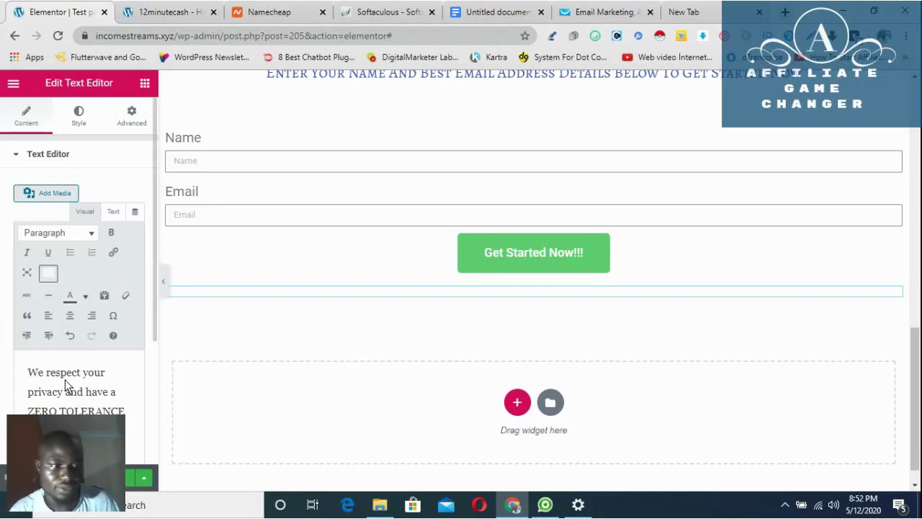
{"action": "left_click", "coordinate": [70, 316]}
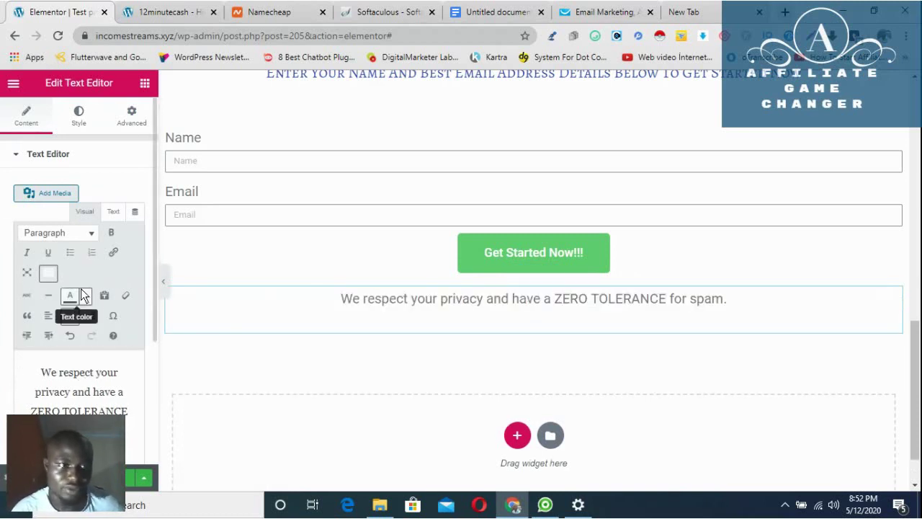
Step: Make the privacy text red and save the page with Update
{"action": "left_click", "coordinate": [83, 120]}
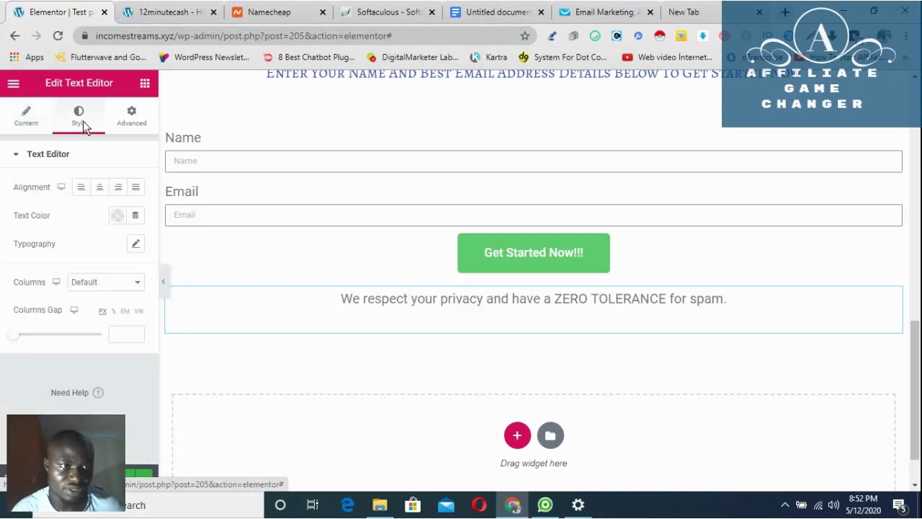
{"action": "left_click", "coordinate": [118, 216]}
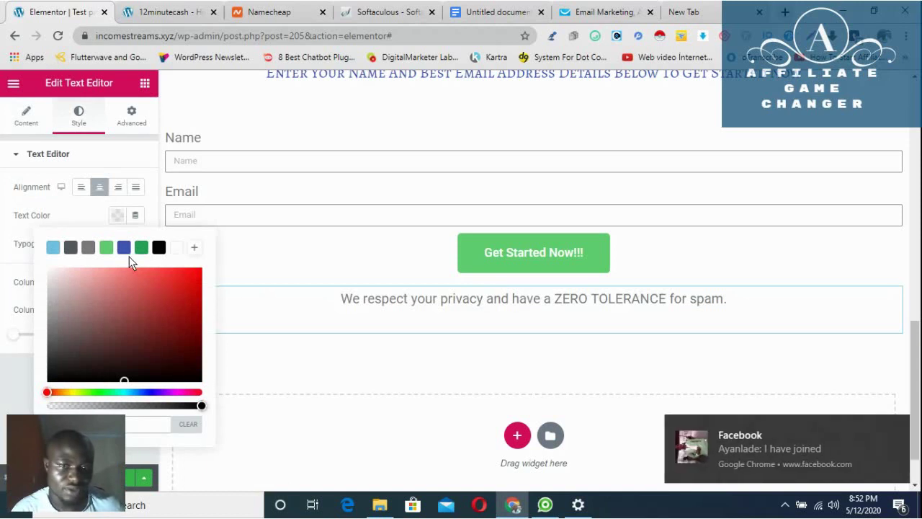
{"action": "left_click", "coordinate": [191, 284]}
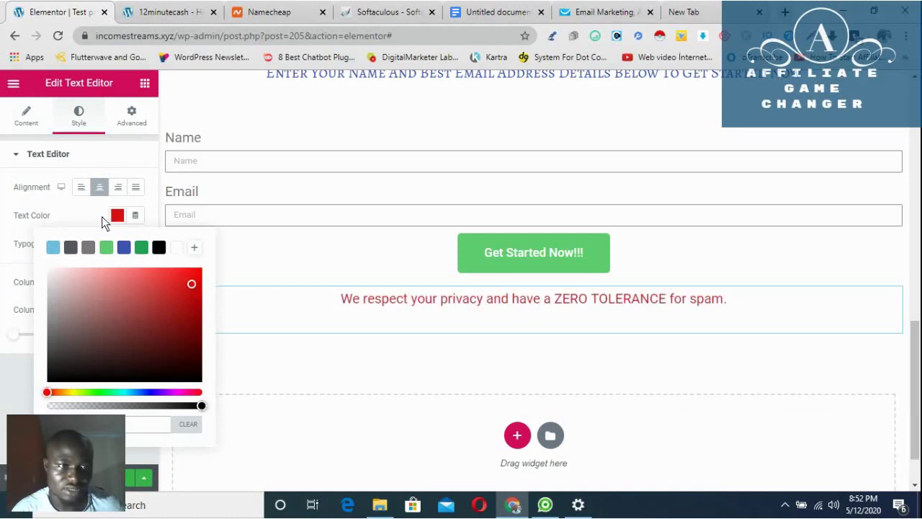
{"action": "left_click", "coordinate": [164, 282]}
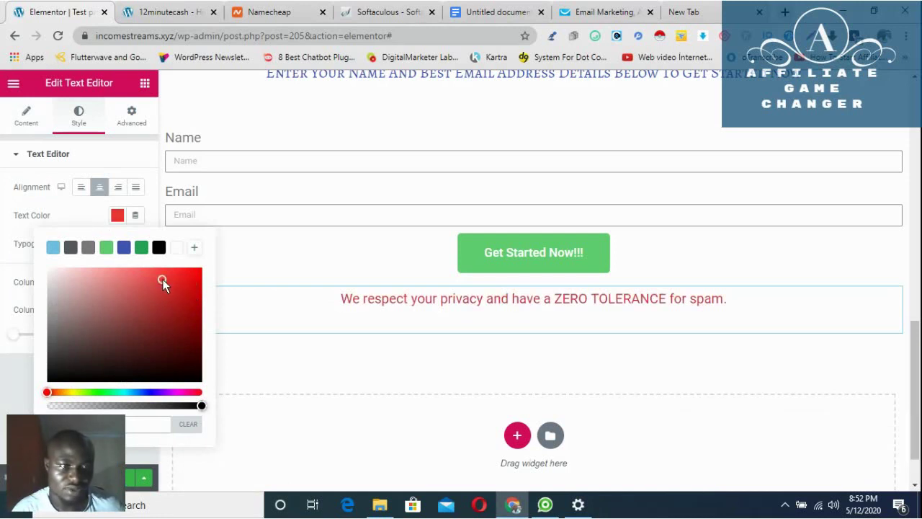
{"action": "left_click", "coordinate": [97, 220]}
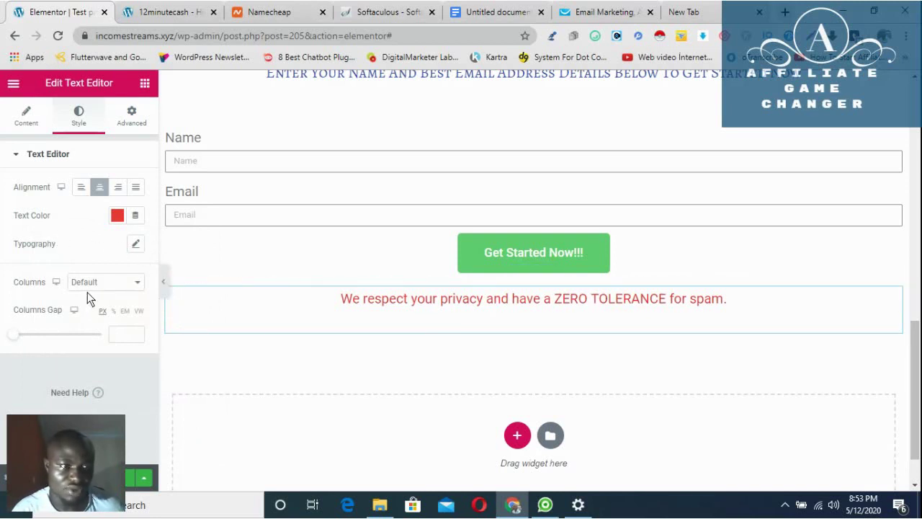
{"action": "scroll", "coordinate": [698, 447], "scroll_direction": "up", "scroll_amount": 10}
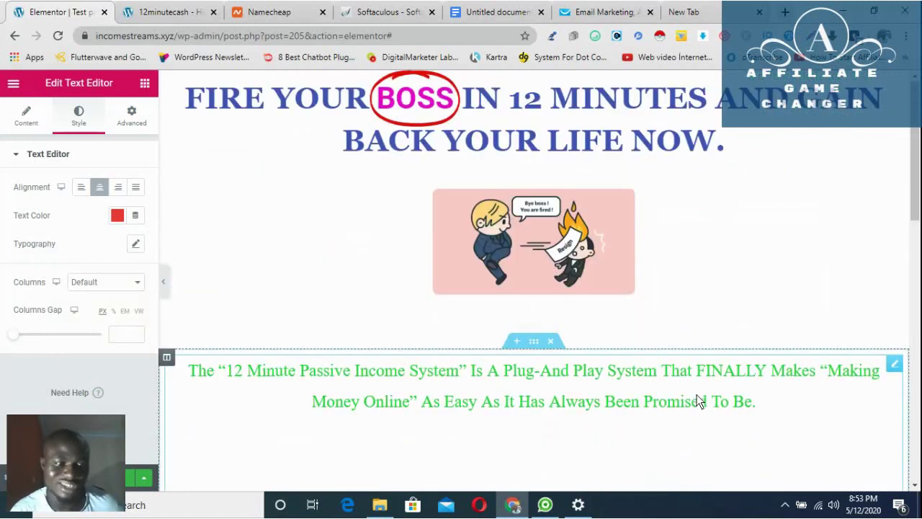
{"action": "scroll", "coordinate": [695, 400], "scroll_direction": "down", "scroll_amount": 10}
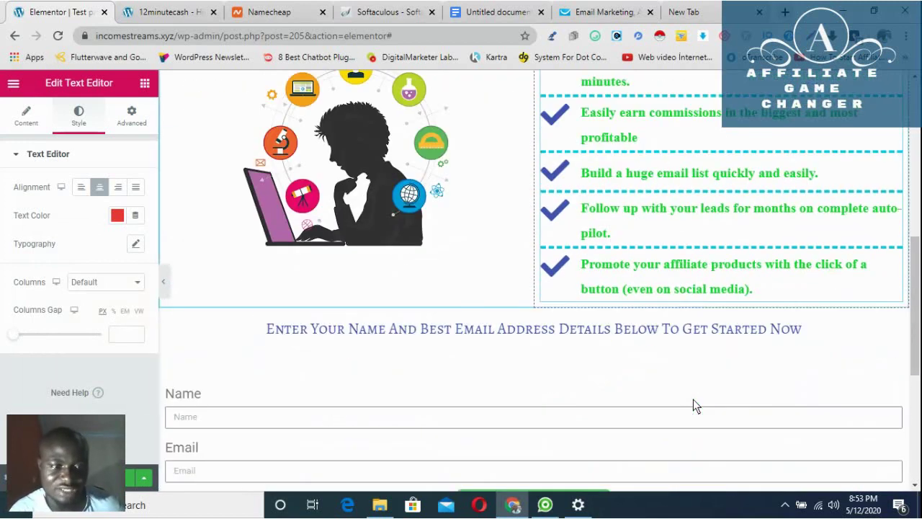
{"action": "scroll", "coordinate": [693, 406], "scroll_direction": "down", "scroll_amount": 2}
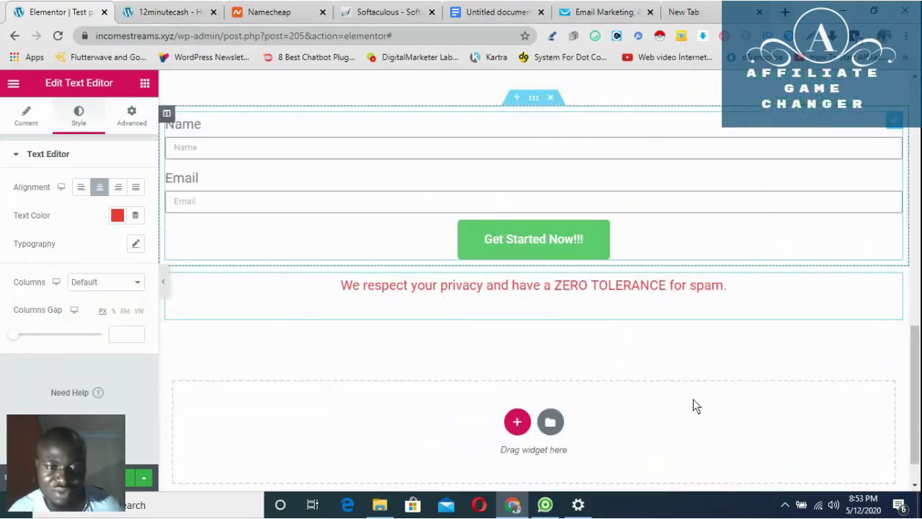
{"action": "left_click", "coordinate": [131, 481]}
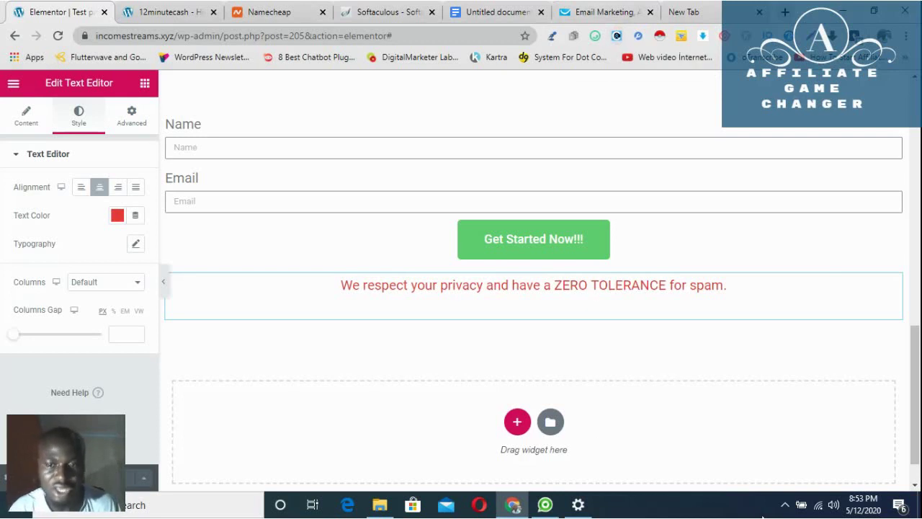
Step: Pause the screen recording and switch to the email swipes document
{"action": "left_click", "coordinate": [785, 504]}
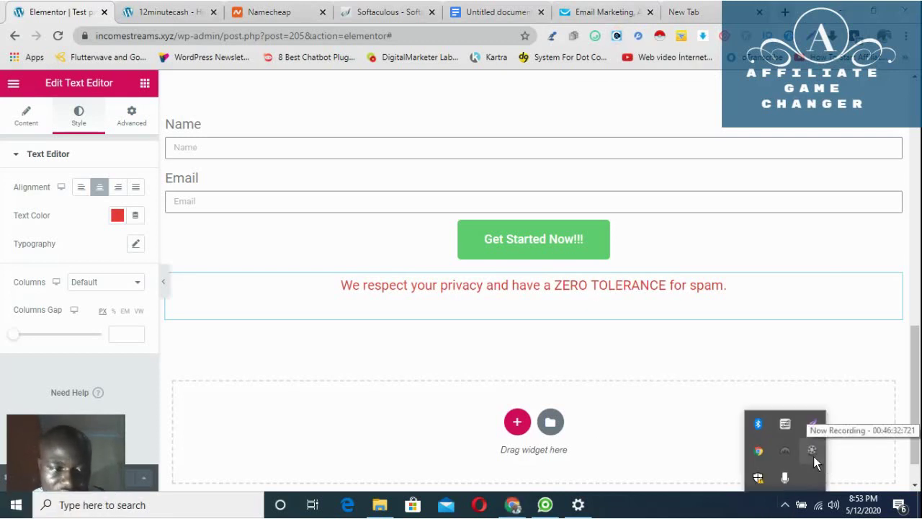
{"action": "left_click", "coordinate": [814, 456]}
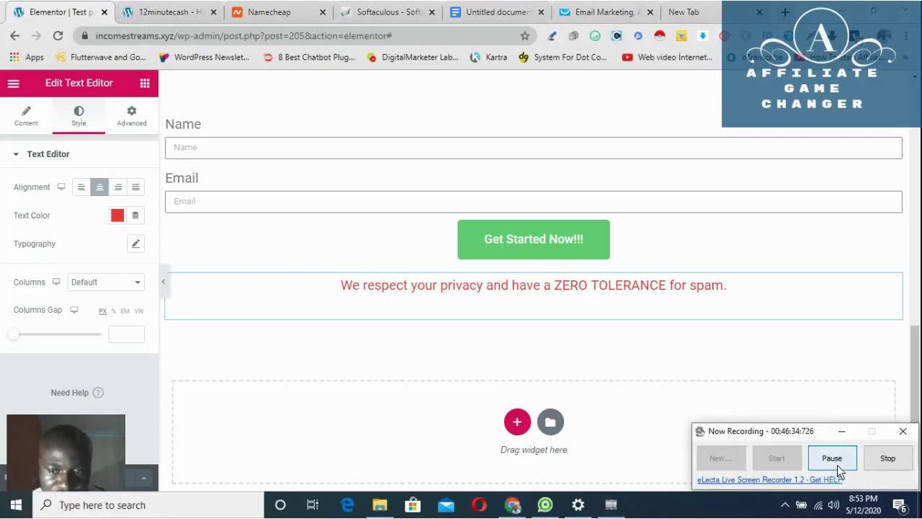
{"action": "left_click", "coordinate": [833, 460]}
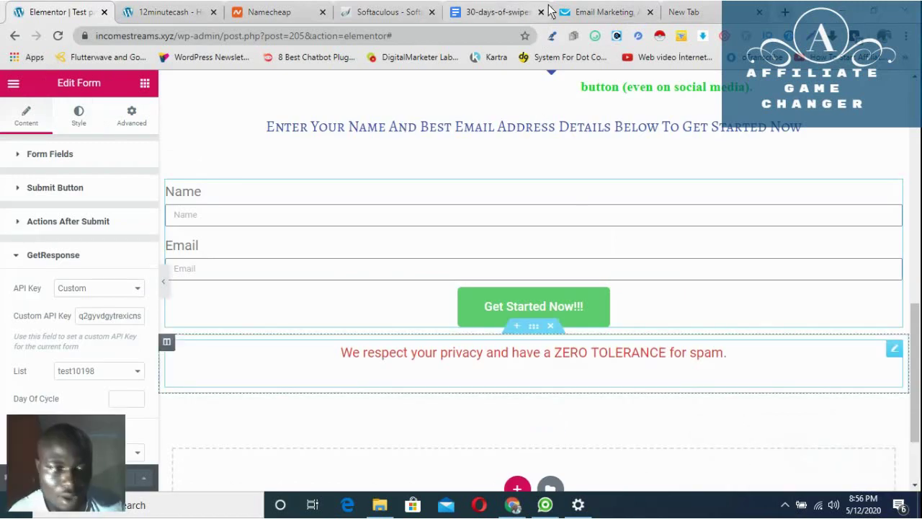
{"action": "left_click", "coordinate": [603, 12]}
{"action": "left_click", "coordinate": [489, 13]}
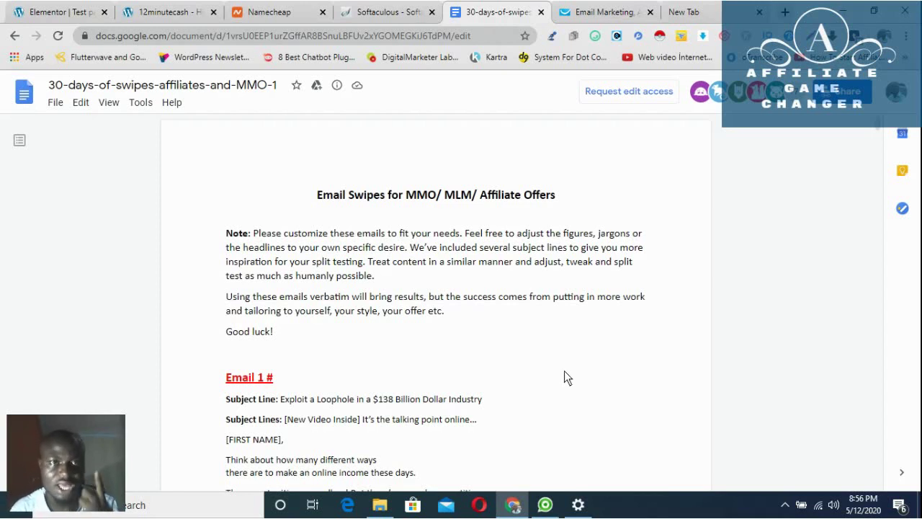
Step: Go back to the Elementor editor tab after reviewing the swipes document
{"action": "left_click", "coordinate": [72, 9]}
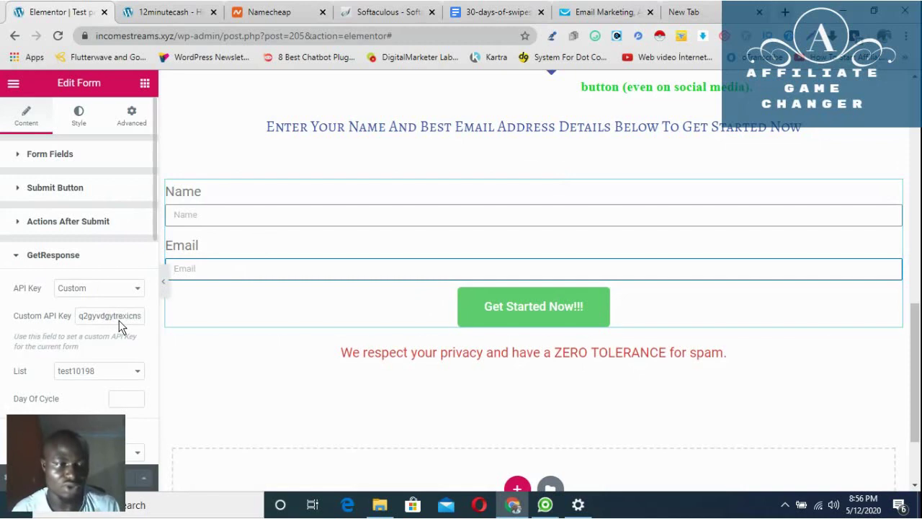
Step: Add a Redirect action to the form's Actions After Submit, next to GetResponse
{"action": "scroll", "coordinate": [124, 321], "scroll_direction": "down", "scroll_amount": 1}
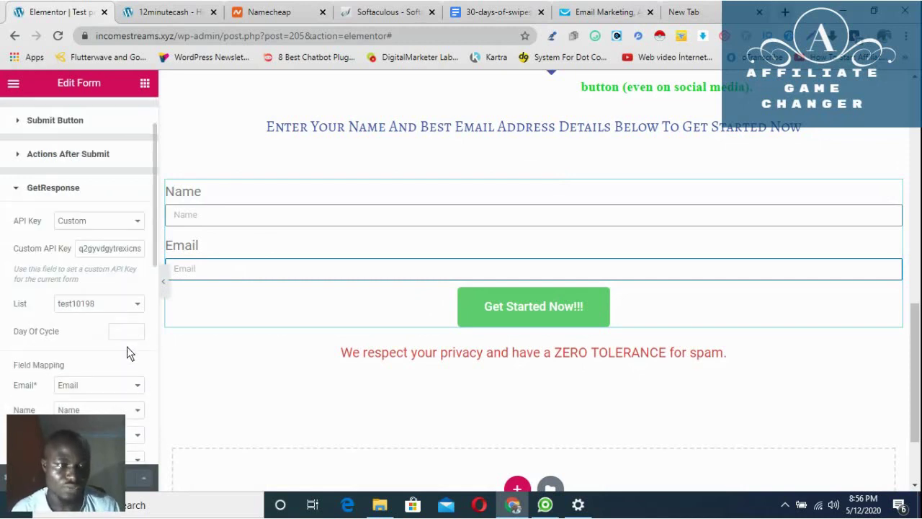
{"action": "scroll", "coordinate": [115, 382], "scroll_direction": "down", "scroll_amount": 1}
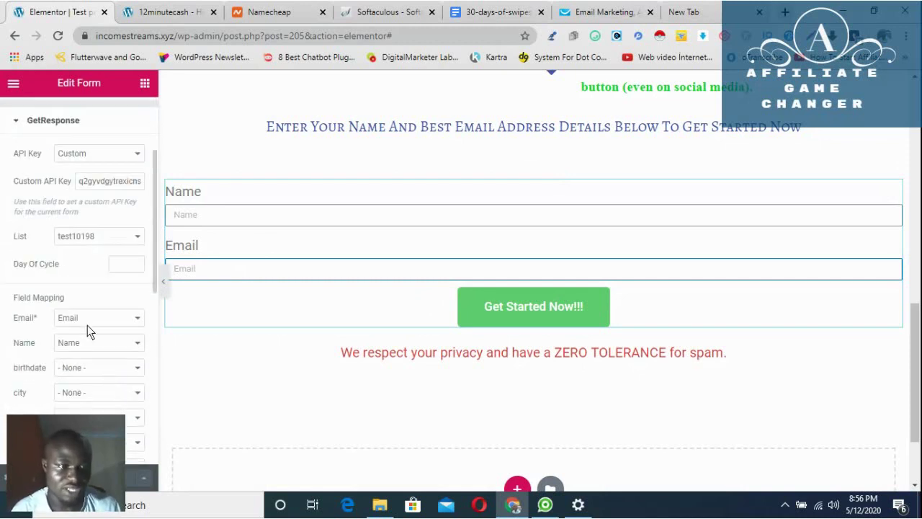
{"action": "scroll", "coordinate": [99, 328], "scroll_direction": "up", "scroll_amount": 1}
{"action": "scroll", "coordinate": [99, 325], "scroll_direction": "up", "scroll_amount": 1}
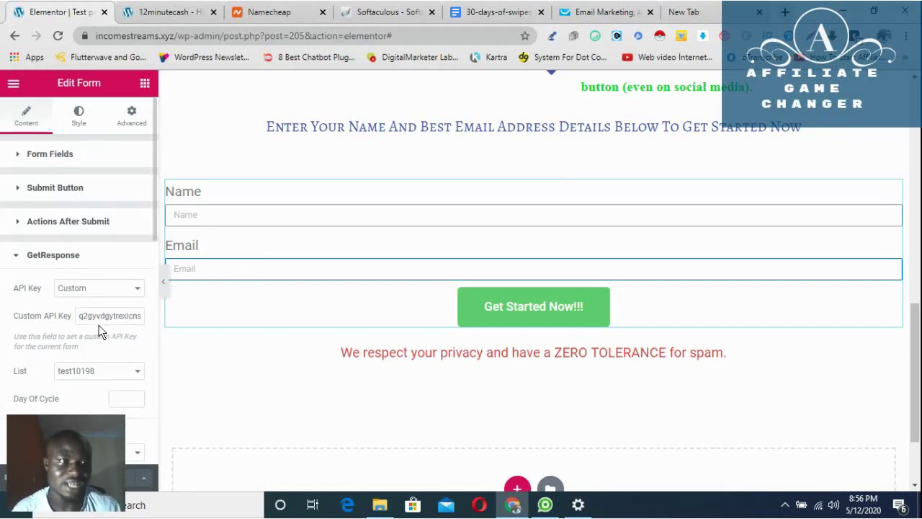
{"action": "left_click", "coordinate": [62, 223]}
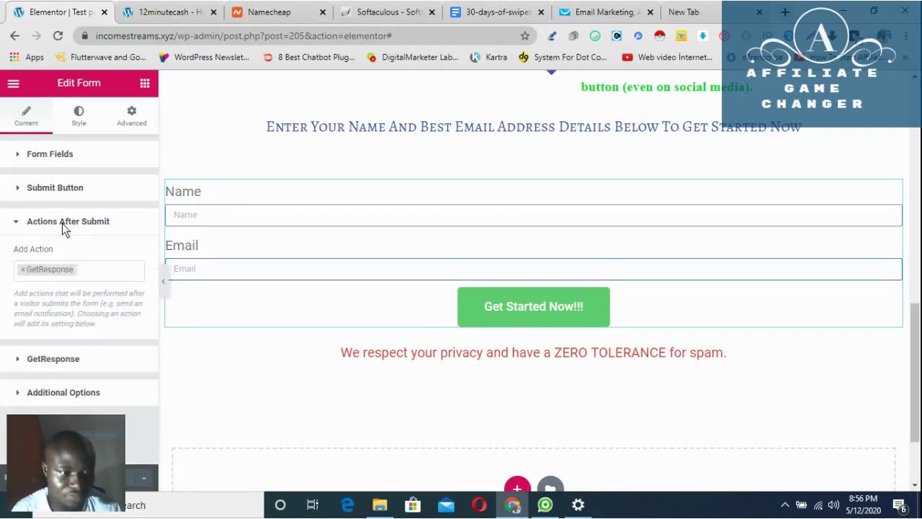
{"action": "left_click", "coordinate": [93, 273]}
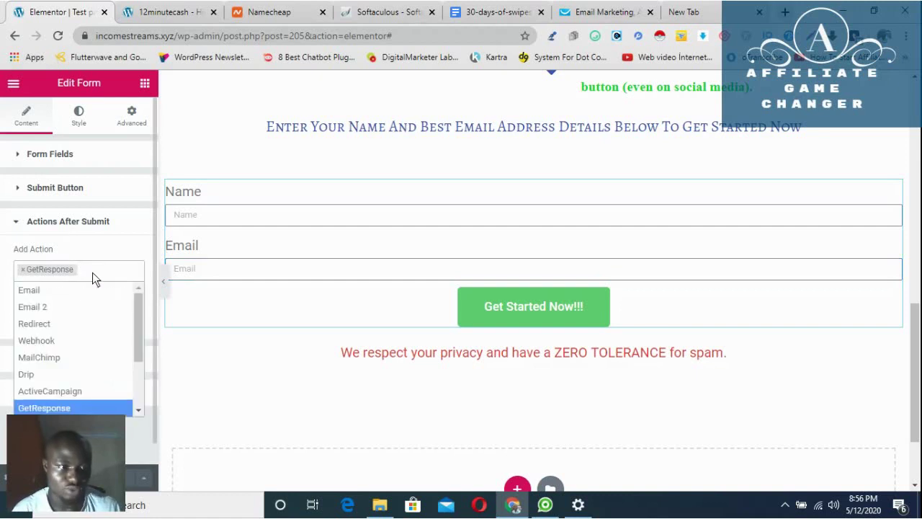
{"action": "left_click", "coordinate": [71, 321]}
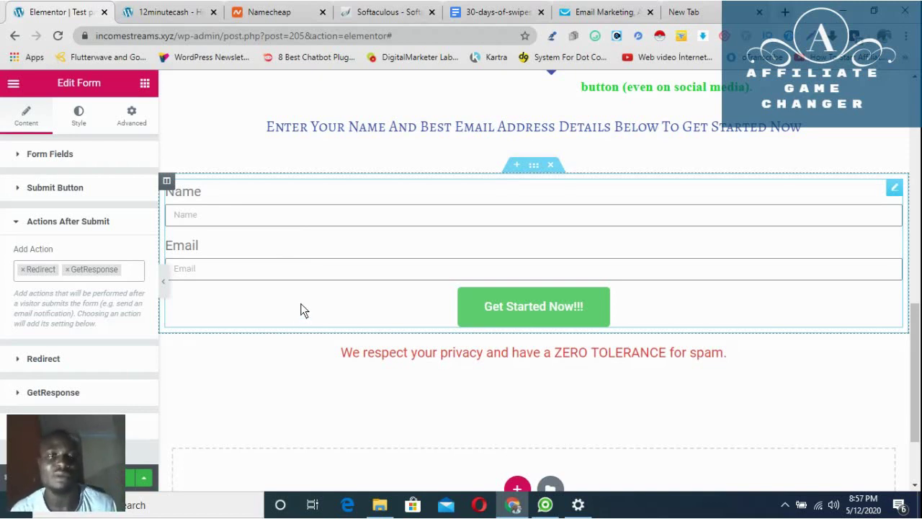
Step: Open the Redirect settings, select the empty Redirect To field, then view the live 12minutecash page
{"action": "scroll", "coordinate": [300, 303], "scroll_direction": "up", "scroll_amount": 3}
{"action": "scroll", "coordinate": [301, 303], "scroll_direction": "up", "scroll_amount": 1}
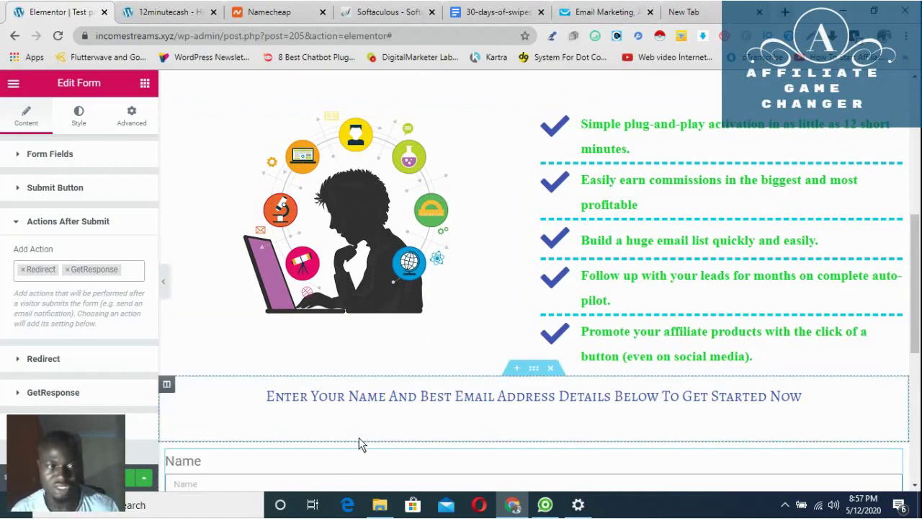
{"action": "scroll", "coordinate": [360, 432], "scroll_direction": "down", "scroll_amount": 2}
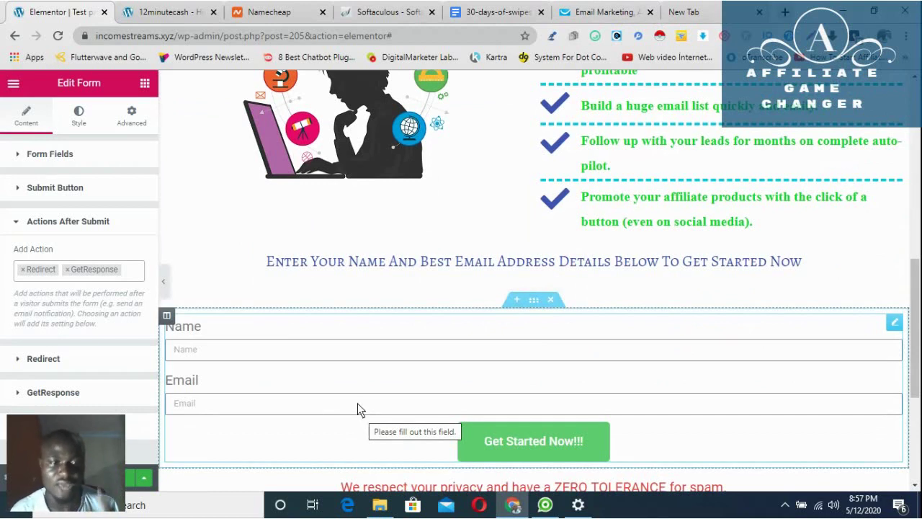
{"action": "scroll", "coordinate": [209, 379], "scroll_direction": "down", "scroll_amount": 1}
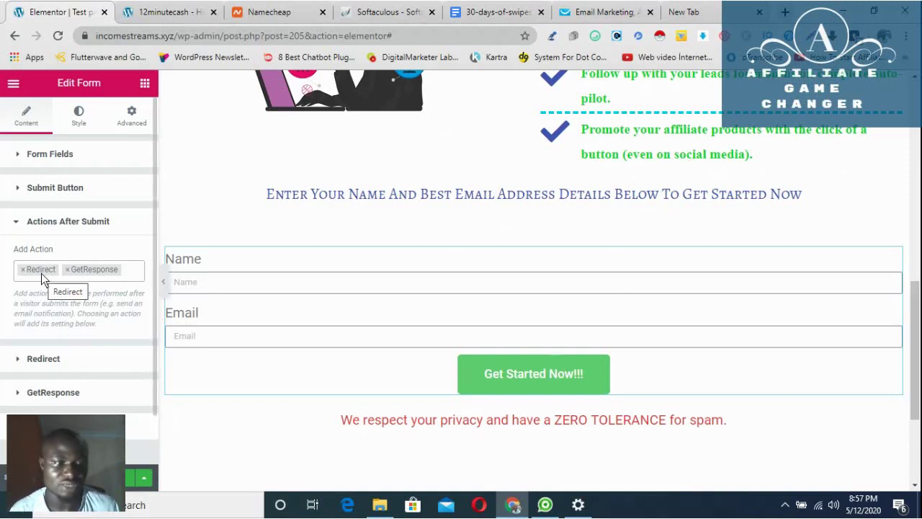
{"action": "left_click", "coordinate": [59, 360]}
{"action": "left_click", "coordinate": [94, 304]}
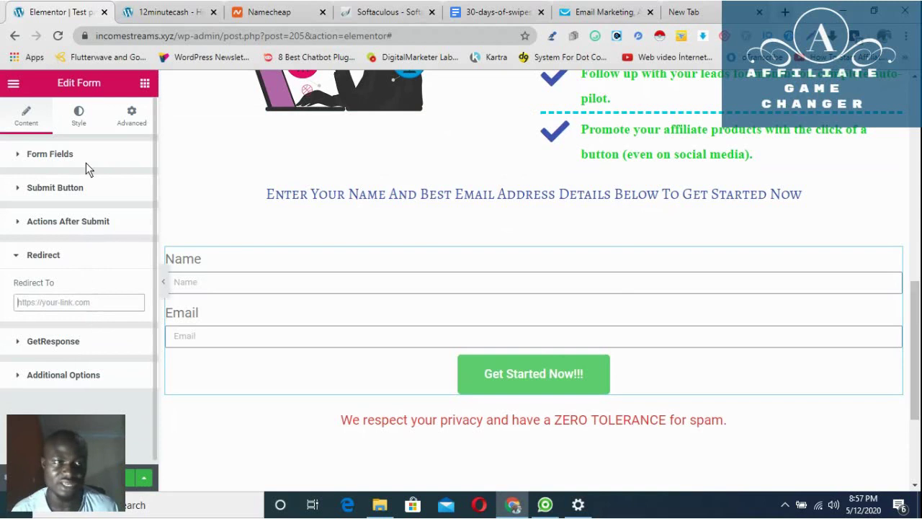
{"action": "left_click", "coordinate": [173, 12]}
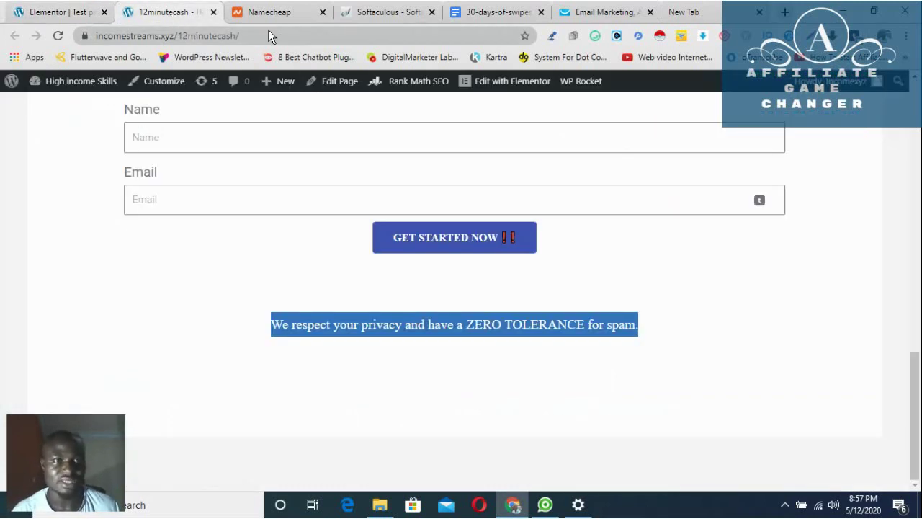
Step: Copy the live page address incomestreams.xyz/12minutecash/ and return to Elementor
{"action": "left_click_drag", "start_coordinate": [267, 35], "coordinate": [76, 38]}
{"action": "right_click", "coordinate": [140, 38]}
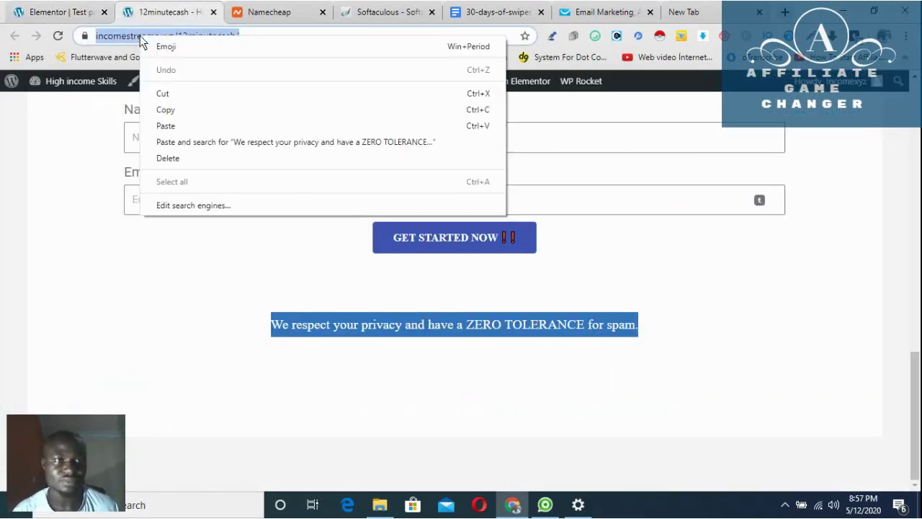
{"action": "left_click", "coordinate": [173, 113]}
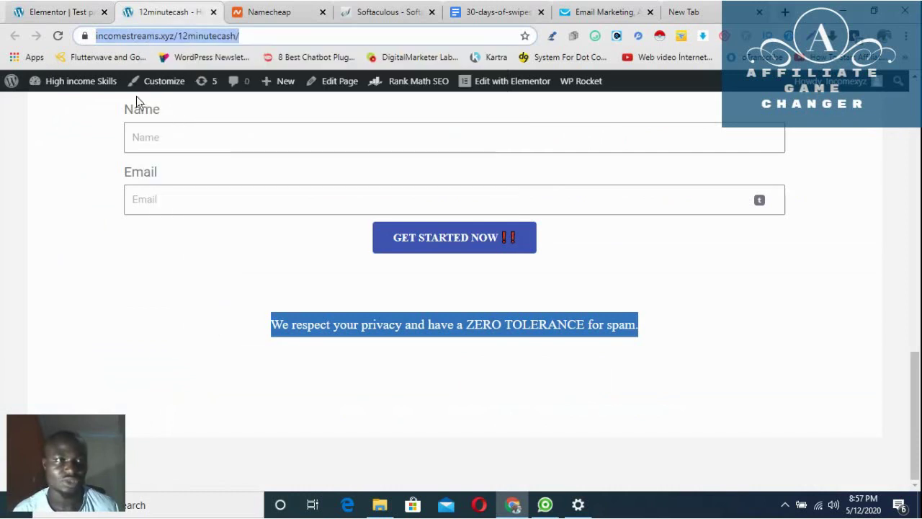
{"action": "left_click", "coordinate": [69, 12]}
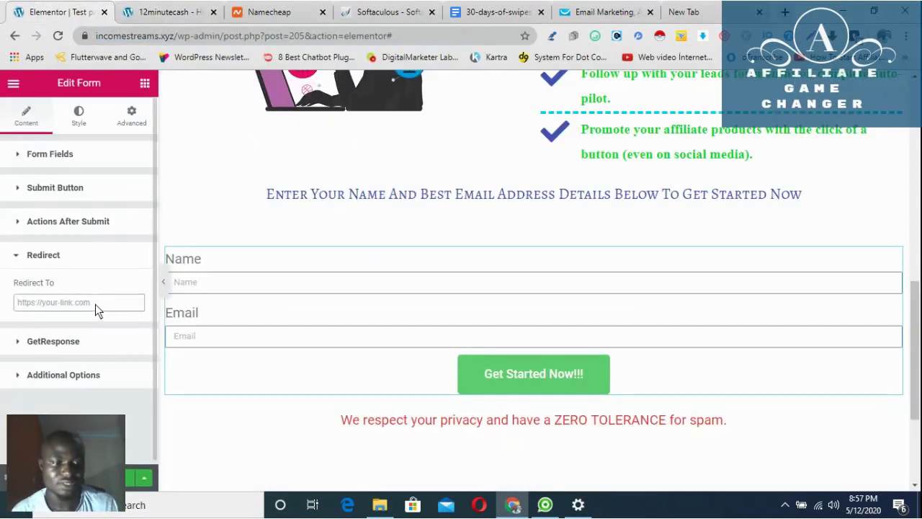
{"action": "key", "text": "ctrl+v"}
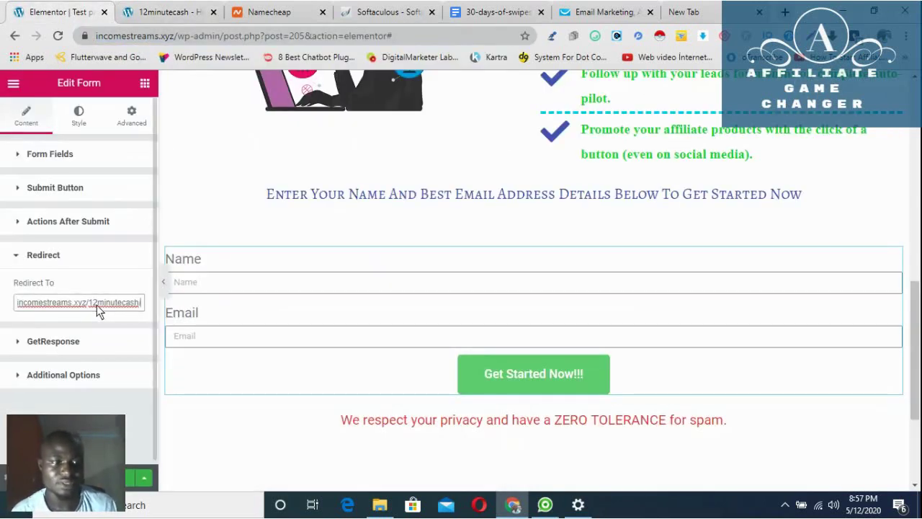
{"action": "left_click", "coordinate": [128, 487]}
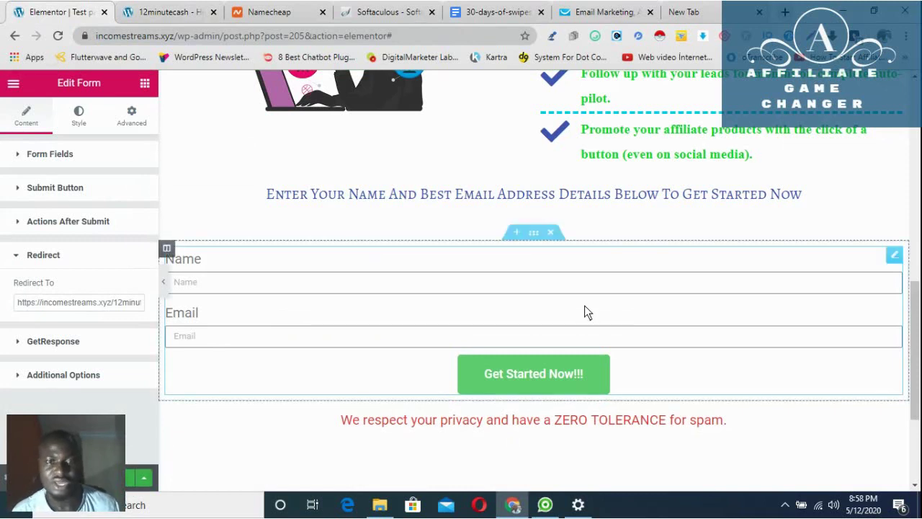
{"action": "scroll", "coordinate": [584, 310], "scroll_direction": "up", "scroll_amount": 3}
{"action": "scroll", "coordinate": [664, 285], "scroll_direction": "up", "scroll_amount": 8}
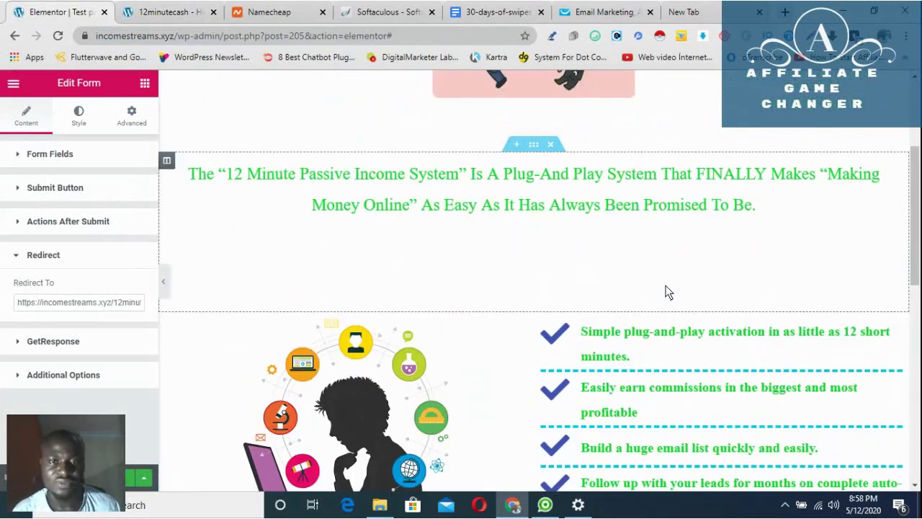
Step: In GetResponse, go to Autoresponders and start creating a new autoresponder
{"action": "left_click", "coordinate": [595, 12]}
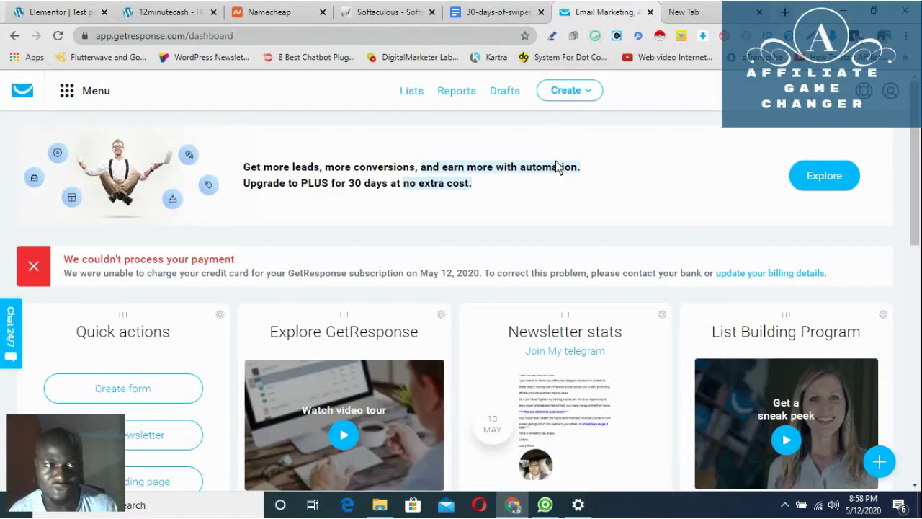
{"action": "left_click", "coordinate": [71, 92]}
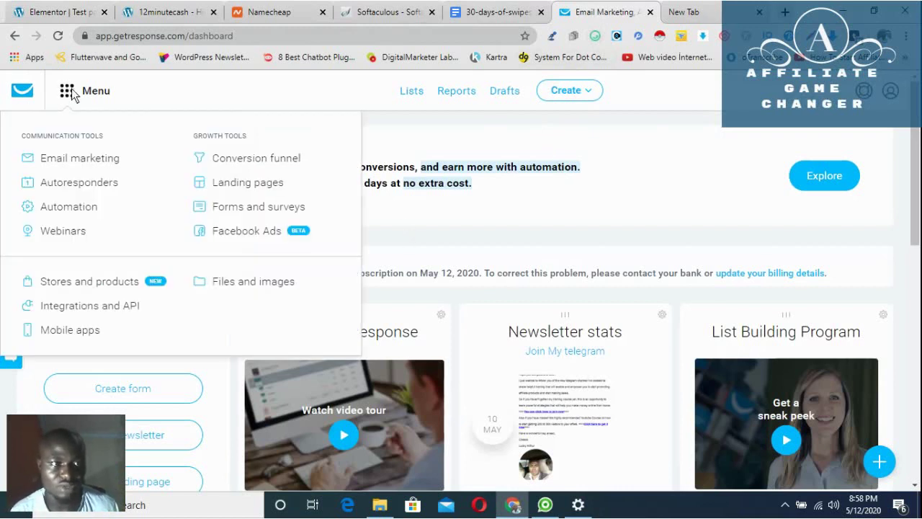
{"action": "left_click", "coordinate": [104, 182]}
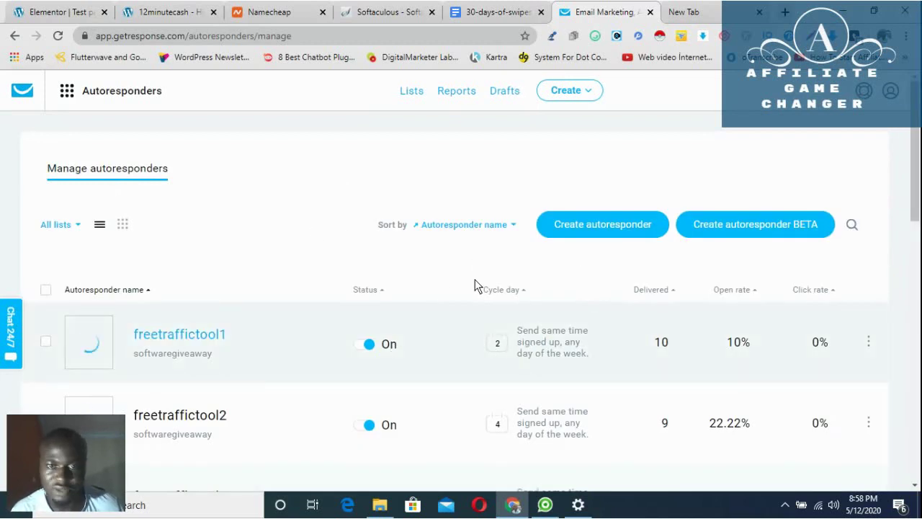
{"action": "left_click", "coordinate": [577, 230]}
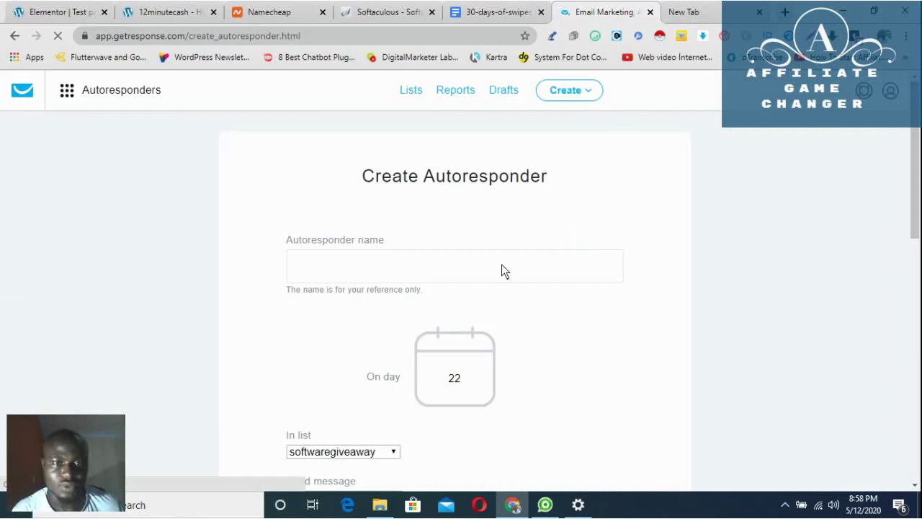
Step: Name the autoresponder 'fee Report' and set it to send on day 0
{"action": "left_click", "coordinate": [437, 277]}
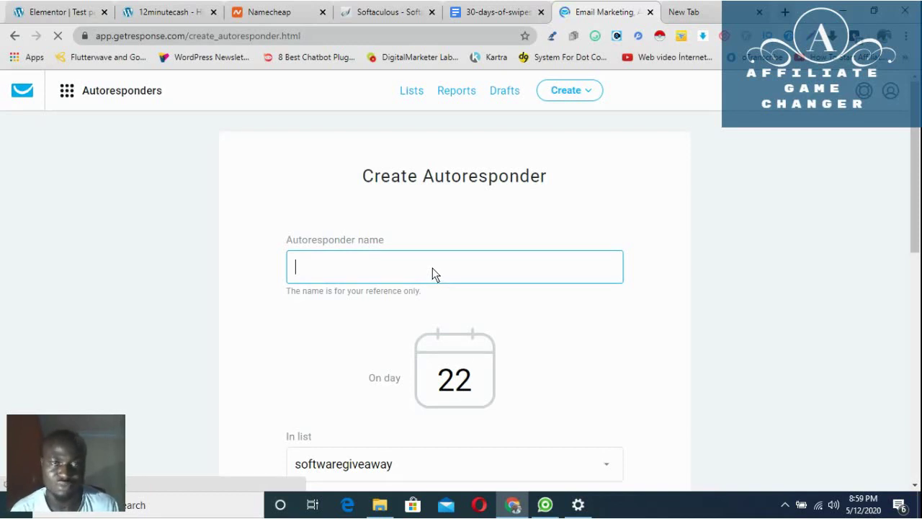
{"action": "left_click", "coordinate": [432, 267]}
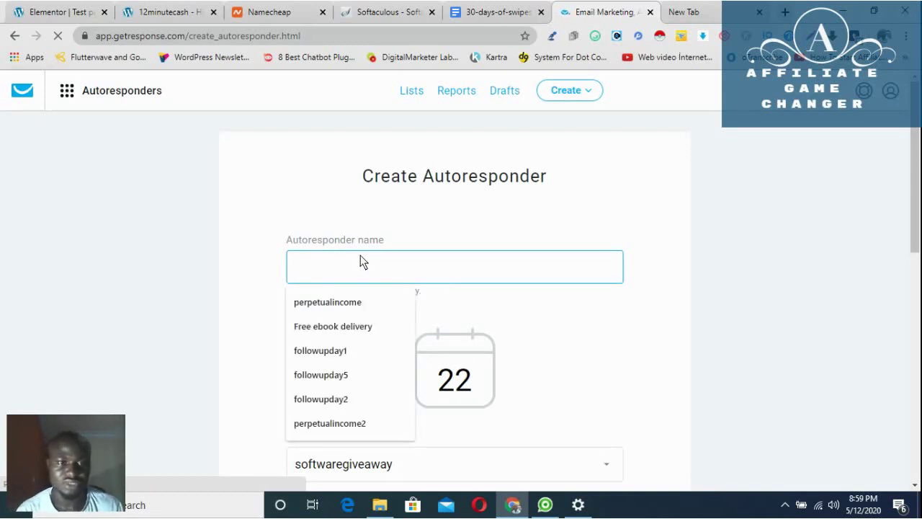
{"action": "type", "text": "fee"}
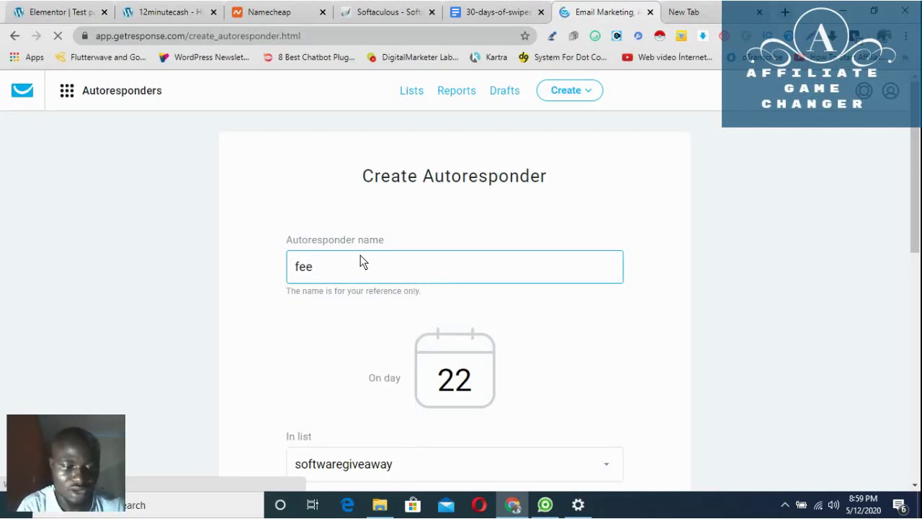
{"action": "type", "text": " Reo"}
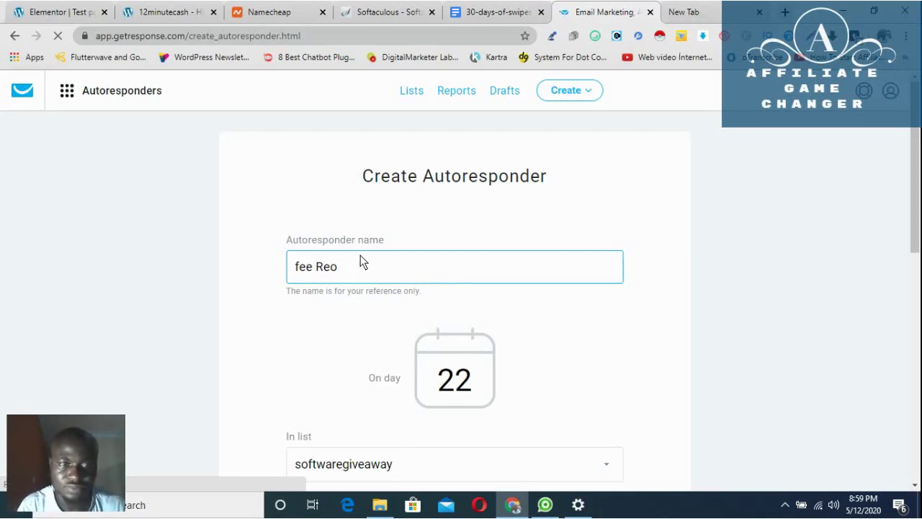
{"action": "key", "text": "BackSpace"}
{"action": "type", "text": "port"}
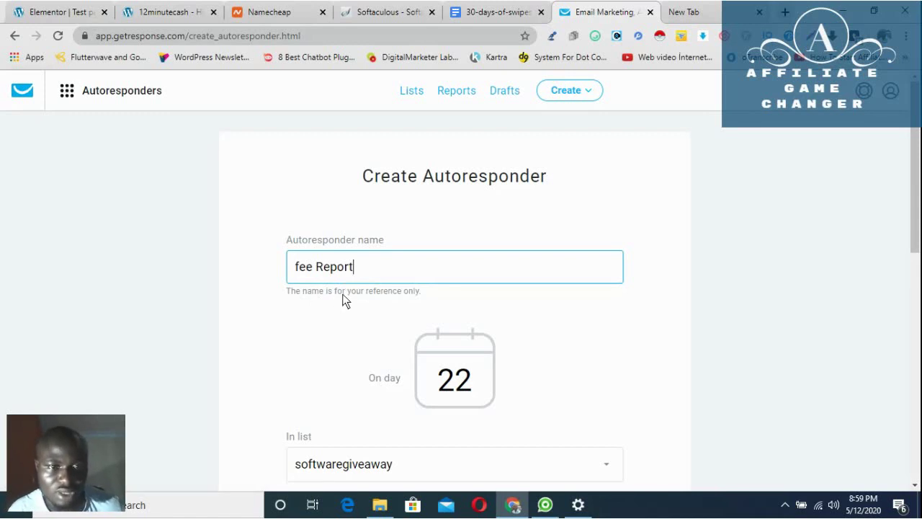
{"action": "scroll", "coordinate": [428, 297], "scroll_direction": "down", "scroll_amount": 1}
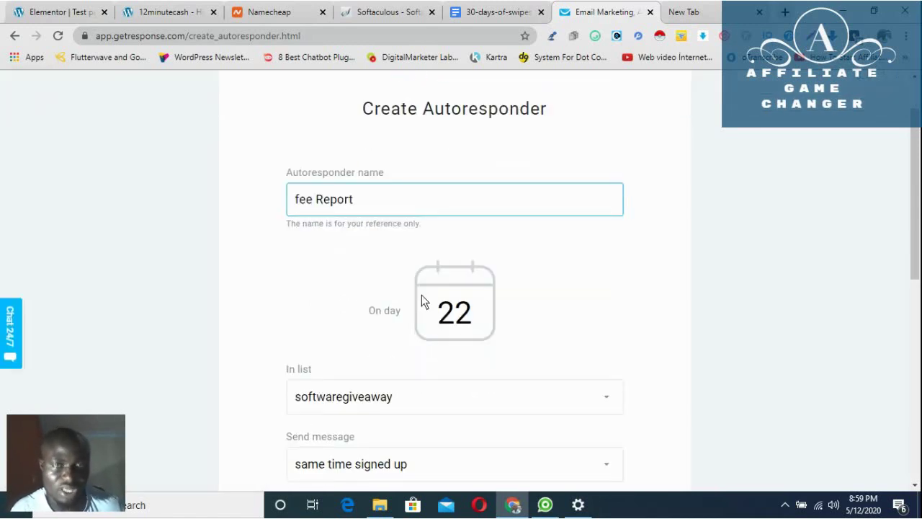
{"action": "left_click", "coordinate": [480, 314]}
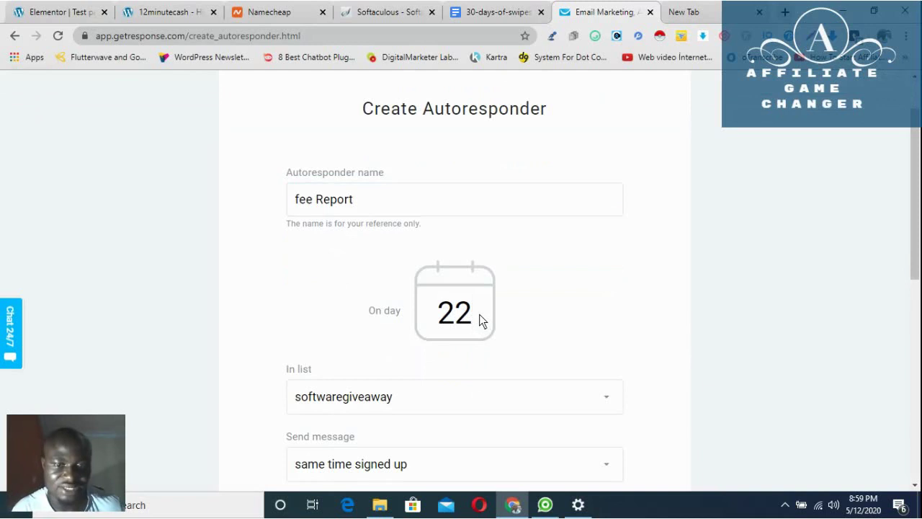
{"action": "key", "text": "BackSpace"}
{"action": "key", "text": "BackSpace"}
{"action": "type", "text": "0"}
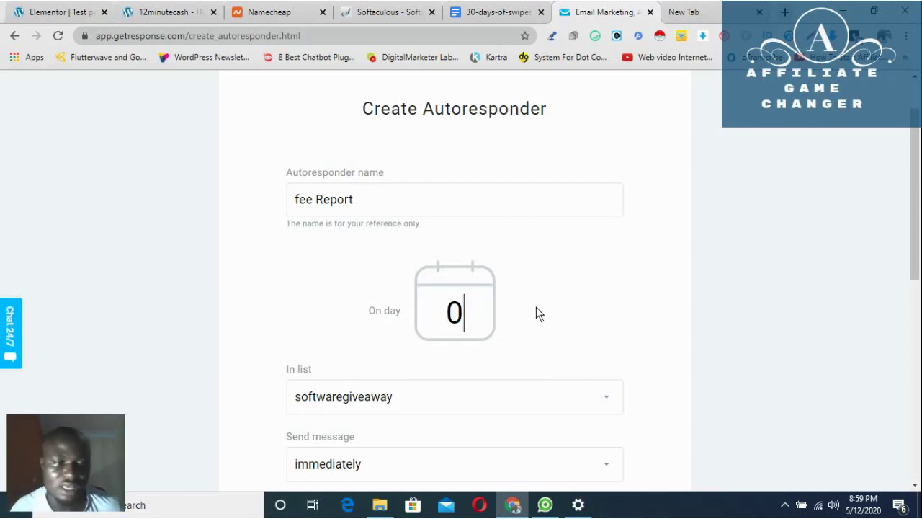
Step: Assign the autoresponder to the test10198 list and start a new email
{"action": "scroll", "coordinate": [537, 311], "scroll_direction": "down", "scroll_amount": 1}
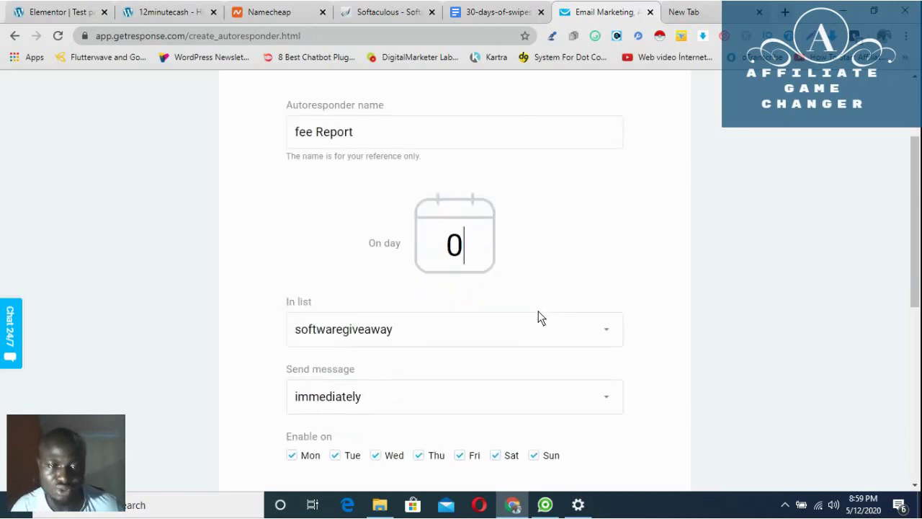
{"action": "left_click", "coordinate": [592, 338]}
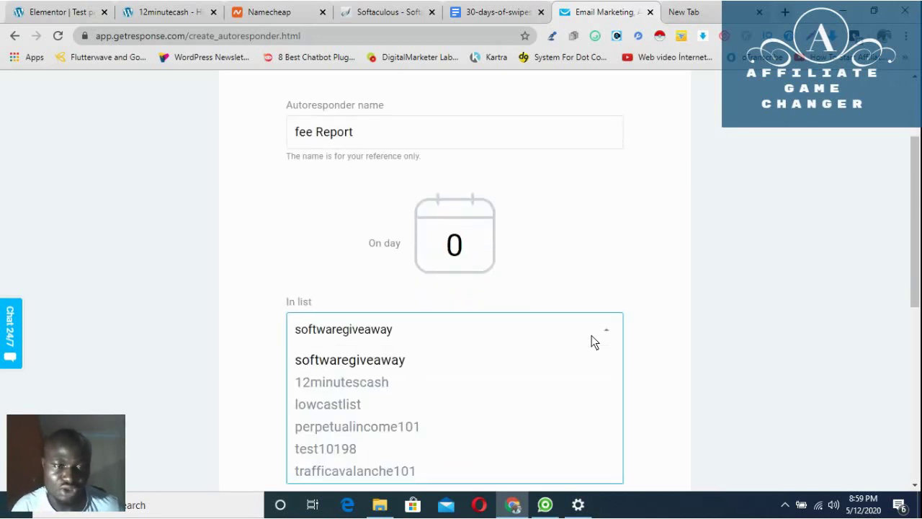
{"action": "left_click", "coordinate": [368, 449]}
{"action": "scroll", "coordinate": [630, 338], "scroll_direction": "down", "scroll_amount": 1}
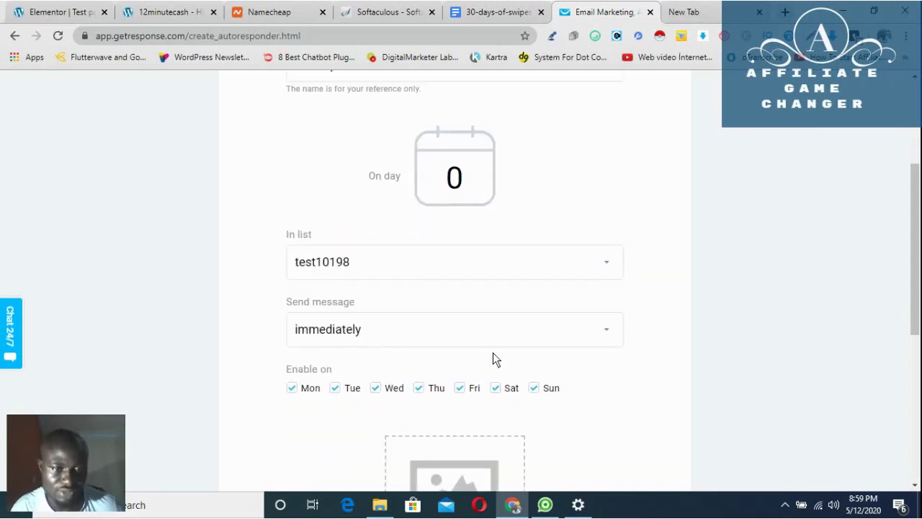
{"action": "scroll", "coordinate": [493, 353], "scroll_direction": "down", "scroll_amount": 1}
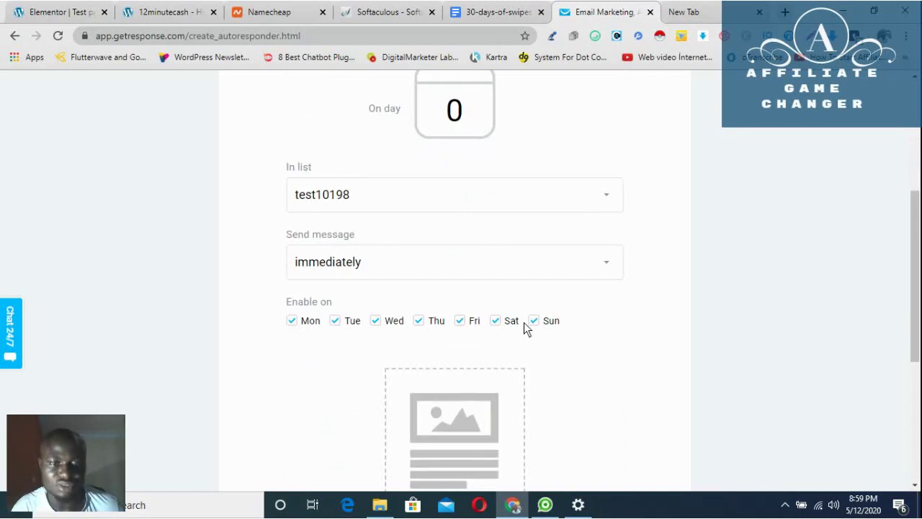
{"action": "scroll", "coordinate": [596, 387], "scroll_direction": "down", "scroll_amount": 2}
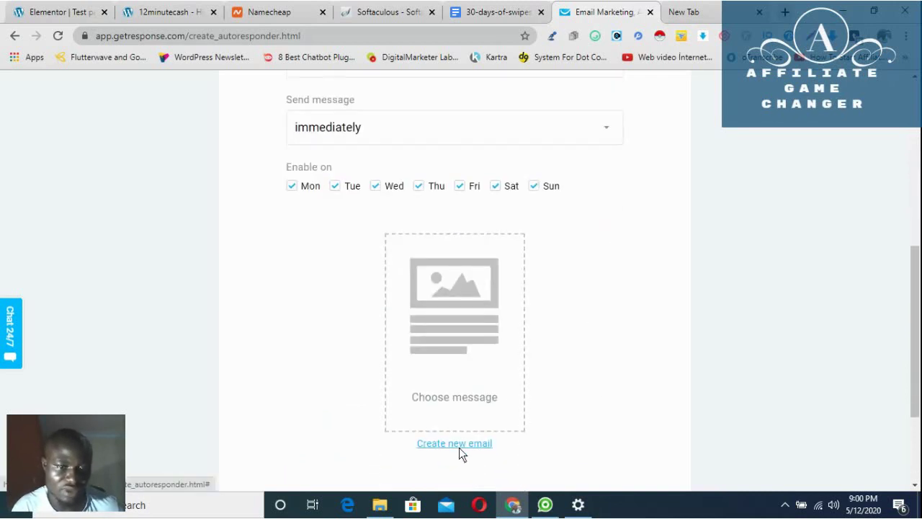
{"action": "left_click", "coordinate": [459, 444]}
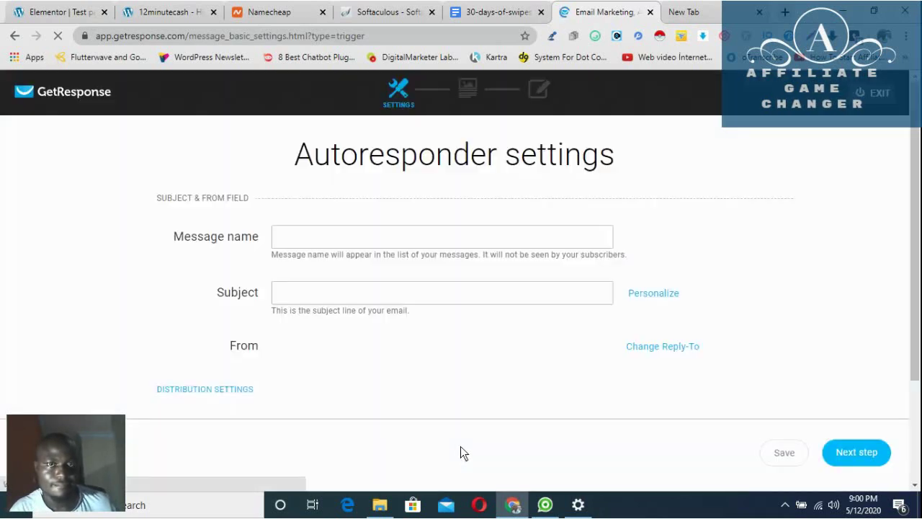
Step: Set message name 'Free report', subject 'Here Is Your free Report.', and the second sender address
{"action": "left_click", "coordinate": [395, 243]}
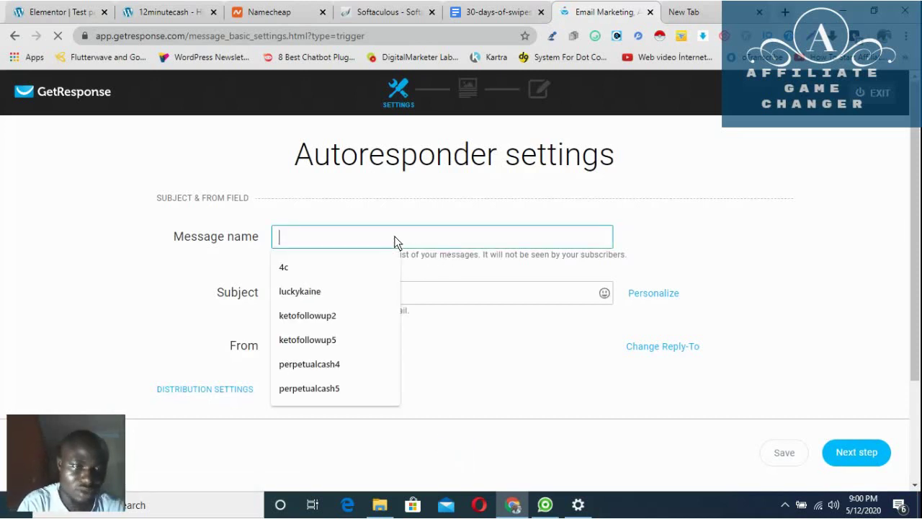
{"action": "type", "text": "Free"}
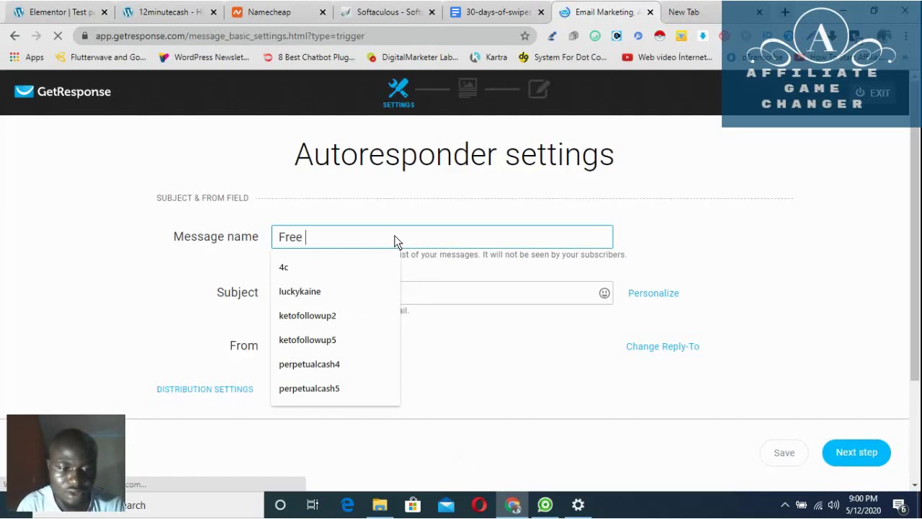
{"action": "type", "text": " rep"}
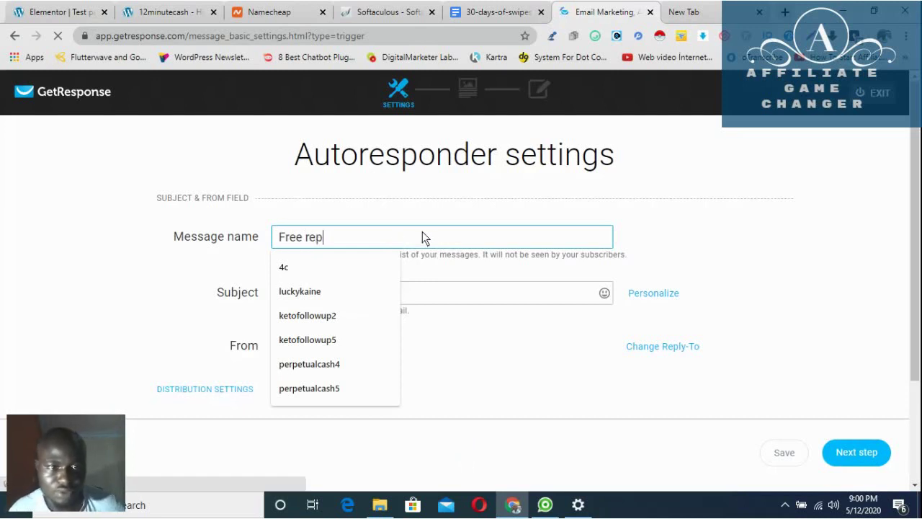
{"action": "type", "text": "ort"}
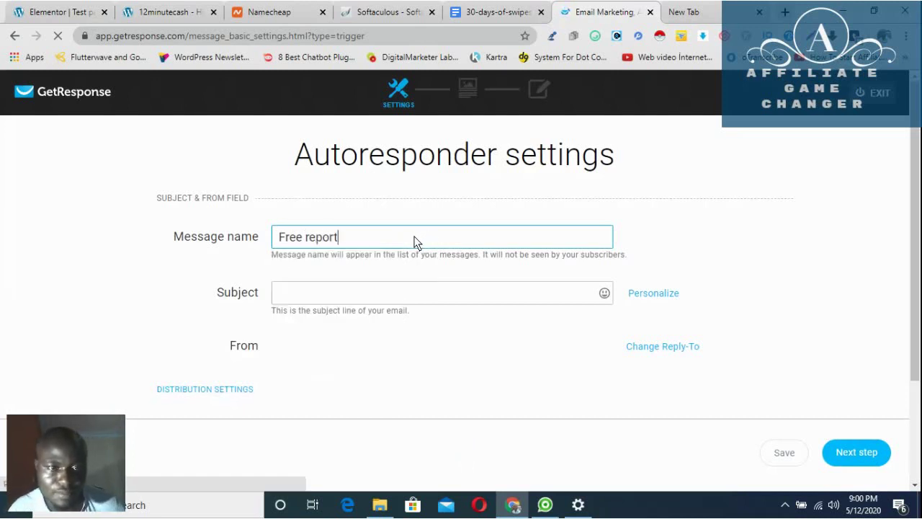
{"action": "left_click", "coordinate": [392, 295]}
{"action": "type", "text": "H"}
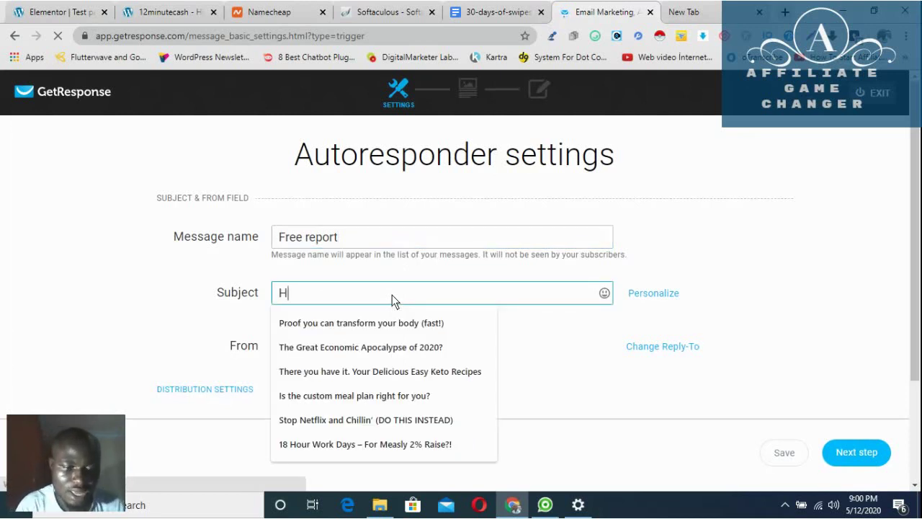
{"action": "type", "text": "e"}
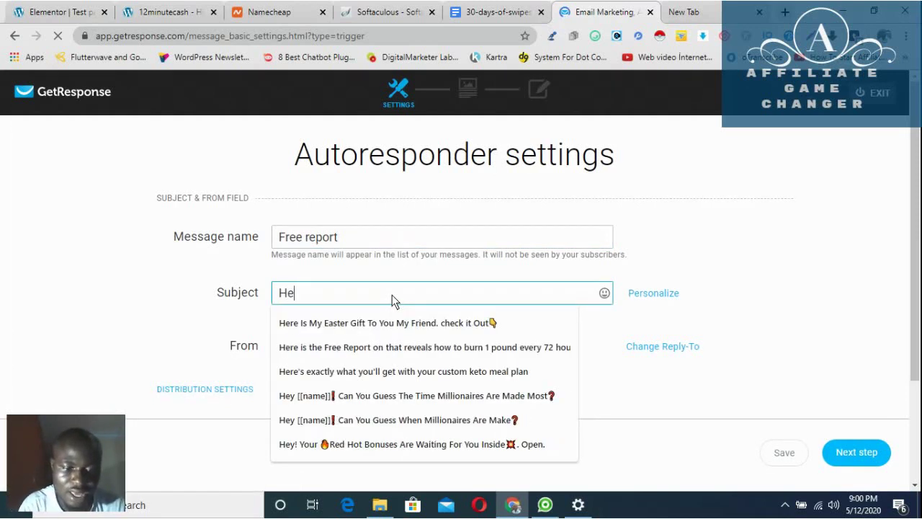
{"action": "type", "text": "re Is "}
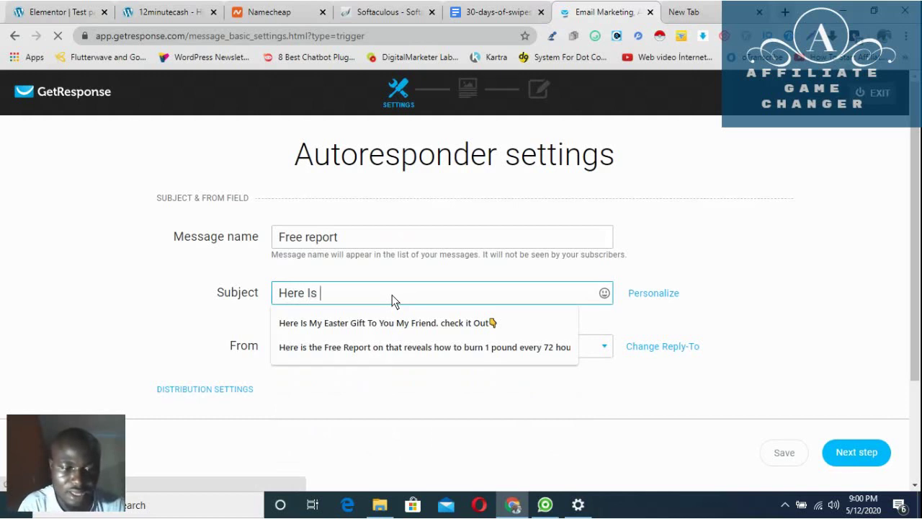
{"action": "type", "text": "Your"}
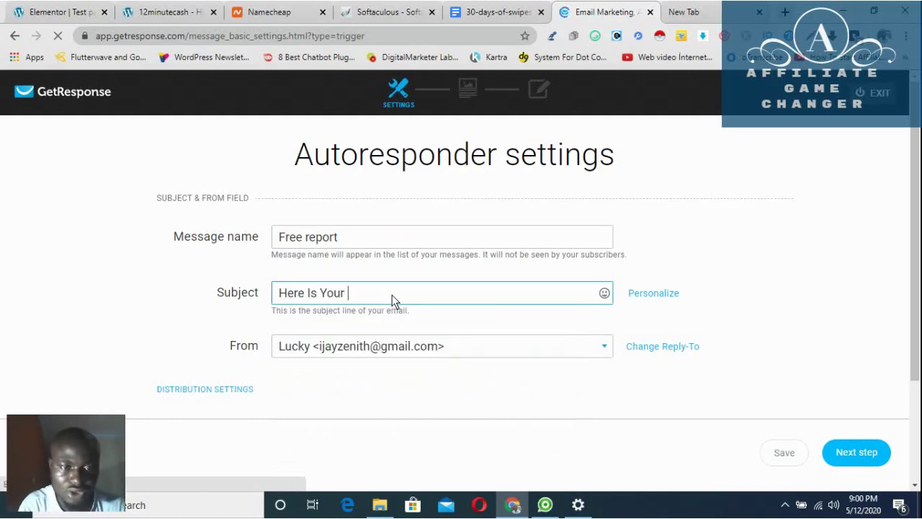
{"action": "type", "text": " R"}
{"action": "key", "text": "BackSpace"}
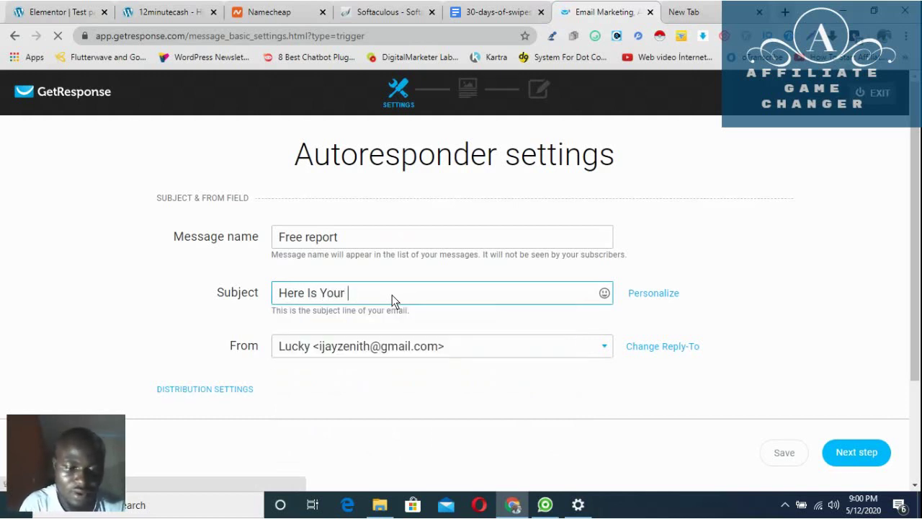
{"action": "type", "text": "free Report."}
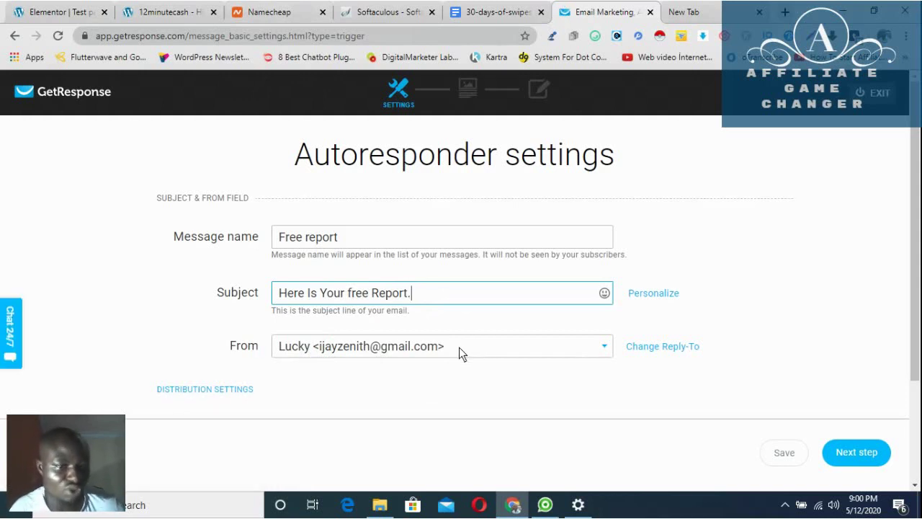
{"action": "left_click", "coordinate": [459, 352]}
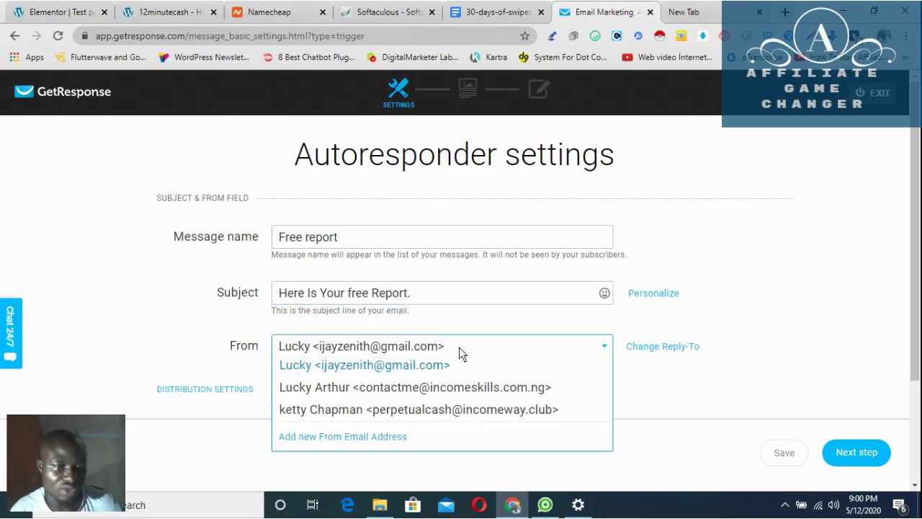
{"action": "left_click", "coordinate": [484, 389]}
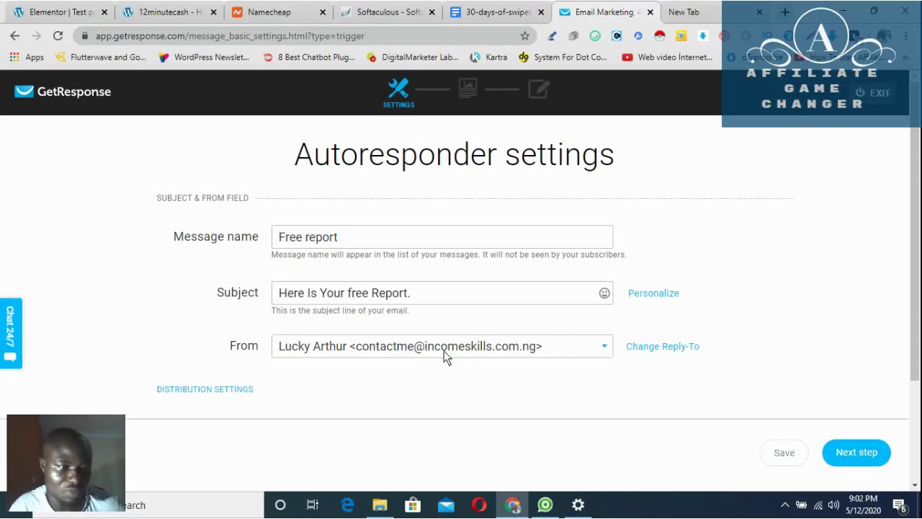
Step: Move on from settings and use the blank 1 column-3 layout from Start from scratch
{"action": "left_click", "coordinate": [852, 450]}
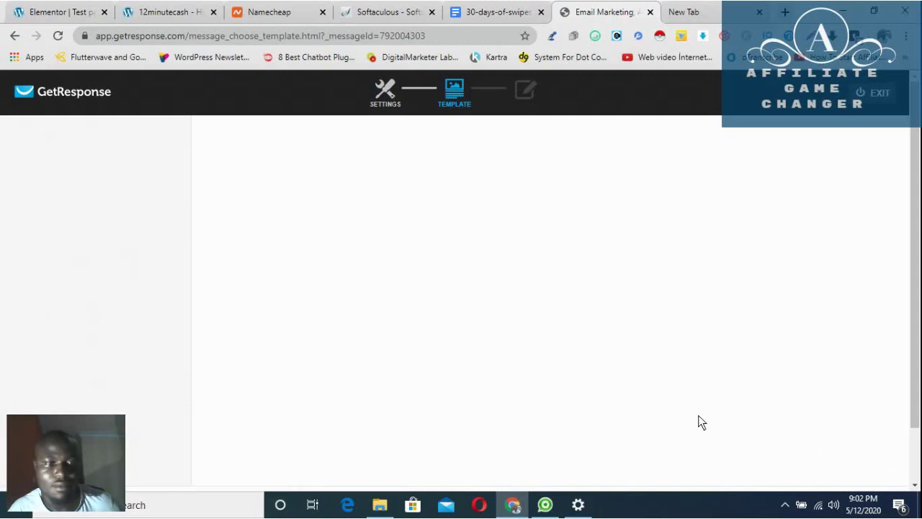
{"action": "left_click", "coordinate": [785, 504]}
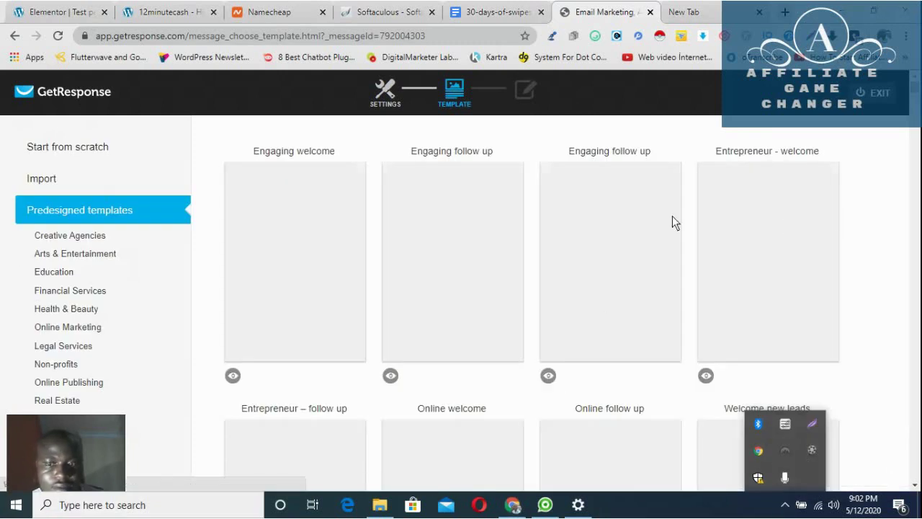
{"action": "left_click", "coordinate": [209, 143]}
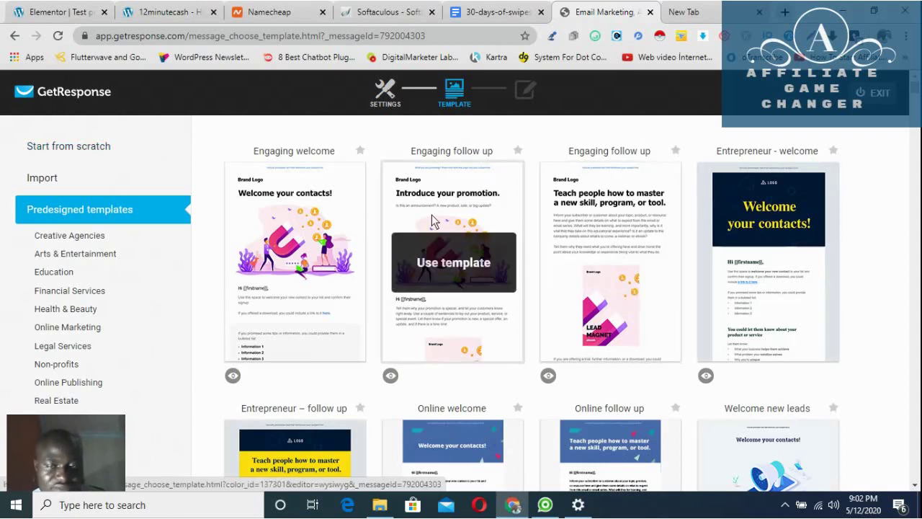
{"action": "left_click", "coordinate": [82, 149]}
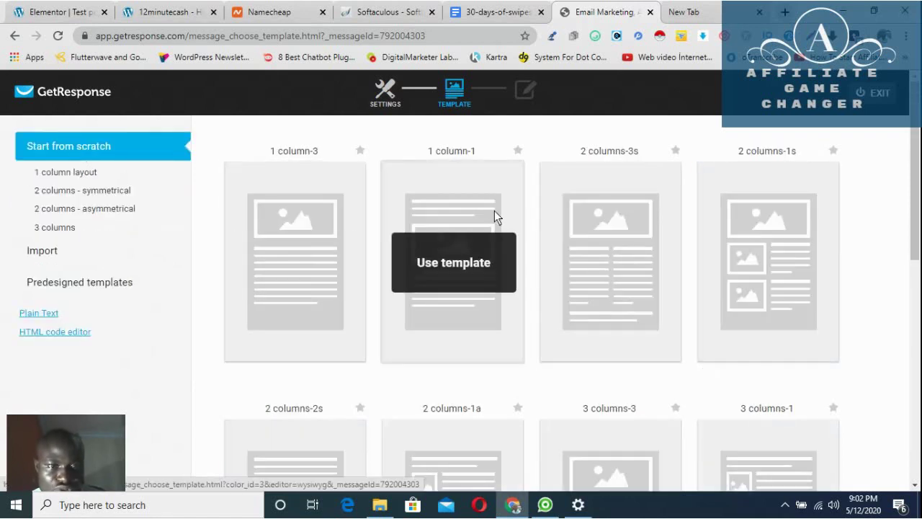
{"action": "left_click", "coordinate": [295, 270]}
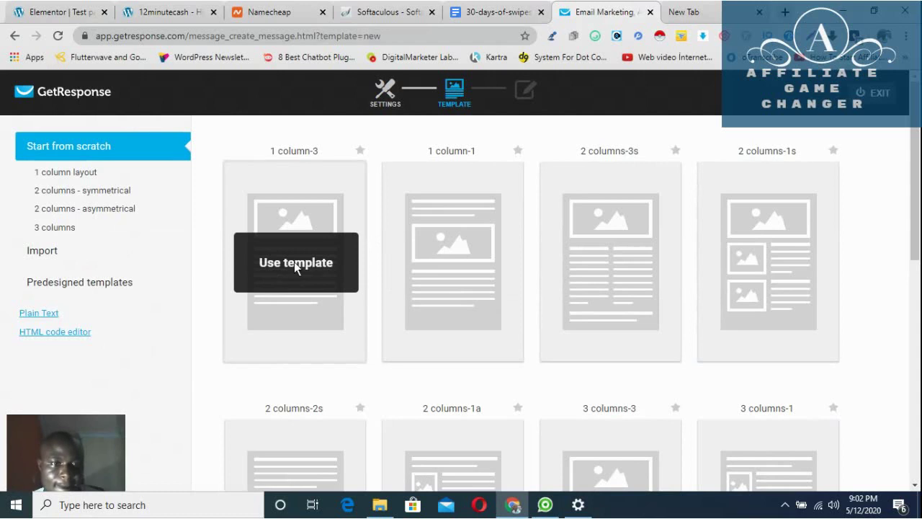
{"action": "left_click", "coordinate": [295, 264]}
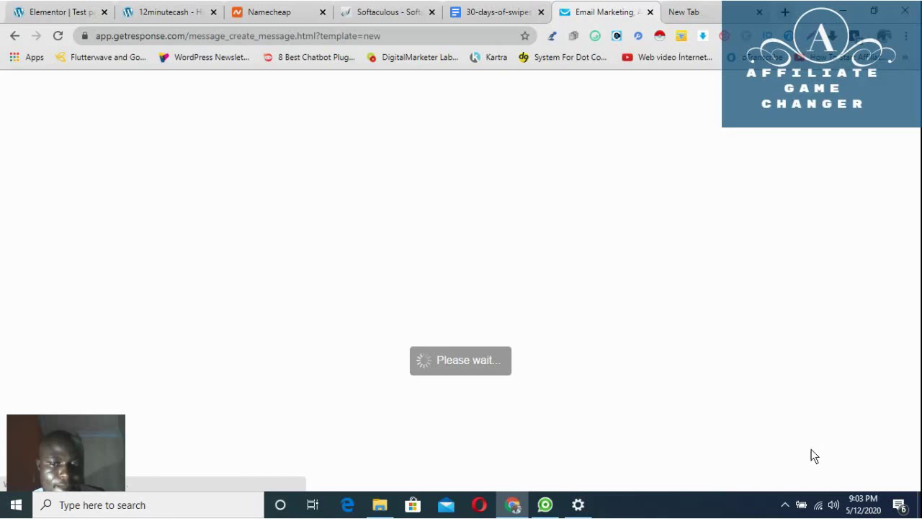
Step: Delete the placeholder image block from the GetResponse email
{"action": "left_click", "coordinate": [785, 504]}
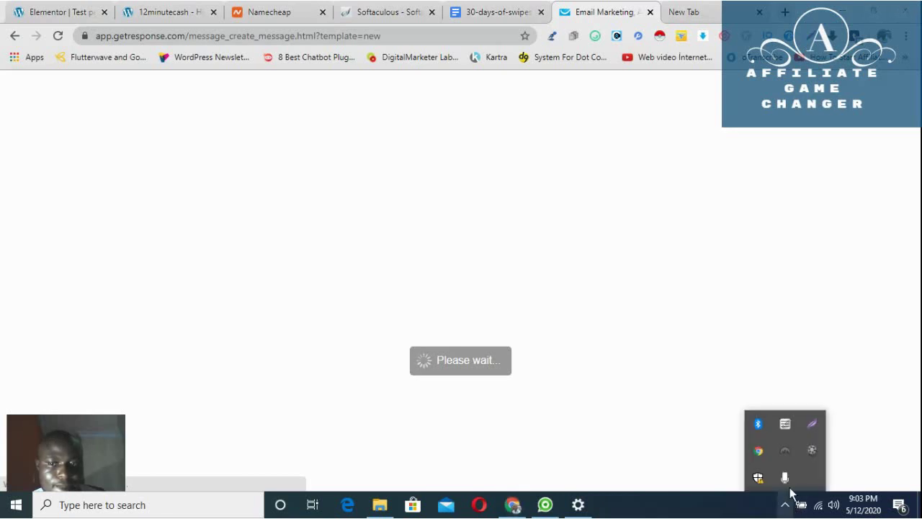
{"action": "left_click", "coordinate": [812, 451]}
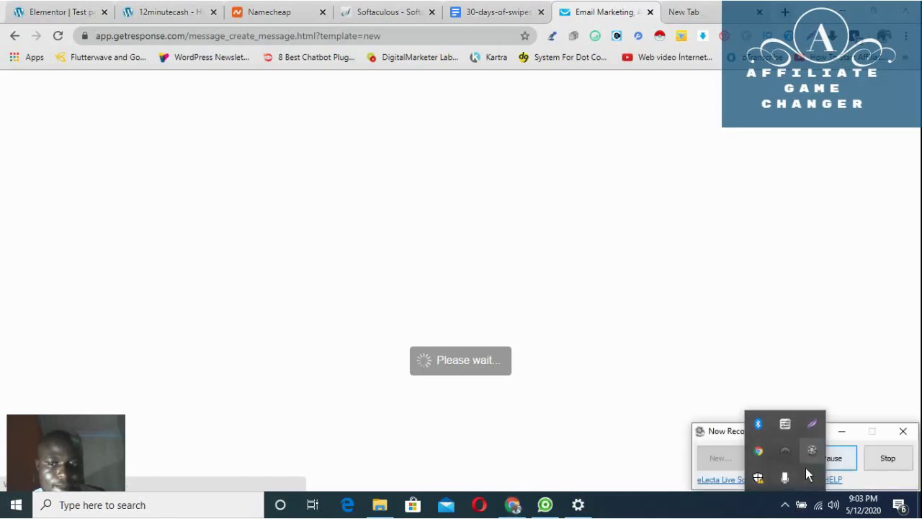
{"action": "left_click", "coordinate": [848, 460]}
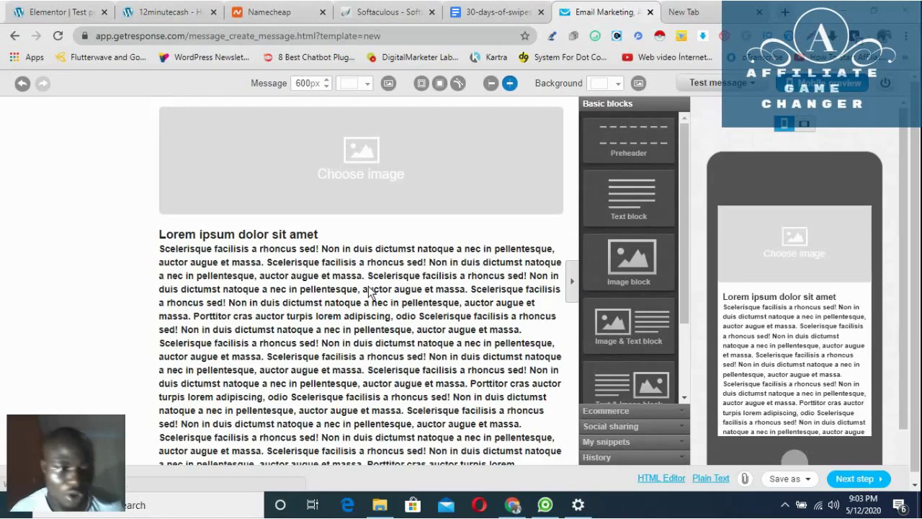
{"action": "mouse_move", "coordinate": [400, 307]}
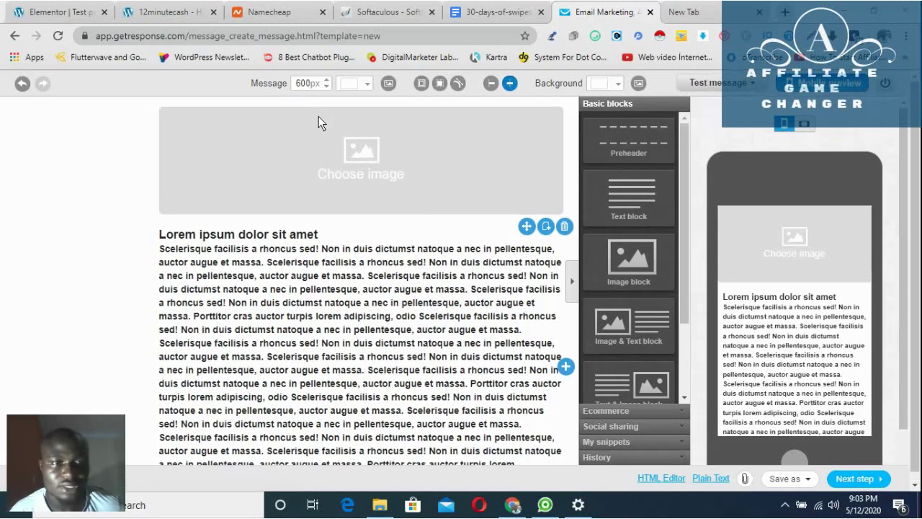
{"action": "left_click", "coordinate": [485, 333]}
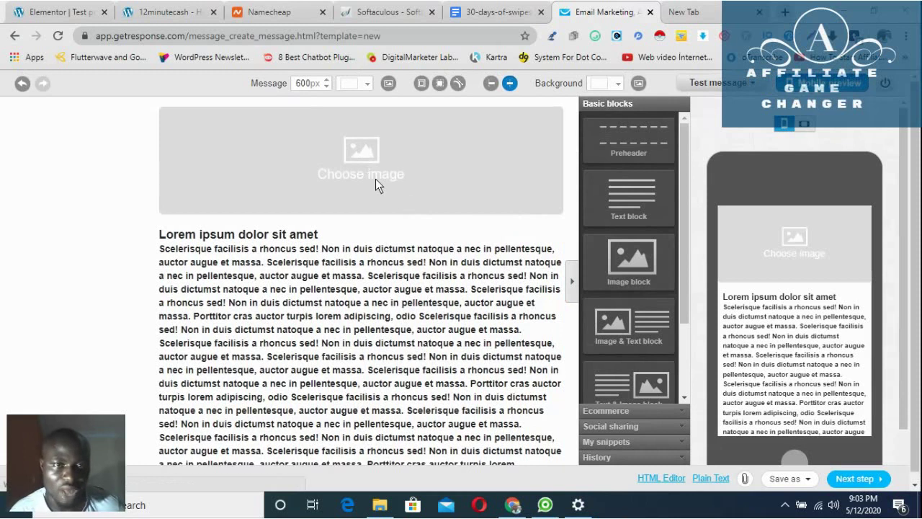
{"action": "mouse_move", "coordinate": [357, 165]}
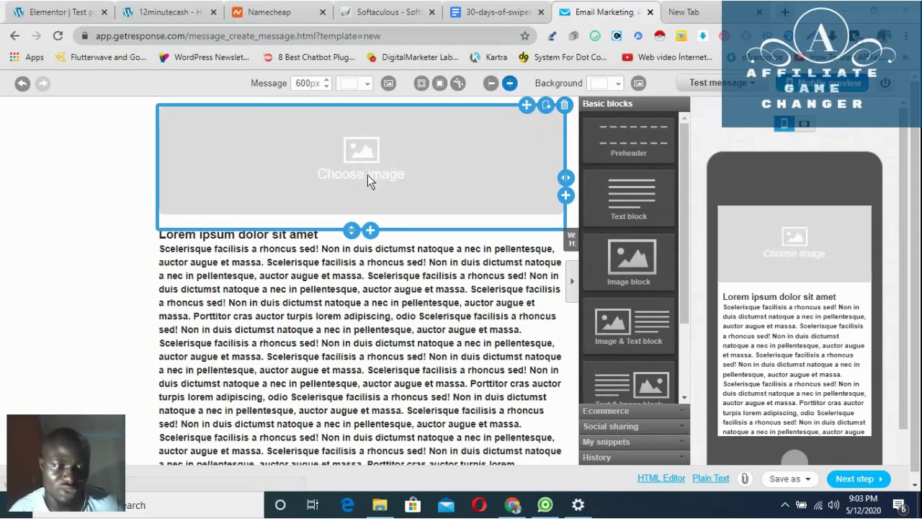
{"action": "left_click", "coordinate": [566, 105]}
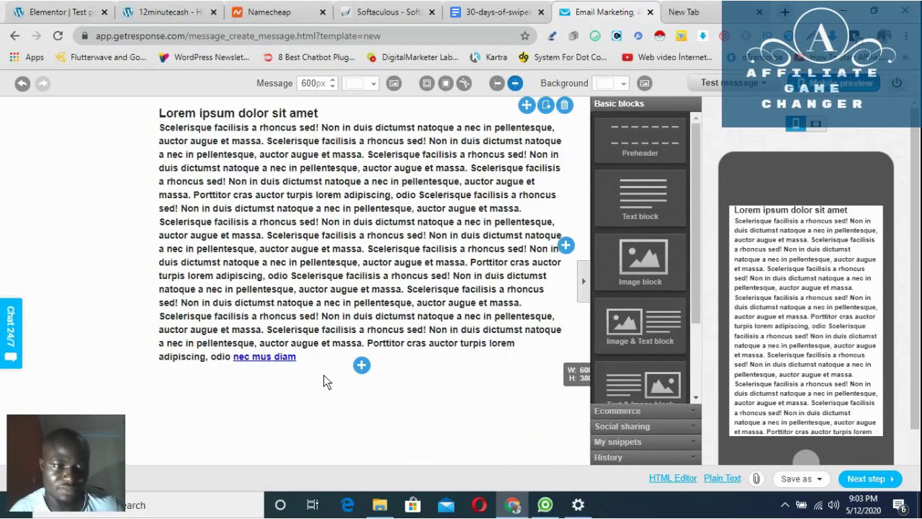
Step: Erase the Lorem ipsum placeholder text from the remaining text block
{"action": "left_click", "coordinate": [311, 358]}
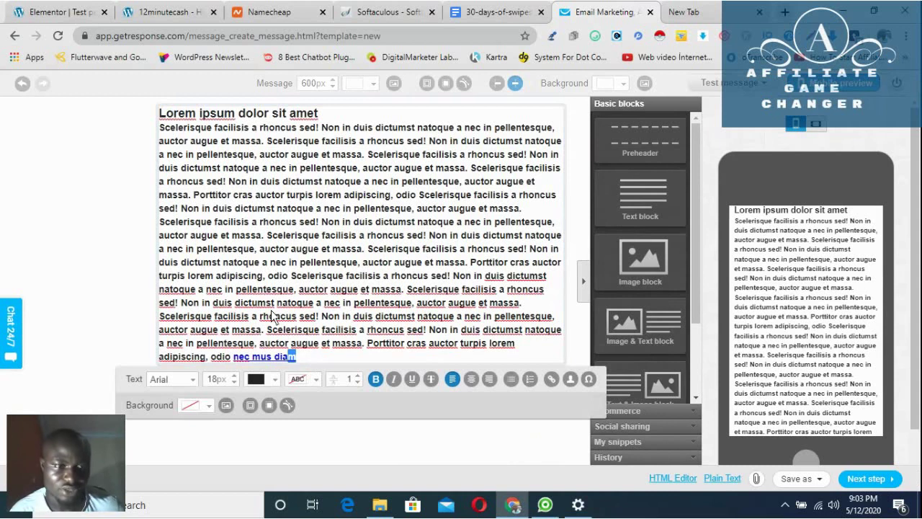
{"action": "left_click_drag", "start_coordinate": [272, 317], "coordinate": [197, 115]}
{"action": "key", "text": "BackSpace"}
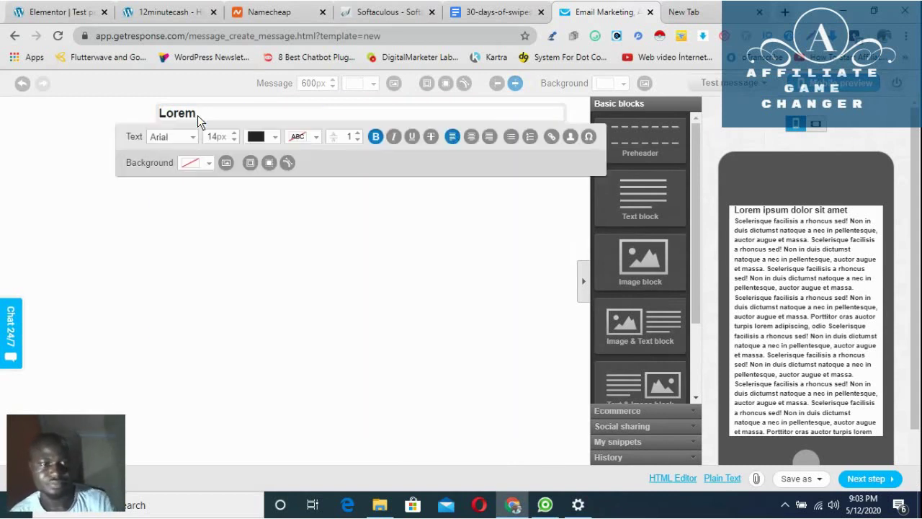
{"action": "key", "text": "BackSpace"}
{"action": "key", "text": "BackSpace"}
{"action": "key", "text": "BackSpace"}
{"action": "key", "text": "BackSpace"}
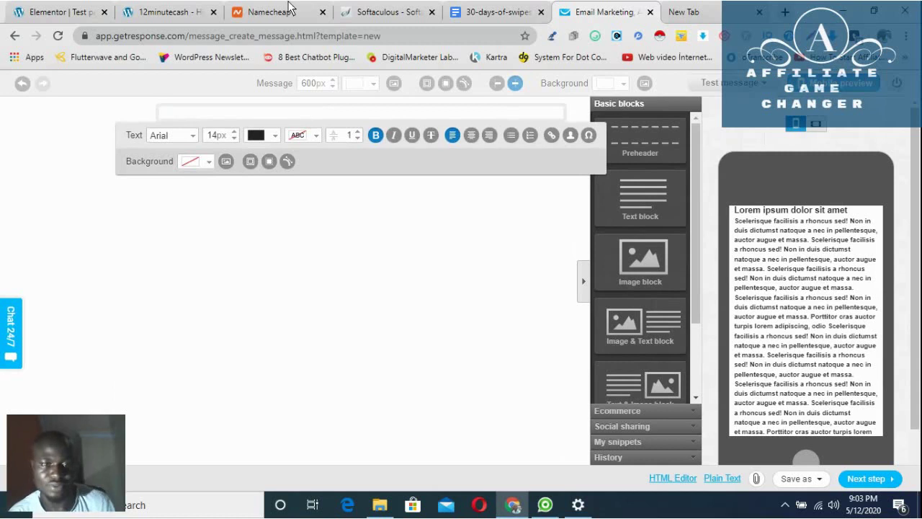
{"action": "left_click", "coordinate": [517, 11]}
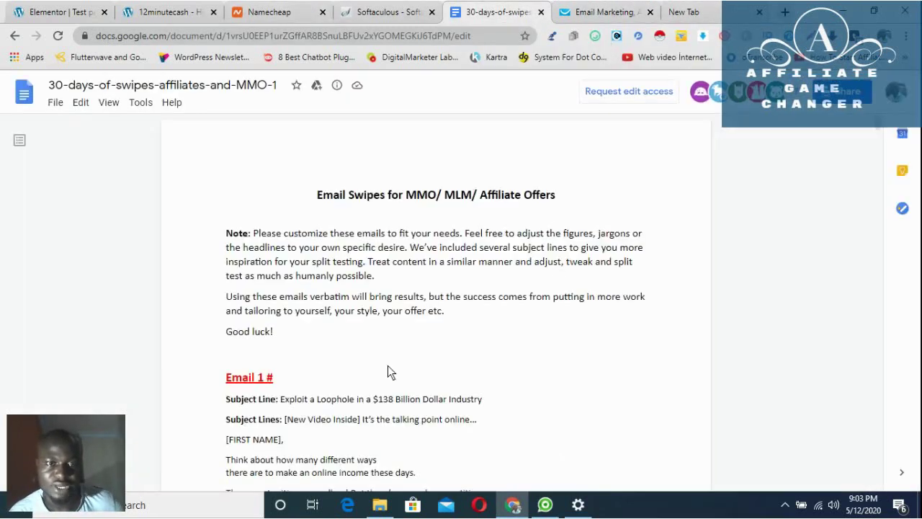
Step: Copy Email 1's body, from [FIRST NAME], through Best Regards, in the swipes document
{"action": "scroll", "coordinate": [344, 353], "scroll_direction": "down", "scroll_amount": 1}
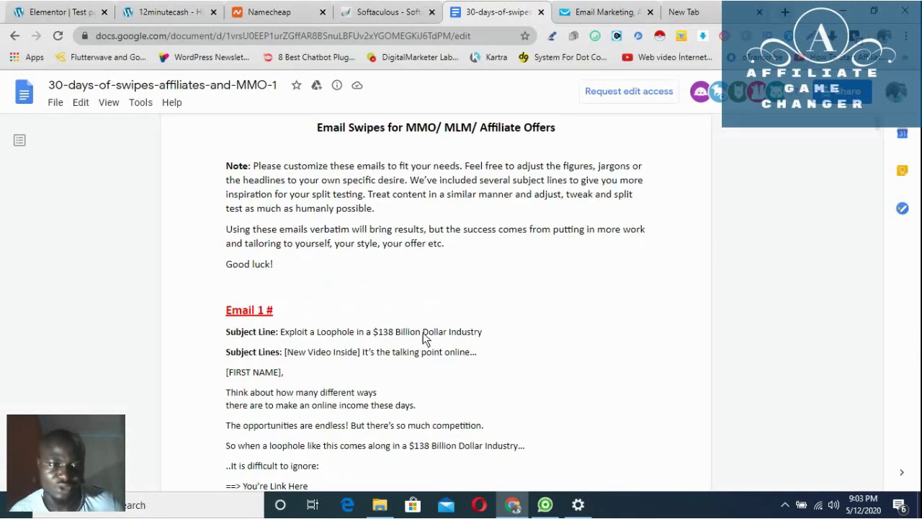
{"action": "left_click_drag", "start_coordinate": [281, 335], "coordinate": [507, 342]}
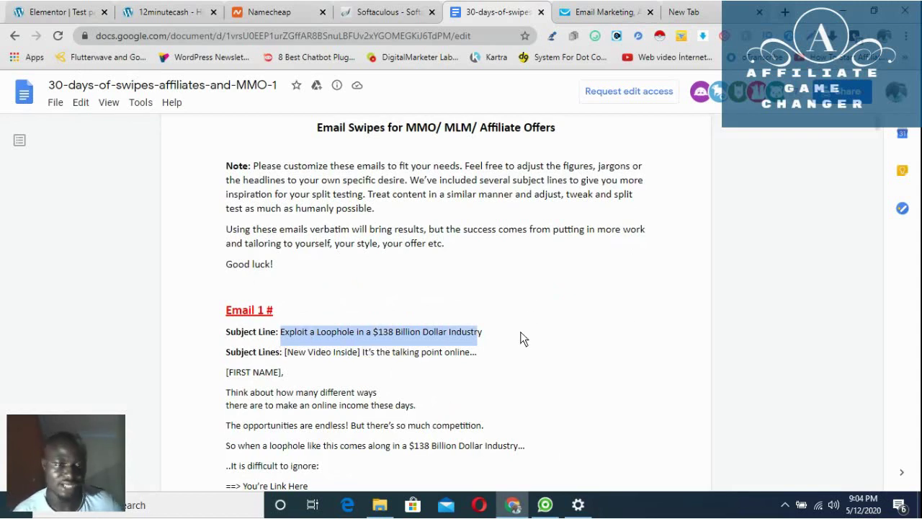
{"action": "left_click", "coordinate": [568, 268]}
{"action": "scroll", "coordinate": [555, 281], "scroll_direction": "down", "scroll_amount": 3}
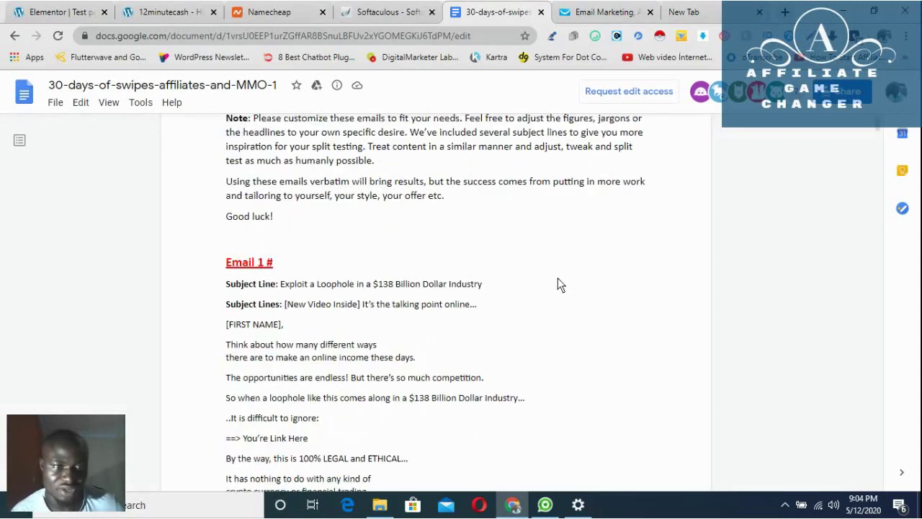
{"action": "scroll", "coordinate": [519, 278], "scroll_direction": "down", "scroll_amount": 2}
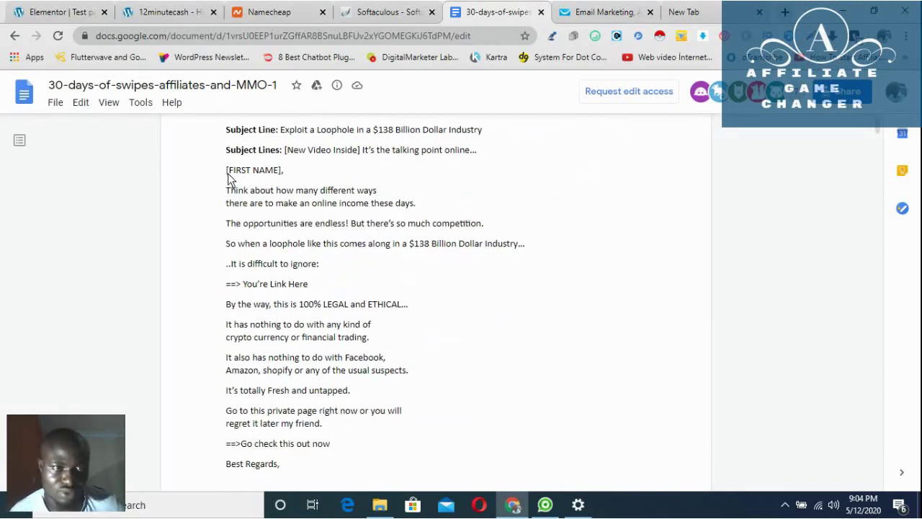
{"action": "left_click_drag", "start_coordinate": [226, 169], "coordinate": [386, 463]}
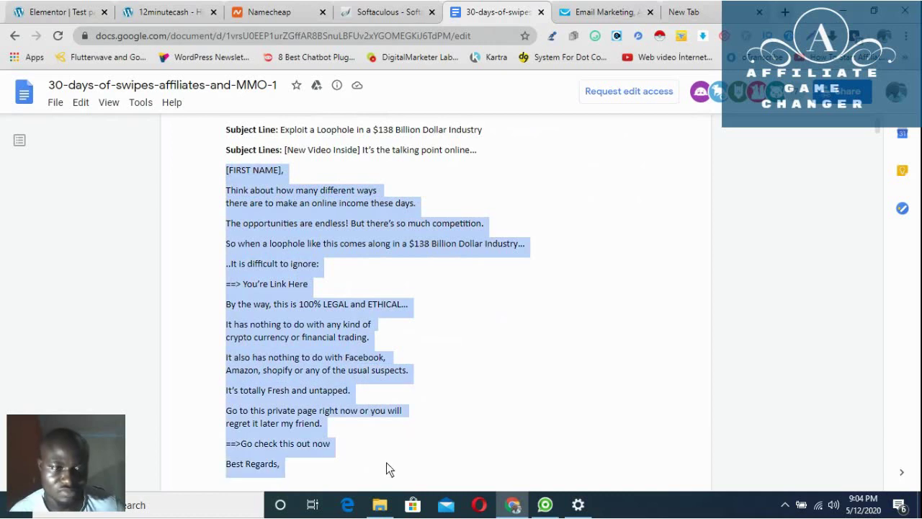
{"action": "right_click", "coordinate": [314, 305]}
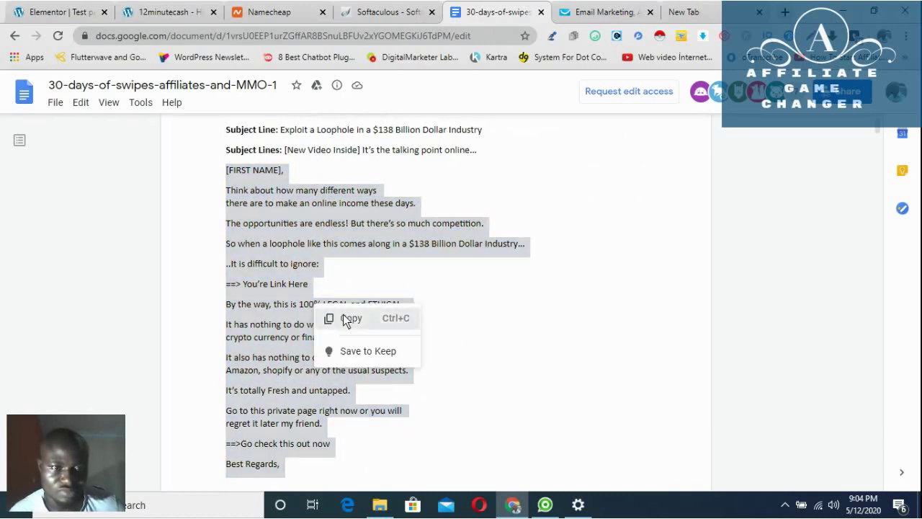
{"action": "left_click", "coordinate": [344, 320]}
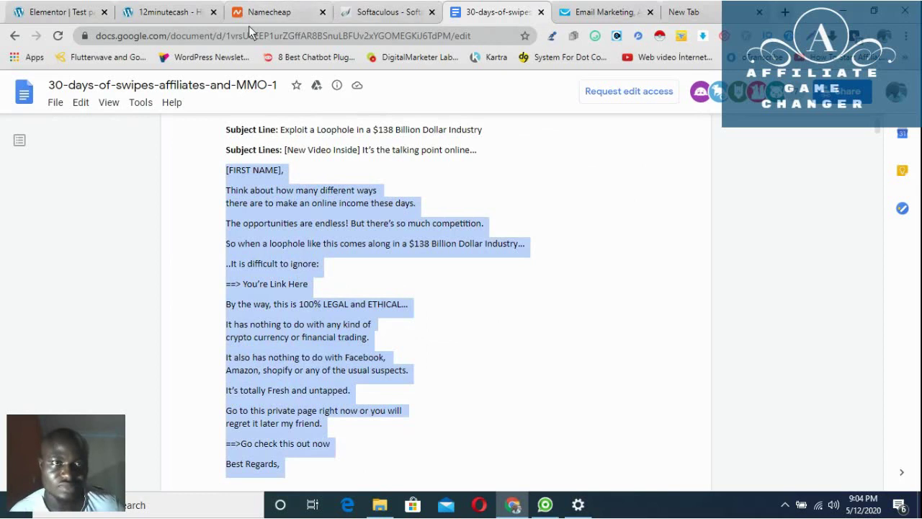